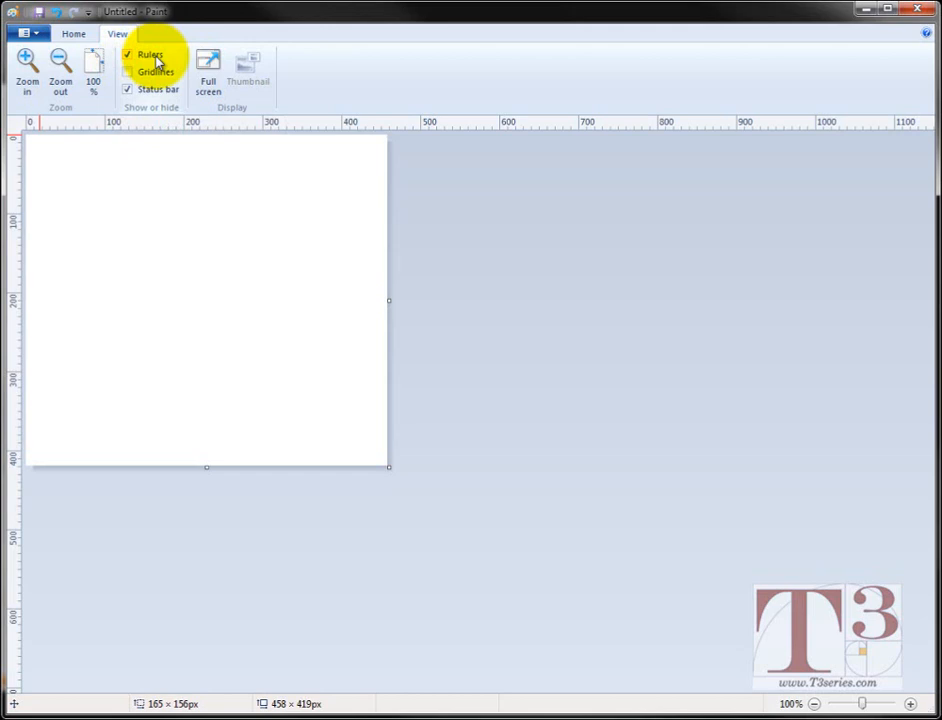
# Enlarge the canvas to about 1137 × 695 px and save the picture in PNG format as Rotation Tessellation
pyautogui.click(72, 36)
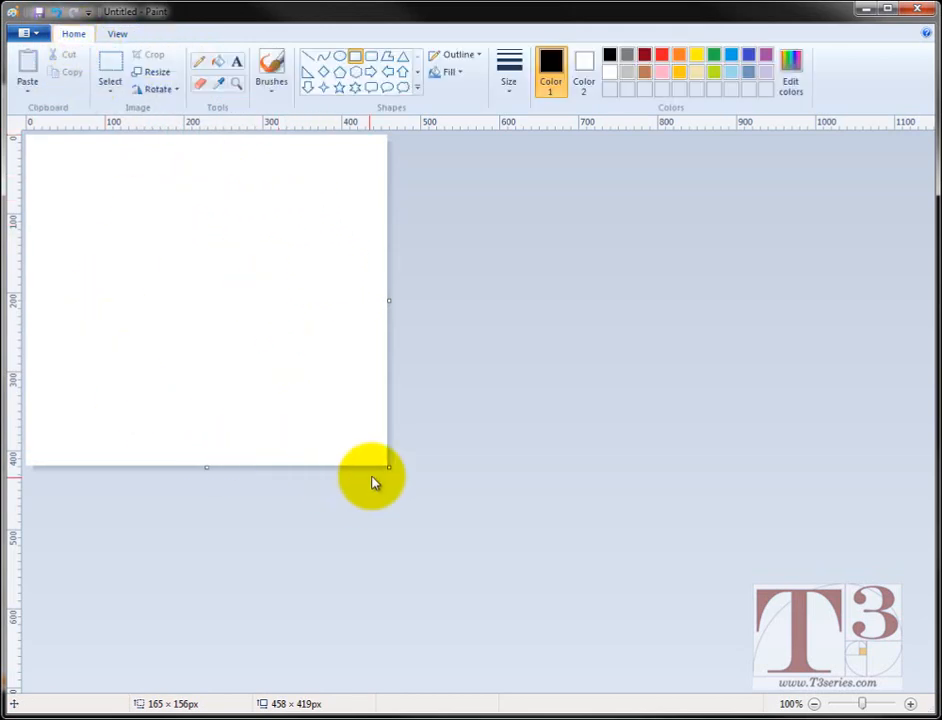
pyautogui.moveTo(389, 467); pyautogui.dragTo(924, 684)
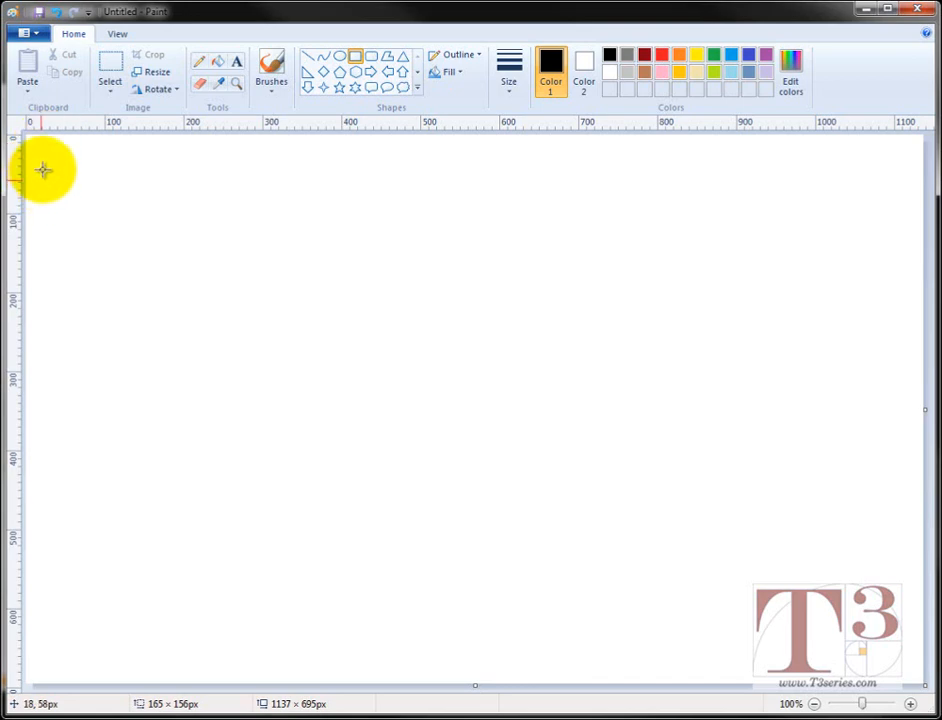
pyautogui.click(24, 32)
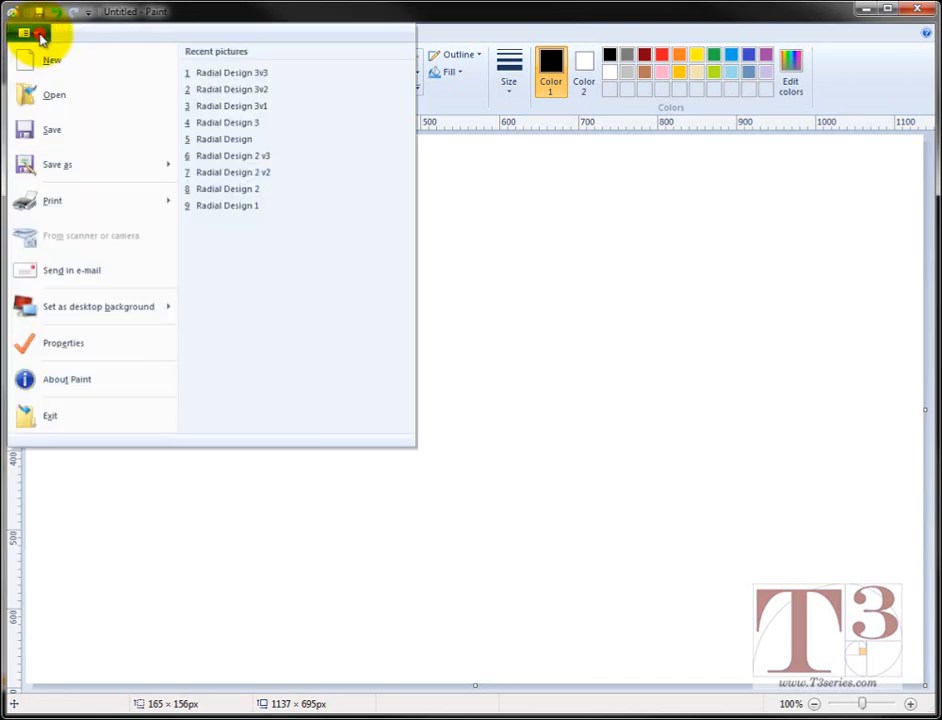
pyautogui.click(63, 161)
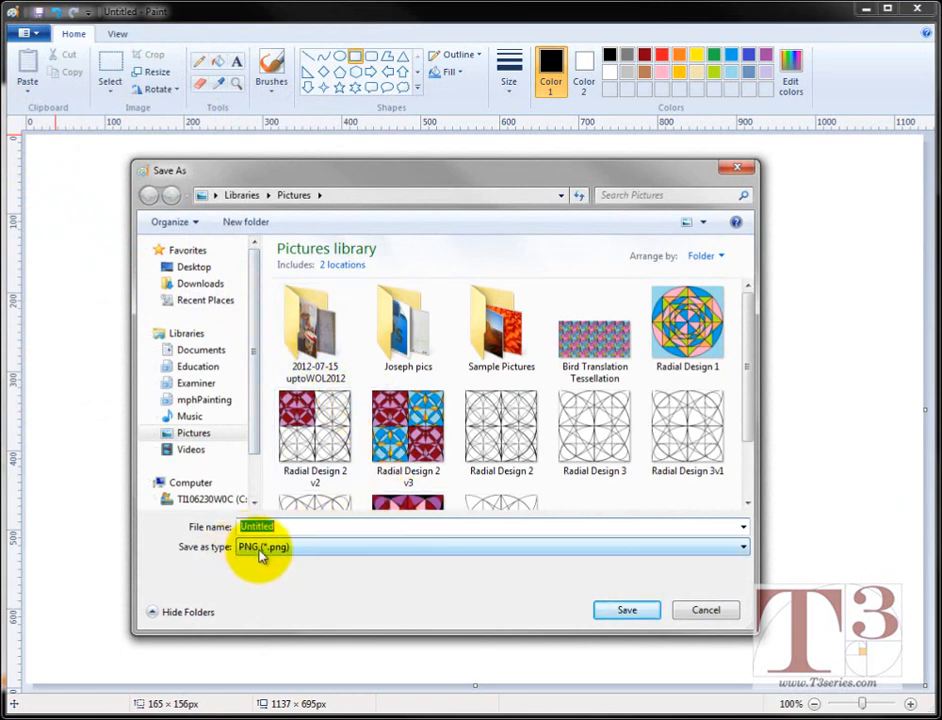
pyautogui.click(320, 547)
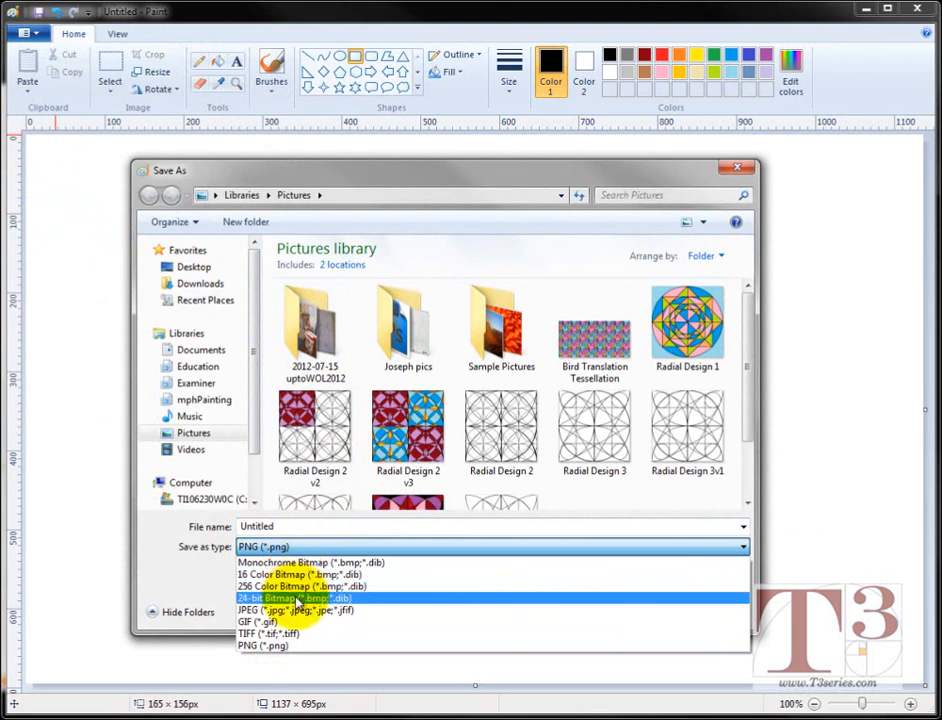
pyautogui.click(298, 647)
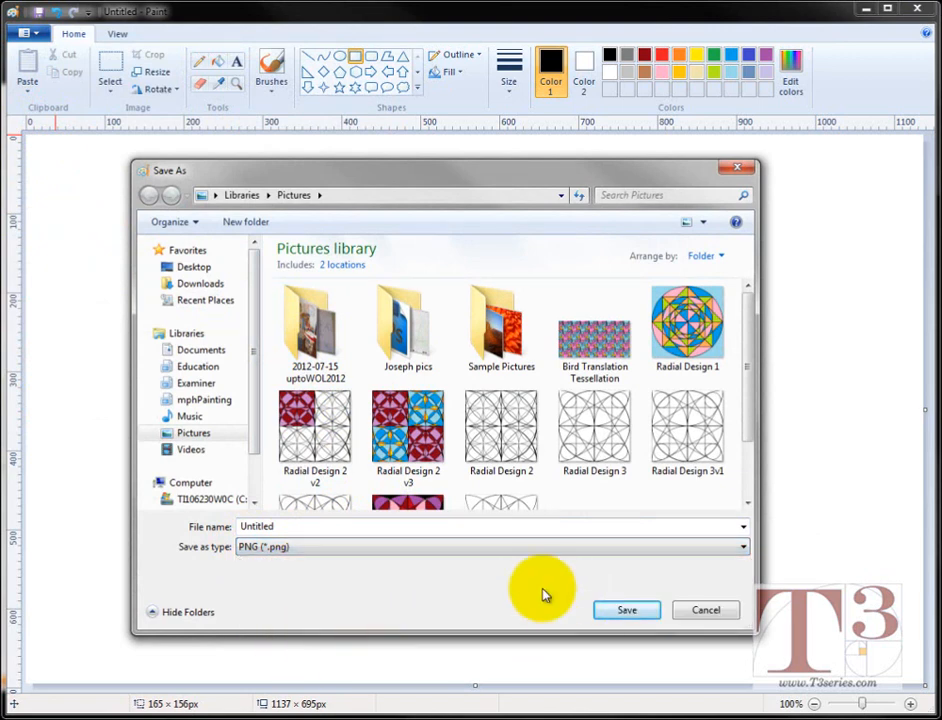
pyautogui.doubleClick(294, 526)
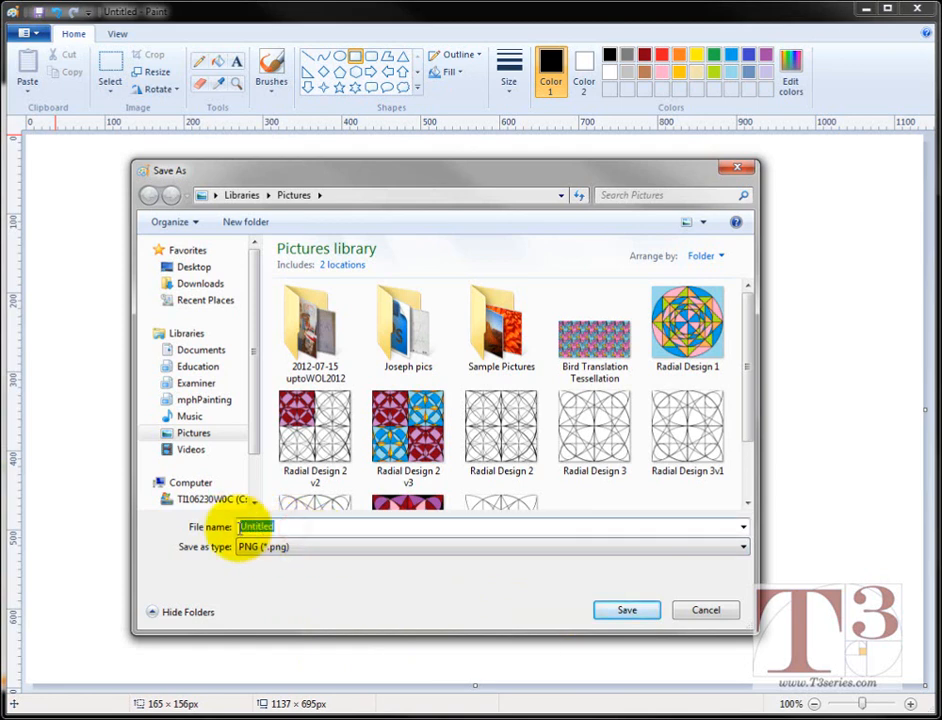
pyautogui.write('Re')
pyautogui.press('BackSpace')
pyautogui.press('BackSpace')
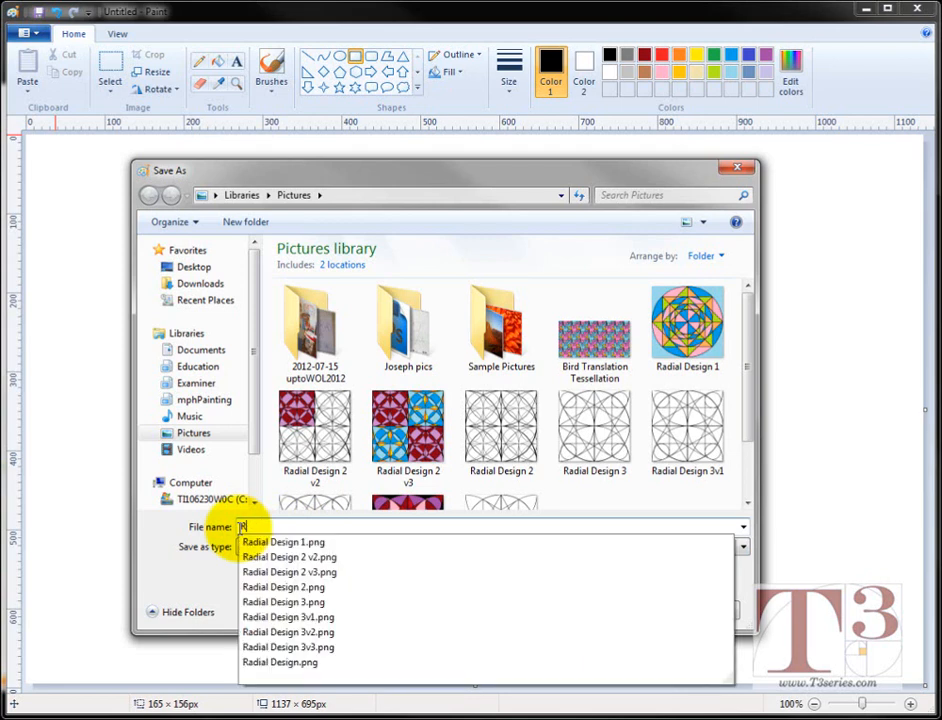
pyautogui.write('otation Tessellation')
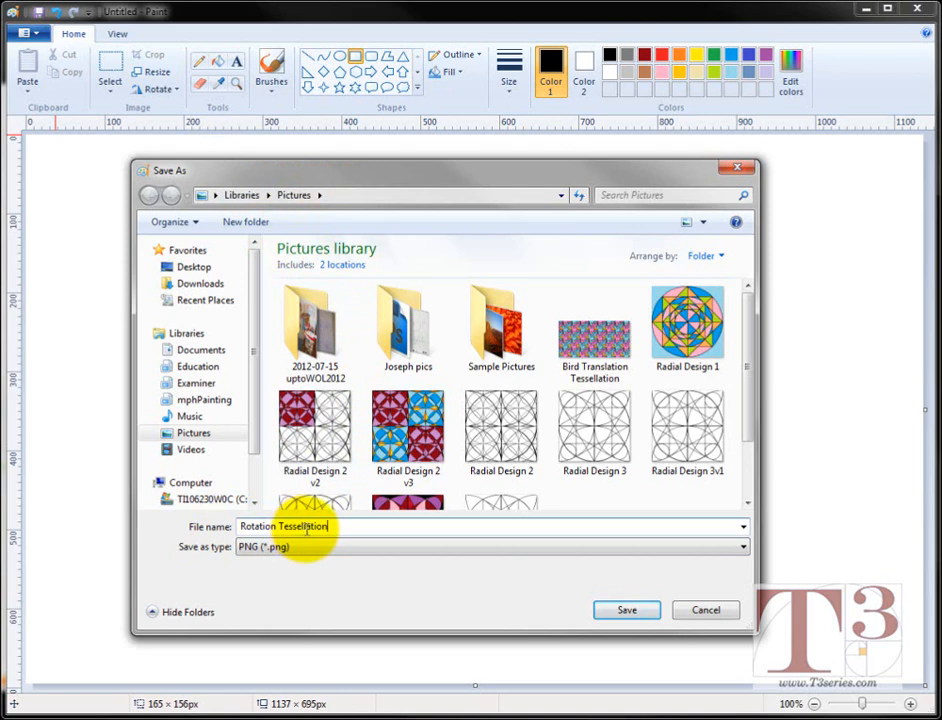
pyautogui.click(622, 614)
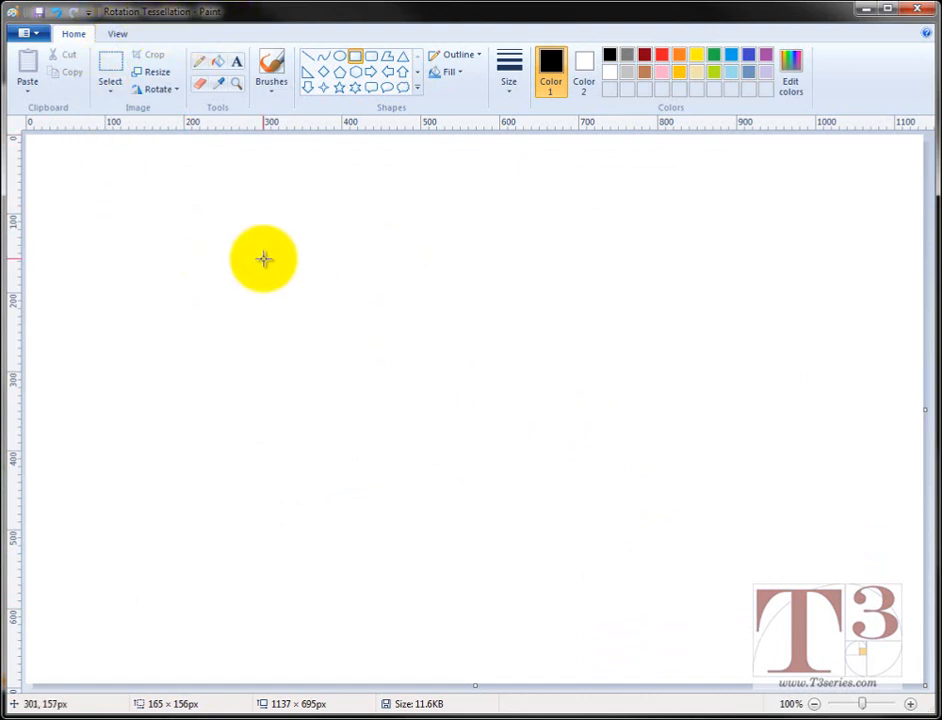
pyautogui.click(338, 58)
pyautogui.click(323, 60)
pyautogui.click(359, 58)
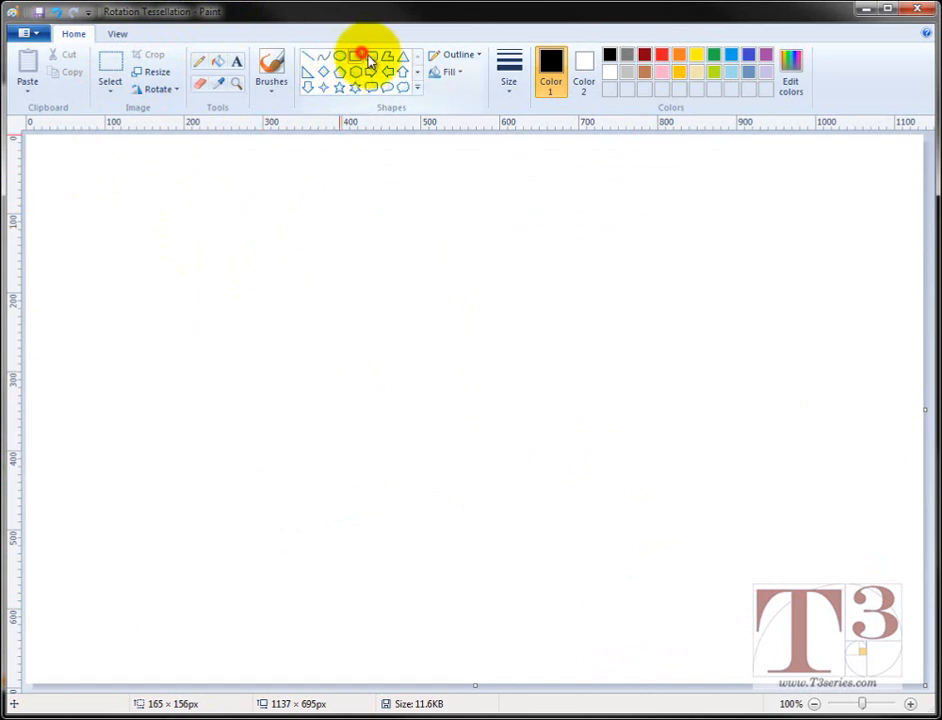
pyautogui.click(373, 59)
pyautogui.click(387, 59)
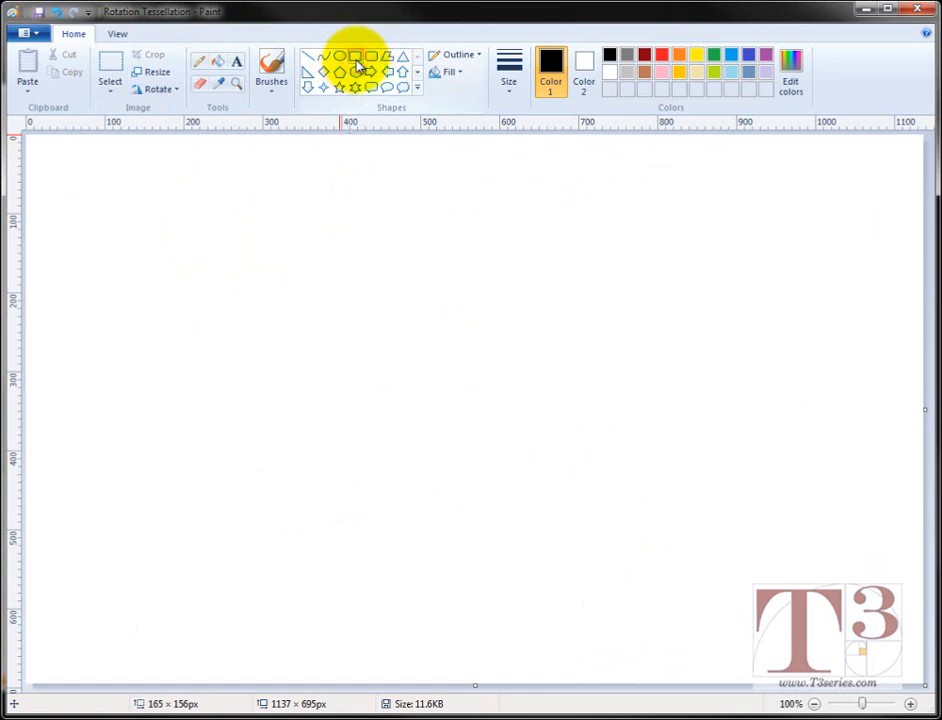
# Choose the Rectangle shape with the second-thinnest line size
pyautogui.click(358, 62)
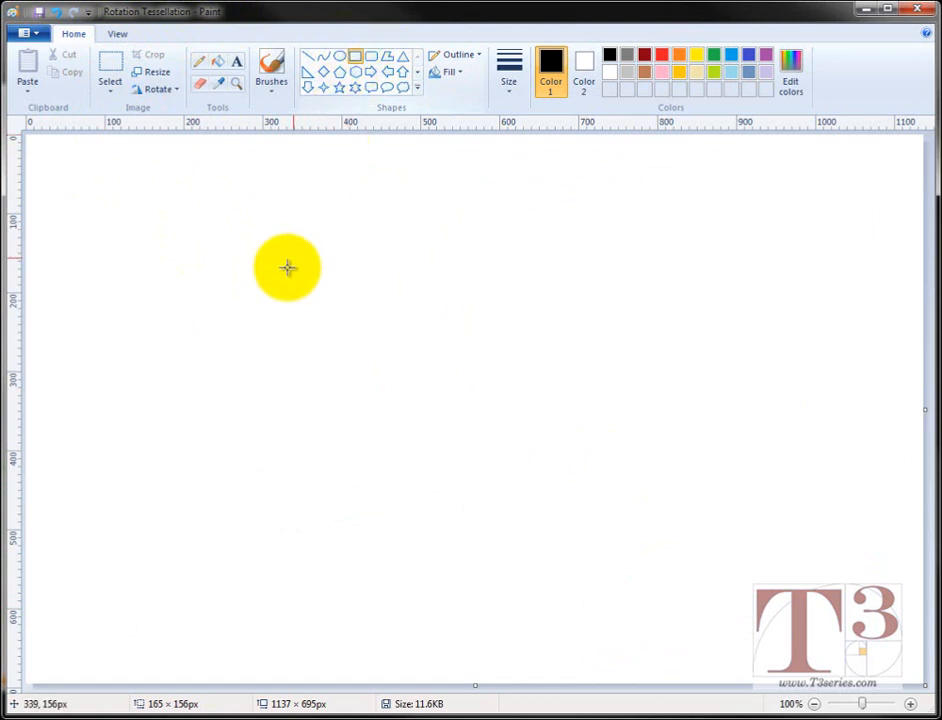
pyautogui.click(512, 86)
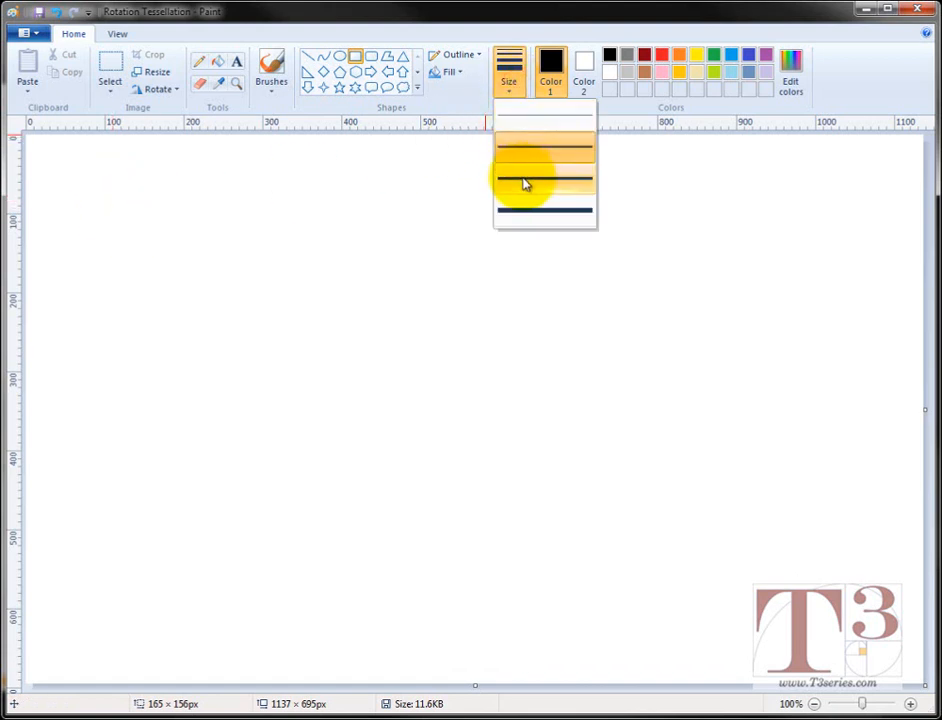
pyautogui.click(524, 184)
pyautogui.click(509, 86)
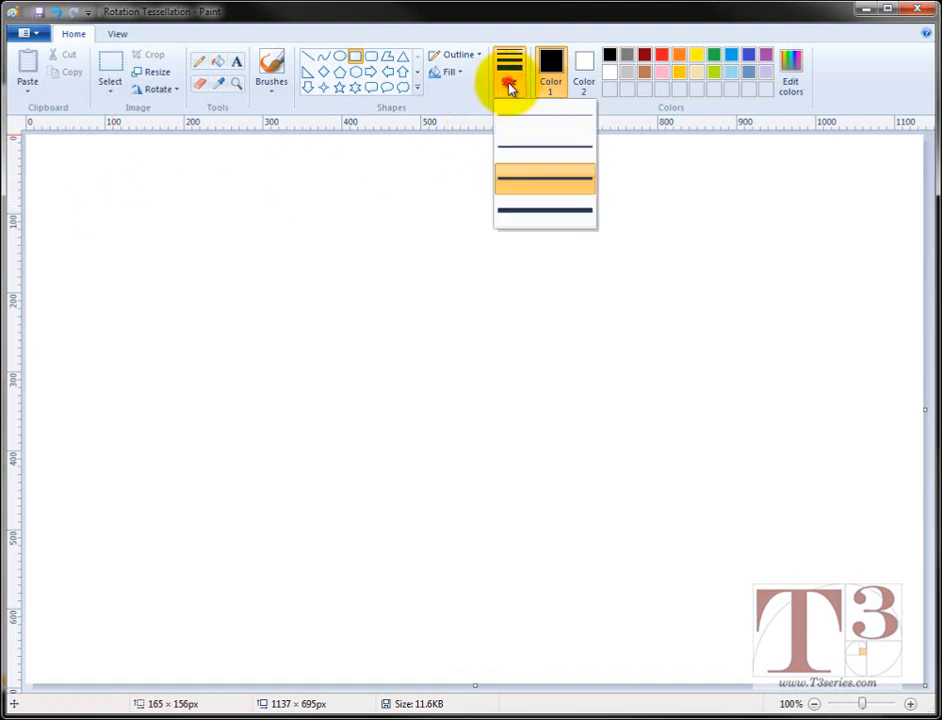
pyautogui.click(531, 155)
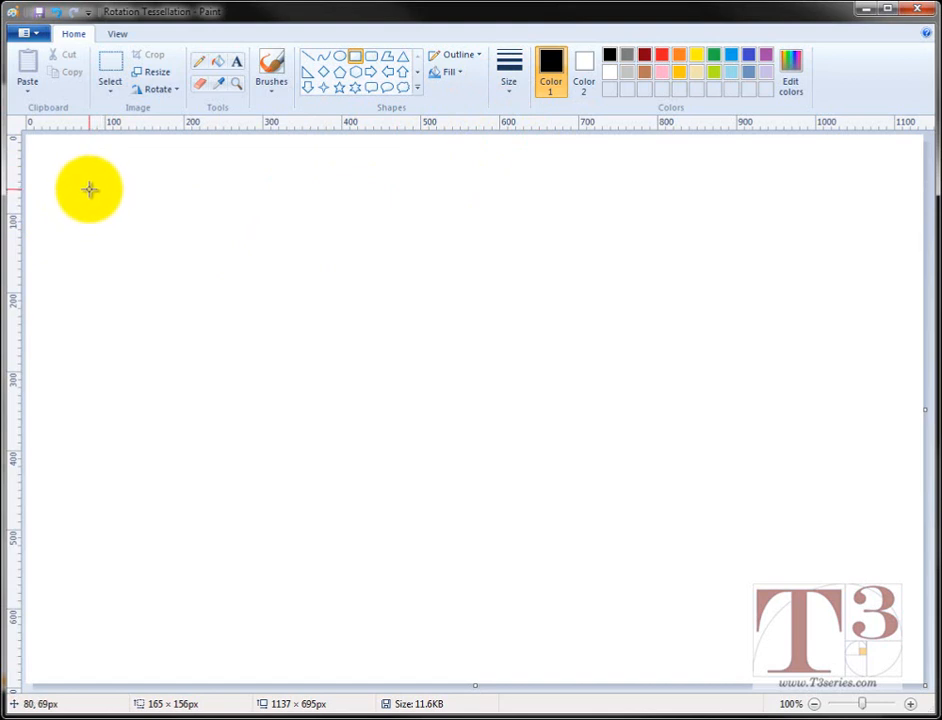
pyautogui.moveTo(89, 189); pyautogui.dragTo(253, 313)
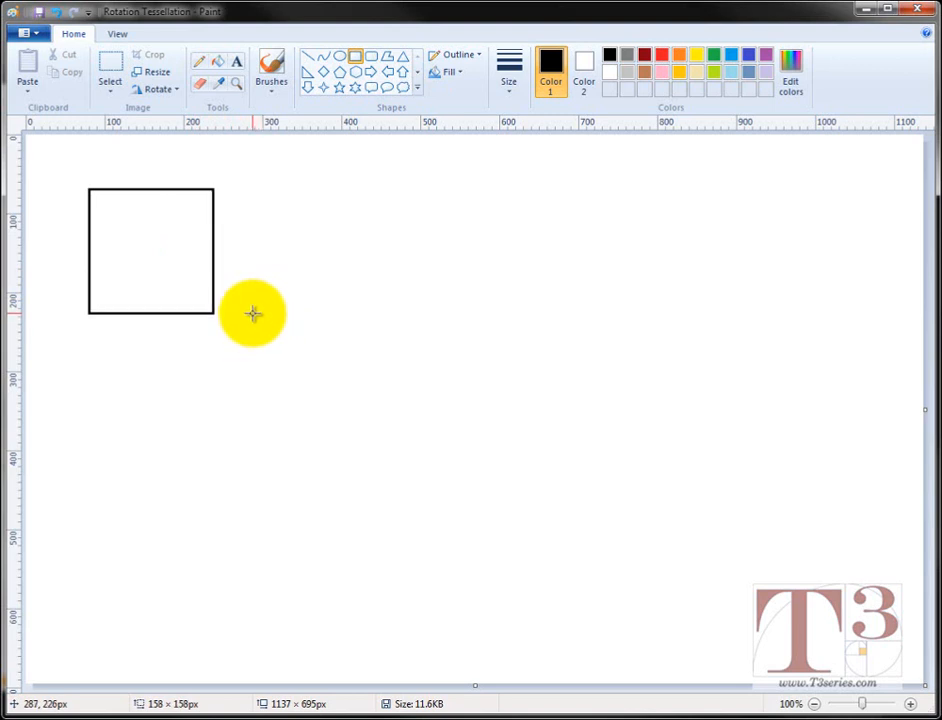
pyautogui.moveTo(253, 313); pyautogui.dragTo(254, 314)
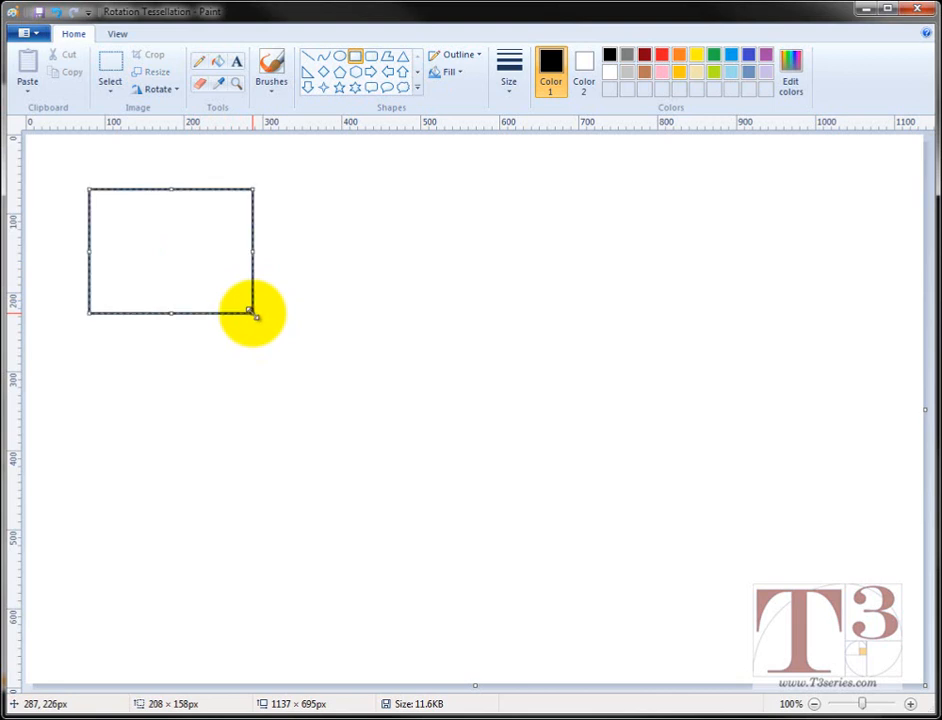
pyautogui.hotkey('ctrl', 'z')
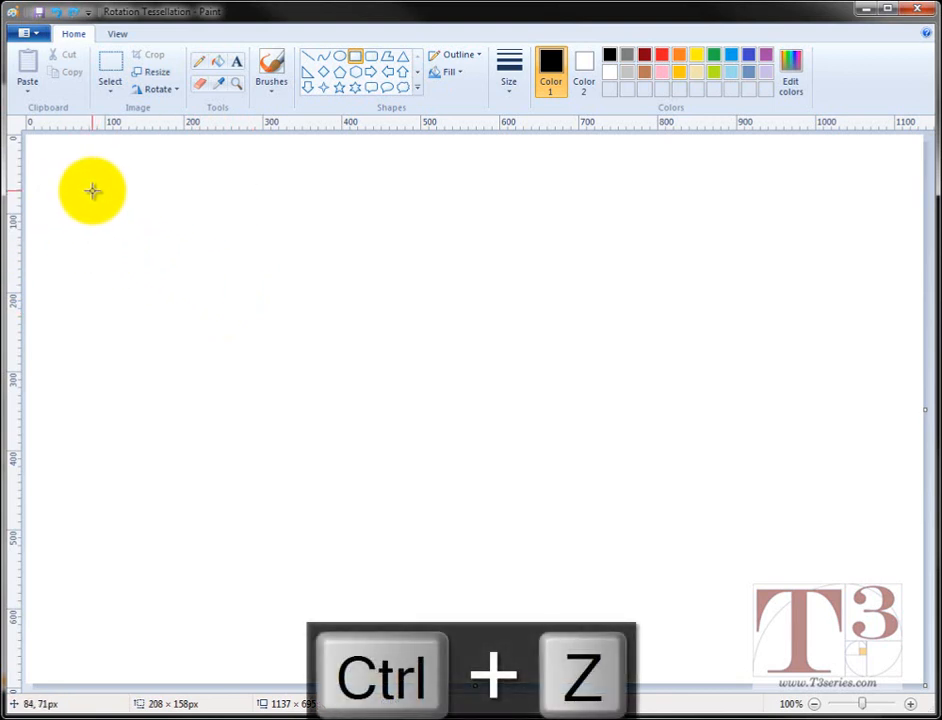
# Draw a black-outlined square about 165 × 165 px and place its upper-left corner at about 133, 110 px
pyautogui.moveTo(92, 190); pyautogui.dragTo(222, 321)
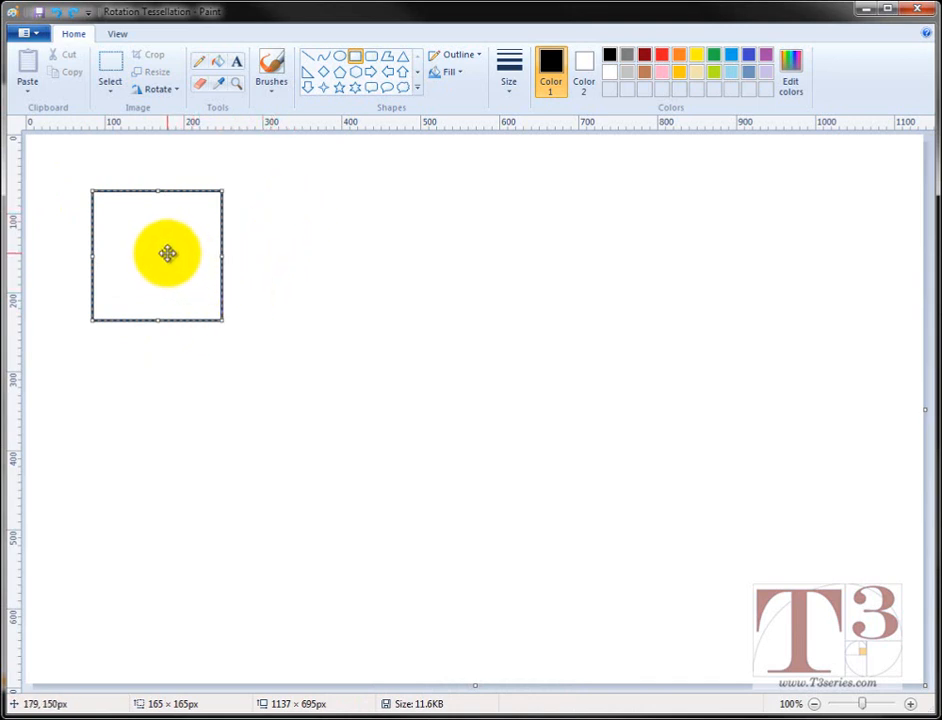
pyautogui.moveTo(167, 253); pyautogui.dragTo(205, 284)
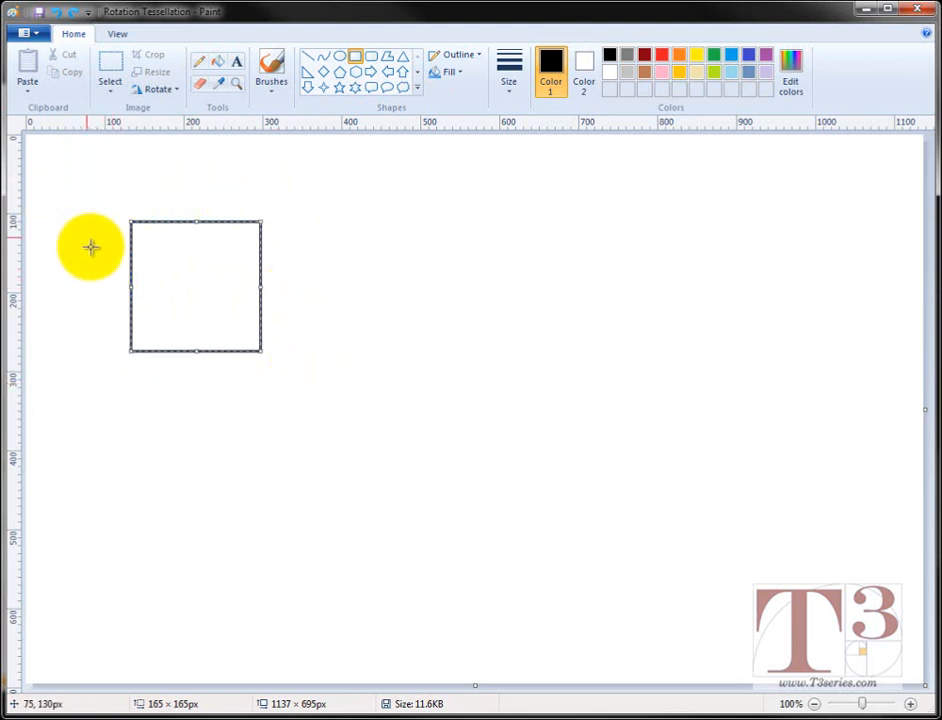
pyautogui.click(95, 197)
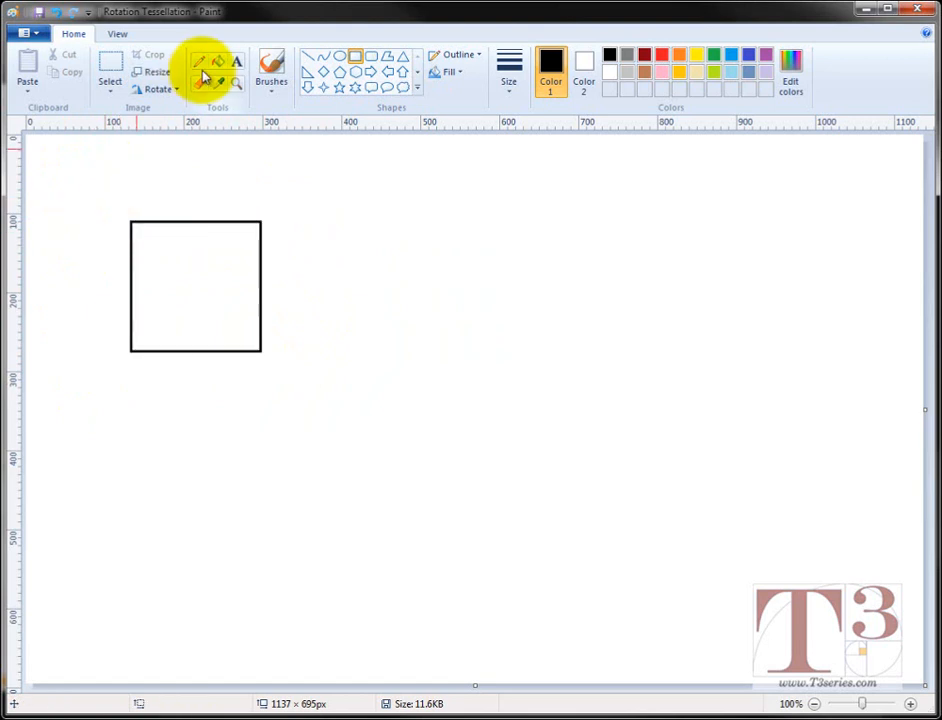
# Draw two joined curves inside the square from its upper-left to its lower-left corner, an S-bend followed by a deep rightward bulge
pyautogui.click(310, 60)
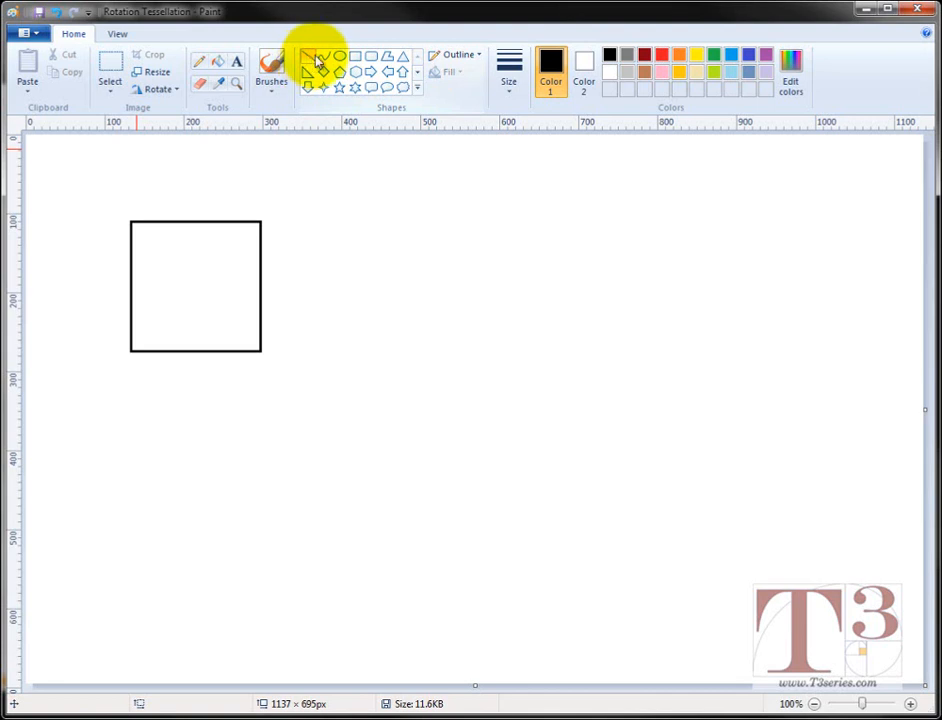
pyautogui.click(323, 57)
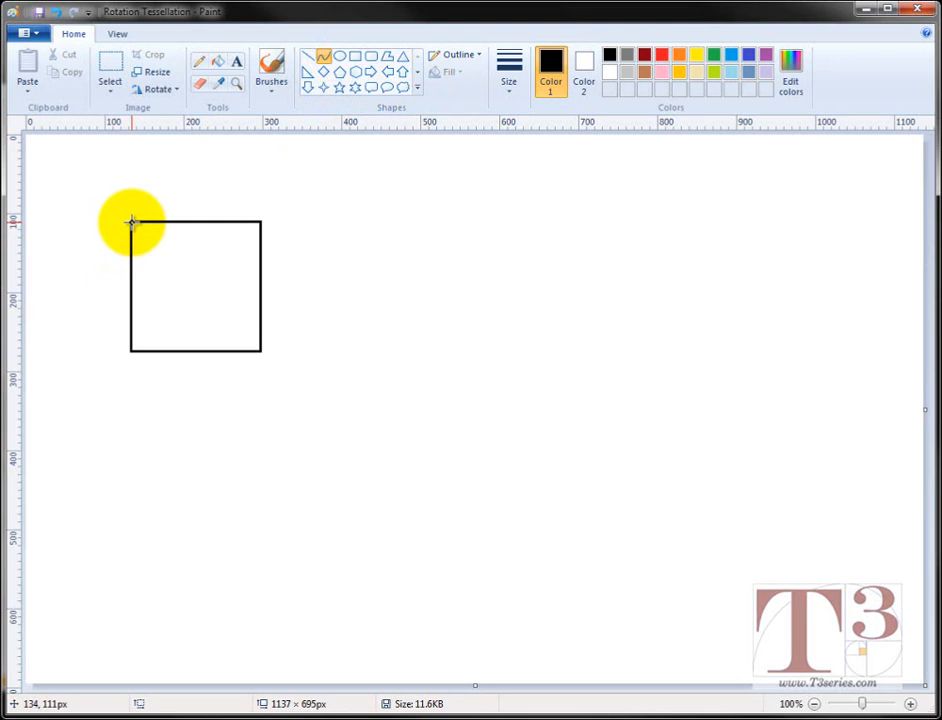
pyautogui.moveTo(131, 221); pyautogui.dragTo(185, 310)
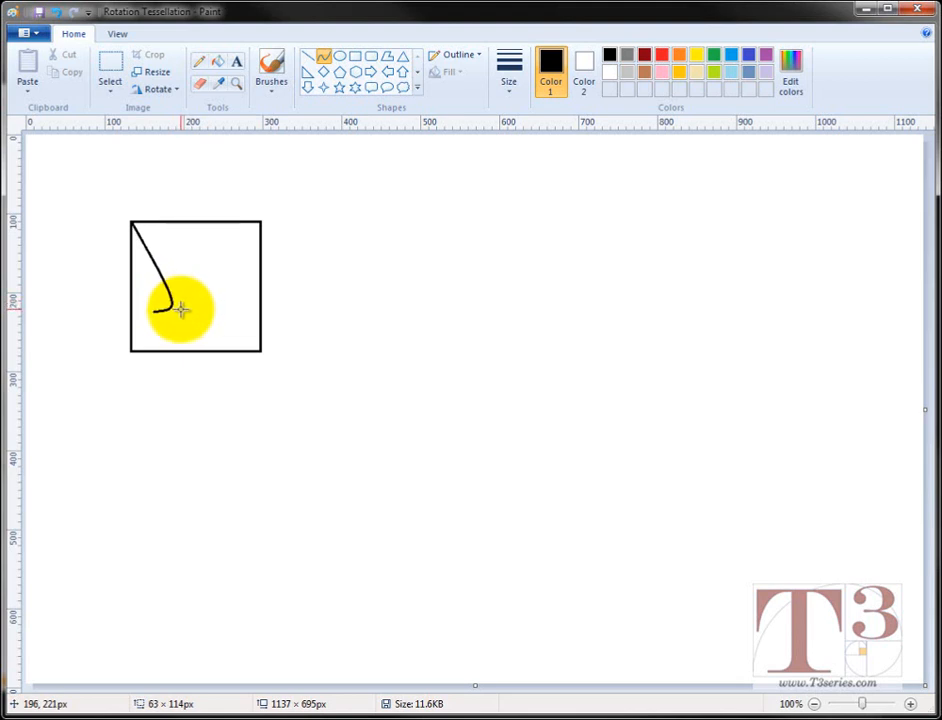
pyautogui.moveTo(160, 285); pyautogui.dragTo(115, 271)
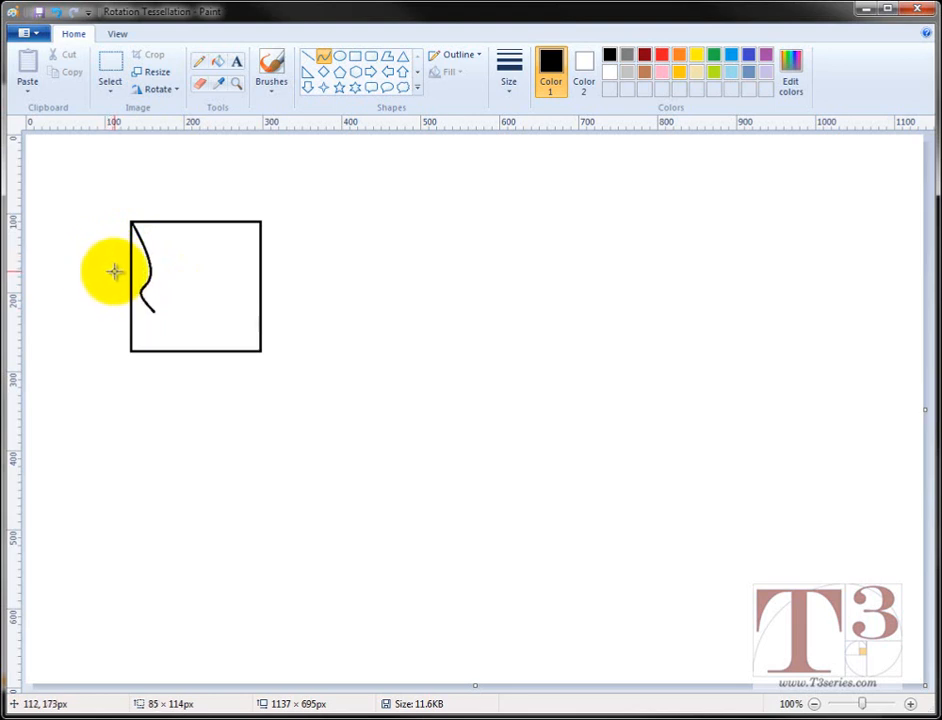
pyautogui.click(300, 307)
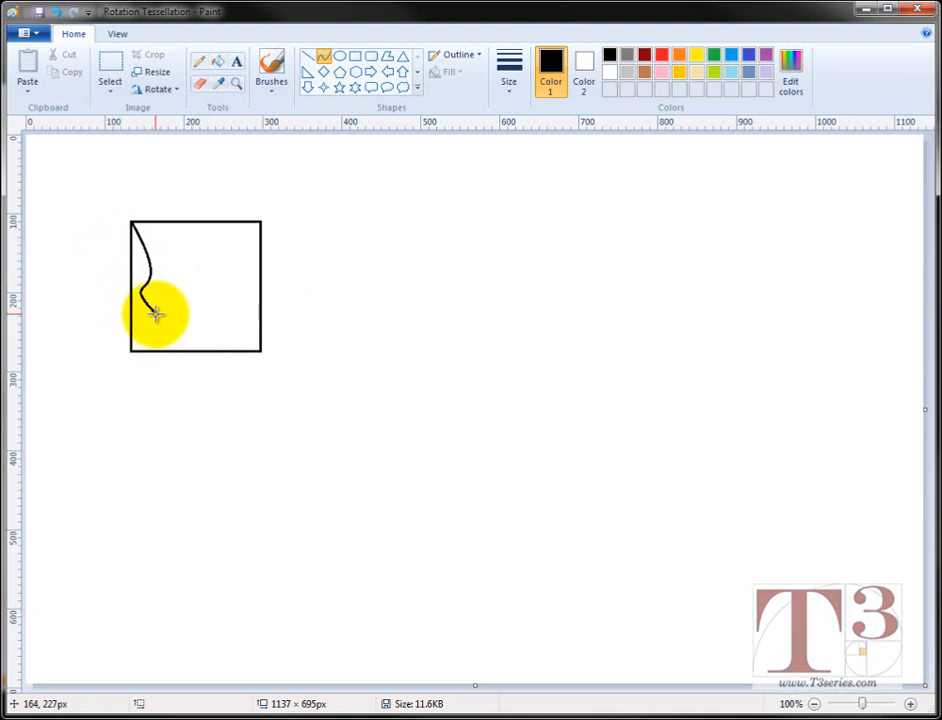
pyautogui.moveTo(156, 313); pyautogui.dragTo(134, 347)
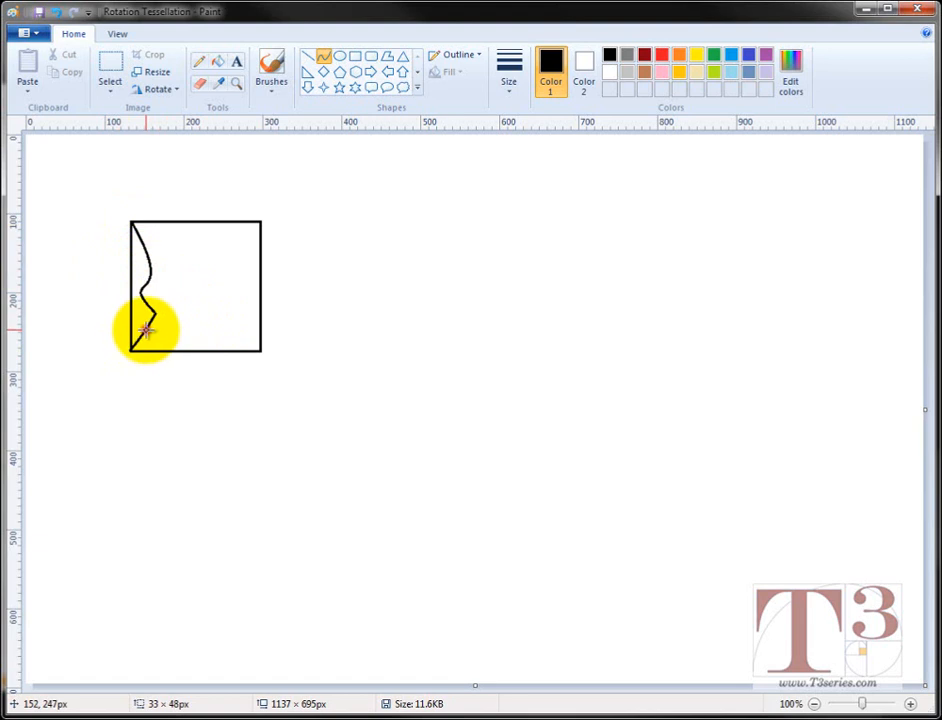
pyautogui.moveTo(146, 331); pyautogui.dragTo(248, 336)
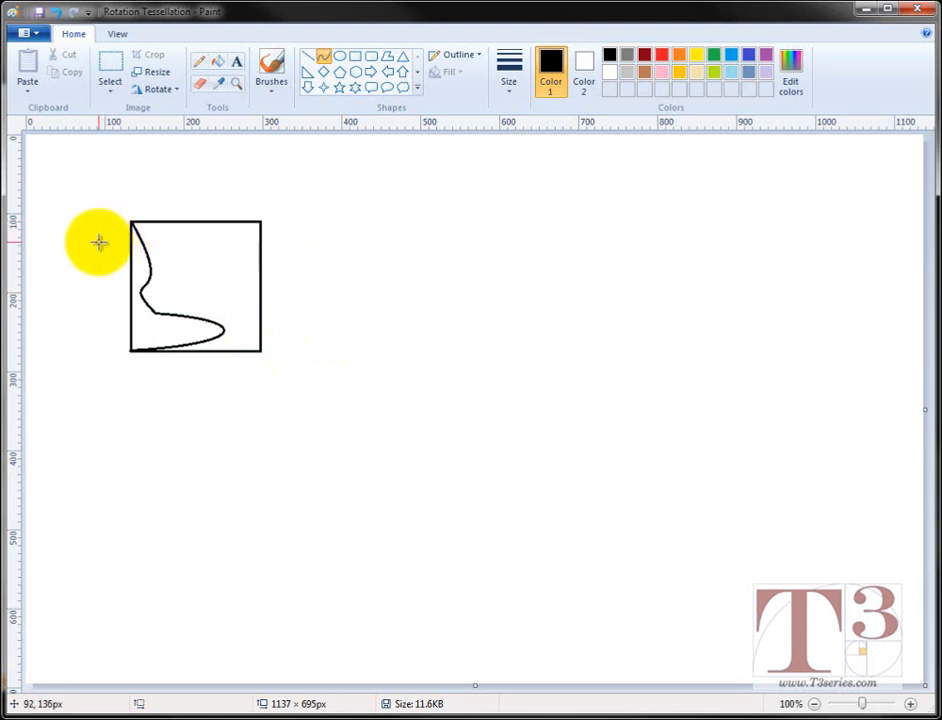
pyautogui.moveTo(131, 220); pyautogui.dragTo(222, 270)
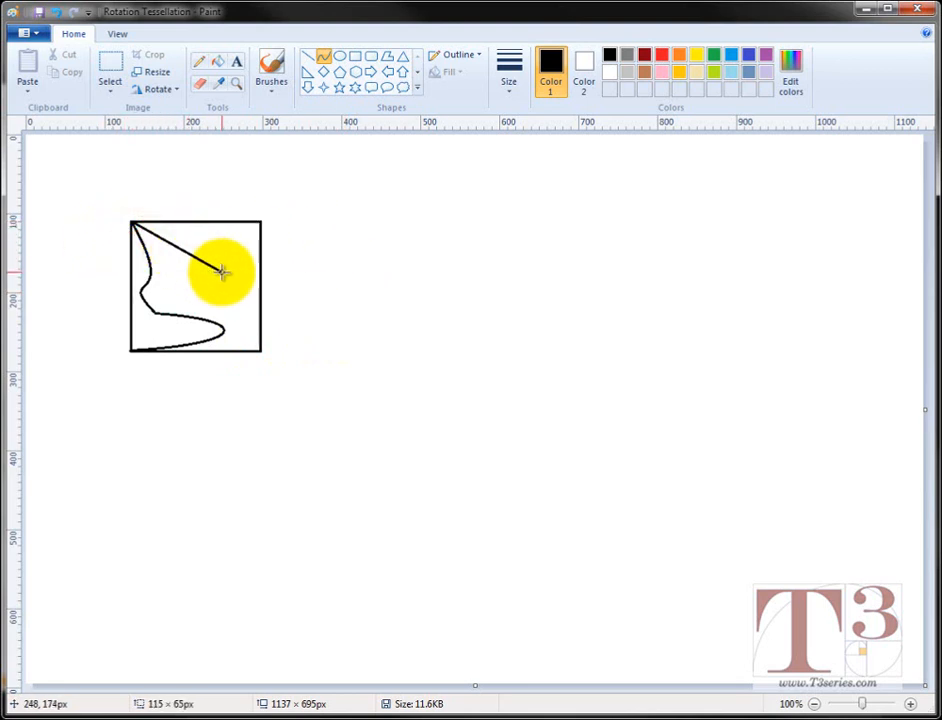
pyautogui.hotkey('ctrl', 'z')
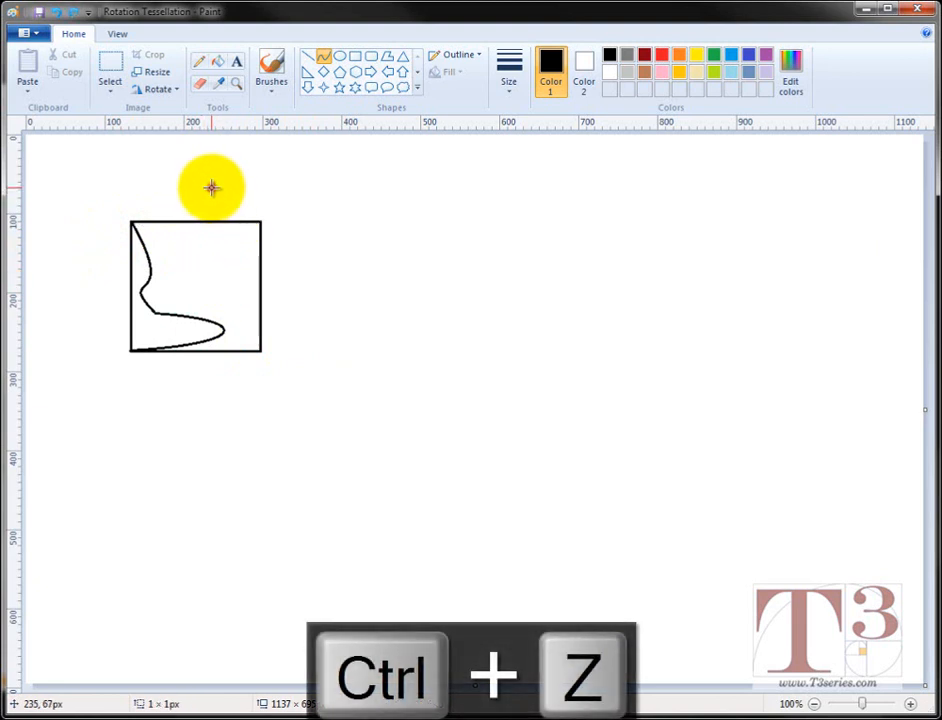
pyautogui.moveTo(211, 187); pyautogui.dragTo(448, 215)
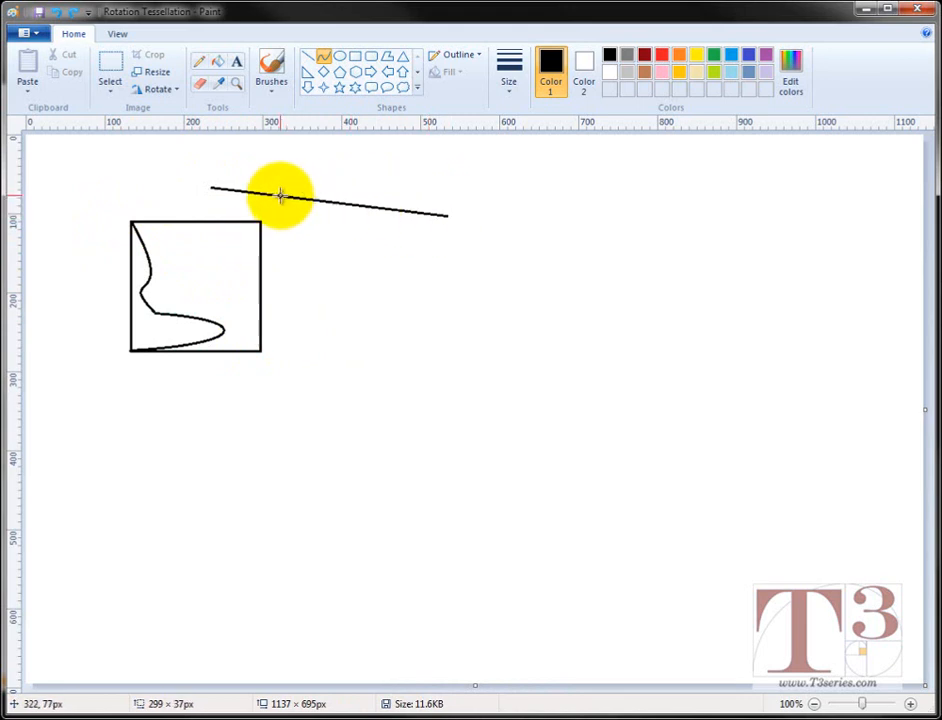
pyautogui.moveTo(280, 196); pyautogui.dragTo(337, 296)
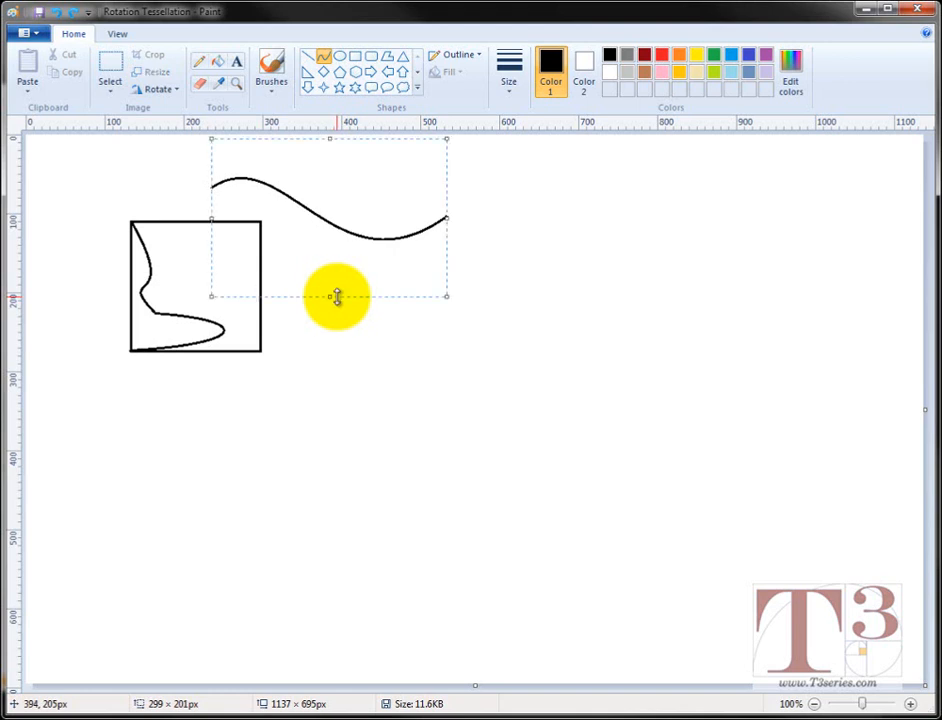
pyautogui.hotkey('ctrl', 'z')
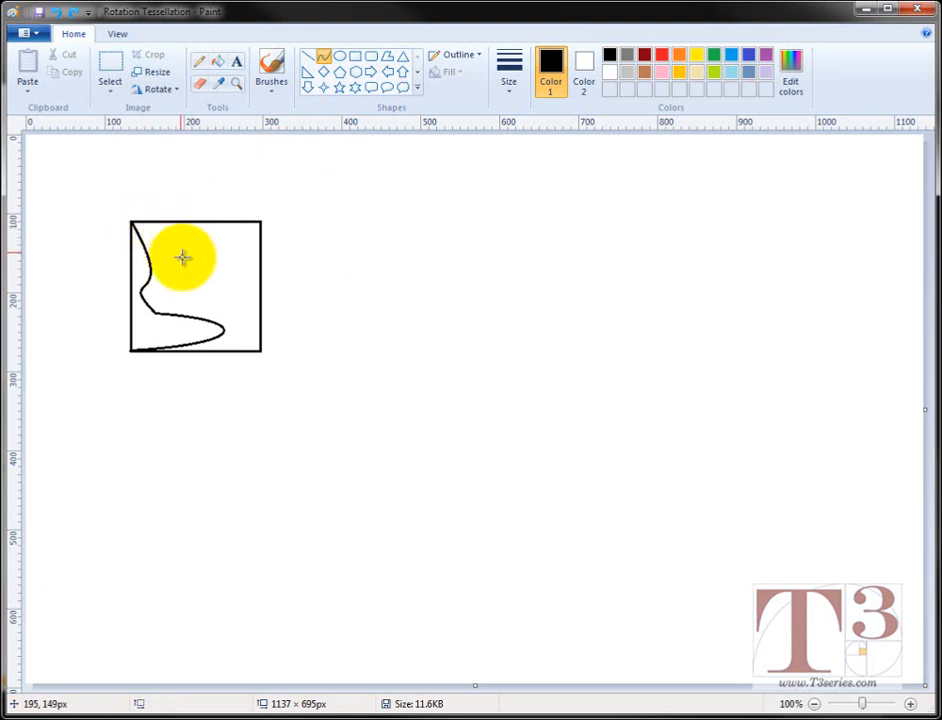
# Draw two joined curves from the square's upper-left to its upper-right corner, dipping inside and meeting about 91 px below the upper edge
pyautogui.moveTo(131, 219); pyautogui.dragTo(186, 300)
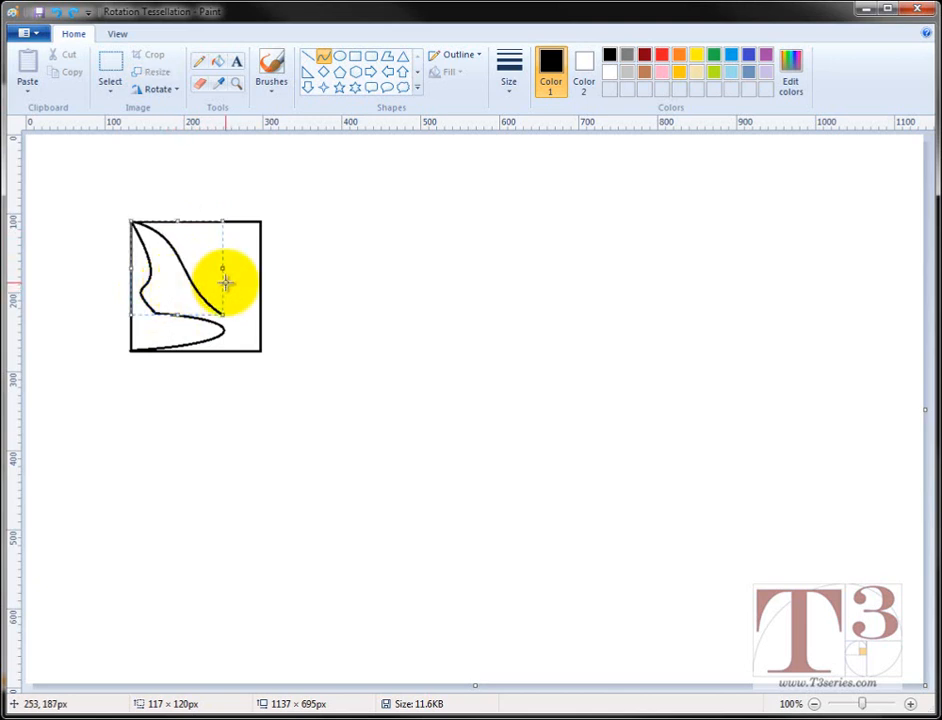
pyautogui.moveTo(226, 319); pyautogui.dragTo(213, 297)
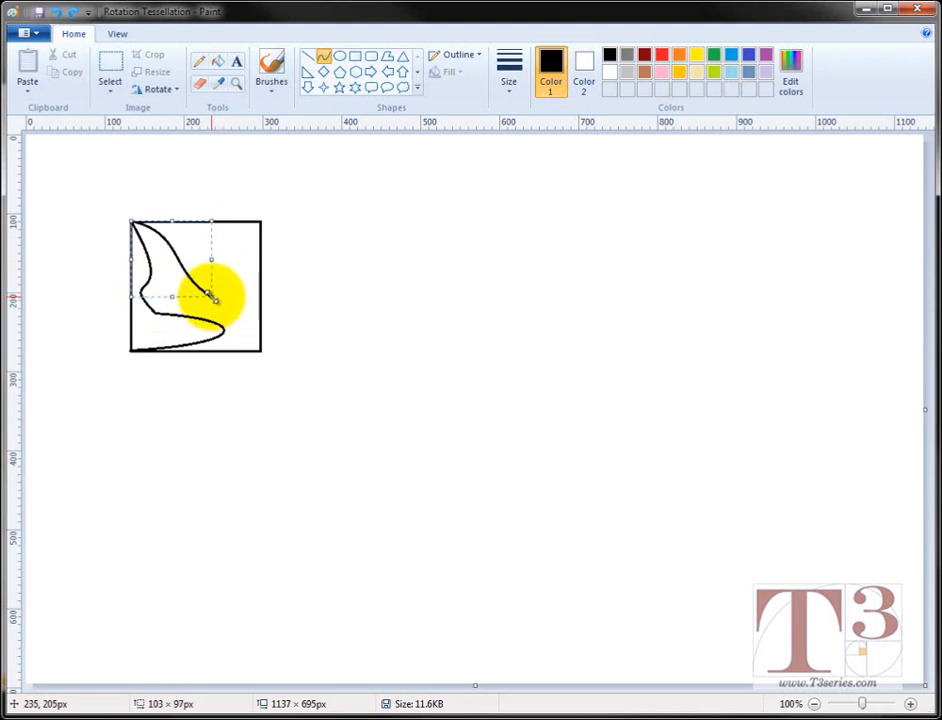
pyautogui.moveTo(211, 297); pyautogui.dragTo(212, 293)
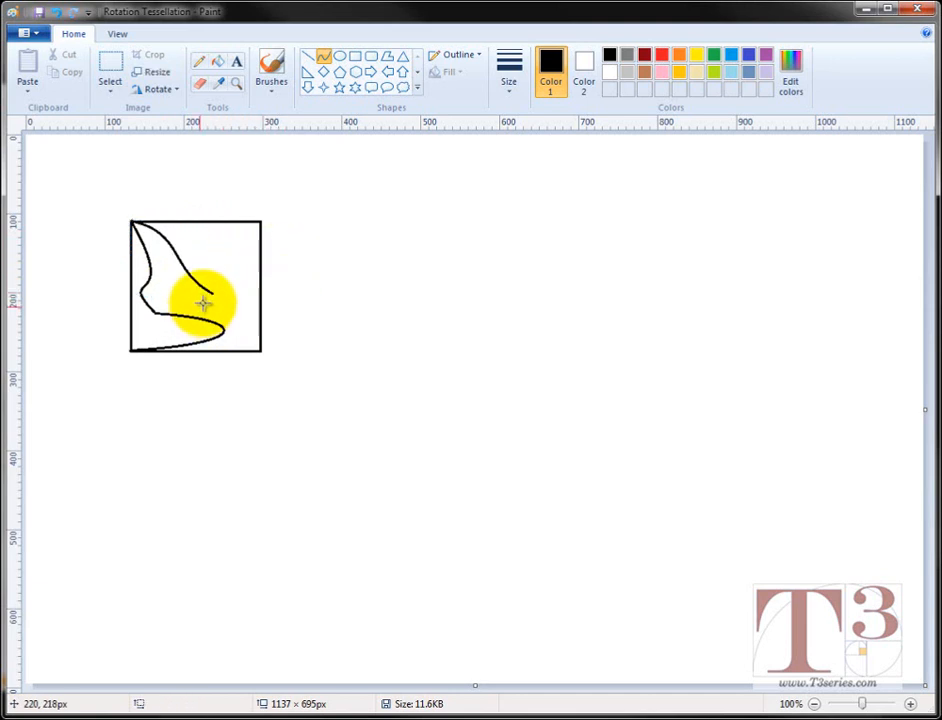
pyautogui.moveTo(213, 293); pyautogui.dragTo(260, 221)
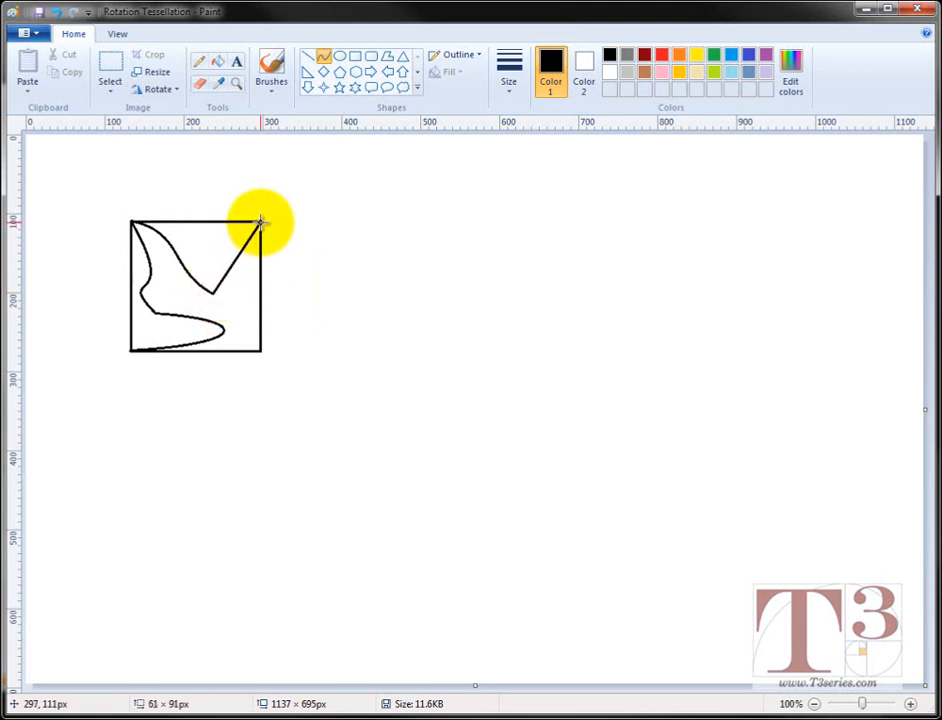
pyautogui.moveTo(228, 280); pyautogui.dragTo(237, 290)
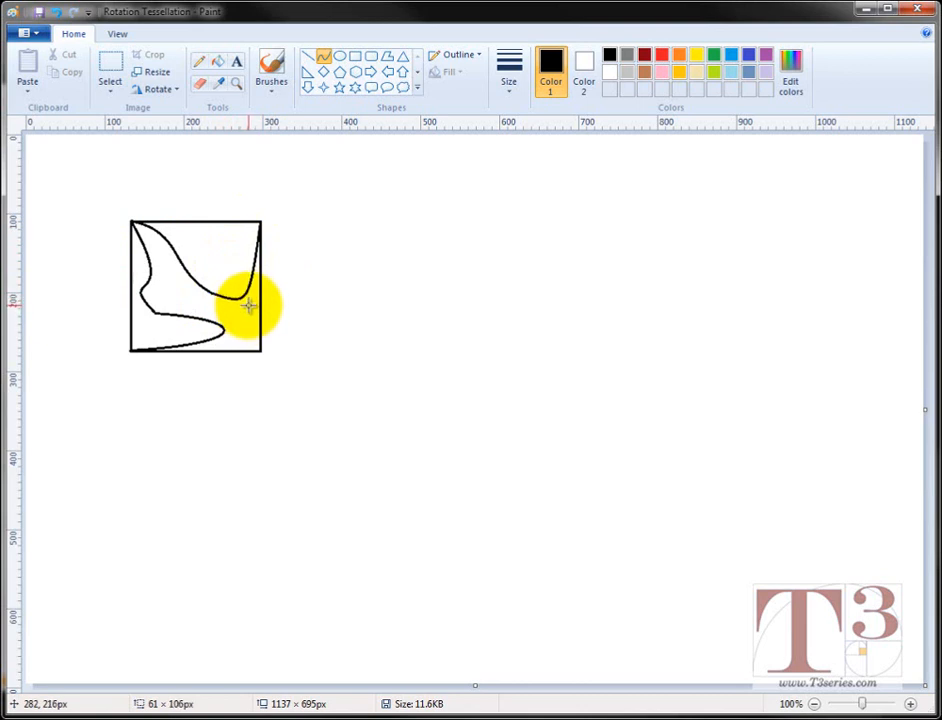
pyautogui.moveTo(249, 305); pyautogui.dragTo(172, 231)
pyautogui.click(354, 256)
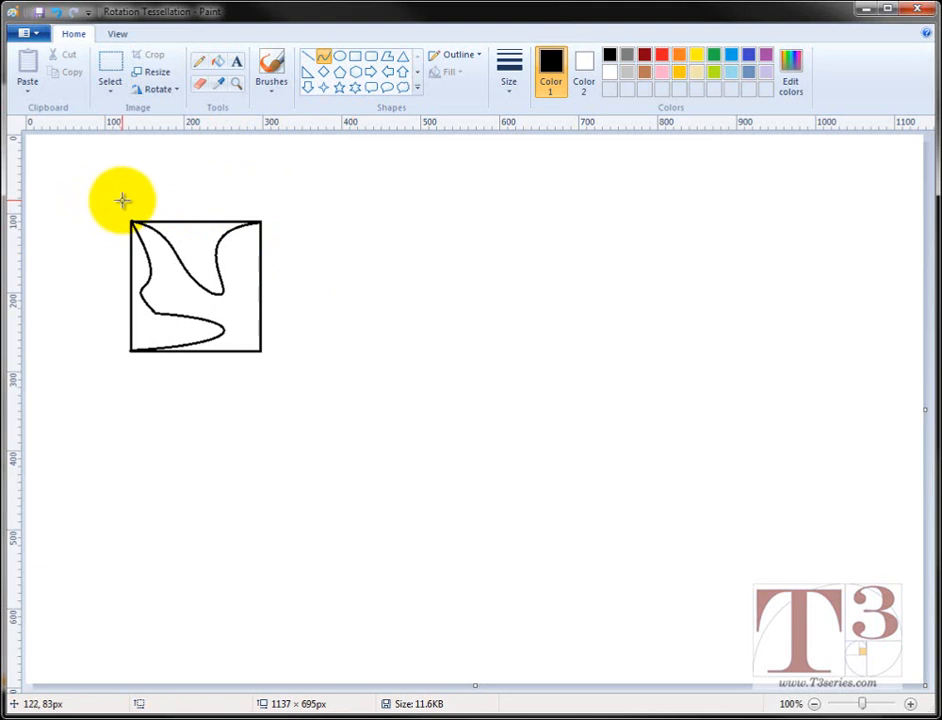
# Enable transparent selection and copy the square's upper part, an area about 212 × 127 px, to the empty space right of the square
pyautogui.click(110, 68)
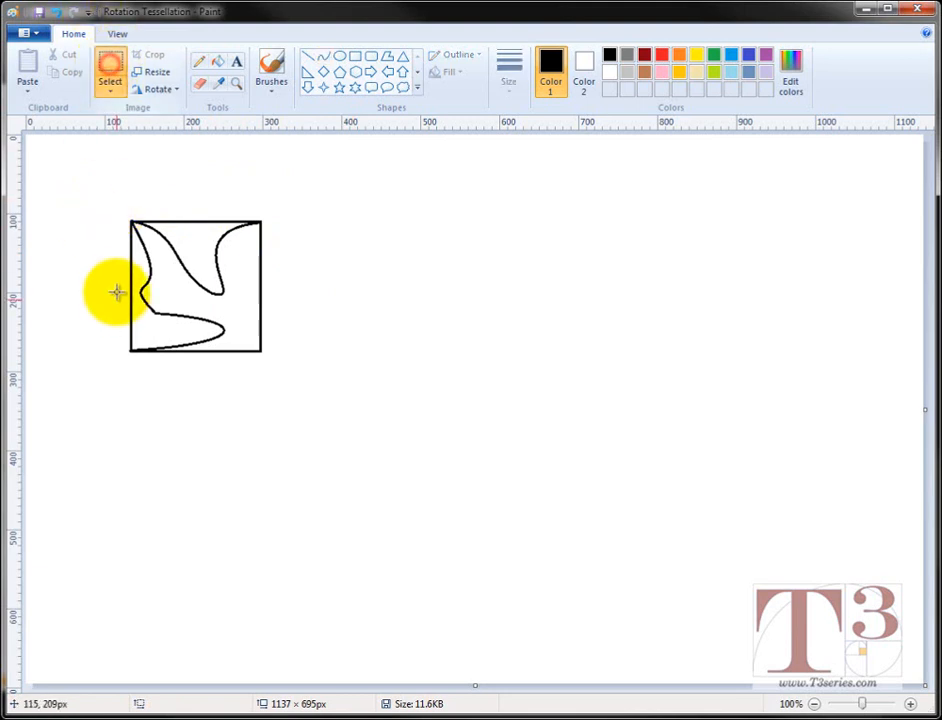
pyautogui.click(110, 92)
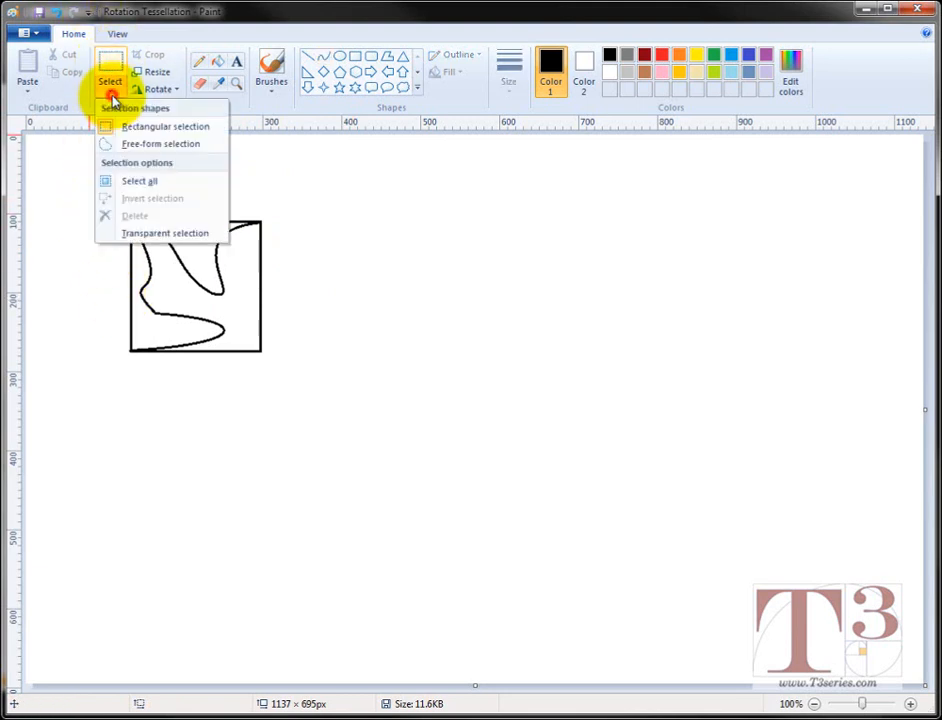
pyautogui.click(152, 236)
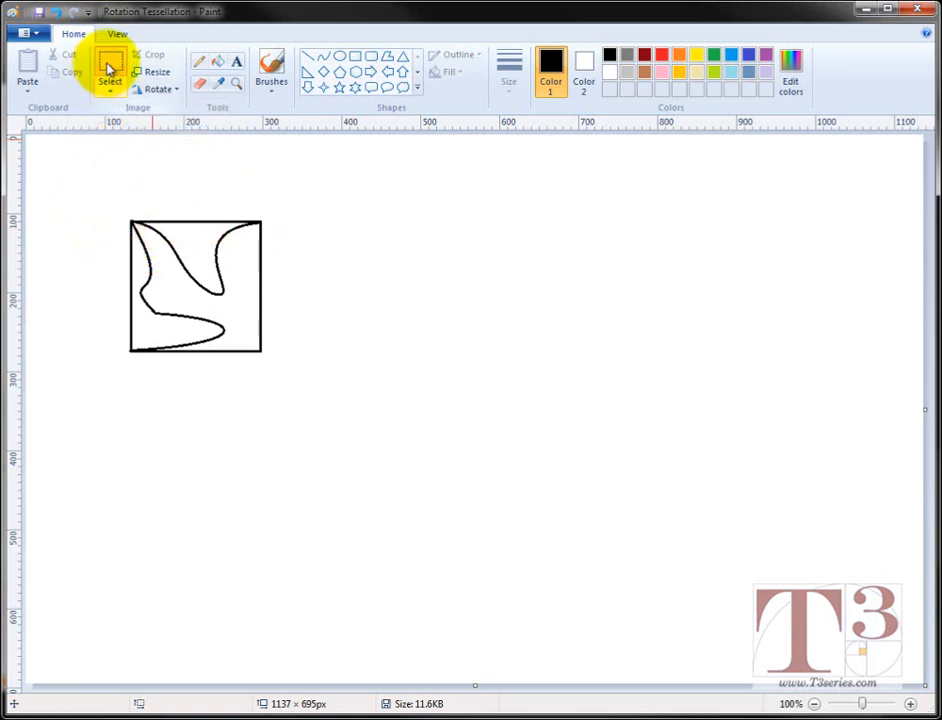
pyautogui.moveTo(121, 205); pyautogui.dragTo(288, 305)
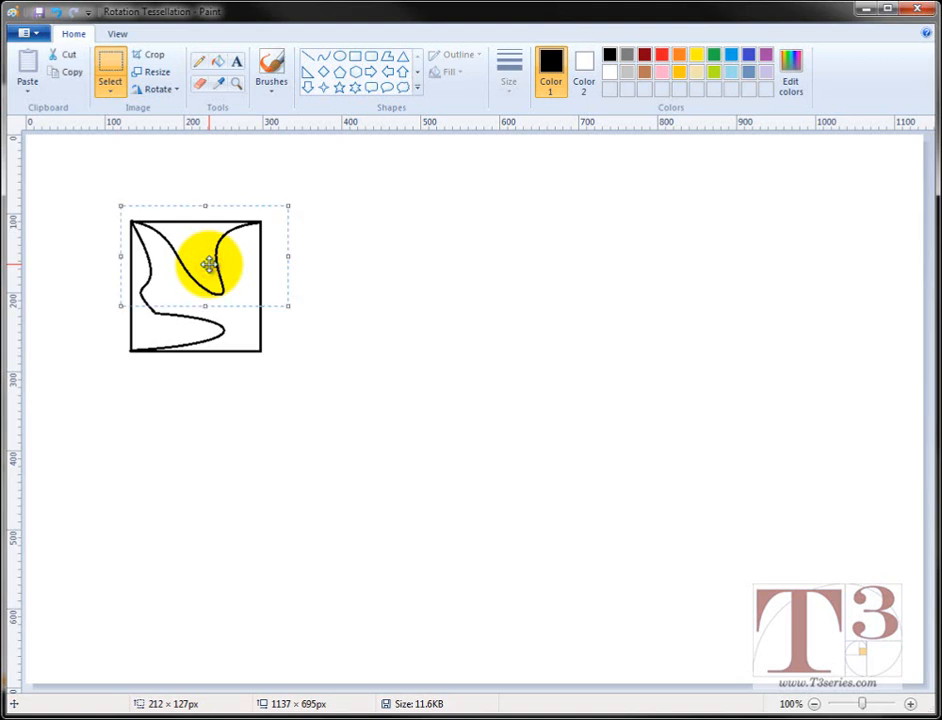
pyautogui.hotkey('ctrl', 'c')
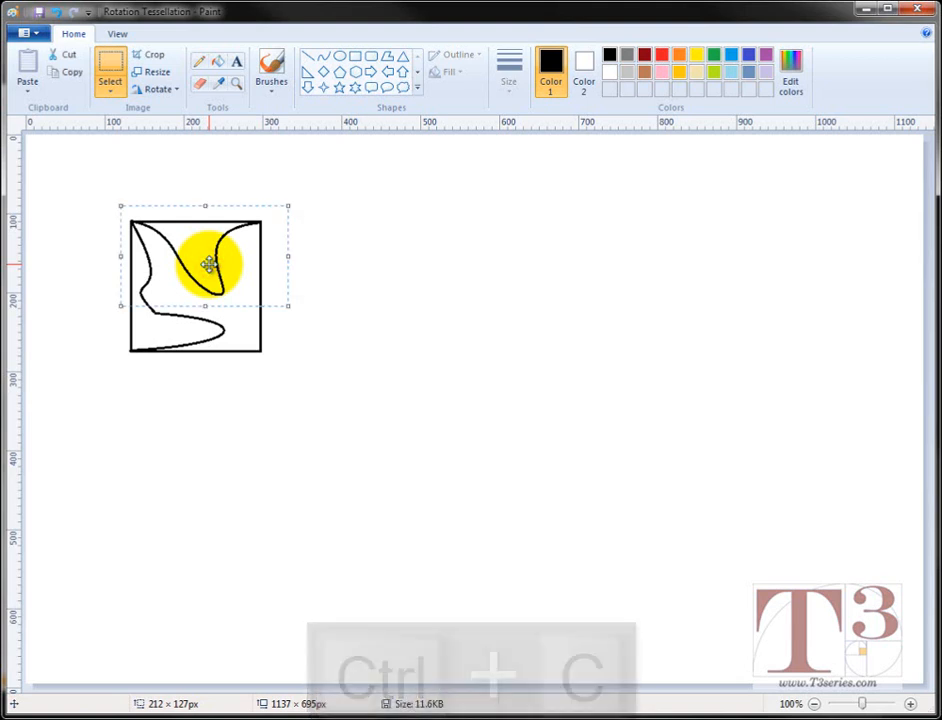
pyautogui.hotkey('ctrl', 'v')
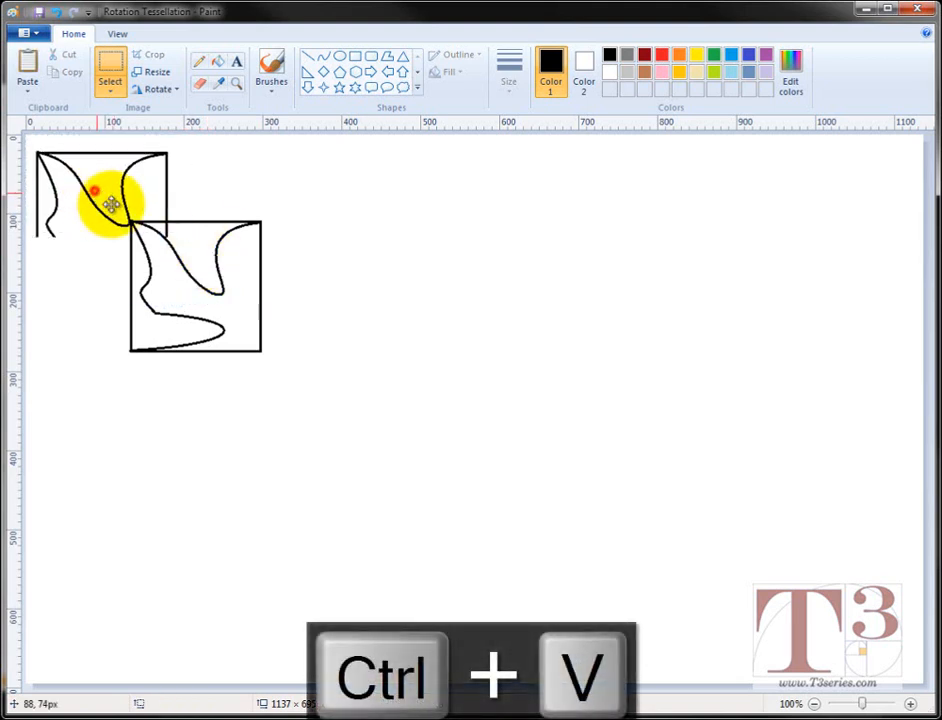
pyautogui.moveTo(105, 197); pyautogui.dragTo(349, 269)
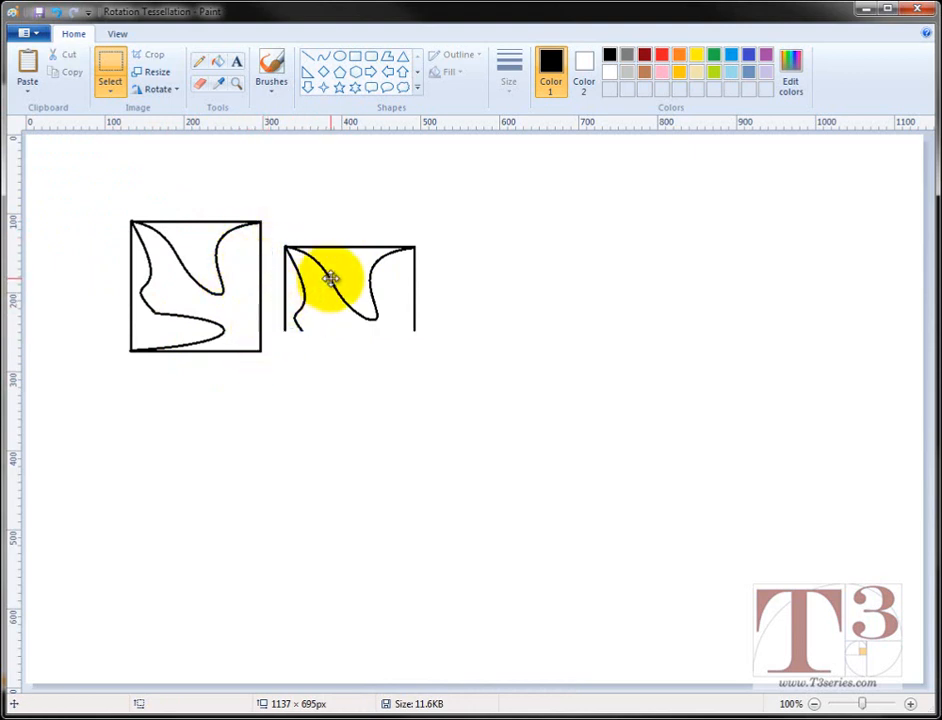
pyautogui.moveTo(330, 280); pyautogui.dragTo(351, 269)
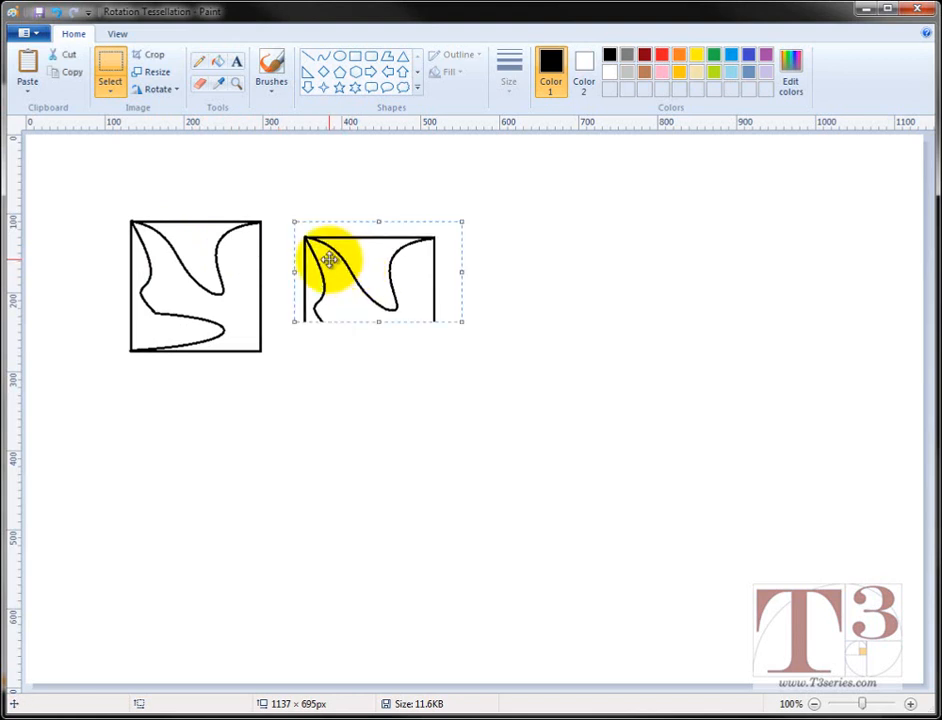
# Rotate the copied upper part of the square left by 90°
pyautogui.click(155, 72)
pyautogui.click(233, 86)
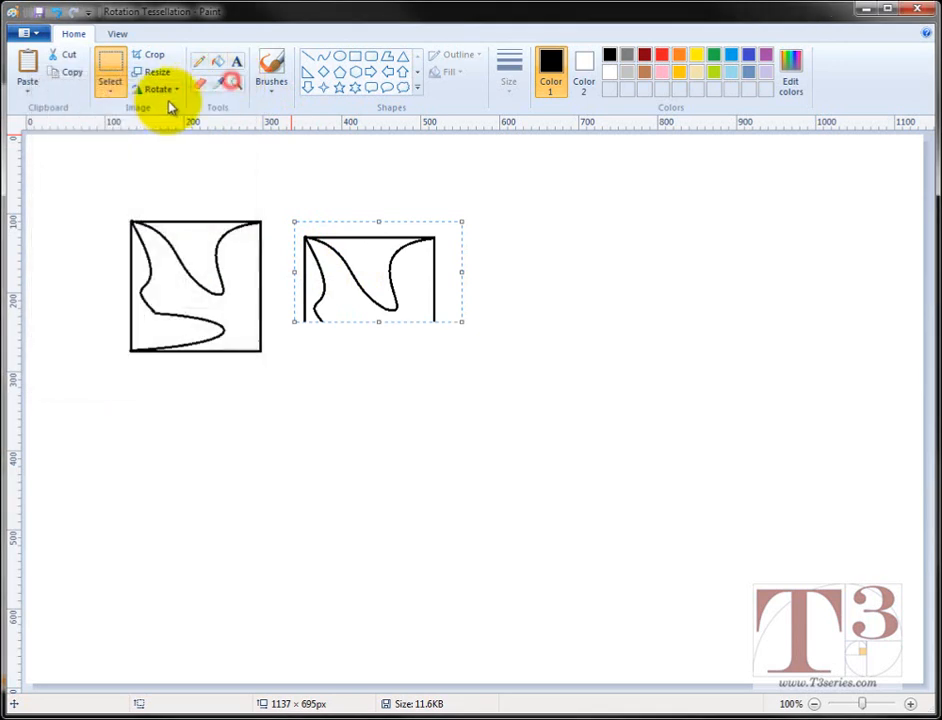
pyautogui.click(167, 91)
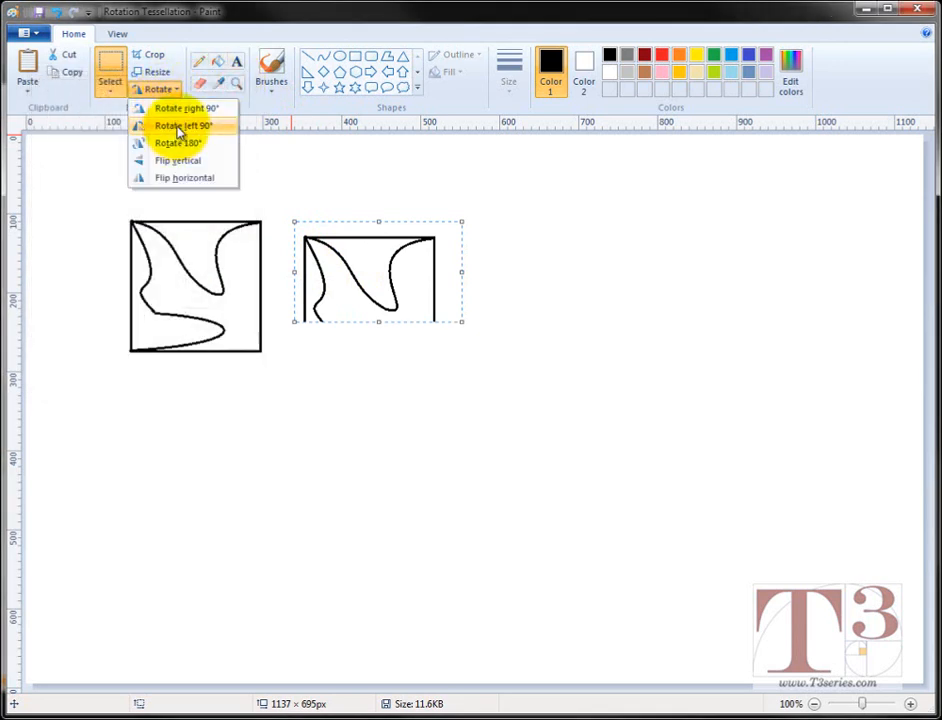
pyautogui.click(180, 127)
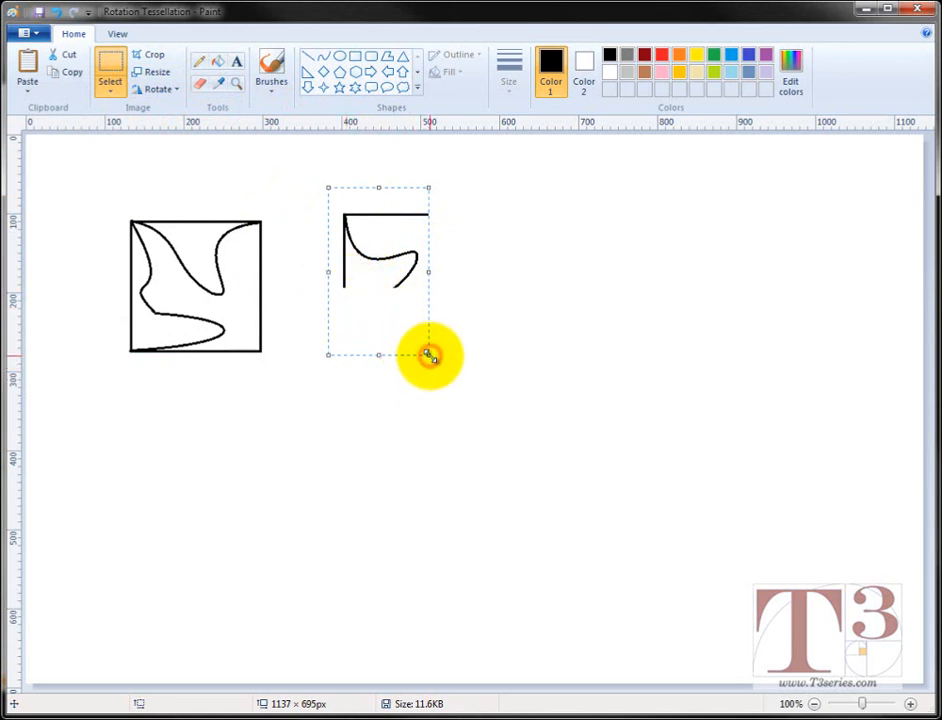
# Attach the rotated copy to the square's right side and scale it to about 132 px wide so its edges match the square's height
pyautogui.moveTo(430, 356)
pyautogui.mouseDown()
pyautogui.moveTo(400, 311)
pyautogui.moveTo(321, 315)
pyautogui.mouseUp()
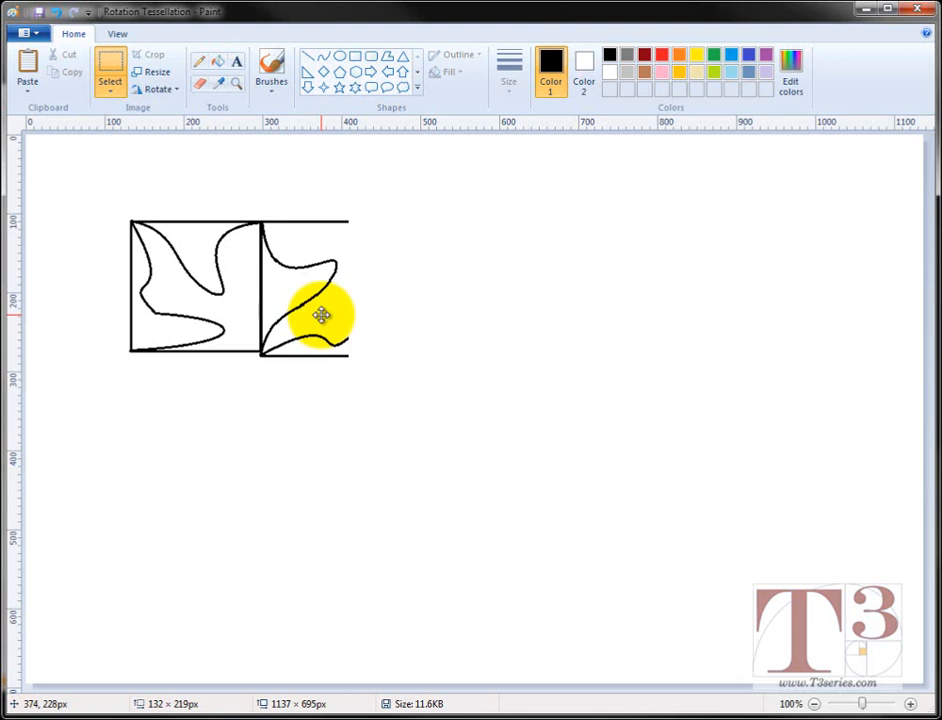
pyautogui.moveTo(321, 315); pyautogui.dragTo(299, 362)
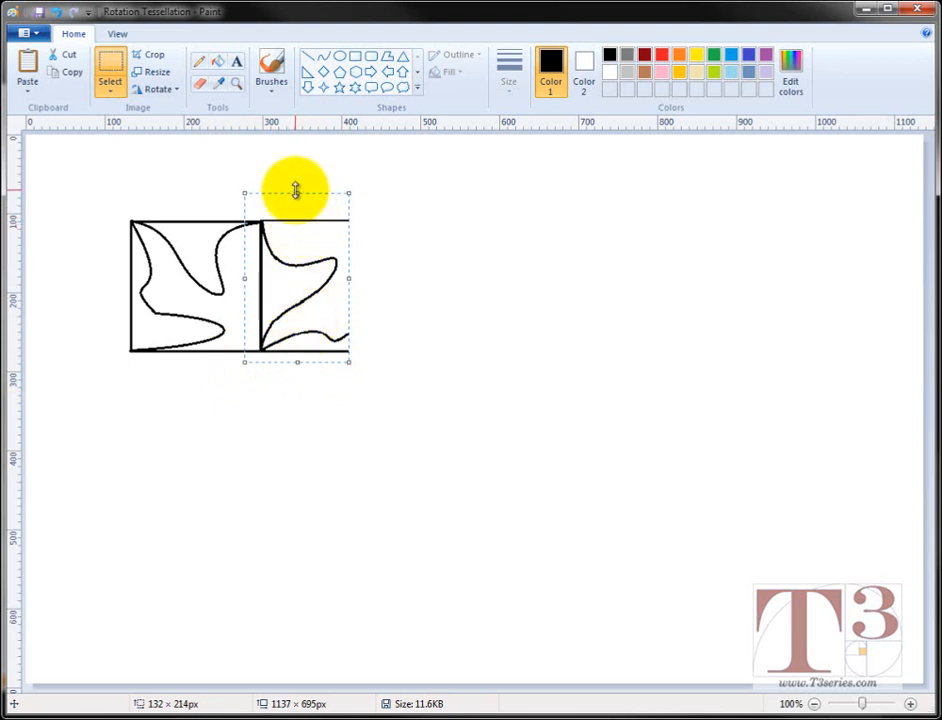
pyautogui.moveTo(296, 189); pyautogui.dragTo(296, 190)
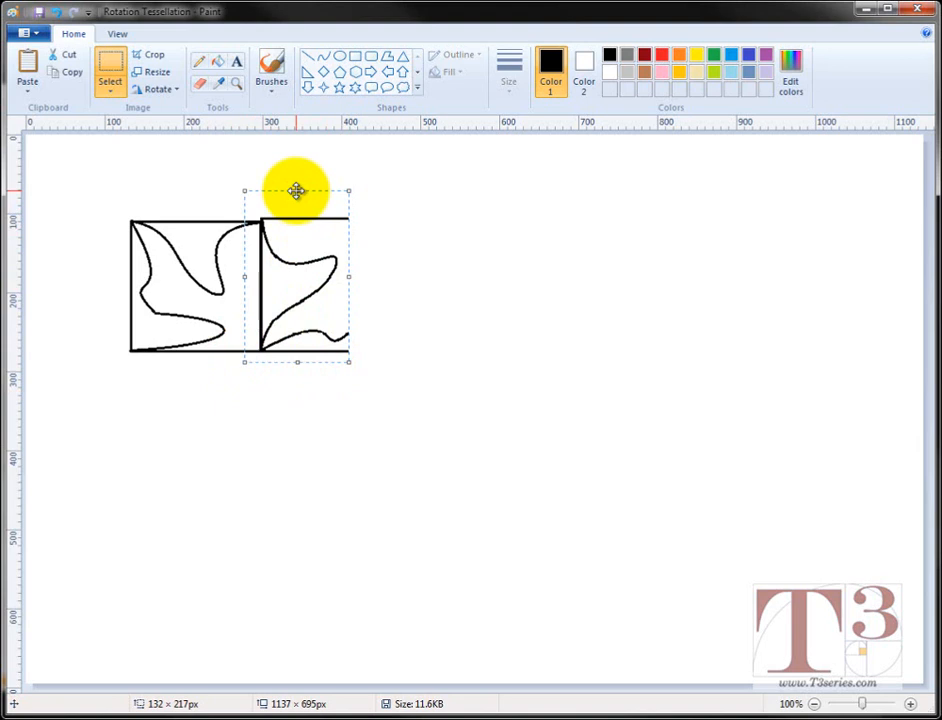
pyautogui.moveTo(299, 189); pyautogui.dragTo(300, 193)
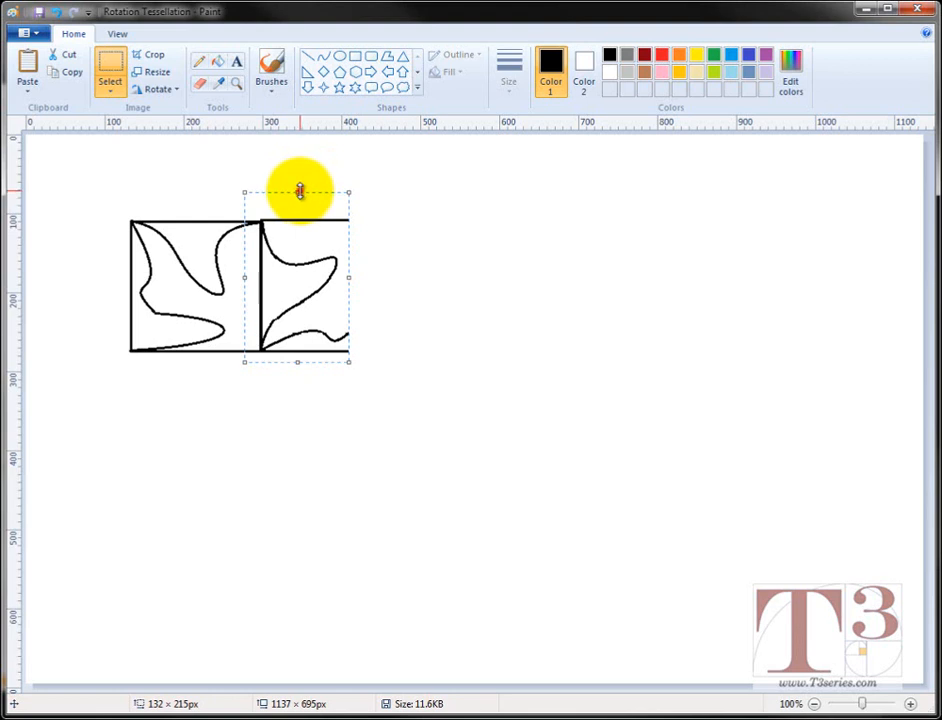
pyautogui.moveTo(300, 192); pyautogui.dragTo(300, 194)
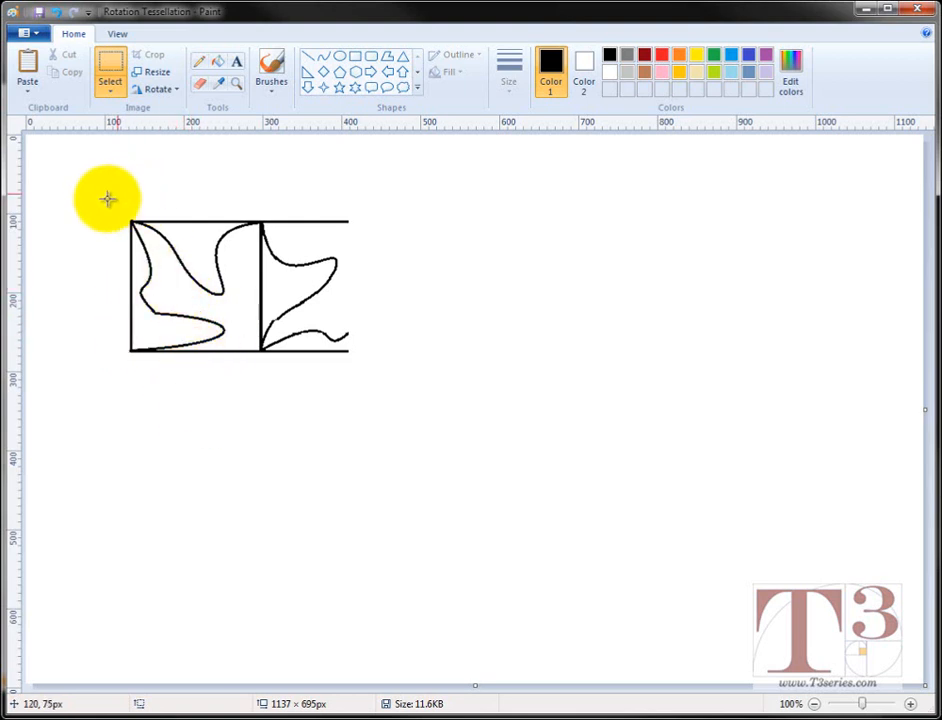
# With transparent selection on, copy the square's left part, an area about 141 × 204 px, to below the square
pyautogui.click(112, 86)
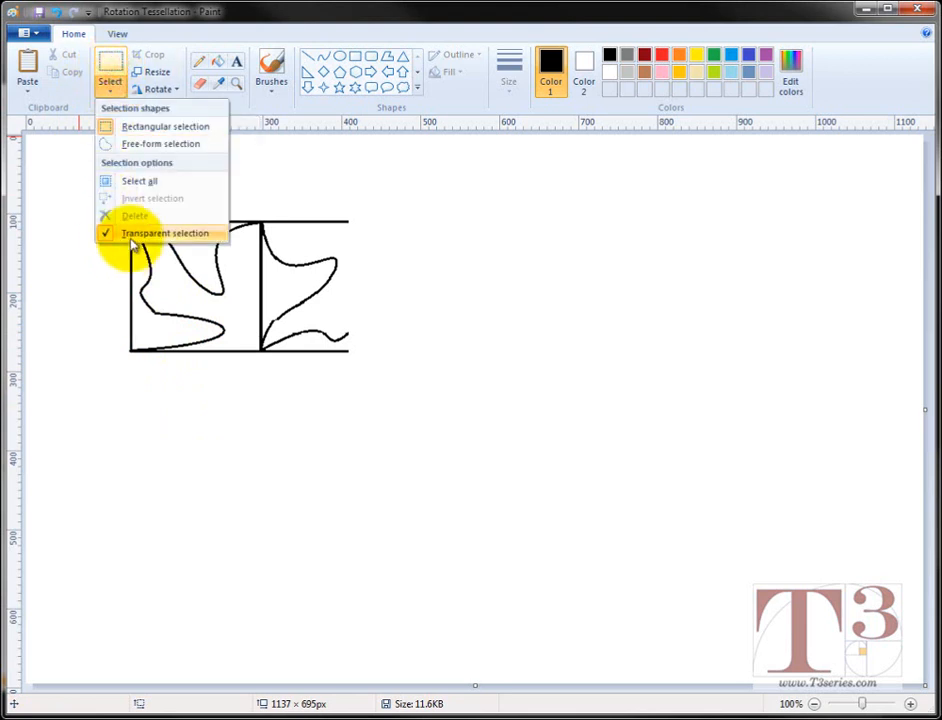
pyautogui.click(113, 65)
pyautogui.moveTo(116, 203); pyautogui.dragTo(228, 364)
pyautogui.hotkey('ctrl', 'c')
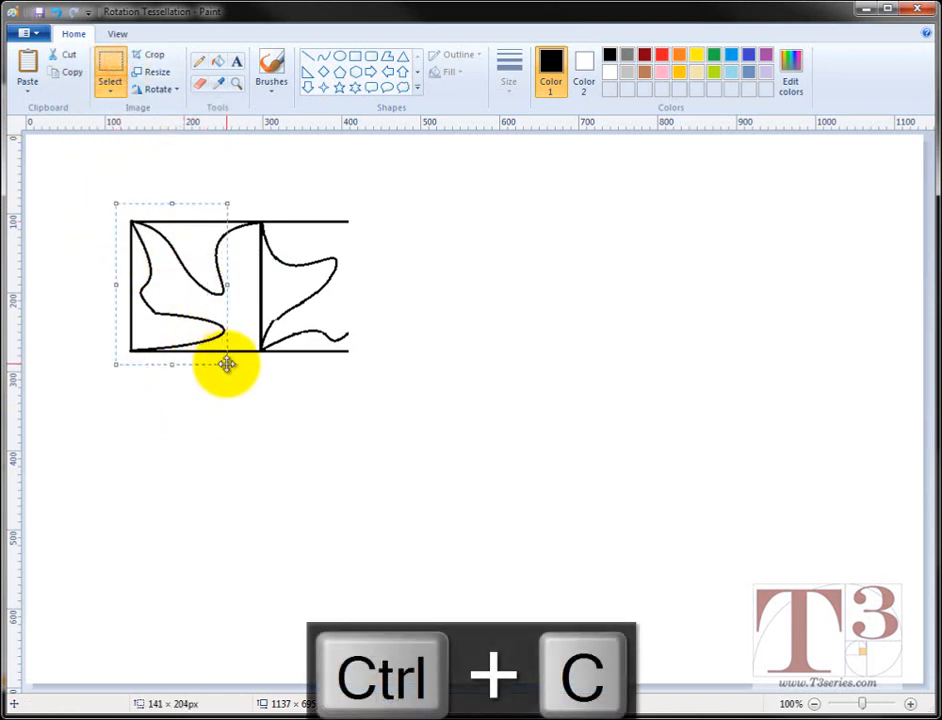
pyautogui.hotkey('ctrl', 'v')
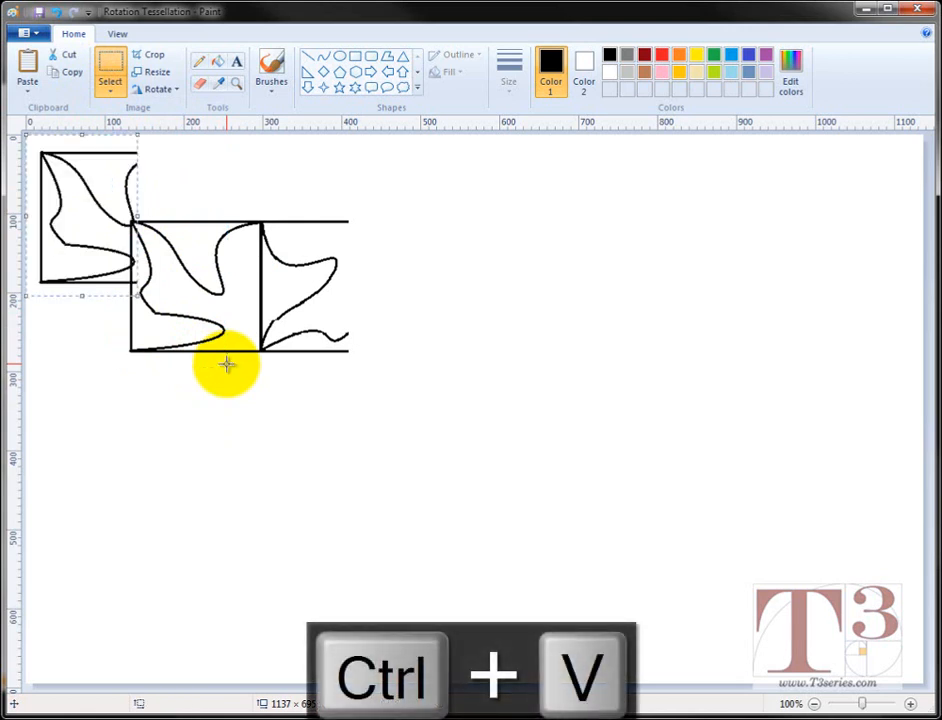
pyautogui.moveTo(105, 235); pyautogui.dragTo(201, 449)
# Rotate the lower copy right by 90°, scale it to about 205 × 141 px and attach it to the square's bottom side
pyautogui.click(160, 89)
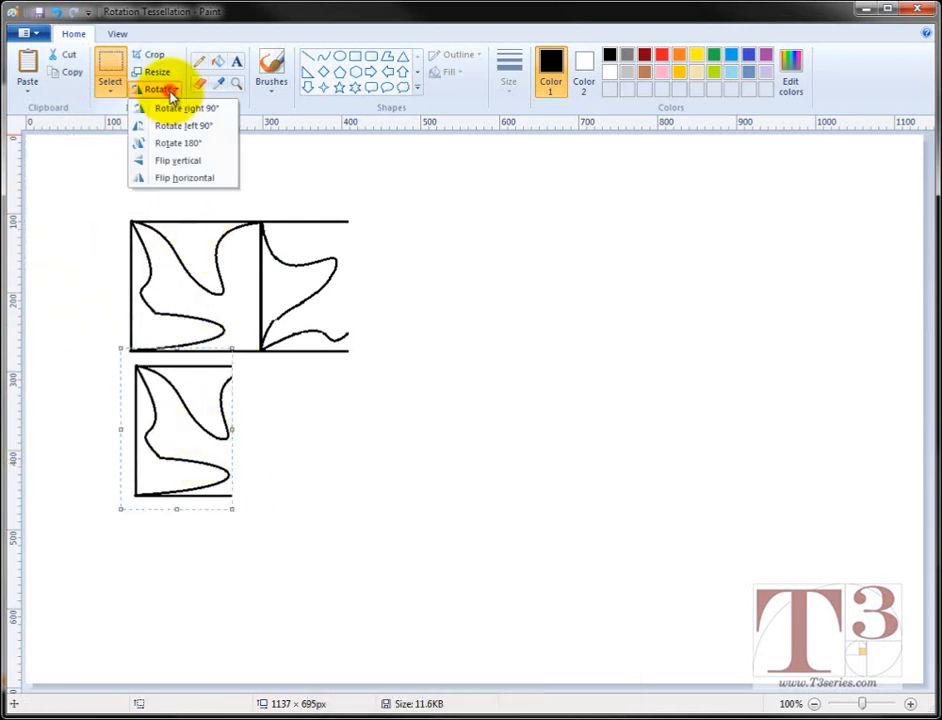
pyautogui.click(188, 109)
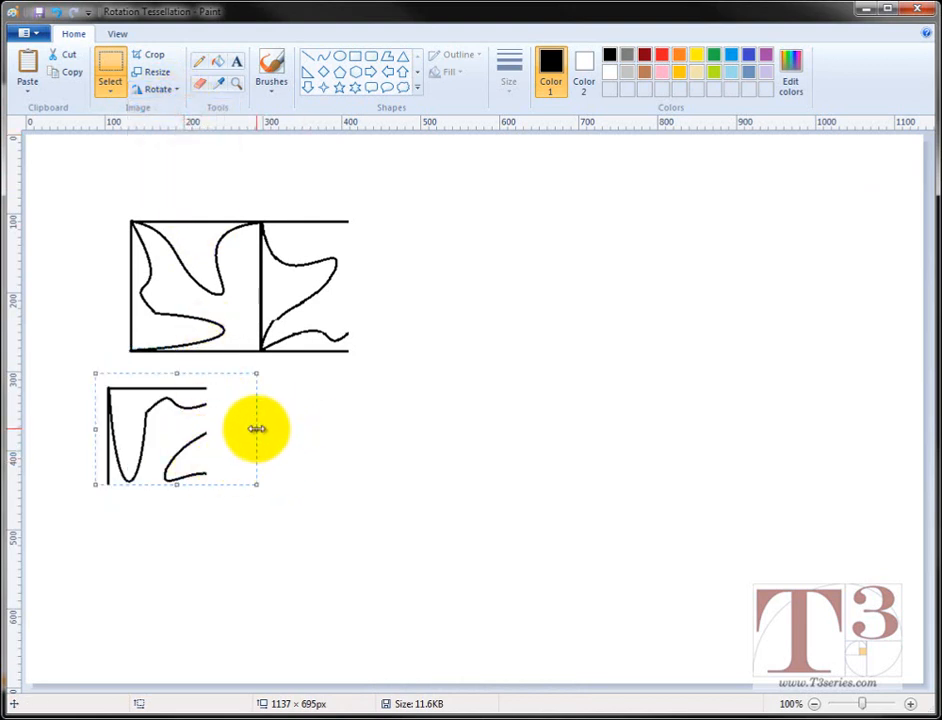
pyautogui.moveTo(257, 429)
pyautogui.mouseDown()
pyautogui.moveTo(222, 436)
pyautogui.moveTo(230, 407)
pyautogui.mouseUp()
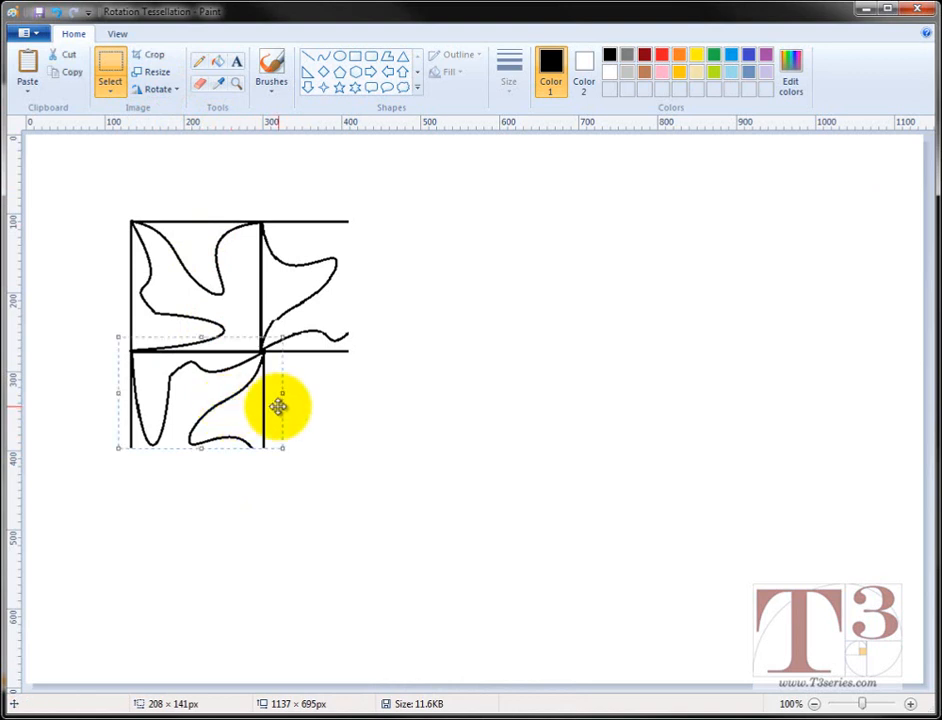
pyautogui.moveTo(286, 391); pyautogui.dragTo(280, 393)
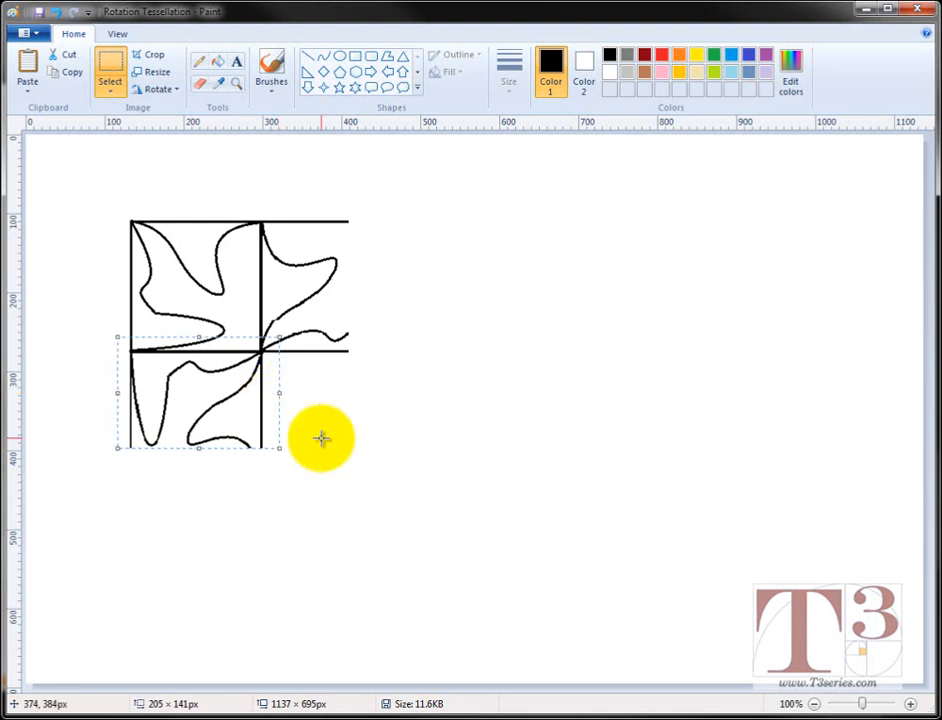
pyautogui.click(67, 181)
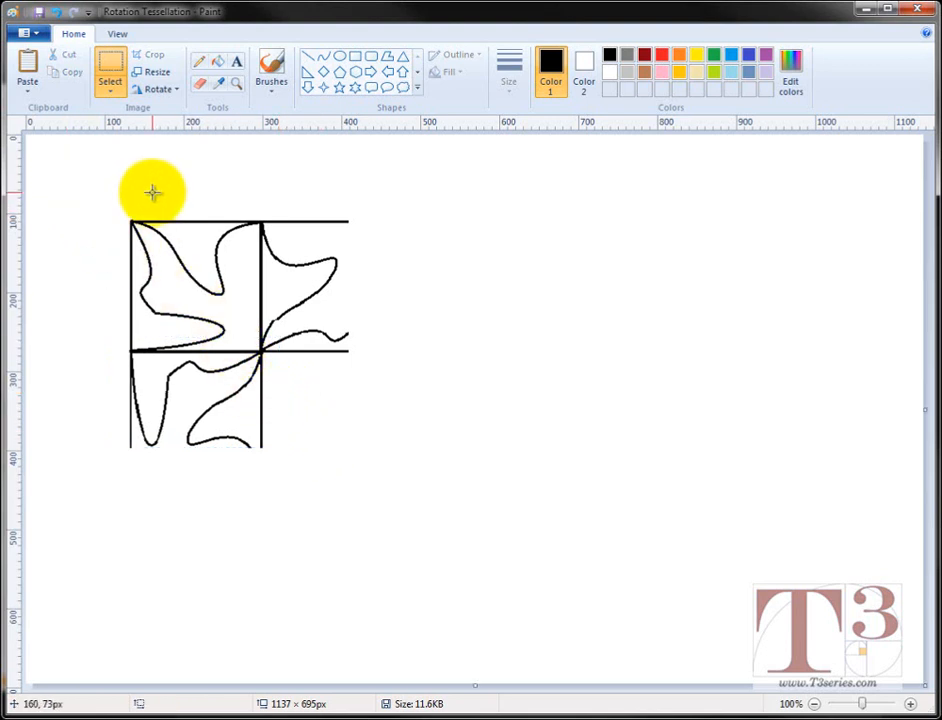
# Erase the straight line along the square's top and the square's right side, using the third eraser size
pyautogui.click(203, 86)
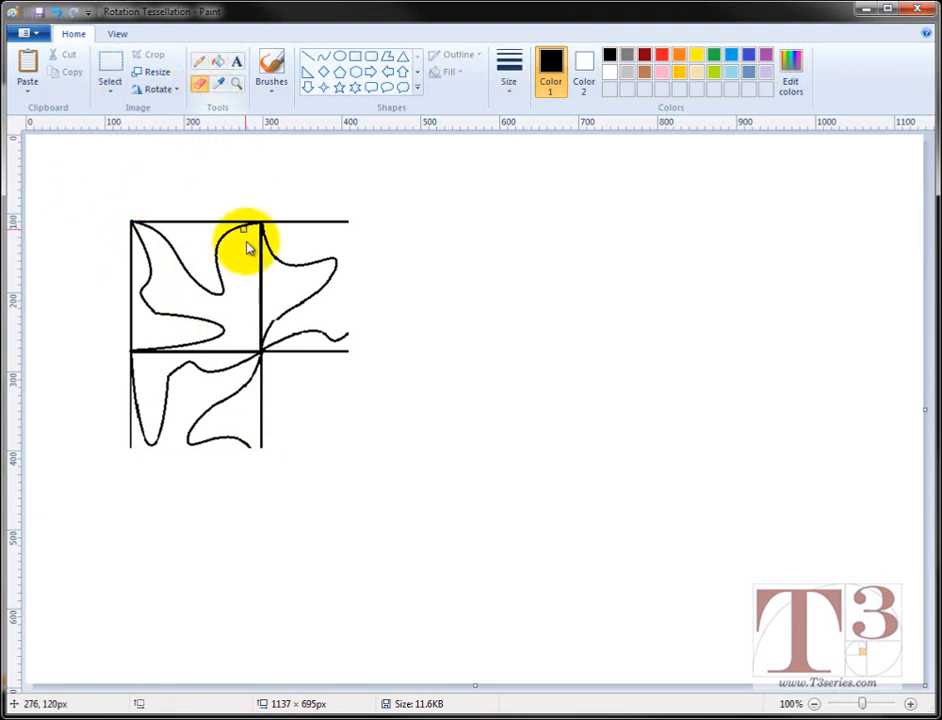
pyautogui.click(112, 80)
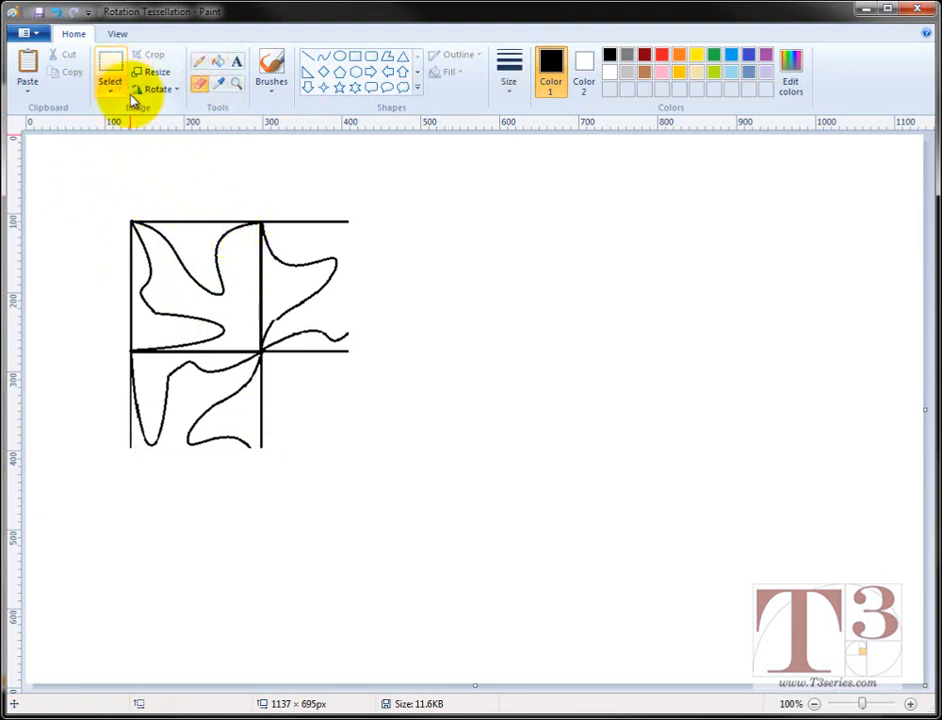
pyautogui.click(237, 86)
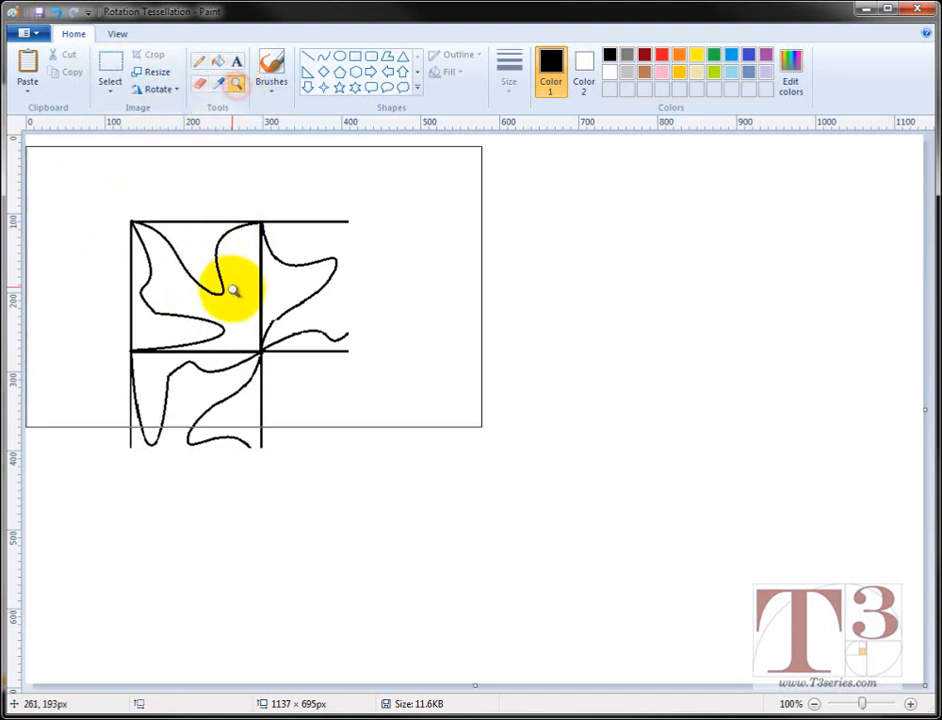
pyautogui.click(248, 332)
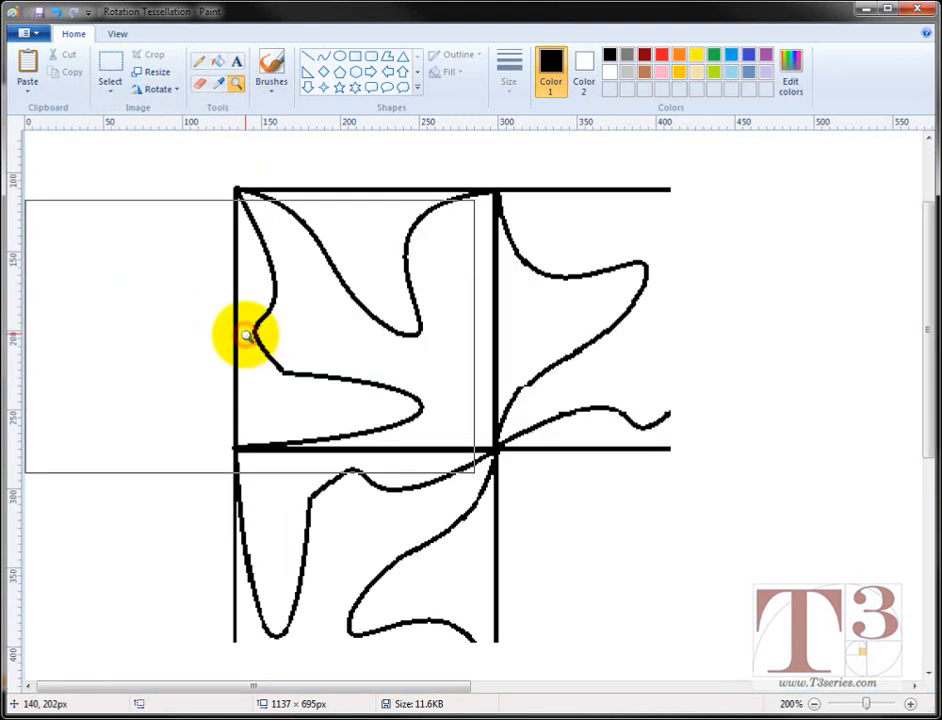
pyautogui.click(200, 84)
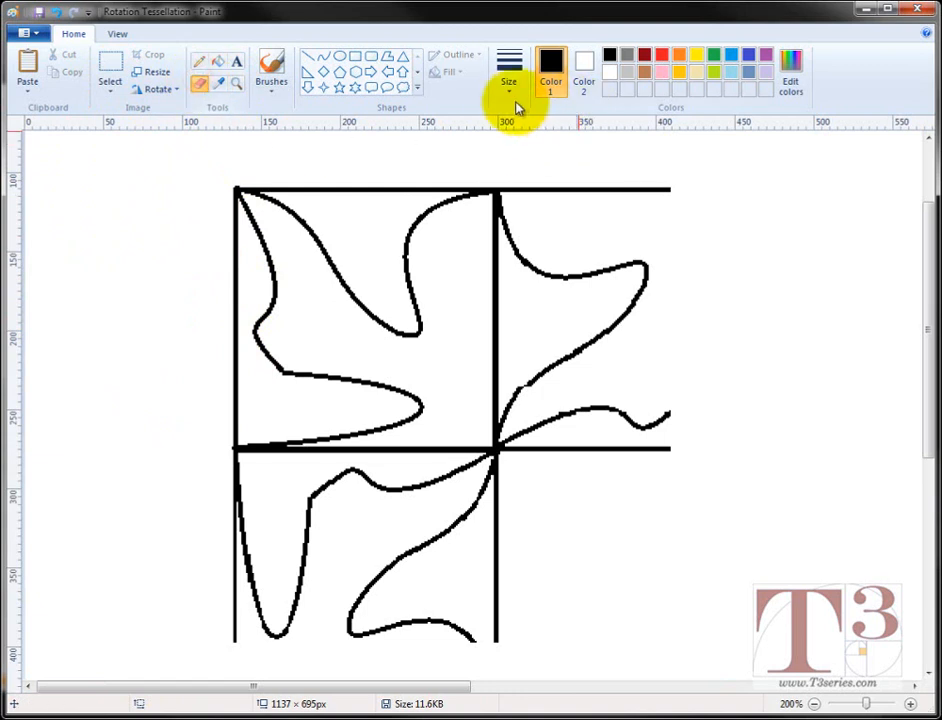
pyautogui.click(510, 90)
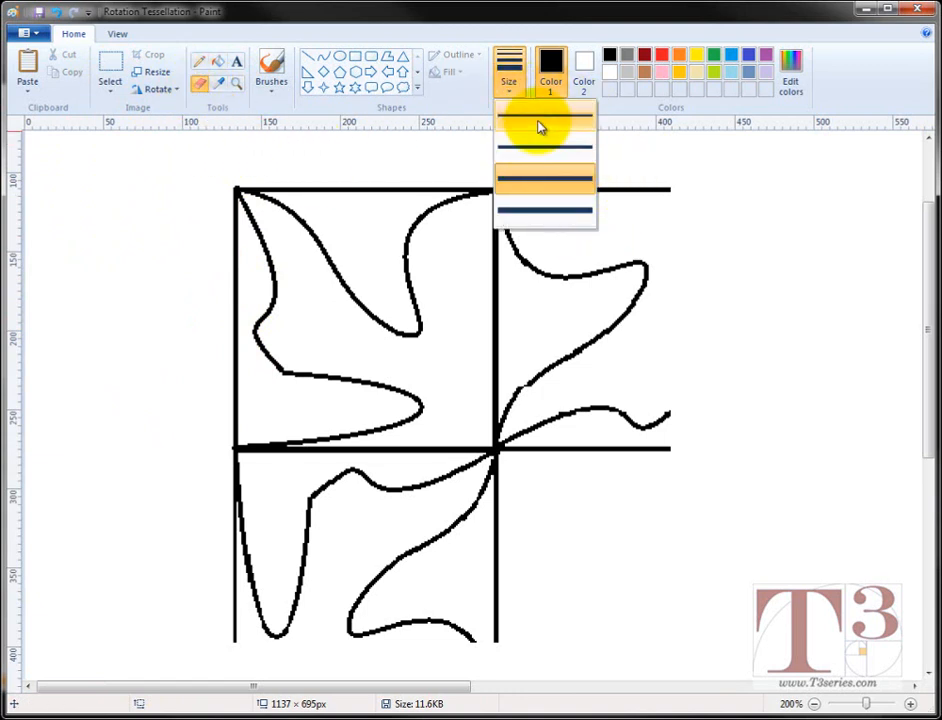
pyautogui.click(539, 182)
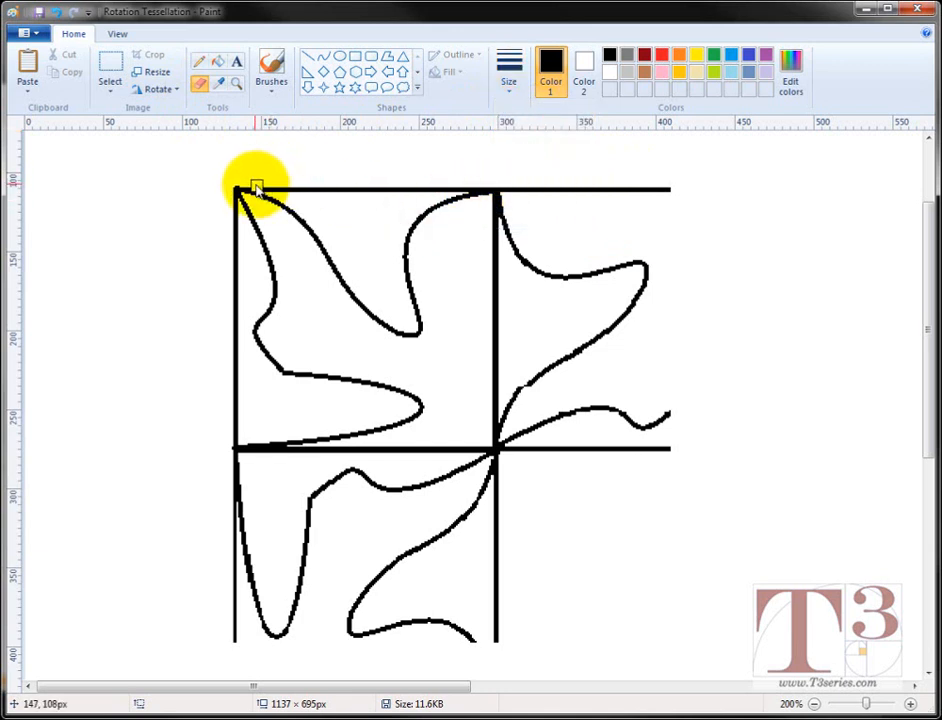
pyautogui.moveTo(256, 187)
pyautogui.mouseDown()
pyautogui.moveTo(362, 199)
pyautogui.moveTo(332, 192)
pyautogui.moveTo(490, 180)
pyautogui.moveTo(569, 195)
pyautogui.moveTo(676, 190)
pyautogui.moveTo(553, 185)
pyautogui.mouseUp()
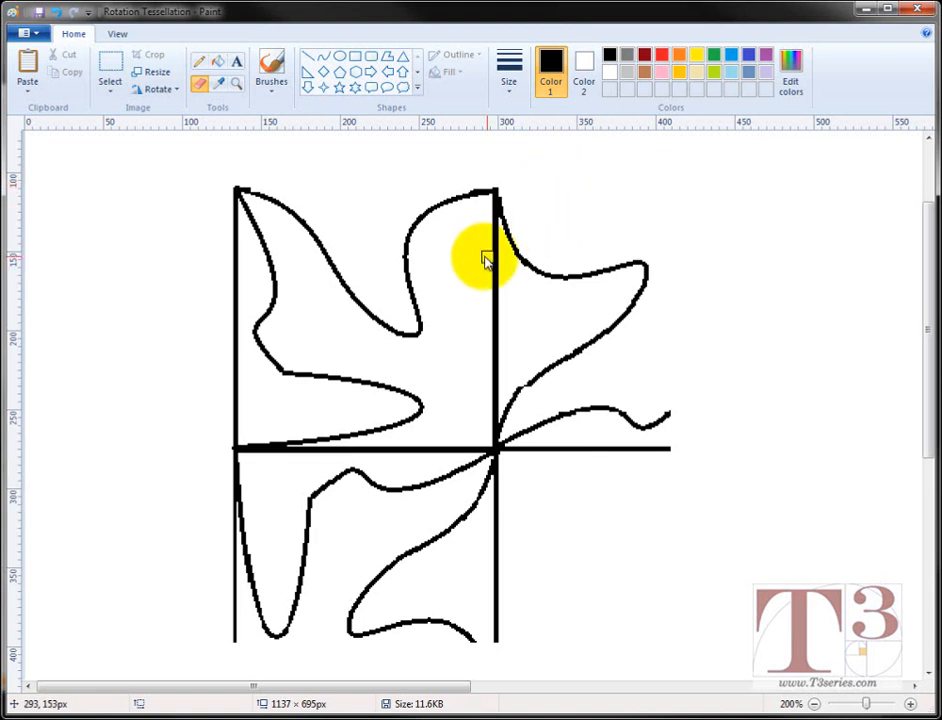
pyautogui.moveTo(492, 209); pyautogui.dragTo(493, 403)
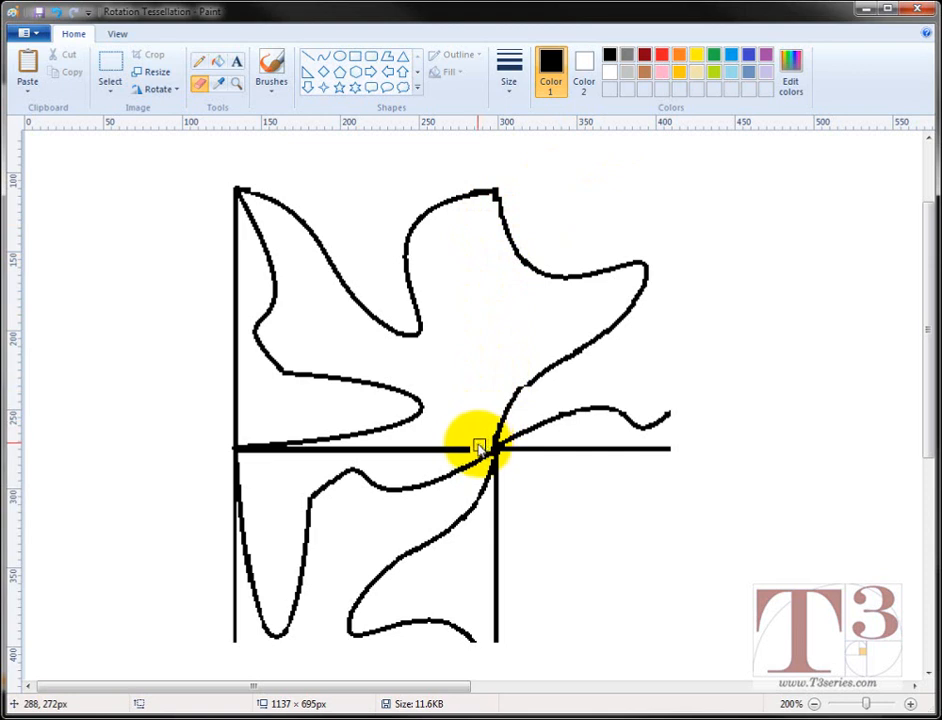
# Erase the square's bottom and left sides and trim the leftover line ends at its two upper corners
pyautogui.moveTo(479, 446); pyautogui.dragTo(444, 453)
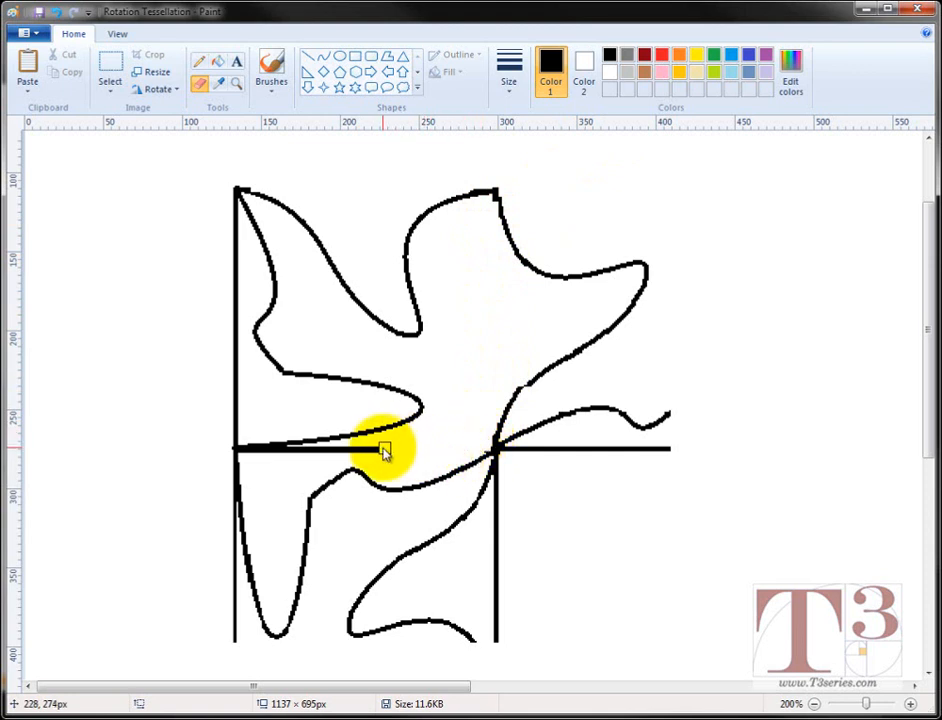
pyautogui.moveTo(369, 453); pyautogui.dragTo(268, 455)
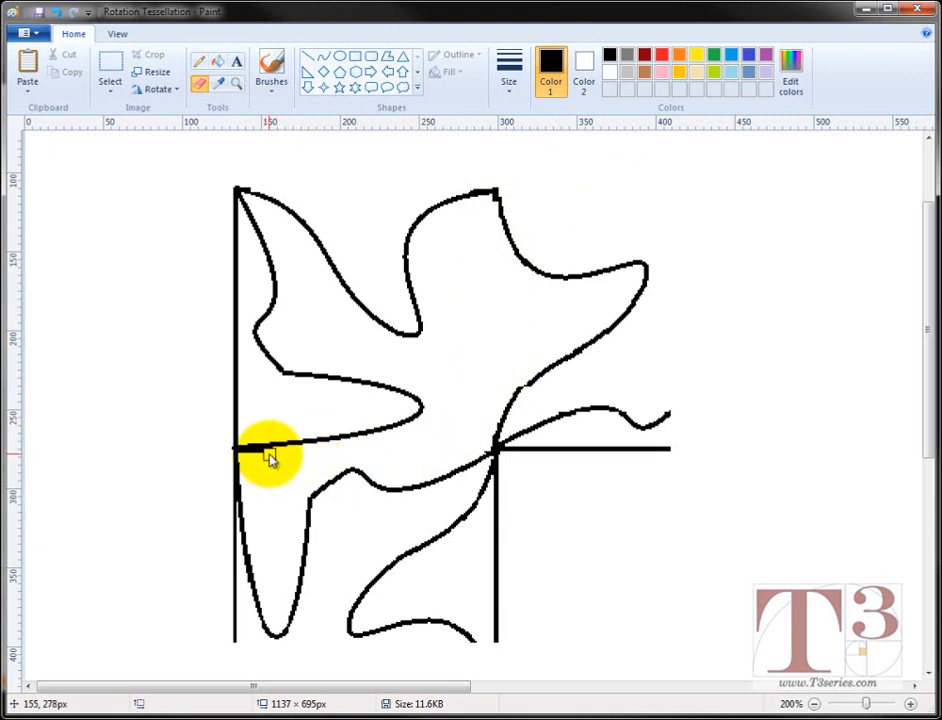
pyautogui.moveTo(268, 455); pyautogui.dragTo(253, 459)
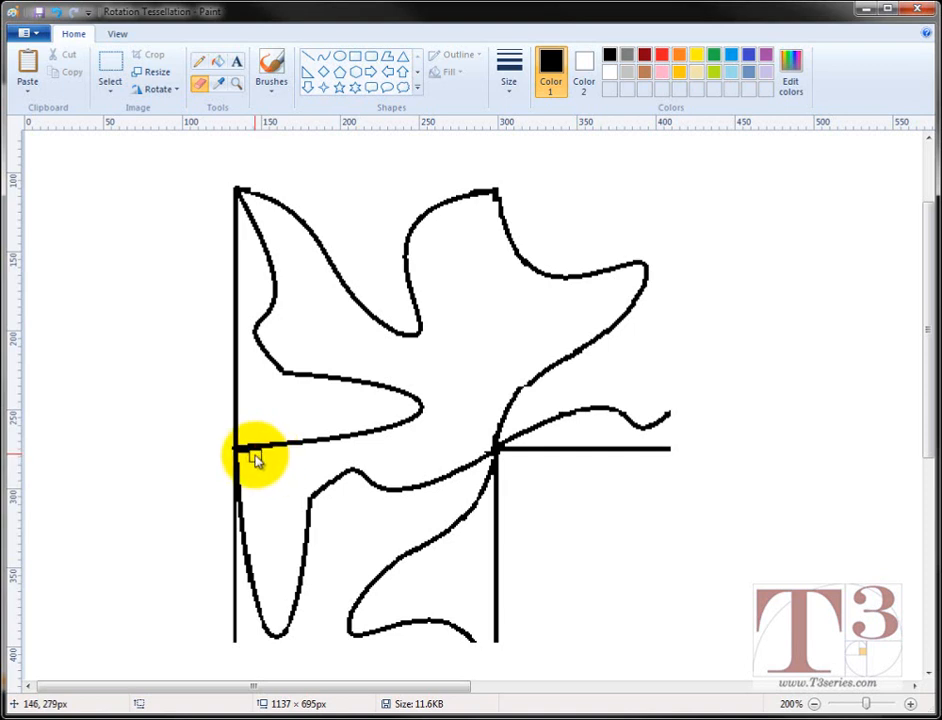
pyautogui.moveTo(256, 463)
pyautogui.mouseDown()
pyautogui.moveTo(231, 427)
pyautogui.moveTo(242, 336)
pyautogui.moveTo(231, 242)
pyautogui.moveTo(239, 187)
pyautogui.moveTo(229, 200)
pyautogui.mouseUp()
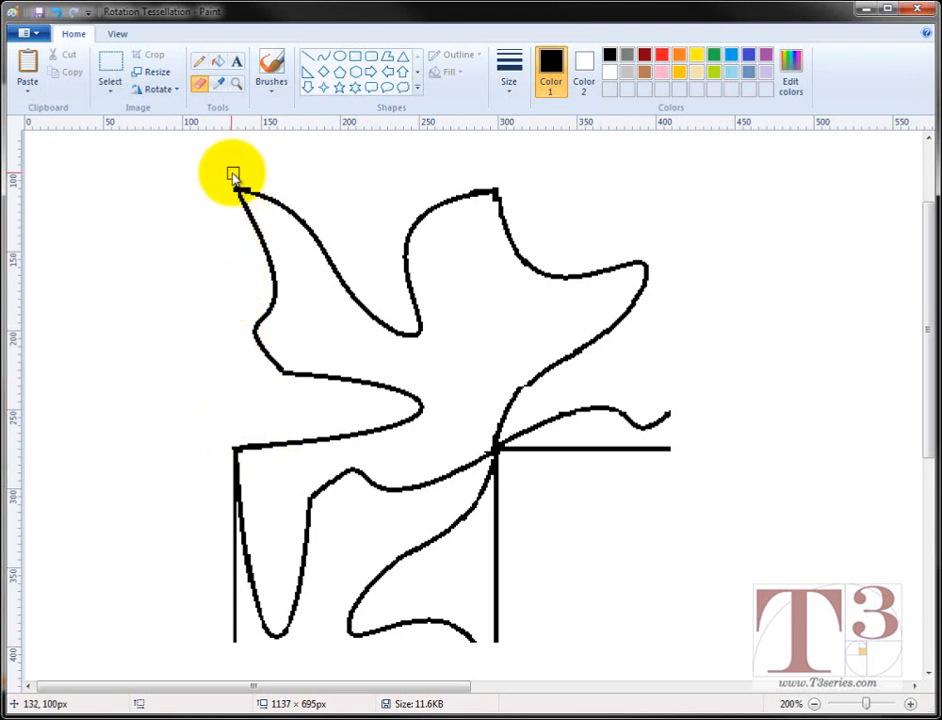
pyautogui.moveTo(230, 185); pyautogui.dragTo(244, 181)
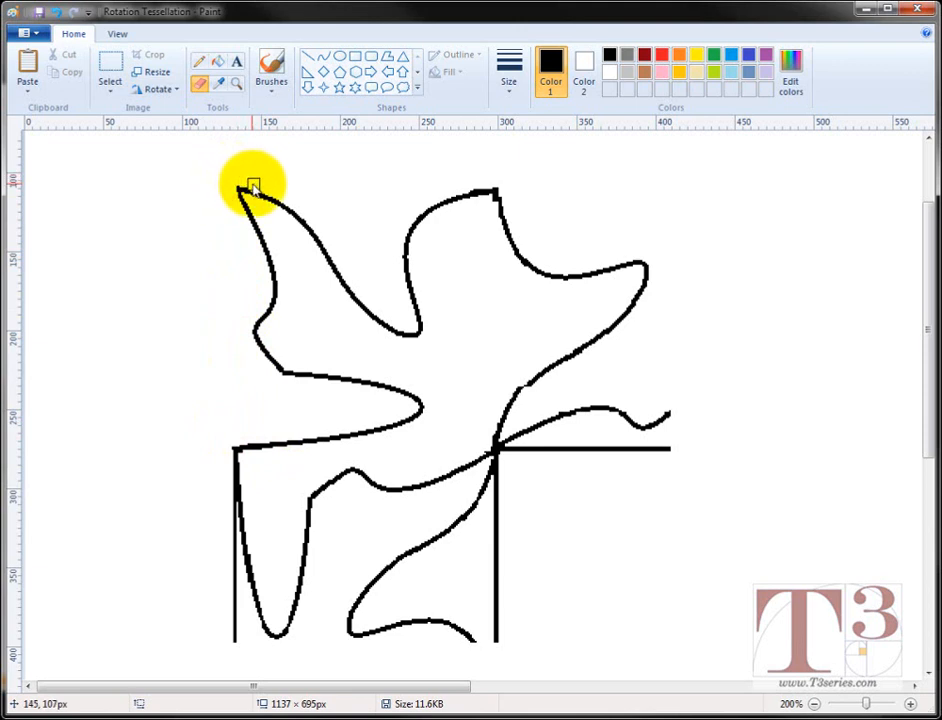
pyautogui.click(253, 184)
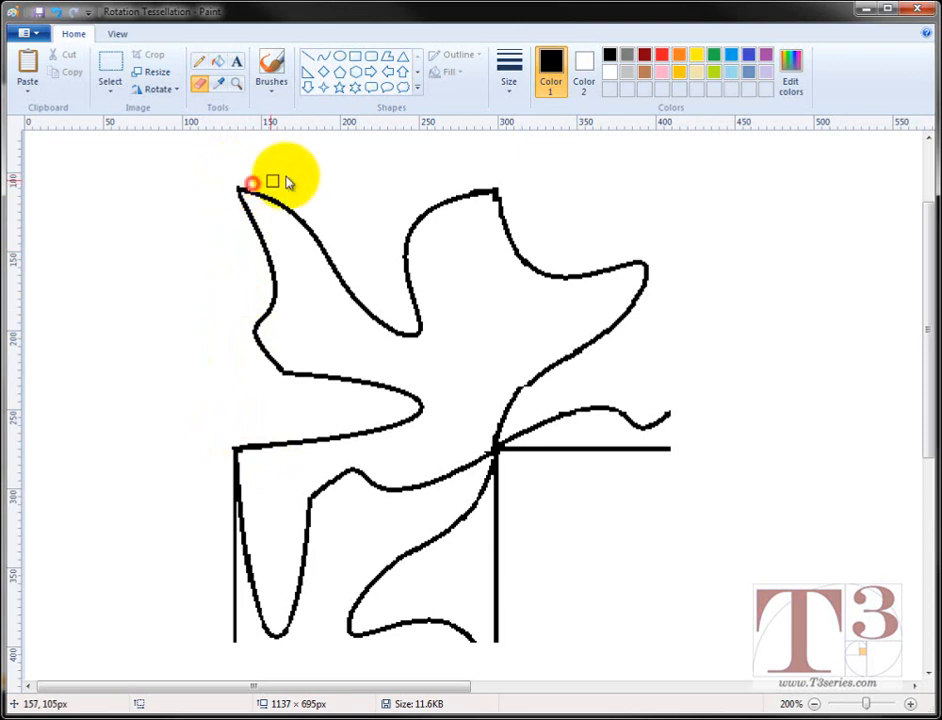
pyautogui.click(502, 189)
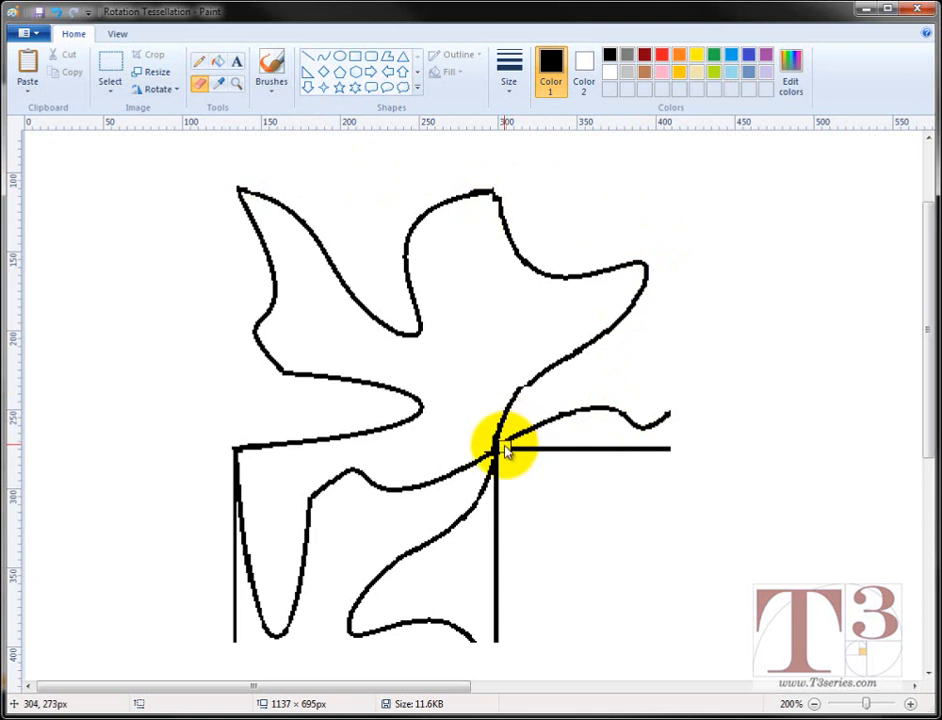
# Erase the surplus curves and straight lines outside the tile, to the right of and below its lower-right corner, including the stray specks
pyautogui.moveTo(511, 442)
pyautogui.mouseDown()
pyautogui.moveTo(539, 428)
pyautogui.moveTo(517, 454)
pyautogui.moveTo(670, 454)
pyautogui.moveTo(650, 437)
pyautogui.moveTo(675, 411)
pyautogui.moveTo(636, 430)
pyautogui.moveTo(619, 413)
pyautogui.moveTo(564, 415)
pyautogui.mouseUp()
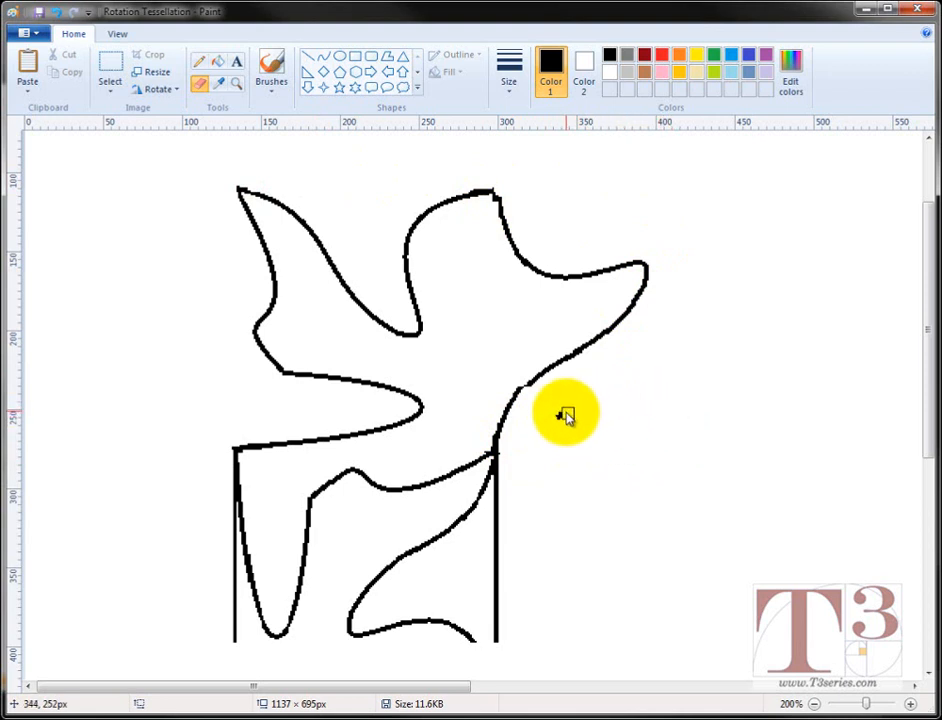
pyautogui.moveTo(497, 462)
pyautogui.mouseDown()
pyautogui.moveTo(498, 530)
pyautogui.moveTo(488, 500)
pyautogui.moveTo(500, 503)
pyautogui.moveTo(497, 645)
pyautogui.moveTo(416, 622)
pyautogui.moveTo(345, 617)
pyautogui.moveTo(481, 497)
pyautogui.mouseUp()
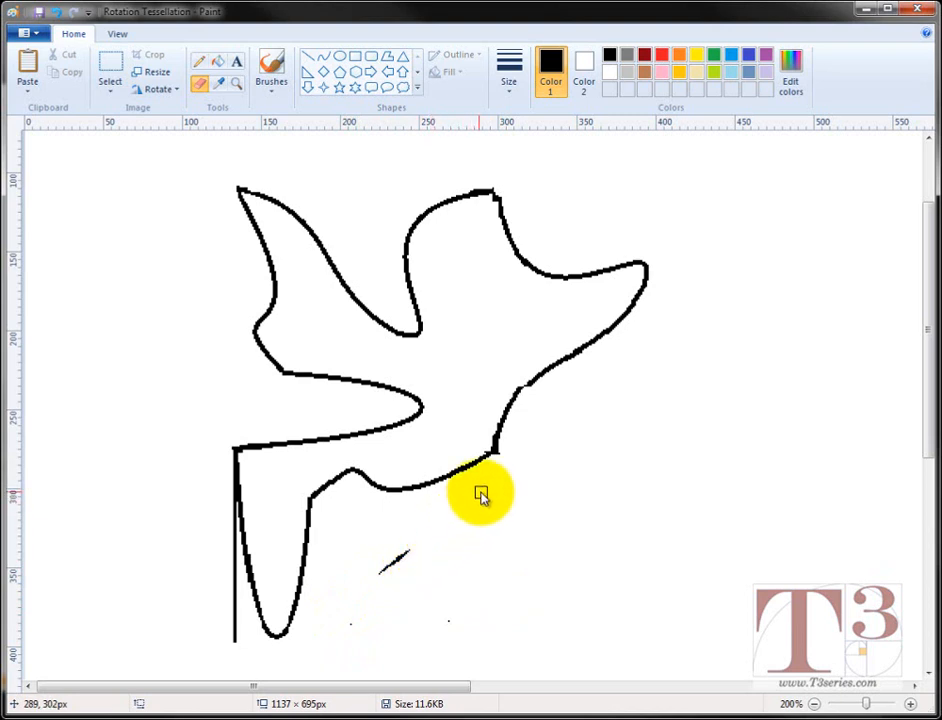
pyautogui.moveTo(413, 548); pyautogui.dragTo(377, 570)
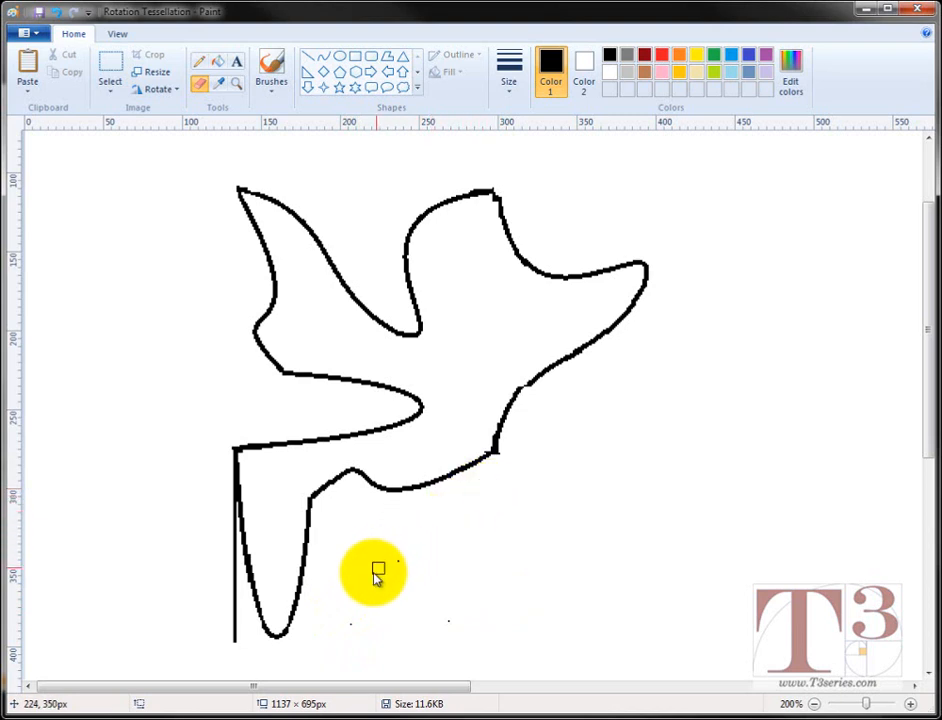
pyautogui.click(448, 621)
pyautogui.click(349, 624)
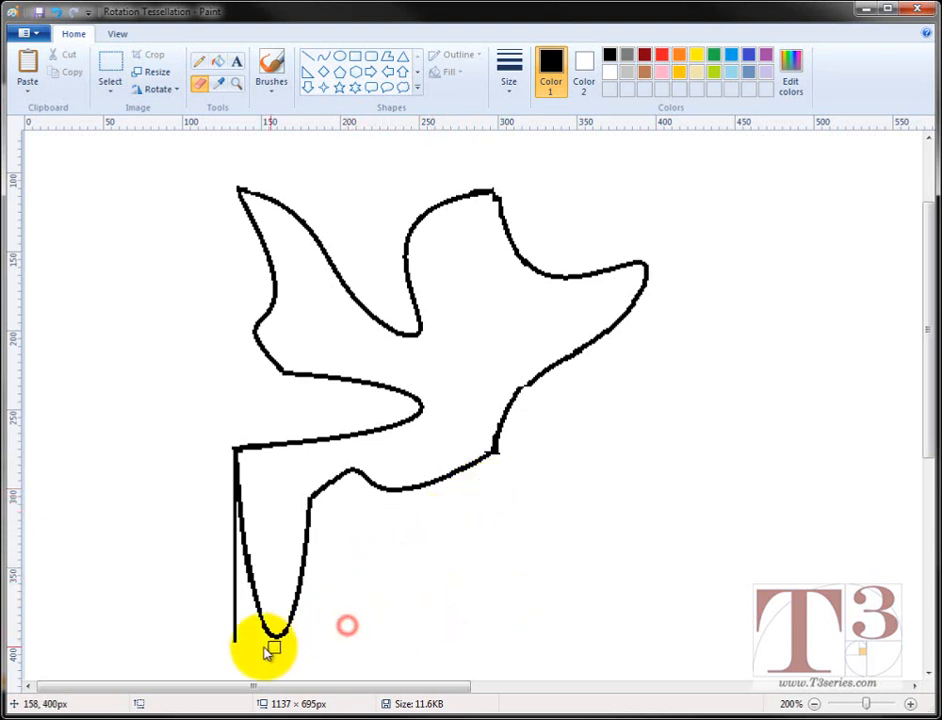
# Erase the straight vertical line beside the tile's lower-left lobe without cutting into the curve
pyautogui.moveTo(235, 648)
pyautogui.mouseDown()
pyautogui.moveTo(229, 566)
pyautogui.moveTo(233, 578)
pyautogui.mouseUp()
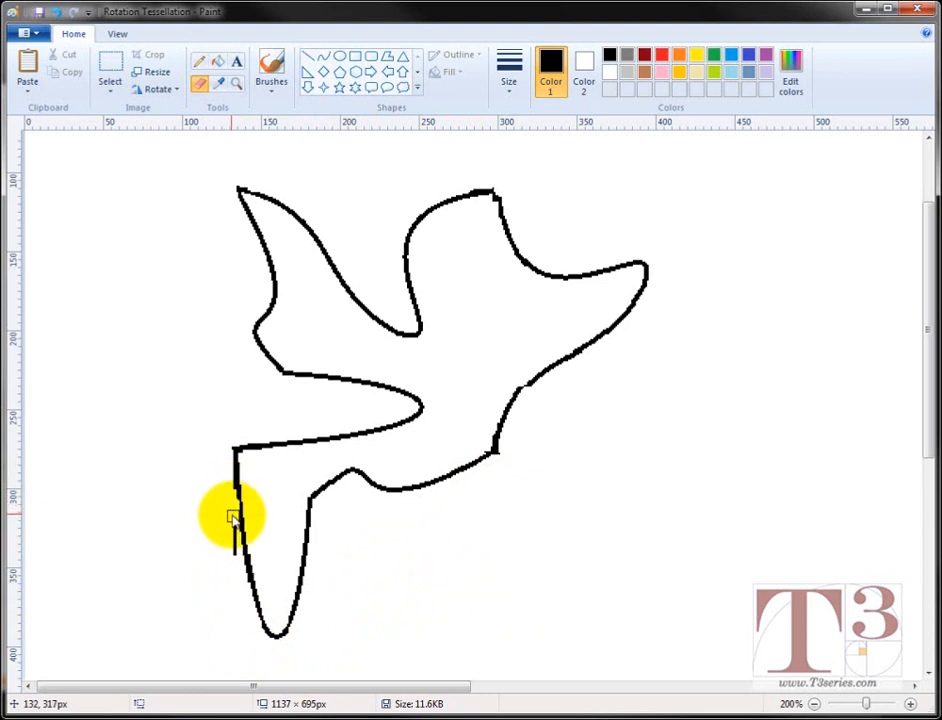
pyautogui.hotkey('ctrl', 'z')
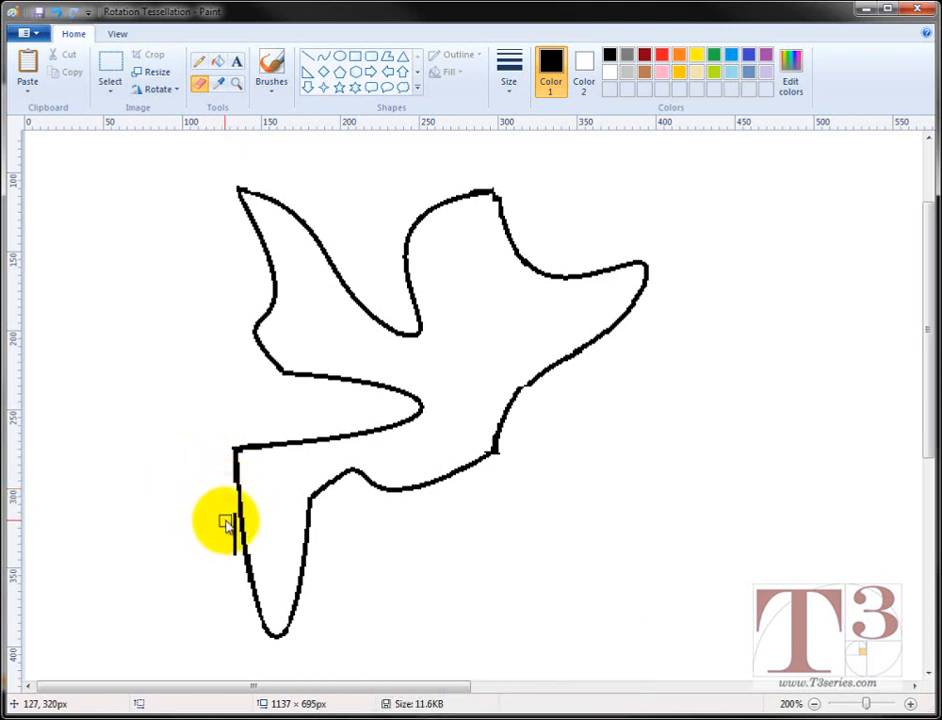
pyautogui.click(232, 520)
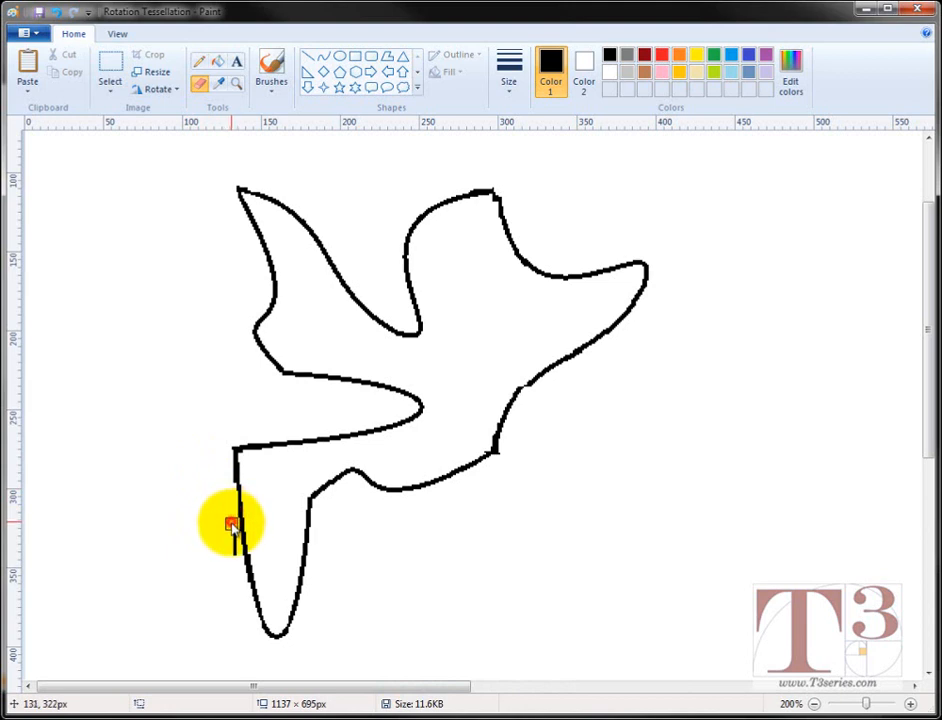
pyautogui.moveTo(232, 522); pyautogui.dragTo(238, 543)
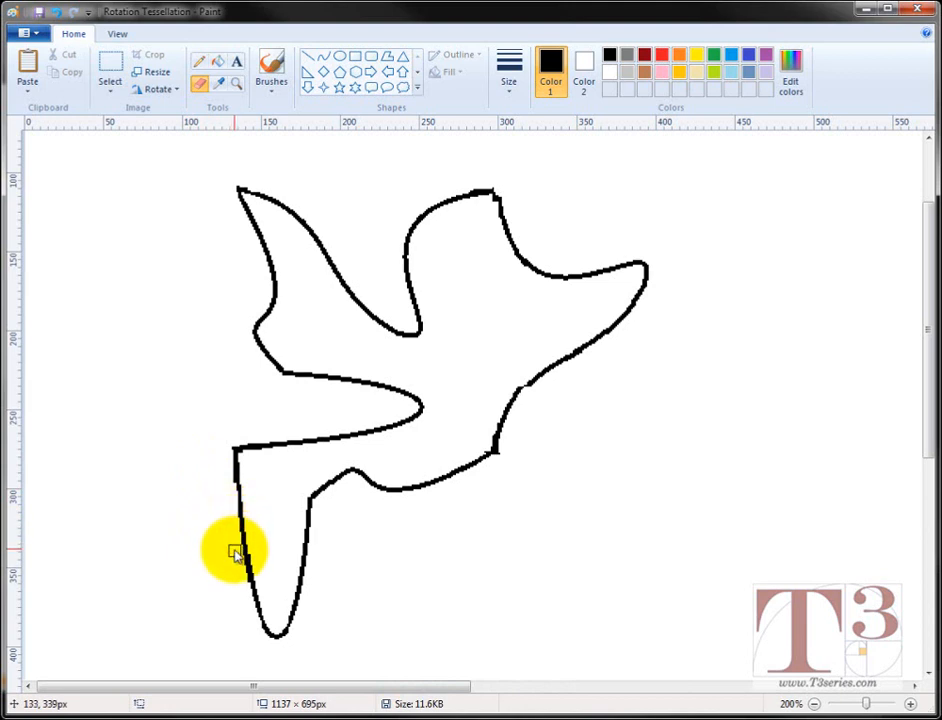
# Bridge the gap in the tile's lower-right outline with a short straight black line, about 10 × 7 px
pyautogui.click(510, 88)
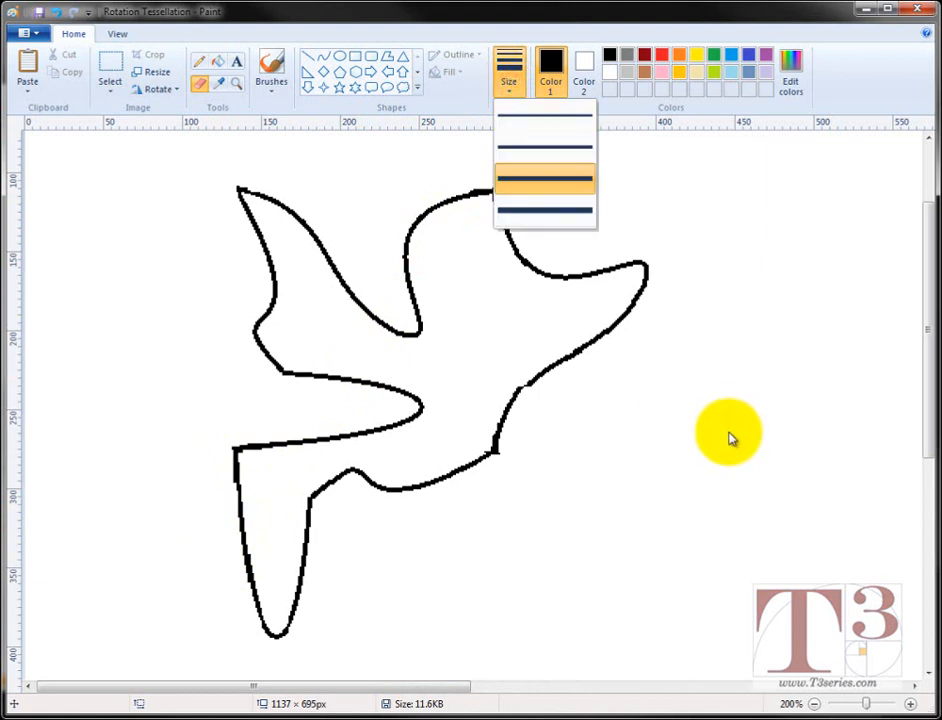
pyautogui.click(665, 372)
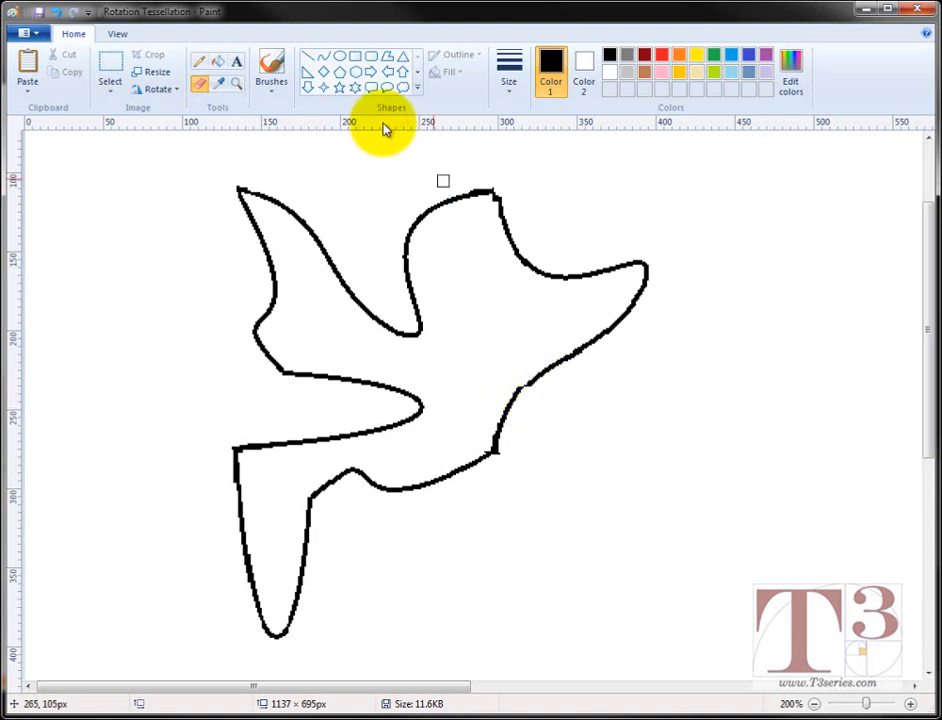
pyautogui.click(310, 57)
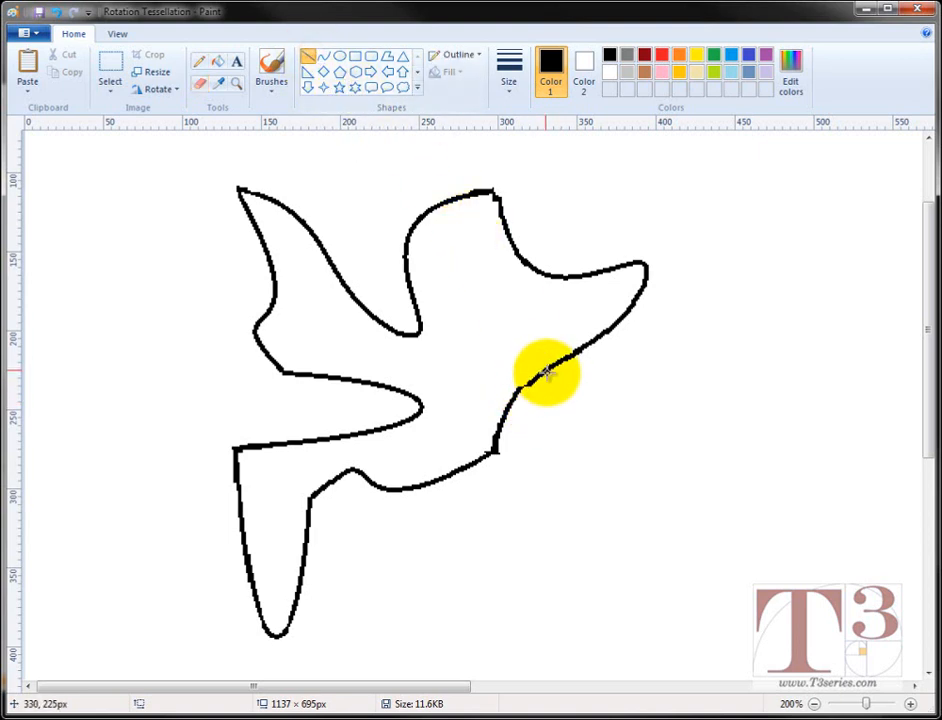
pyautogui.moveTo(530, 382); pyautogui.dragTo(516, 391)
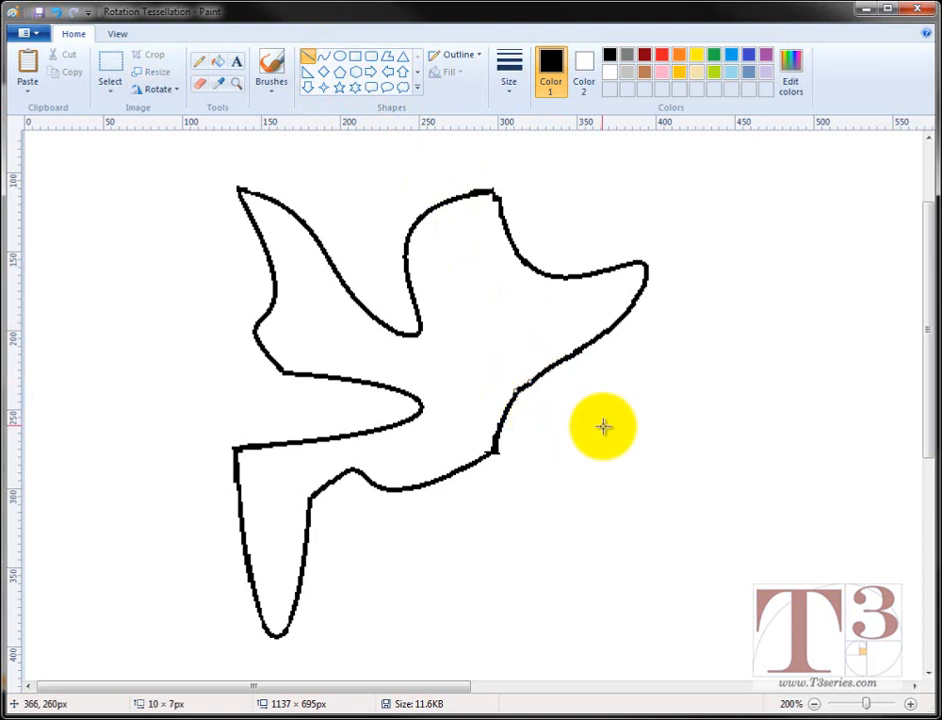
pyautogui.click(604, 428)
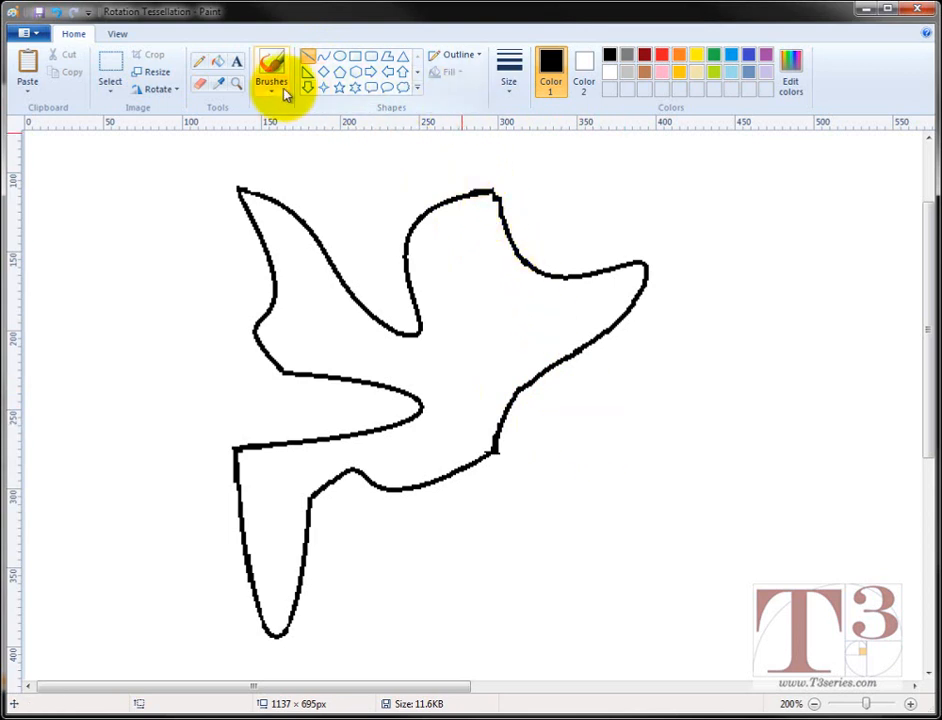
# Trim the thick leftover line at the tile's lower-right corner with the smallest eraser size
pyautogui.click(203, 86)
pyautogui.click(508, 78)
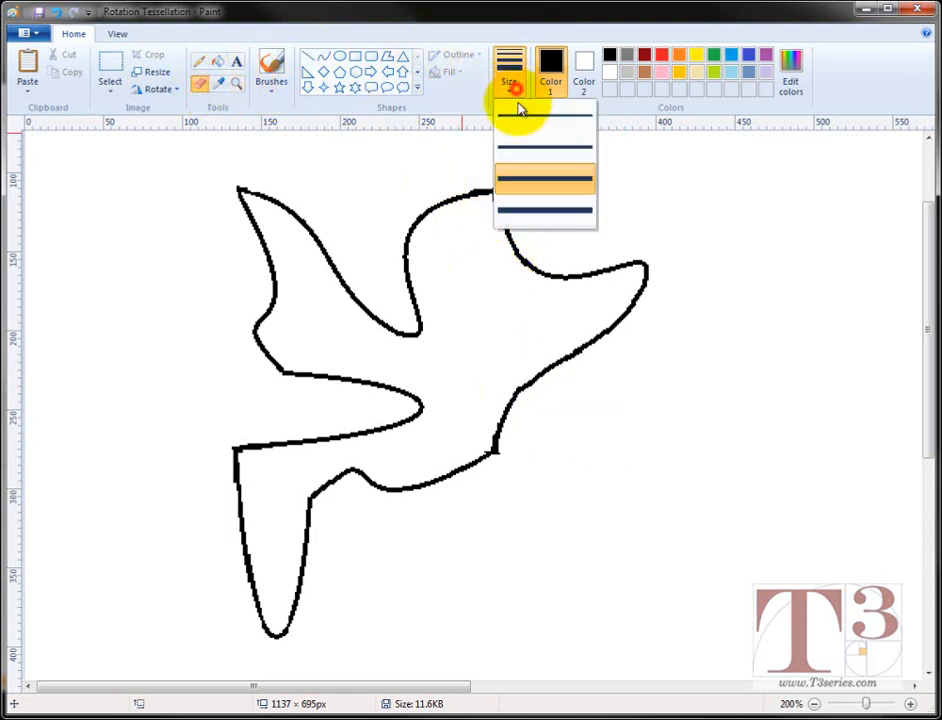
pyautogui.click(534, 122)
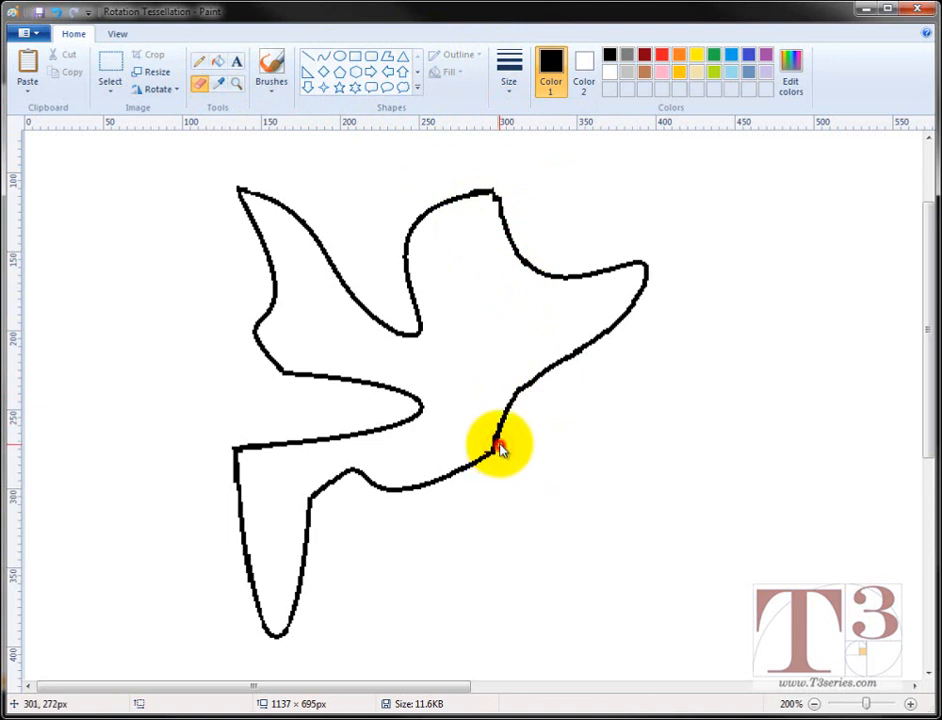
pyautogui.click(499, 443)
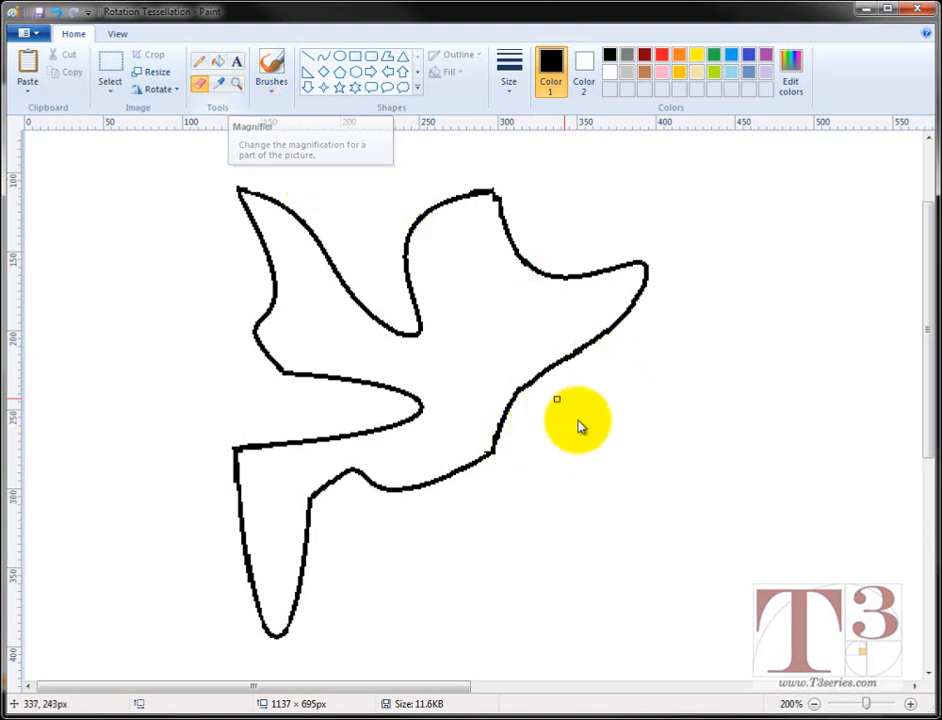
# Move the whole bird-shaped tile up and left, toward the canvas's upper-left corner
pyautogui.click(816, 706)
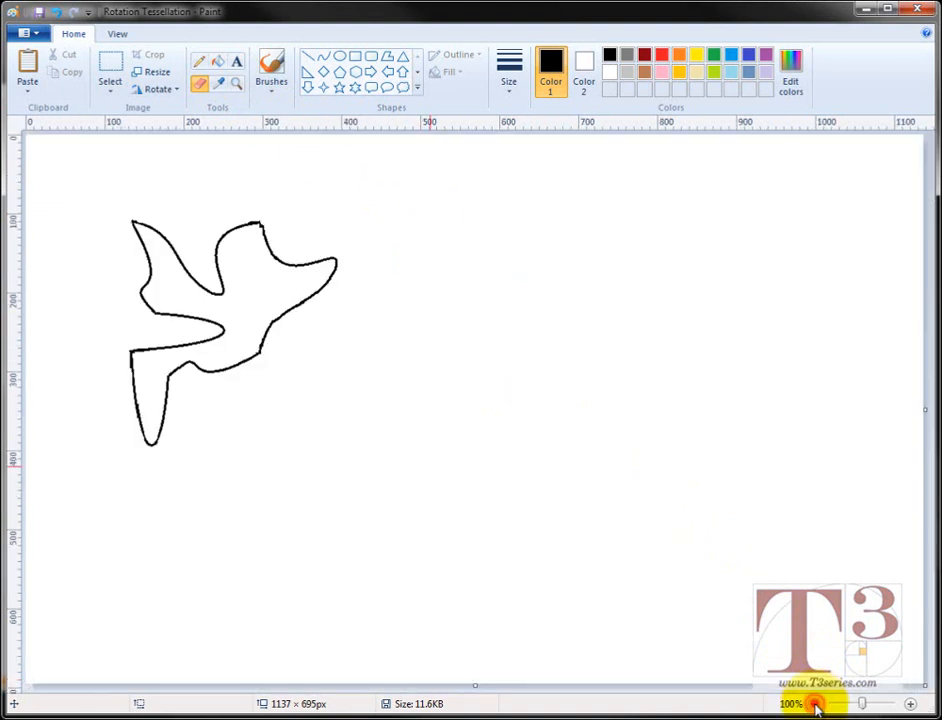
pyautogui.click(816, 706)
pyautogui.click(910, 704)
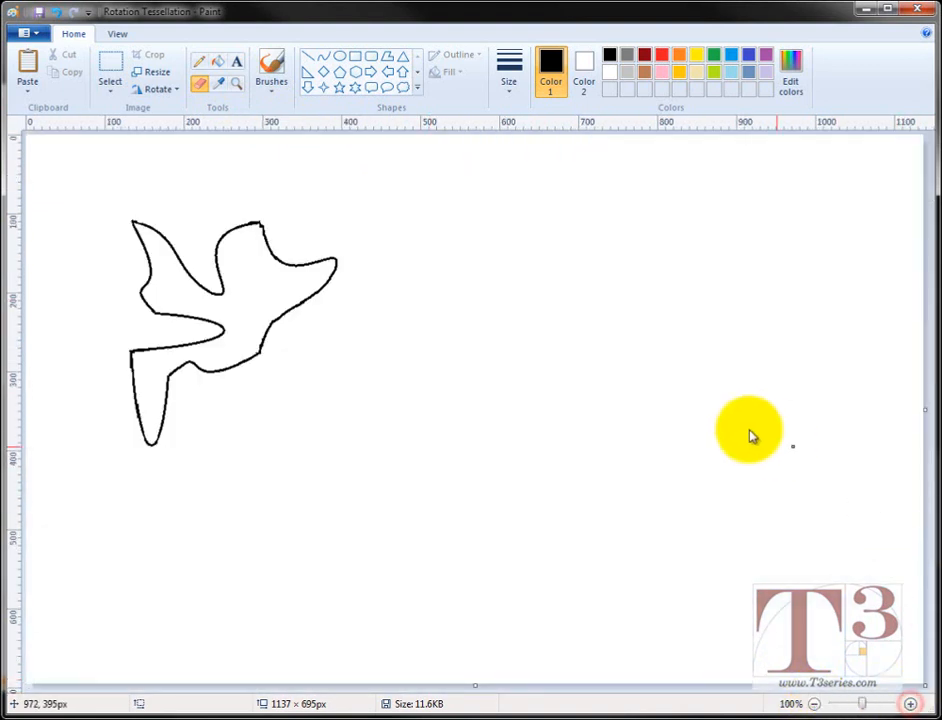
pyautogui.click(110, 65)
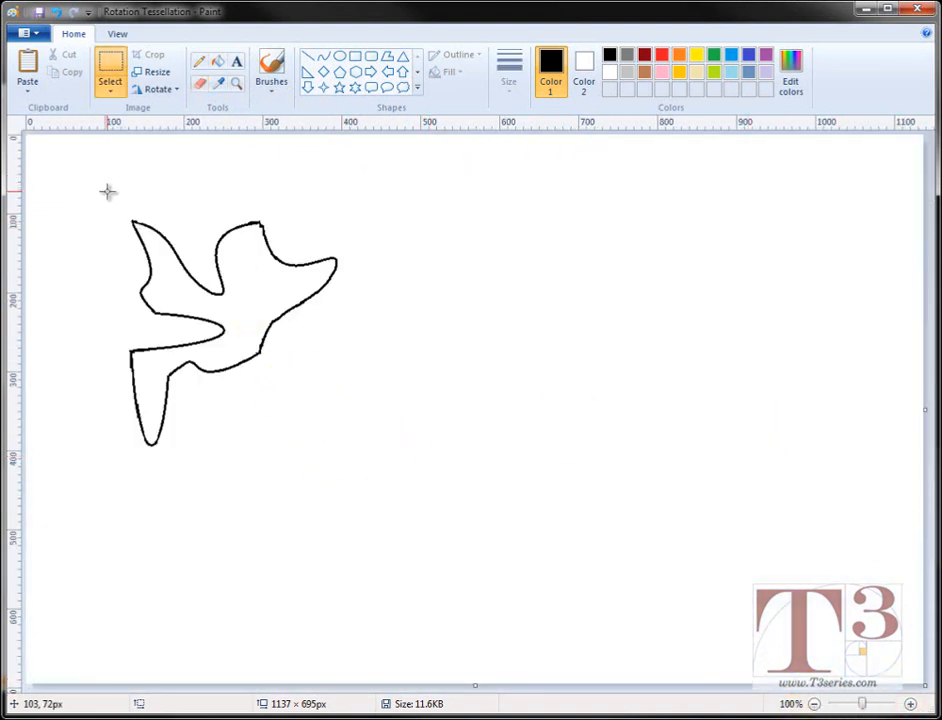
pyautogui.moveTo(107, 191); pyautogui.dragTo(367, 471)
pyautogui.moveTo(234, 343); pyautogui.dragTo(181, 294)
pyautogui.click(366, 238)
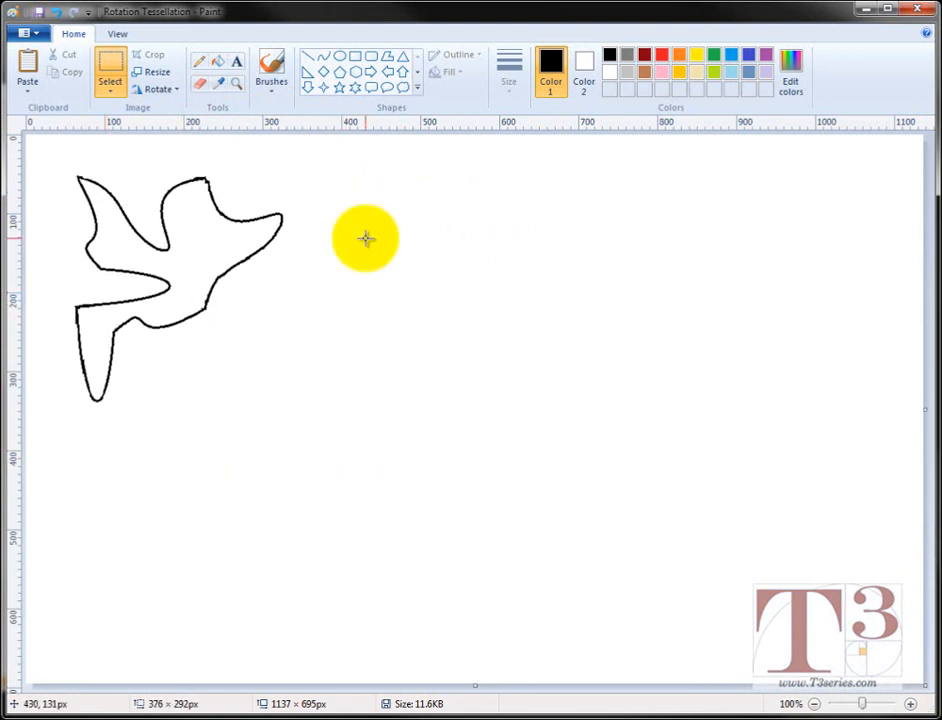
# Place a copy of the tile in the canvas's upper-right area and rotate it 90° clockwise
pyautogui.click(82, 157)
pyautogui.moveTo(56, 154); pyautogui.dragTo(325, 431)
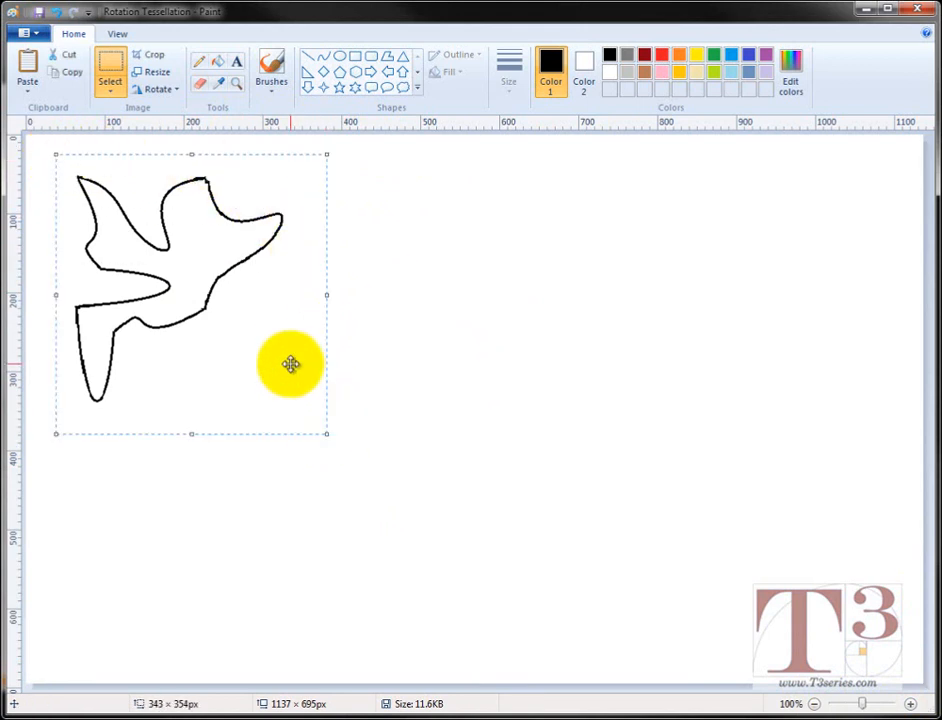
pyautogui.hotkey('ctrl', 'c')
pyautogui.hotkey('ctrl', 'v')
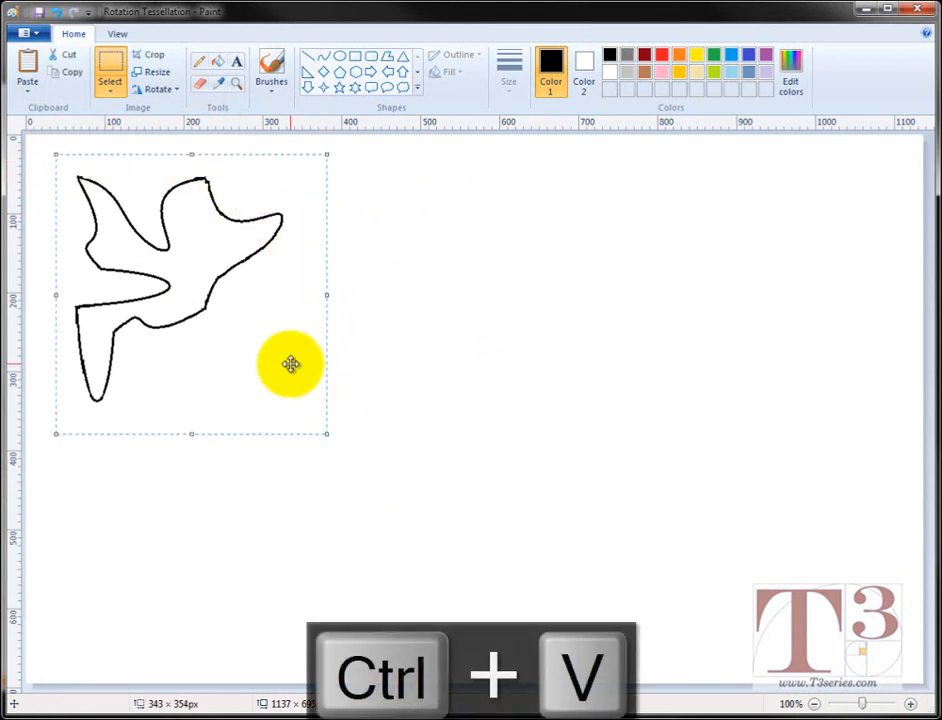
pyautogui.moveTo(290, 364); pyautogui.dragTo(716, 263)
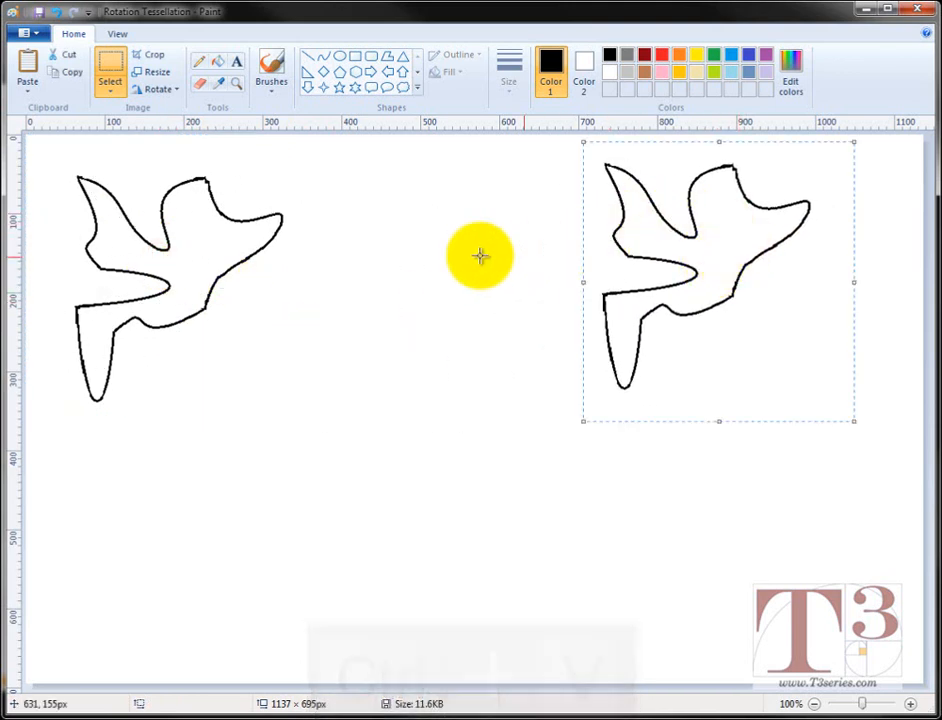
pyautogui.click(166, 91)
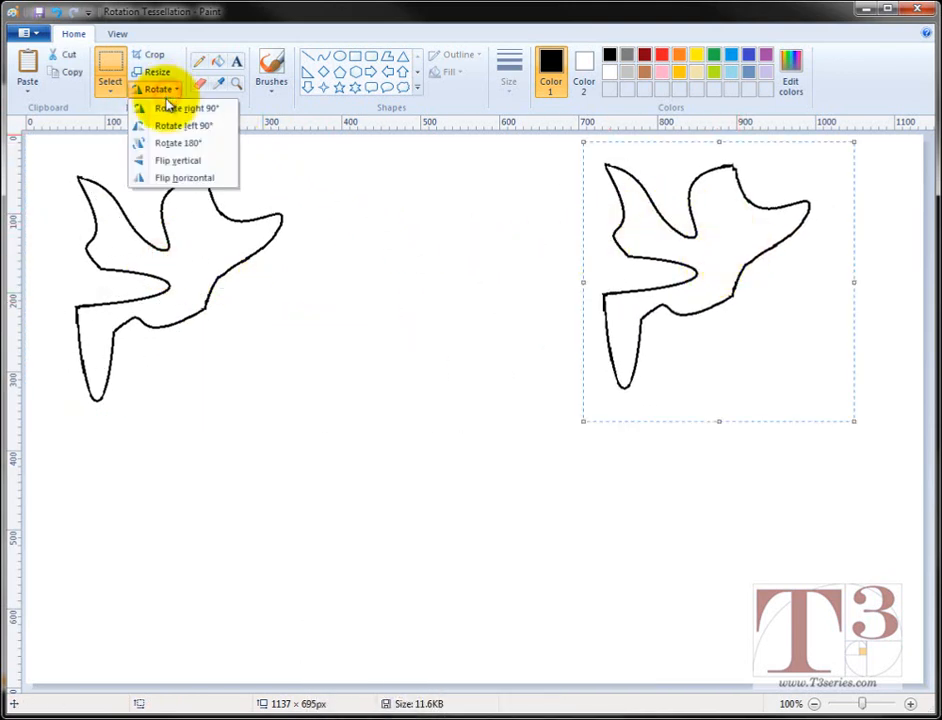
pyautogui.click(171, 108)
pyautogui.moveTo(748, 253); pyautogui.dragTo(721, 256)
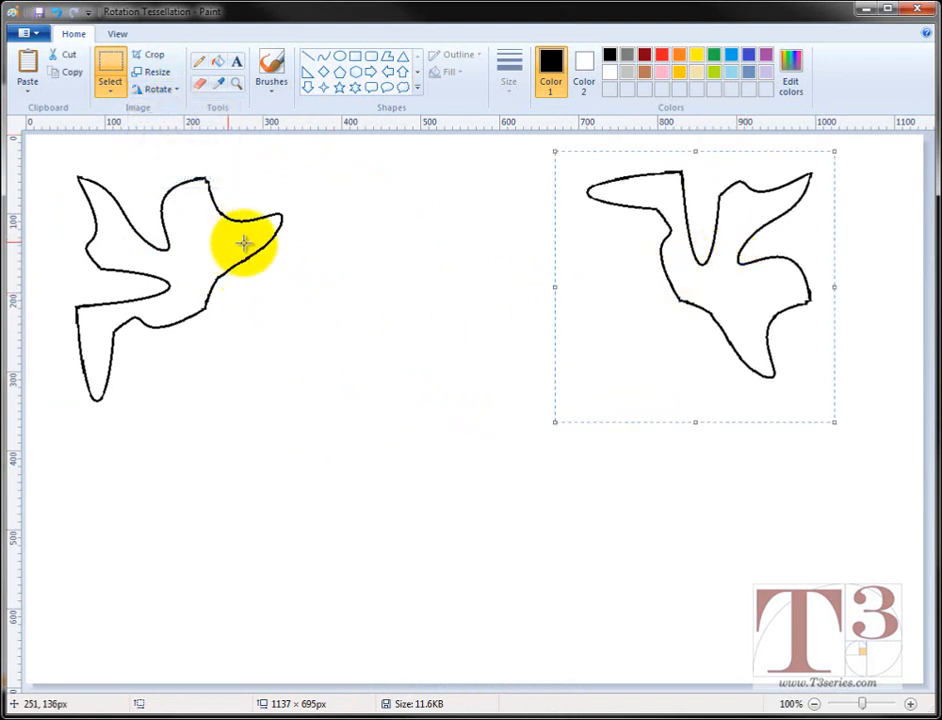
# Place a second copy of the tile in the canvas's lower-right area, turned 180° with two clockwise quarter turns
pyautogui.hotkey('ctrl', 'v')
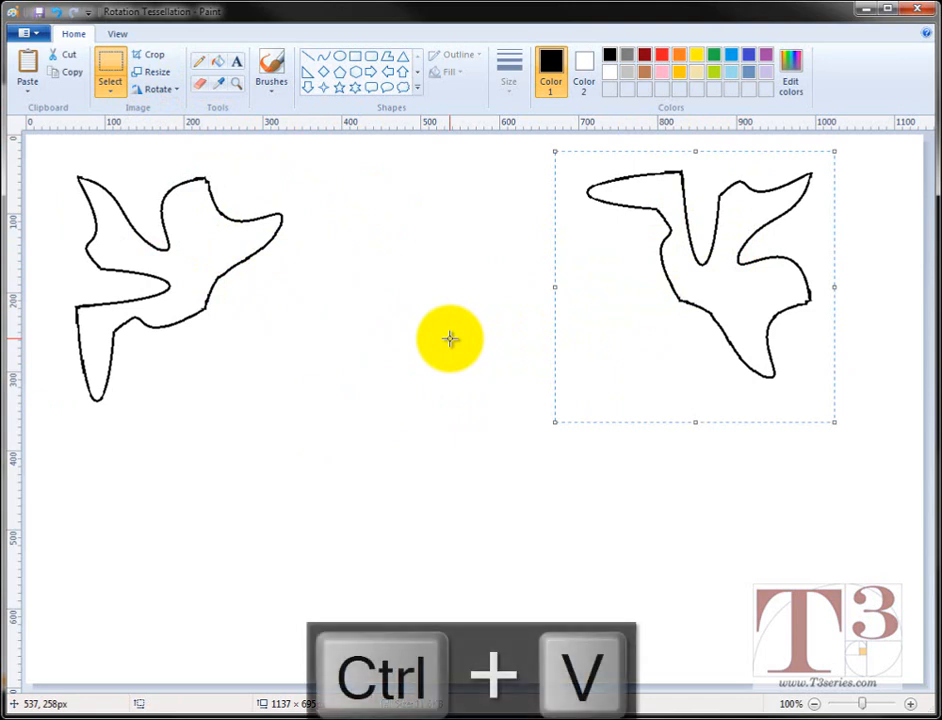
pyautogui.moveTo(166, 218); pyautogui.dragTo(715, 467)
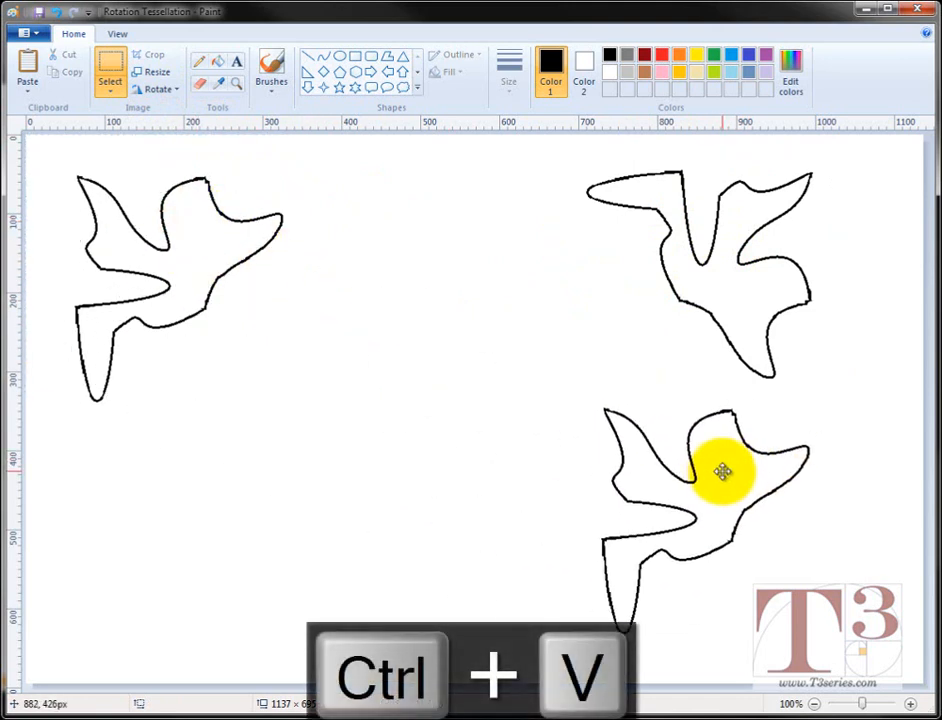
pyautogui.click(157, 90)
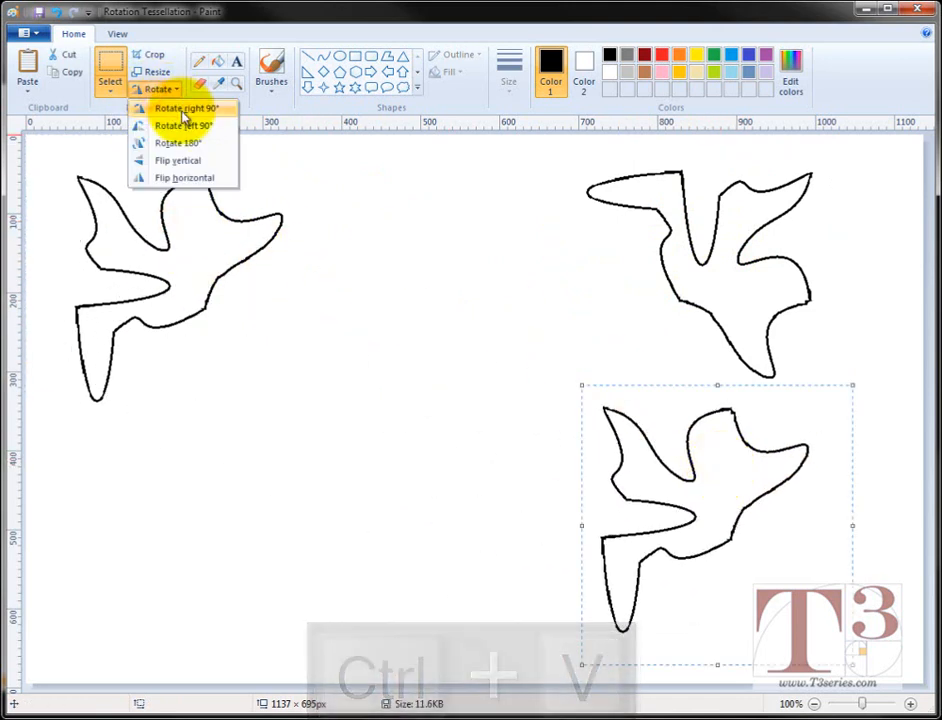
pyautogui.click(196, 108)
pyautogui.click(161, 90)
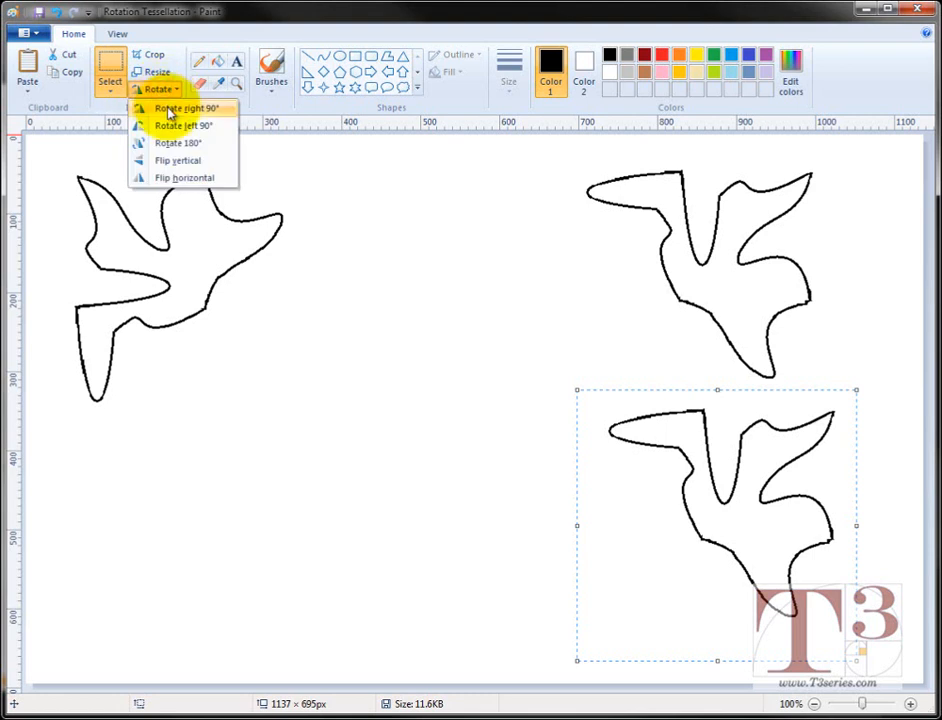
pyautogui.click(170, 112)
pyautogui.moveTo(705, 458); pyautogui.dragTo(643, 453)
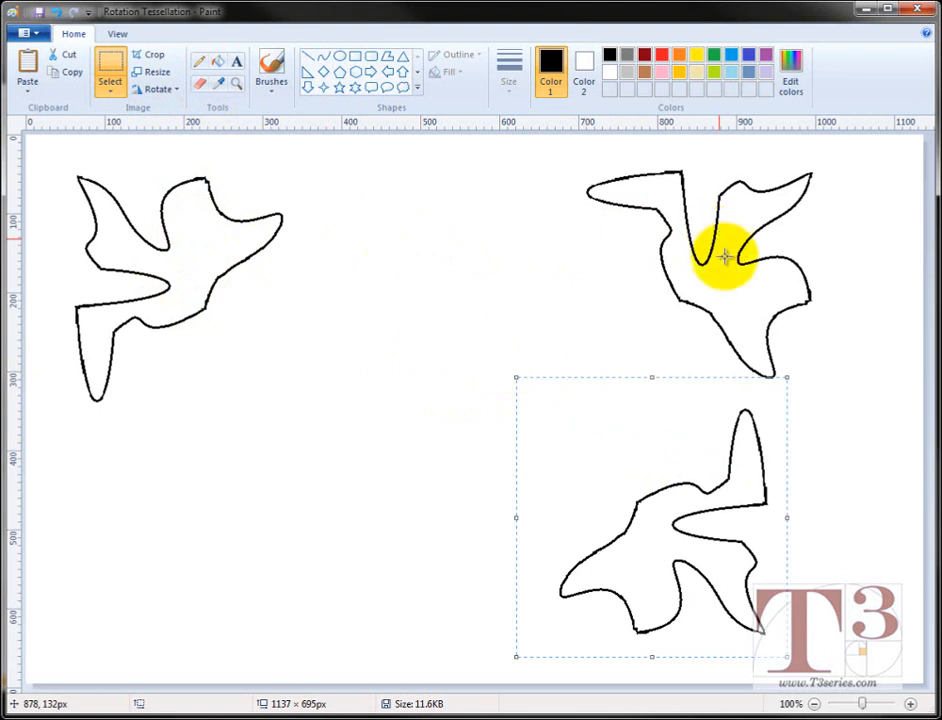
pyautogui.moveTo(725, 507); pyautogui.dragTo(684, 509)
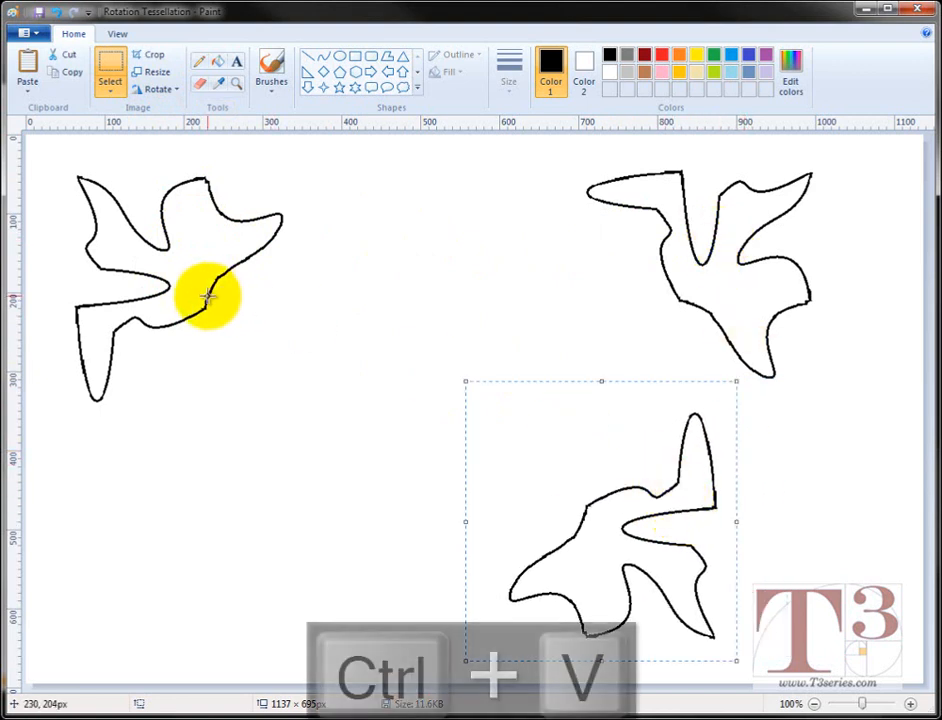
# Place a third copy of the tile in the canvas's lower-left area, rotated clockwise by 90° three times
pyautogui.hotkey('ctrl', 'v')
pyautogui.moveTo(46, 227); pyautogui.dragTo(269, 467)
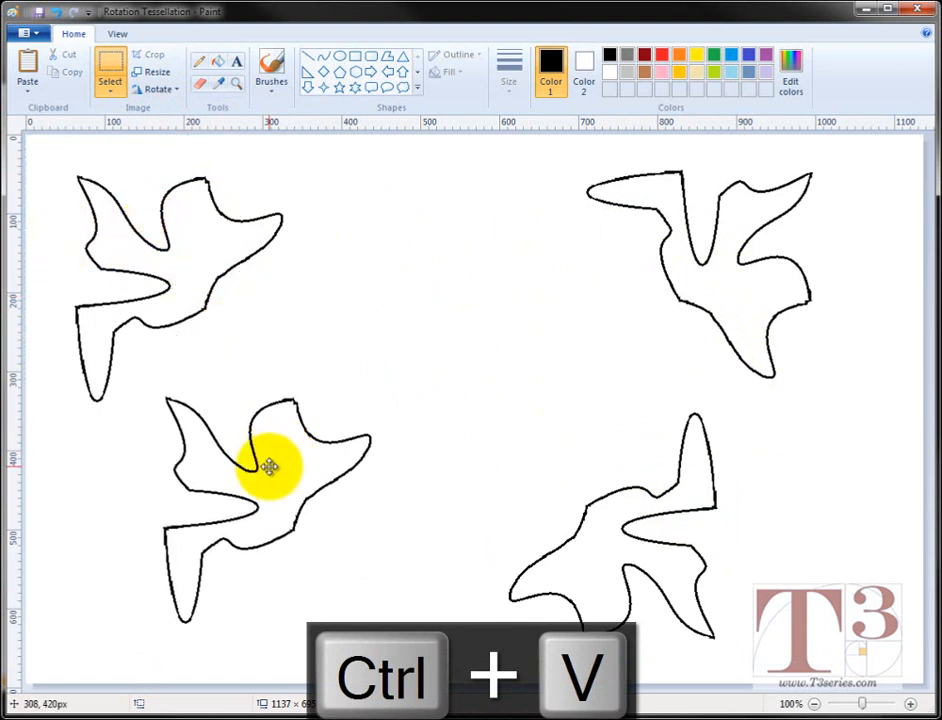
pyautogui.click(158, 89)
pyautogui.click(183, 108)
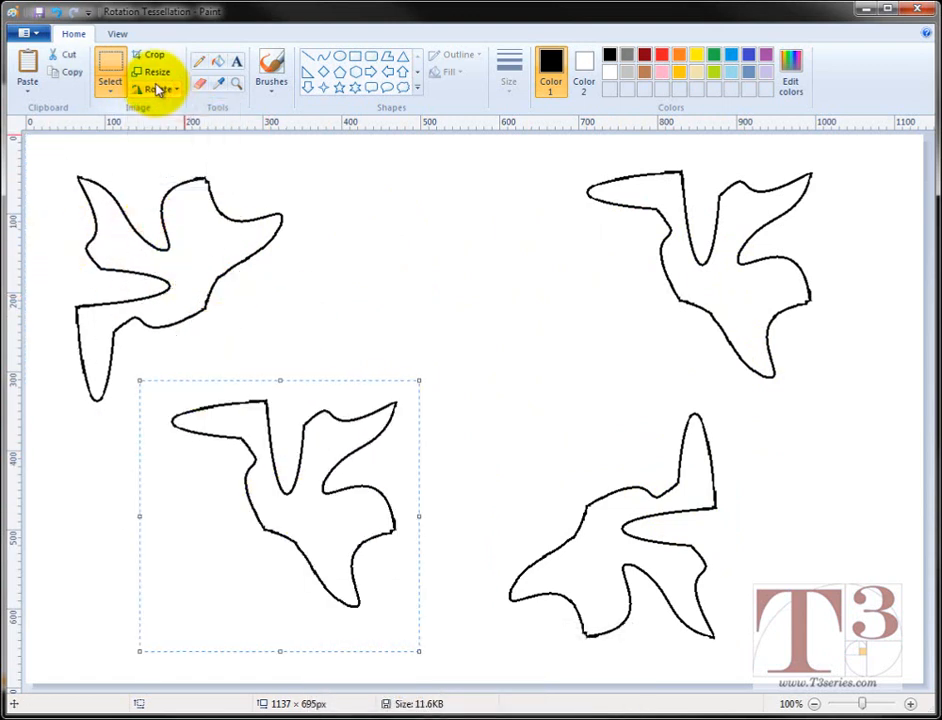
pyautogui.click(158, 89)
pyautogui.click(168, 108)
pyautogui.click(165, 89)
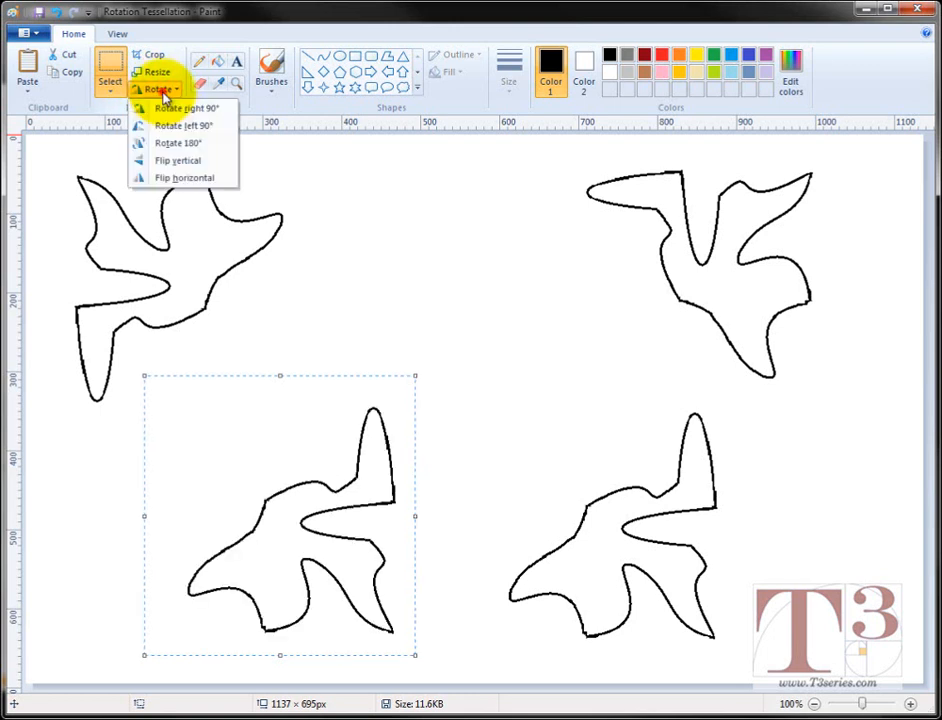
pyautogui.click(190, 108)
pyautogui.moveTo(257, 412); pyautogui.dragTo(233, 479)
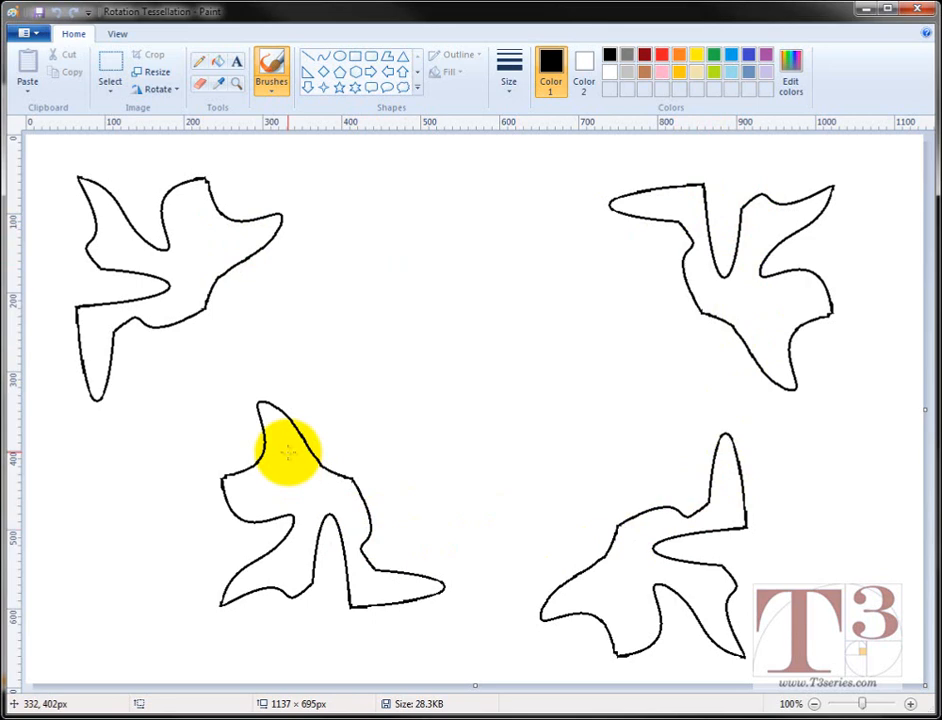
# Save the picture as a PNG under the new name "Rotation Tessellation options" in the Pictures library
pyautogui.click(36, 35)
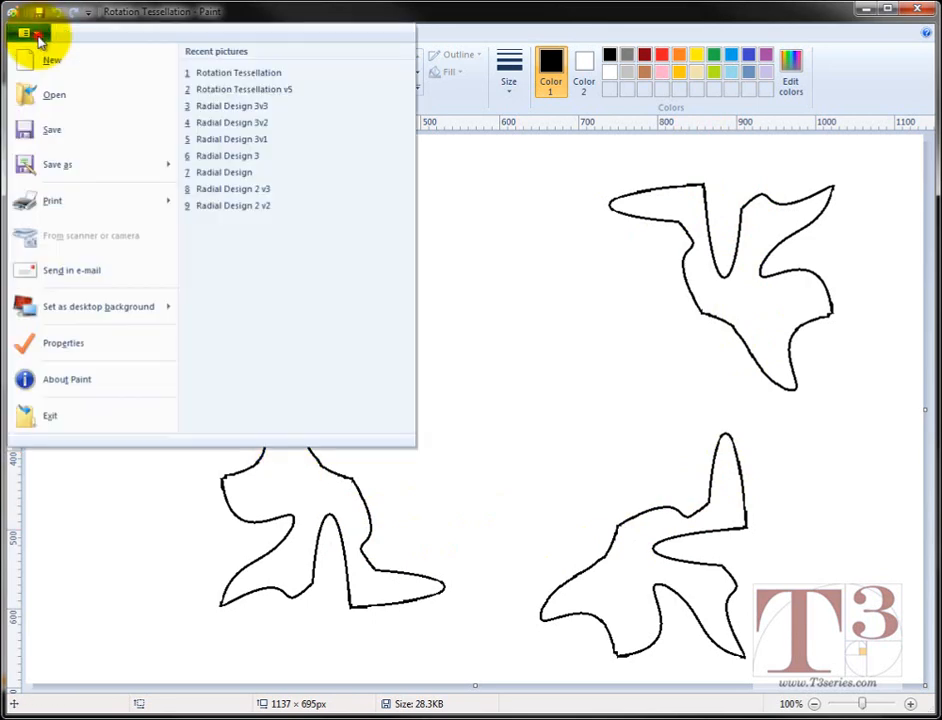
pyautogui.click(78, 162)
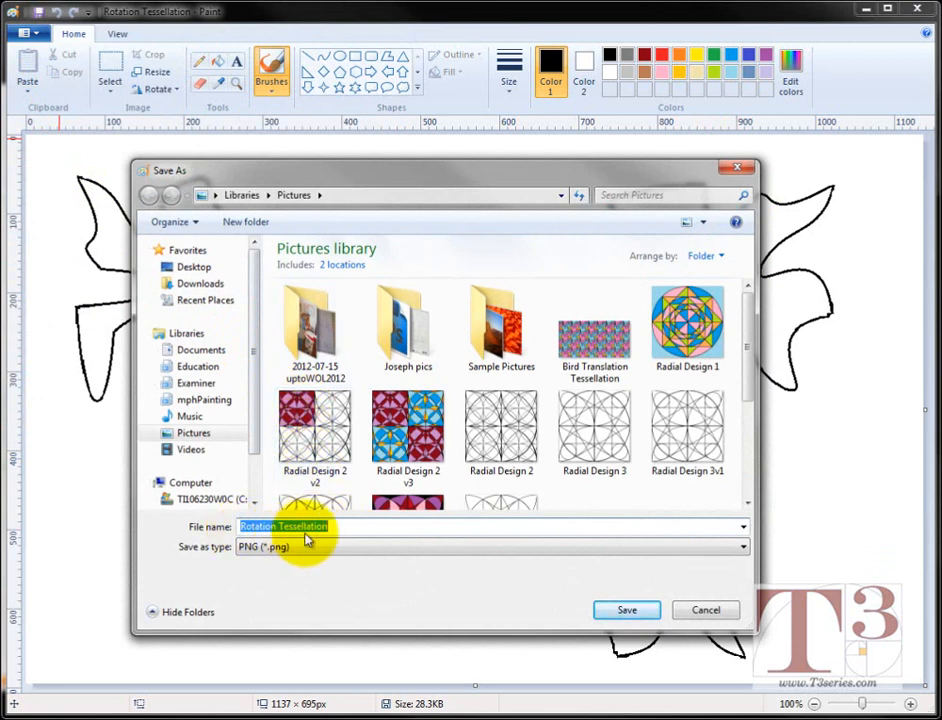
pyautogui.click(335, 528)
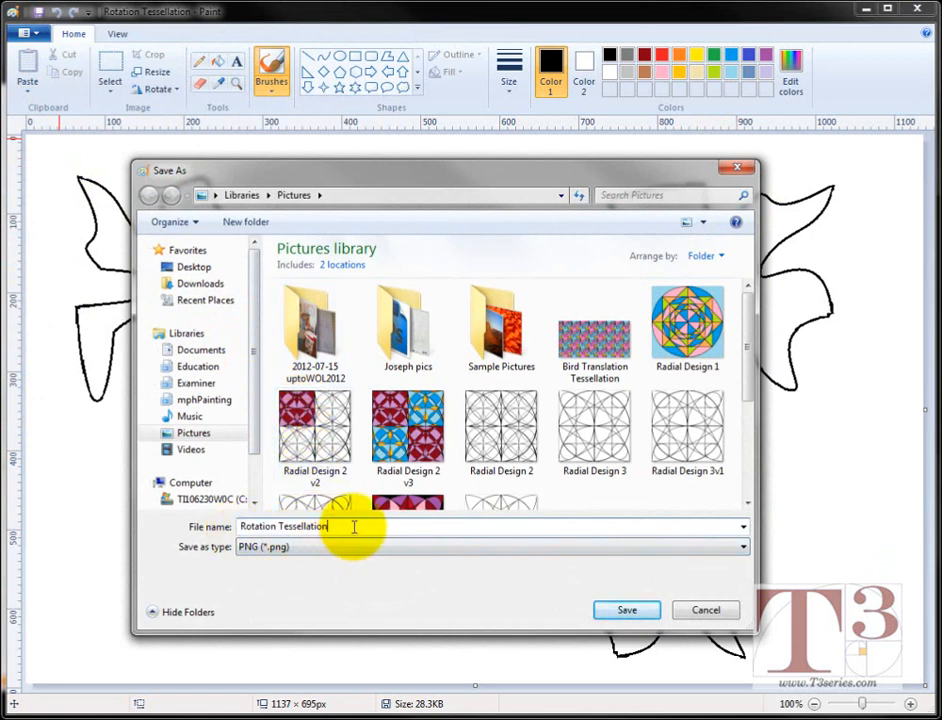
pyautogui.write('options')
pyautogui.press('Return')
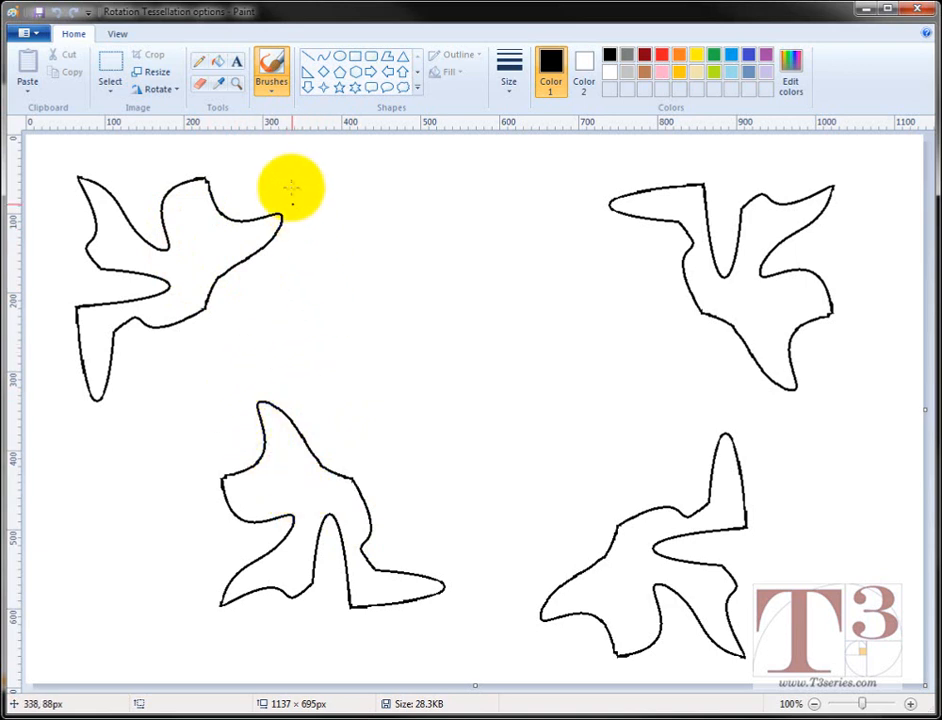
# Draw a round eye about 26 × 24 px with the second-thinnest black outline in the head of the upper-left tile
pyautogui.click(236, 85)
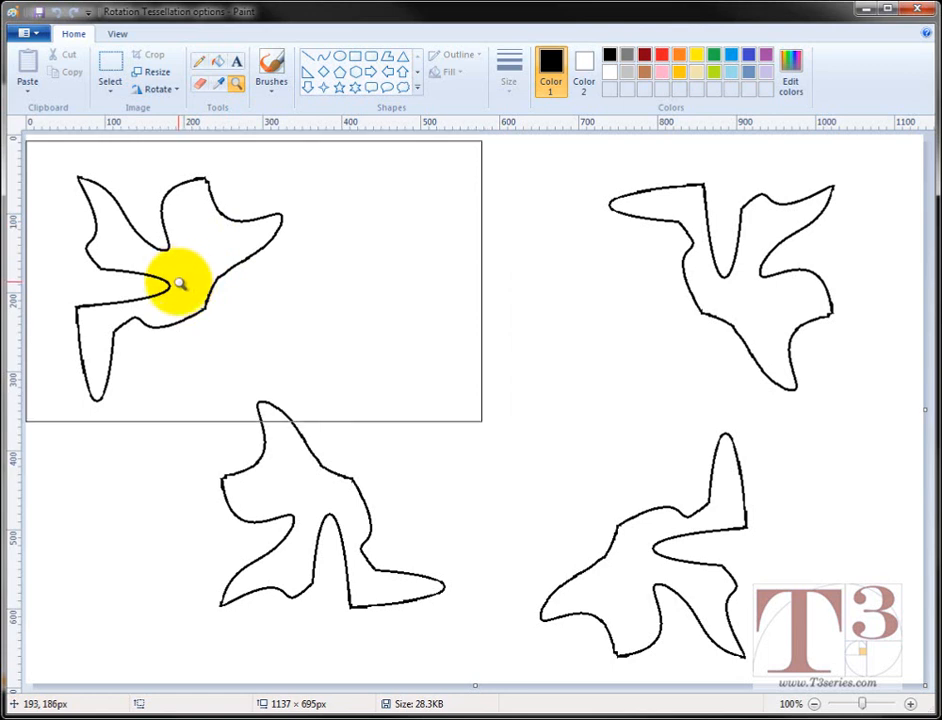
pyautogui.click(179, 284)
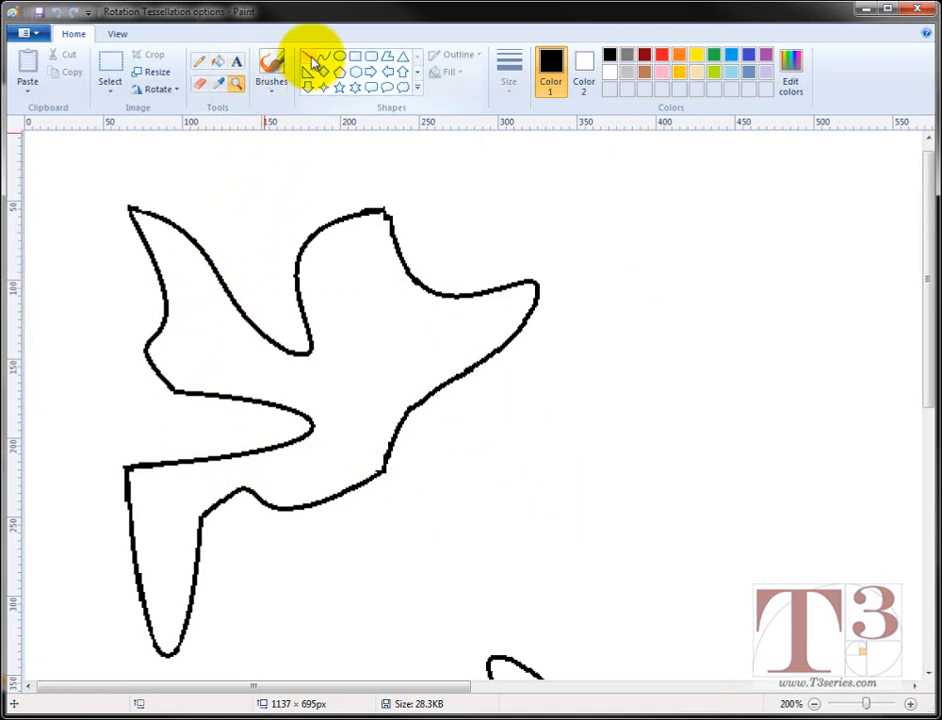
pyautogui.click(310, 59)
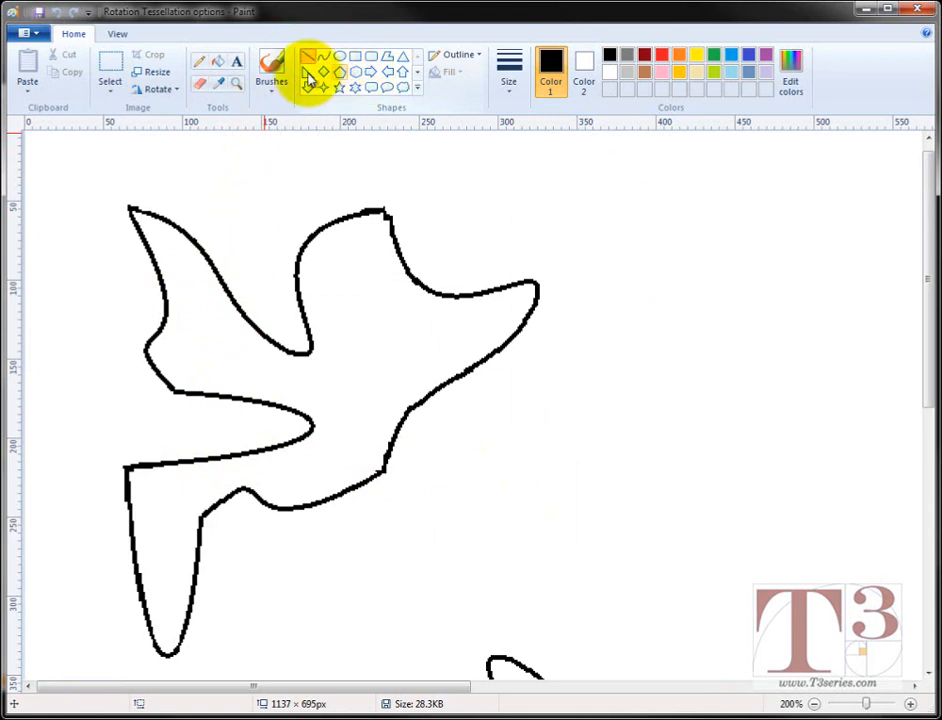
pyautogui.click(416, 90)
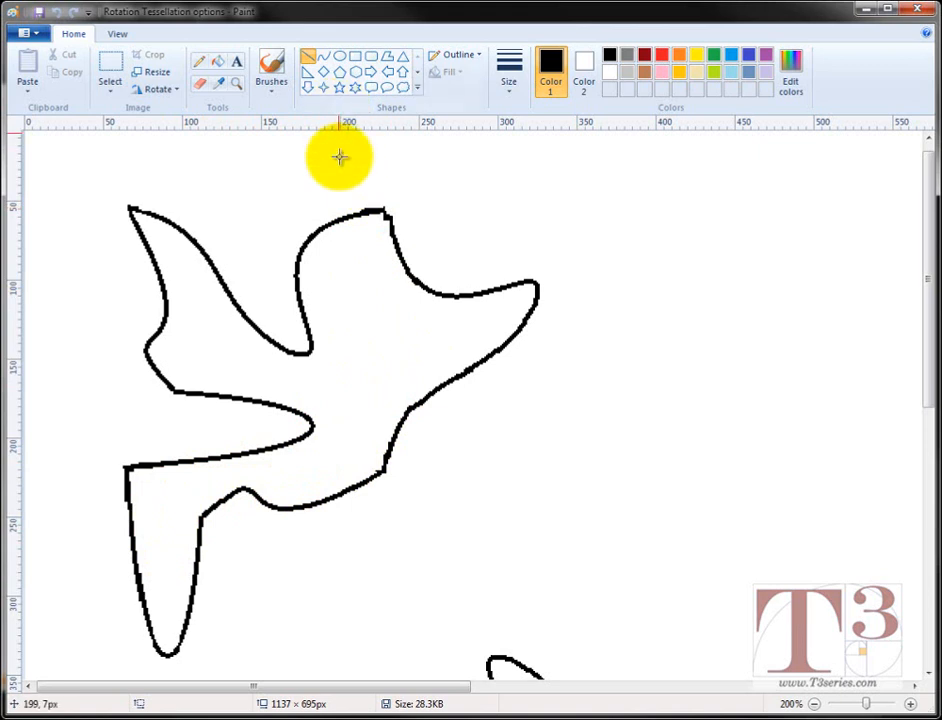
pyautogui.click(340, 57)
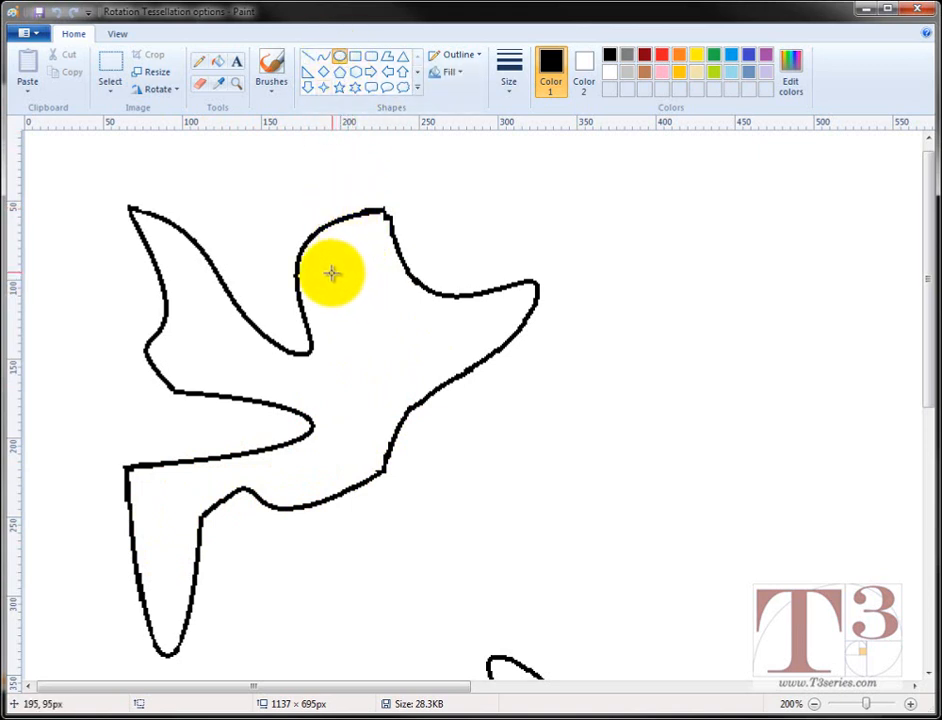
pyautogui.moveTo(335, 263); pyautogui.dragTo(376, 303)
pyautogui.click(512, 86)
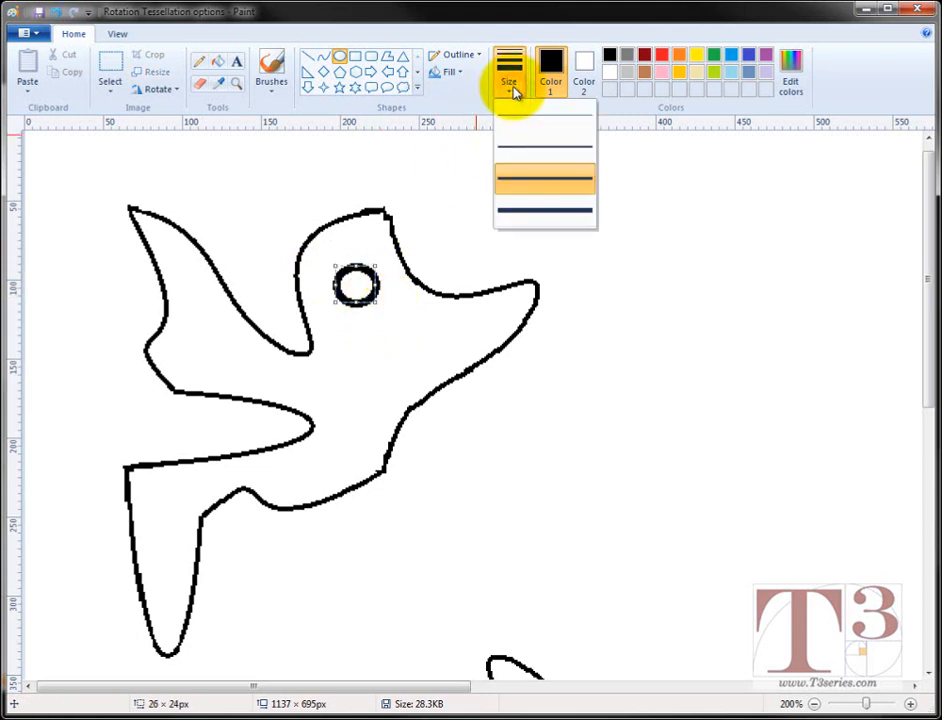
pyautogui.click(537, 149)
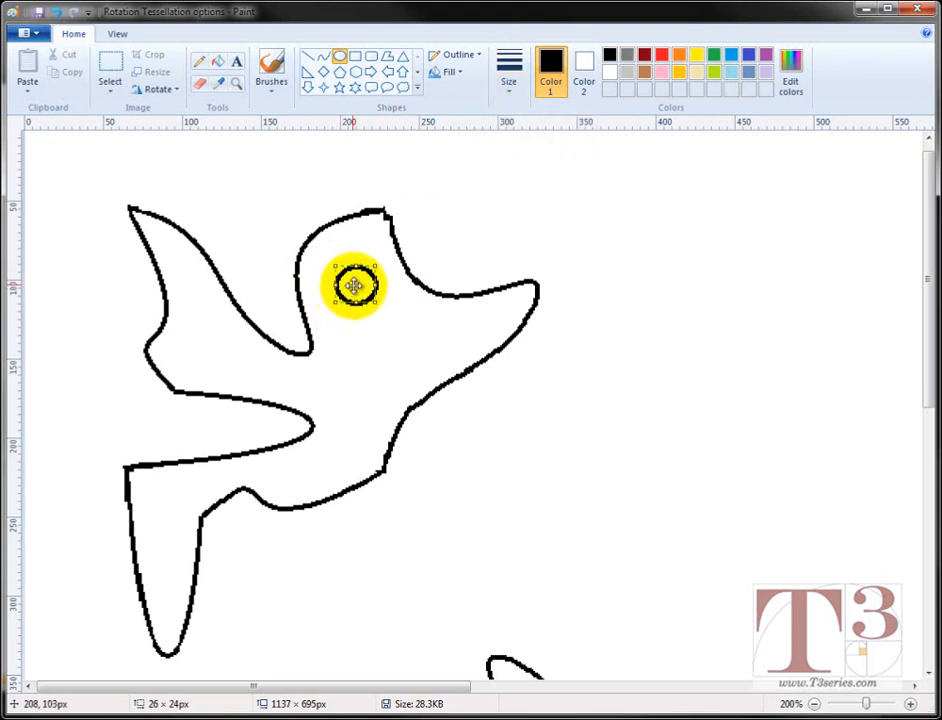
pyautogui.moveTo(355, 297)
pyautogui.mouseDown()
pyautogui.moveTo(344, 291)
pyautogui.moveTo(351, 288)
pyautogui.mouseUp()
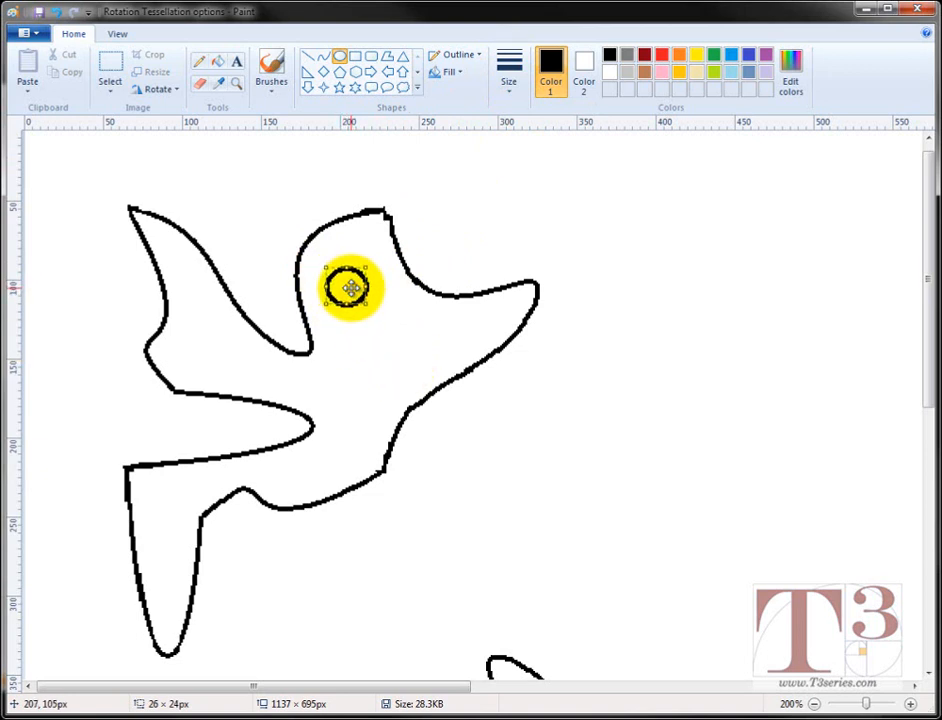
pyautogui.click(461, 241)
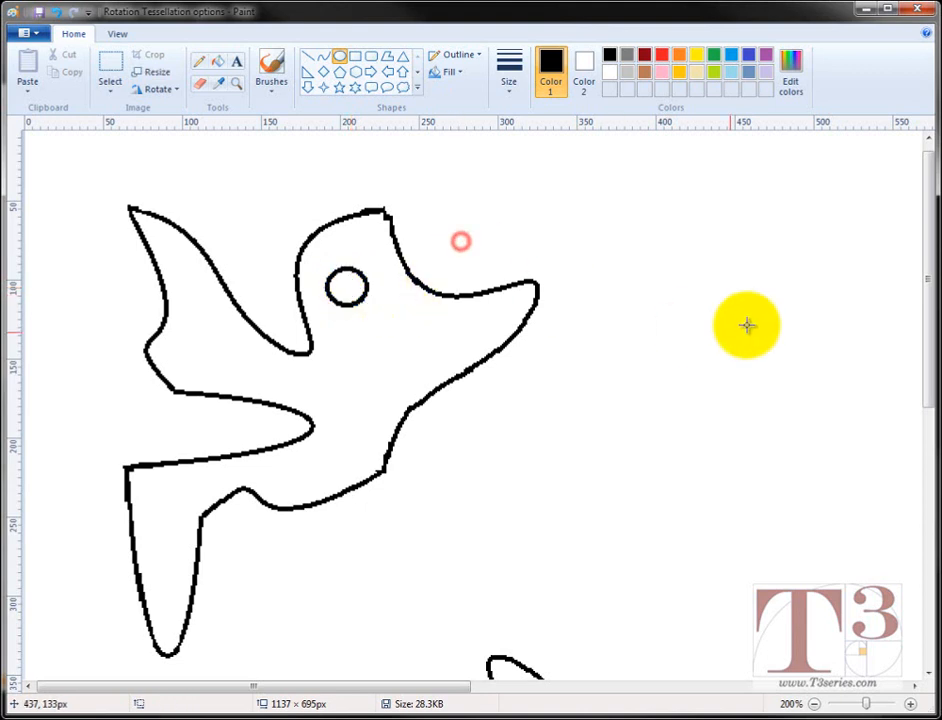
# Draw a straight black line about 35 × 22 px diagonally across the eye, rising toward the beak side
pyautogui.click(308, 58)
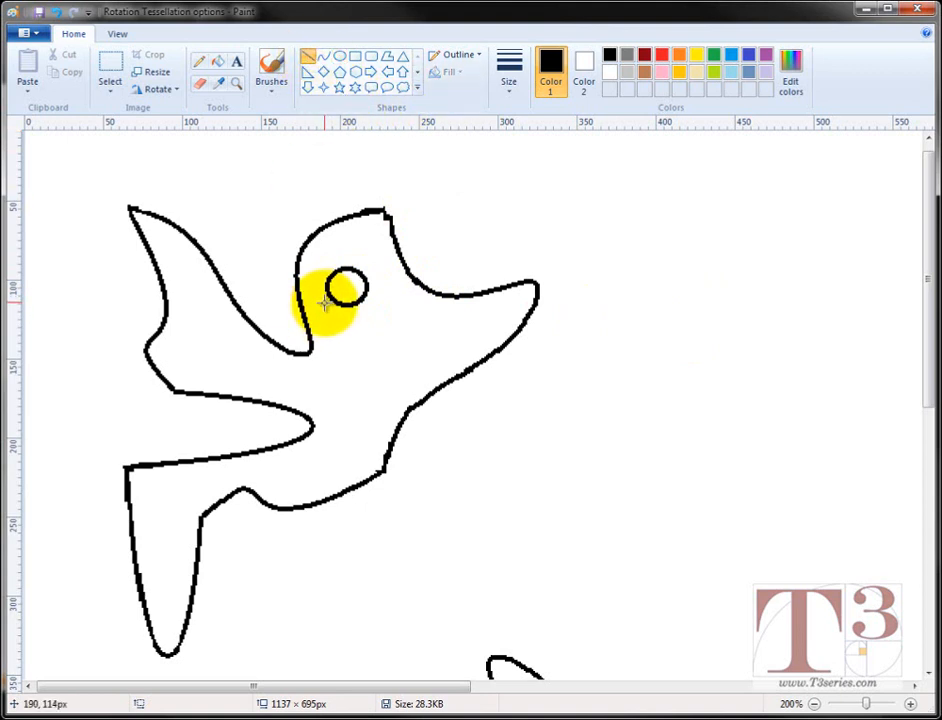
pyautogui.moveTo(324, 303); pyautogui.dragTo(377, 271)
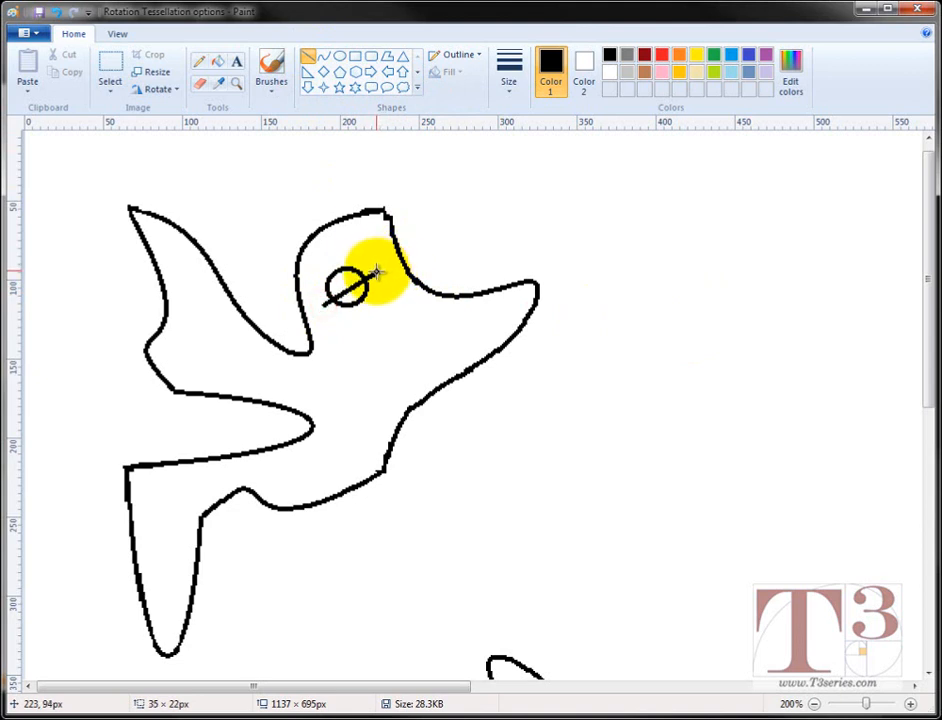
pyautogui.click(439, 231)
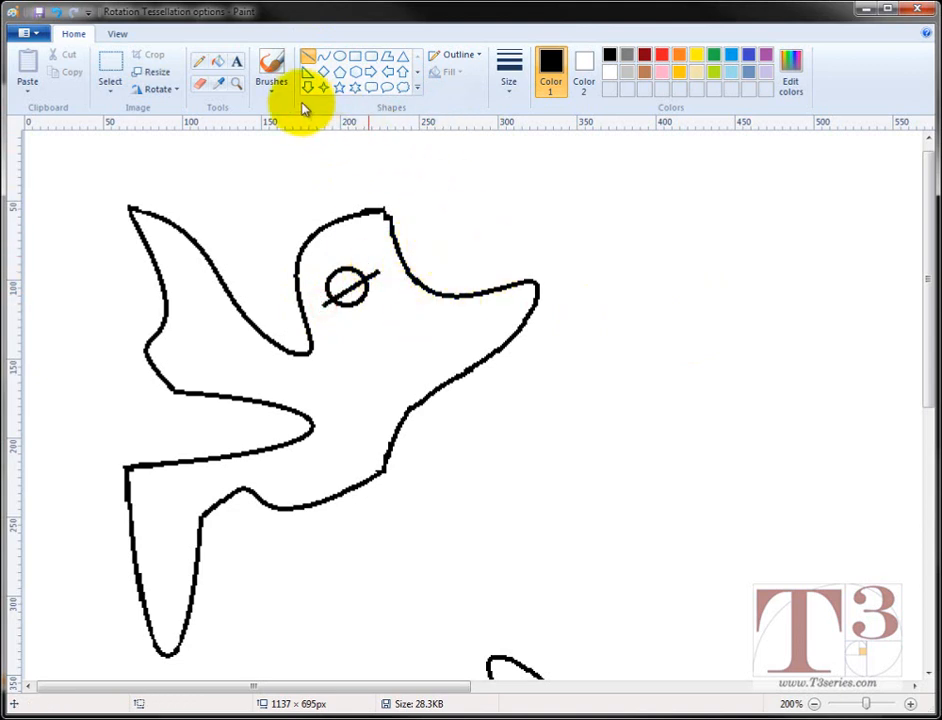
# Spray a small black pupil with the Airbrush inside the eye, beneath the diagonal line on the beak side
pyautogui.click(276, 86)
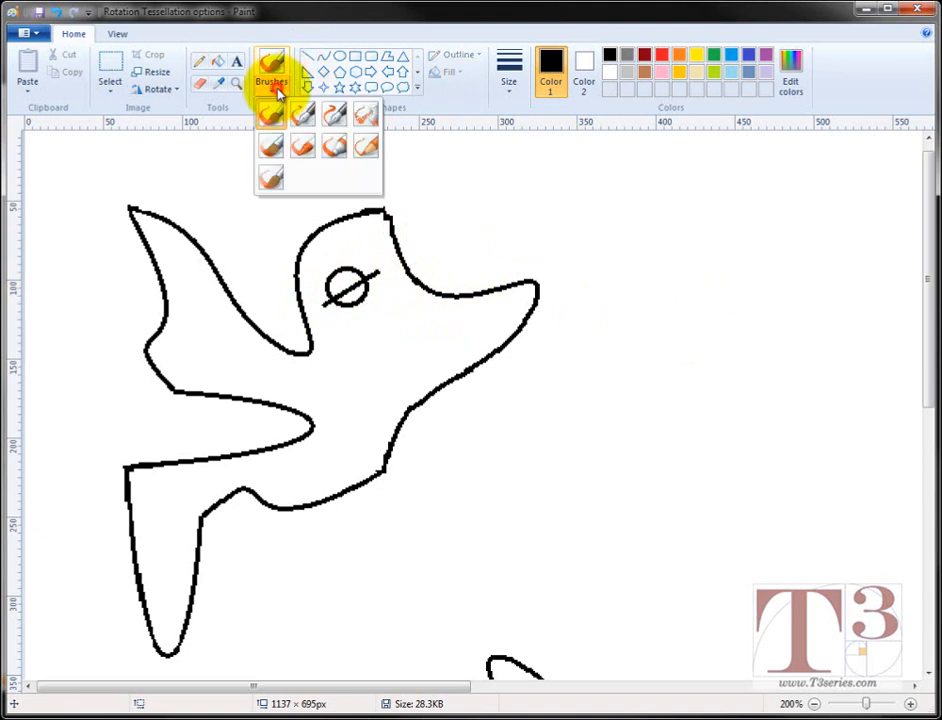
pyautogui.click(373, 121)
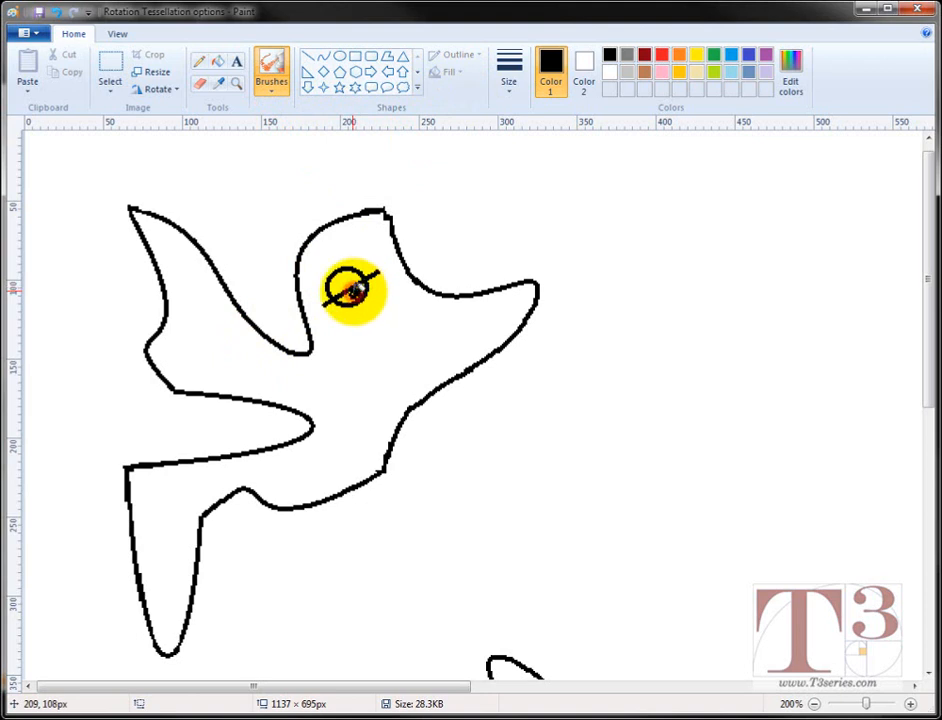
pyautogui.click(353, 290)
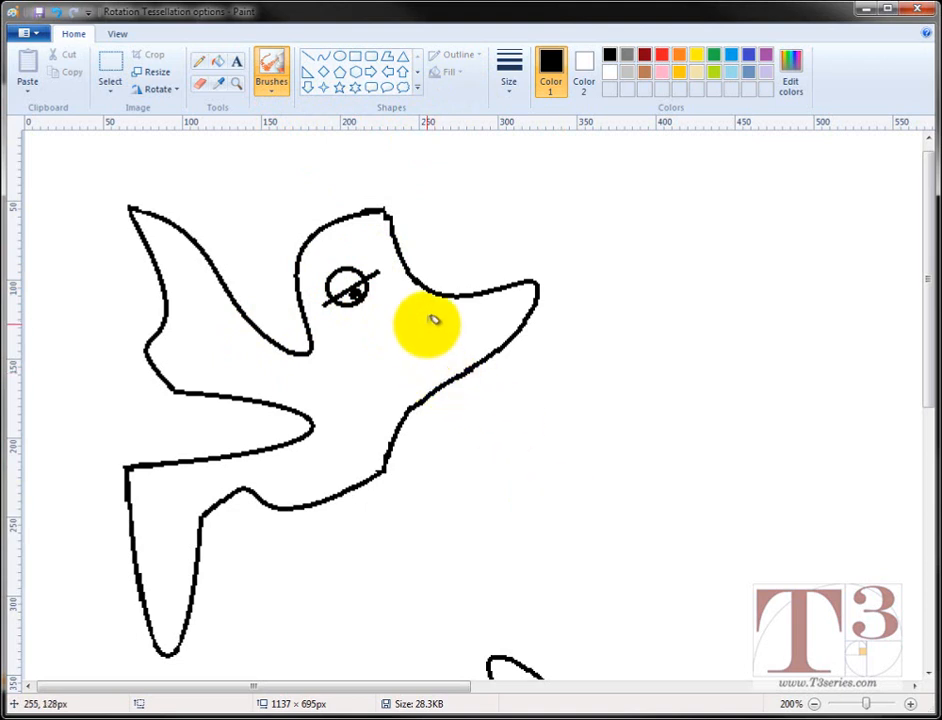
# Draw two joined curves, about 42 × 59 px and 42 × 27 px, as a rounded boundary between the head and the beak
pyautogui.click(323, 60)
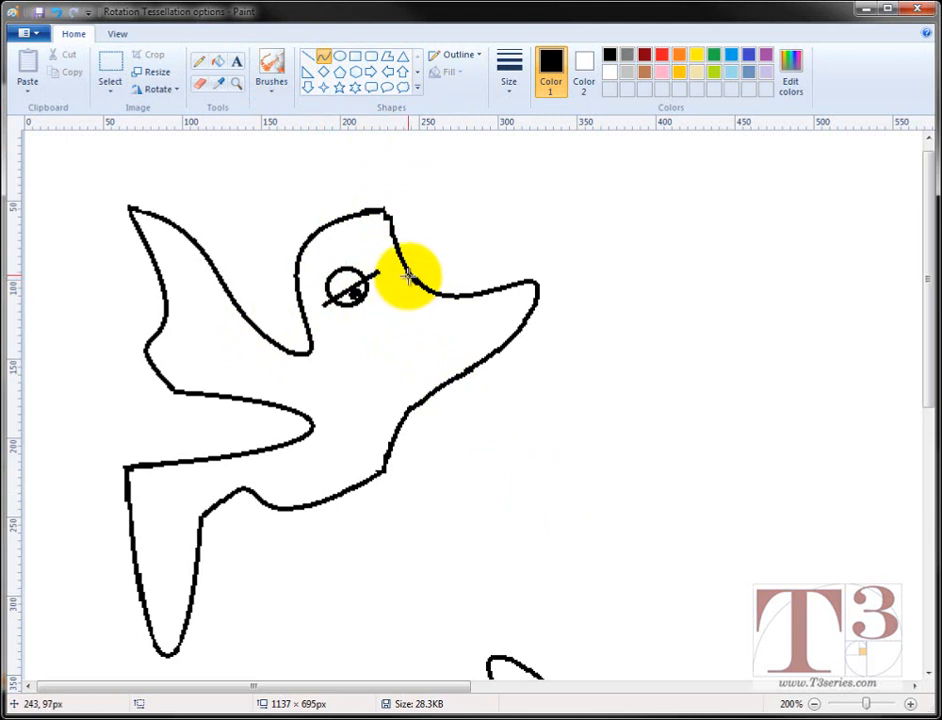
pyautogui.moveTo(408, 277); pyautogui.dragTo(369, 327)
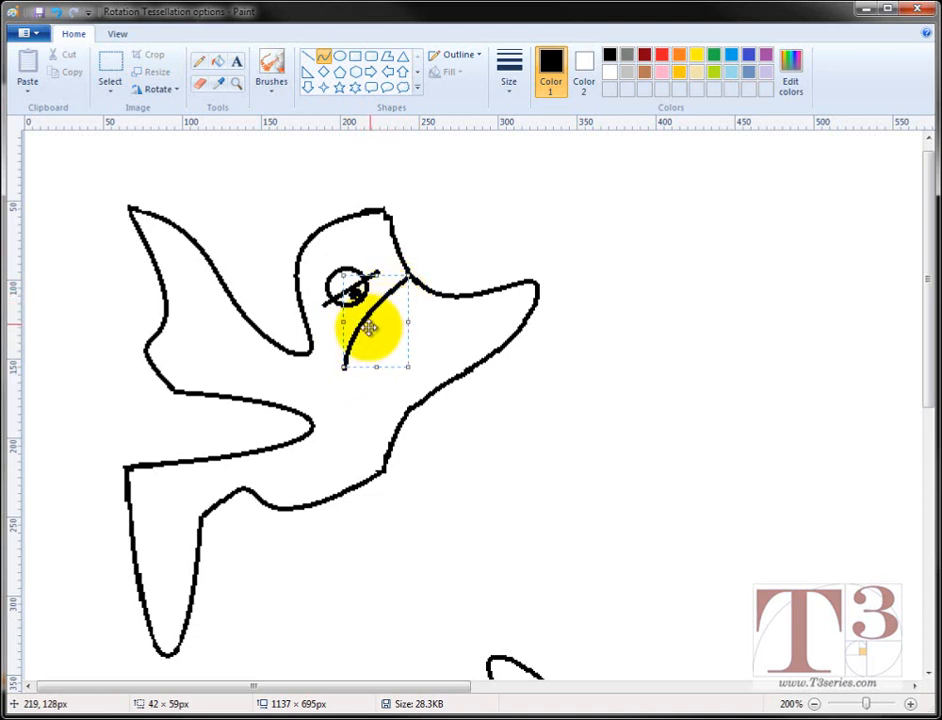
pyautogui.click(535, 232)
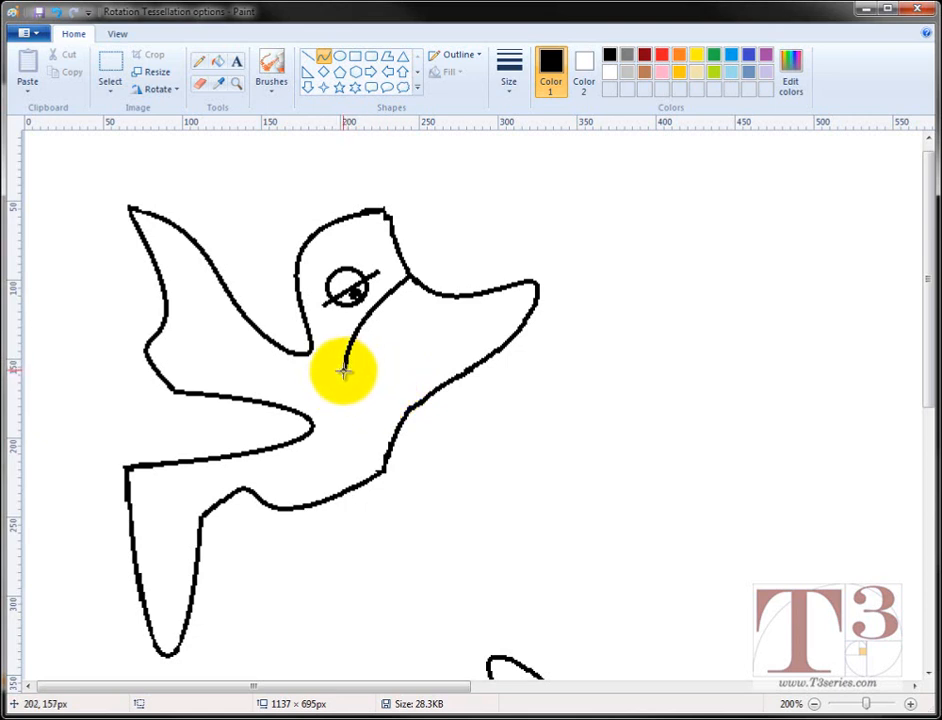
pyautogui.moveTo(344, 371); pyautogui.dragTo(402, 377)
pyautogui.hotkey('ctrl', 'z')
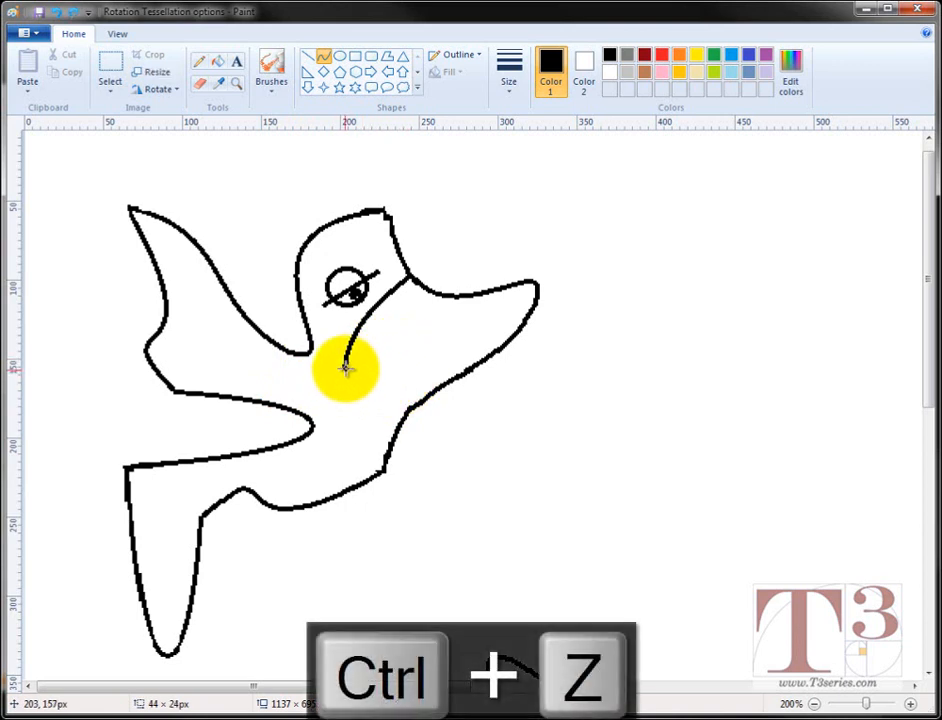
pyautogui.moveTo(344, 370); pyautogui.dragTo(410, 405)
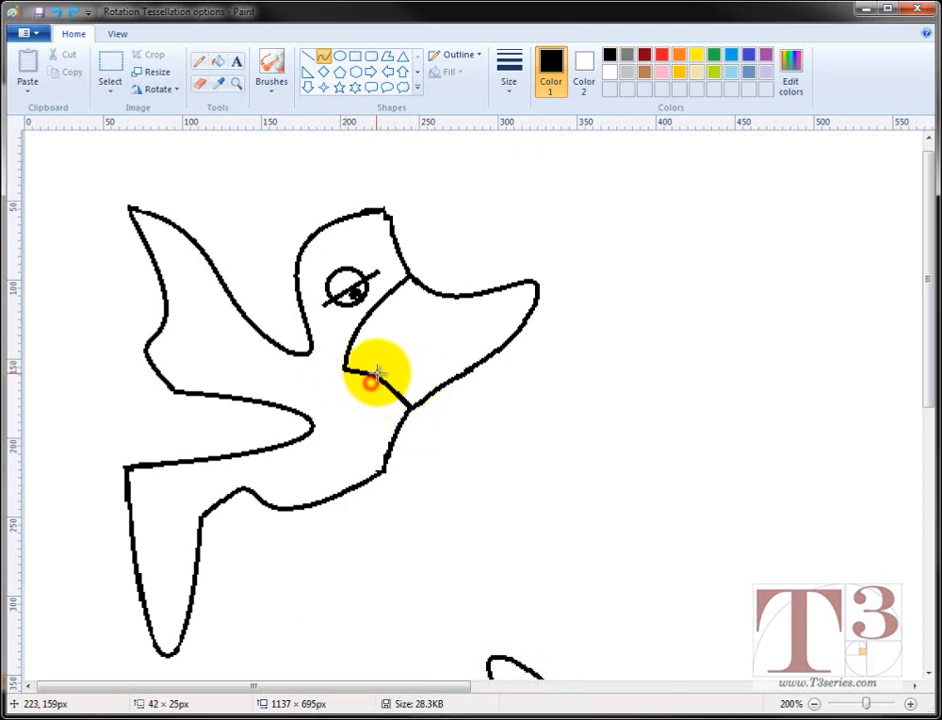
pyautogui.moveTo(378, 368); pyautogui.dragTo(378, 408)
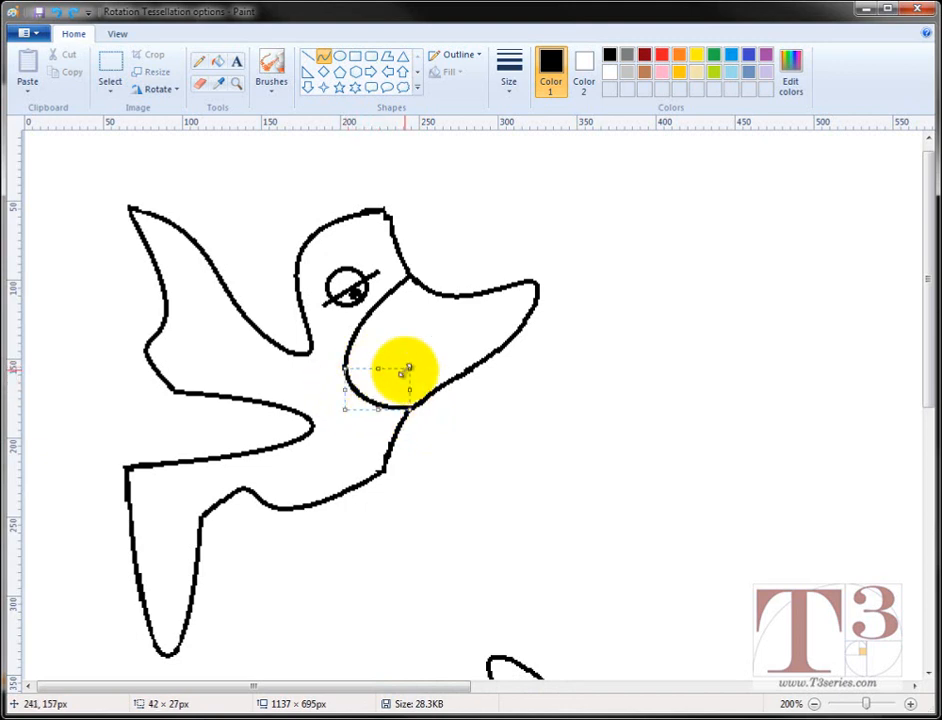
pyautogui.click(486, 440)
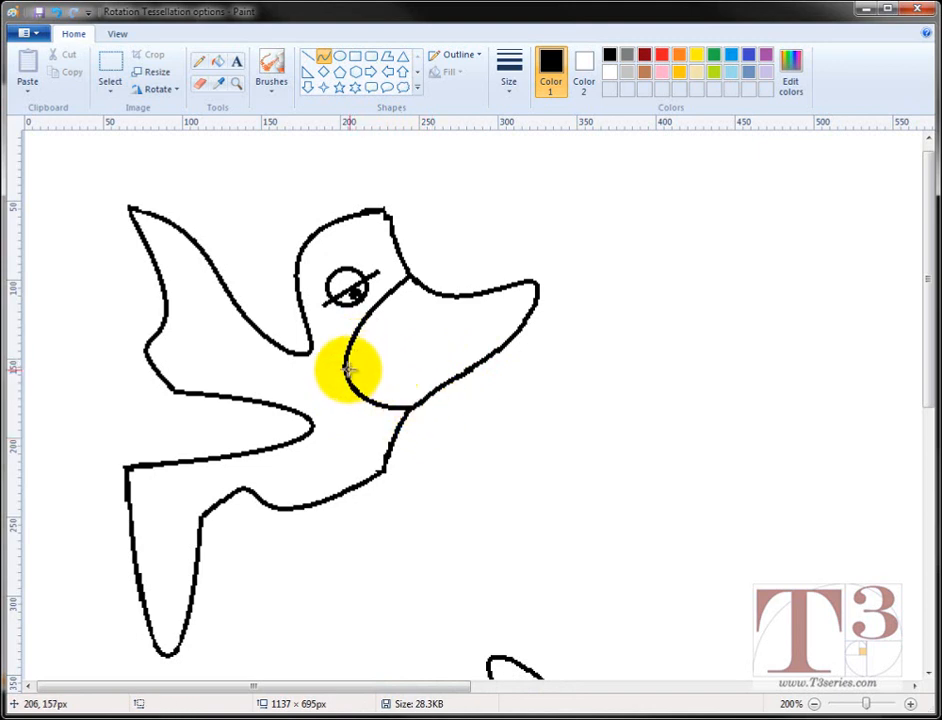
# Draw a downward-bowed mouth curve about 121 × 42 px along the beak and a nostril oval about 10 × 16 px above it
pyautogui.moveTo(344, 368)
pyautogui.mouseDown()
pyautogui.moveTo(395, 364)
pyautogui.moveTo(533, 305)
pyautogui.mouseUp()
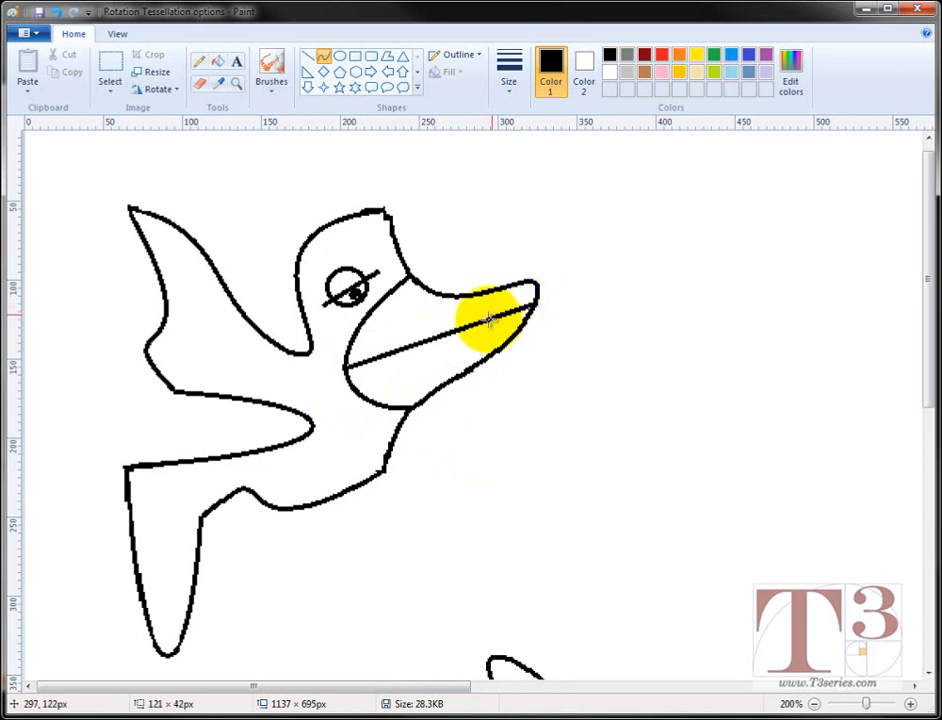
pyautogui.moveTo(388, 352); pyautogui.dragTo(465, 362)
pyautogui.click(655, 370)
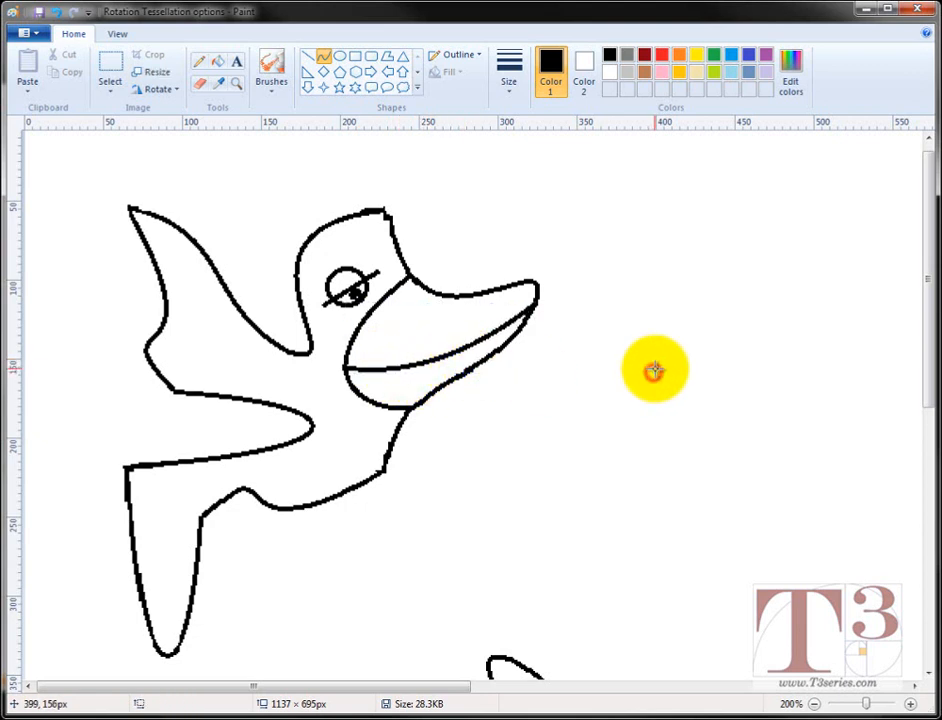
pyautogui.click(340, 57)
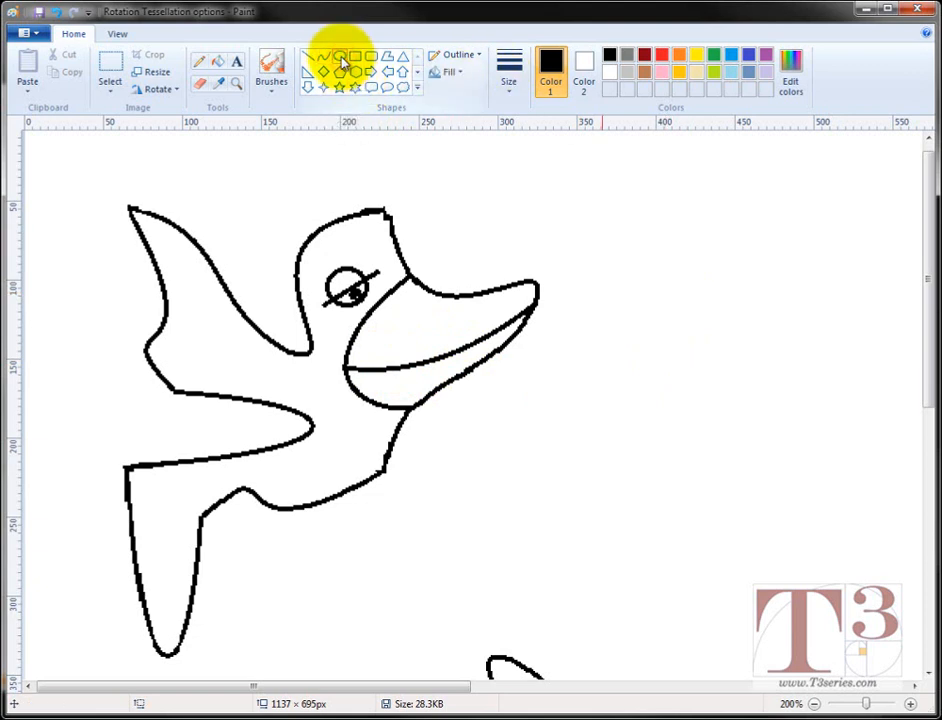
pyautogui.moveTo(402, 316); pyautogui.dragTo(417, 337)
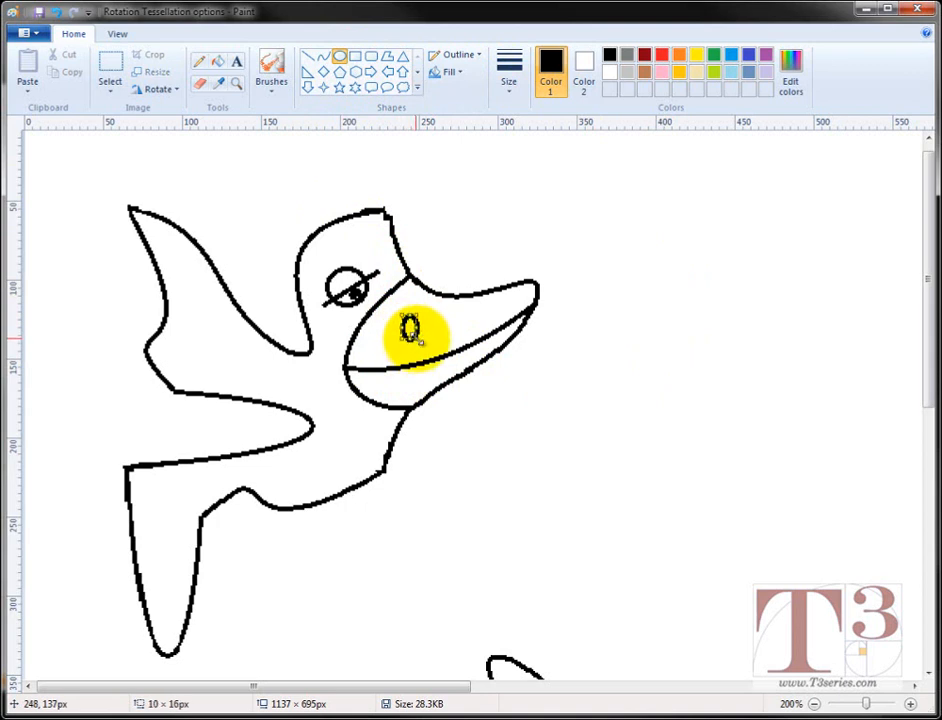
pyautogui.click(576, 380)
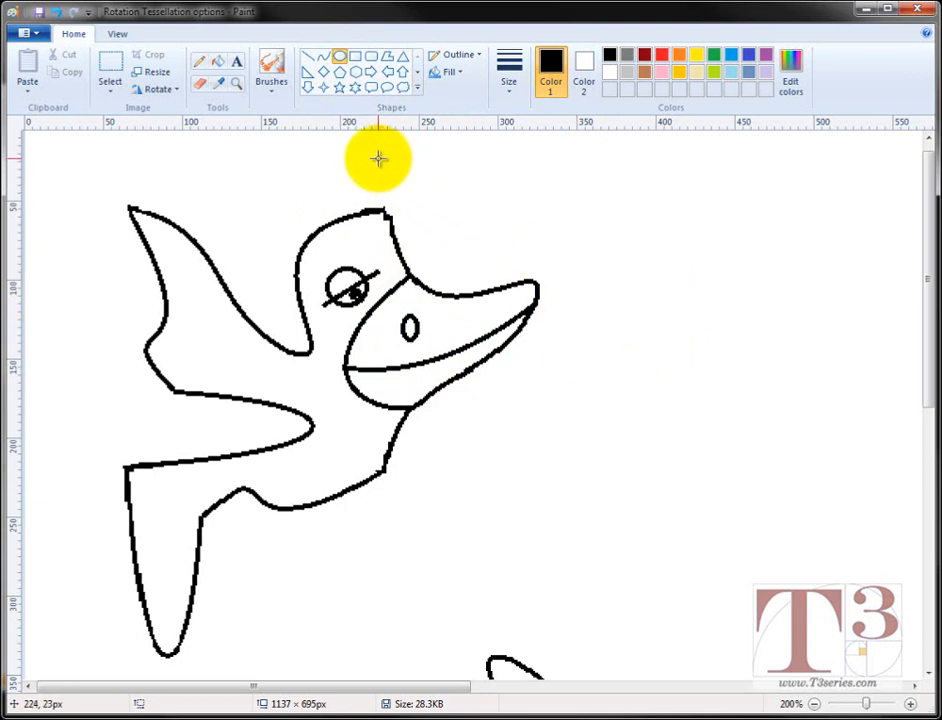
# Draw a rounded tongue curve about 26 × 23 px below the mouth line, with a short straight line about 4 × 8 px down its middle
pyautogui.click(323, 56)
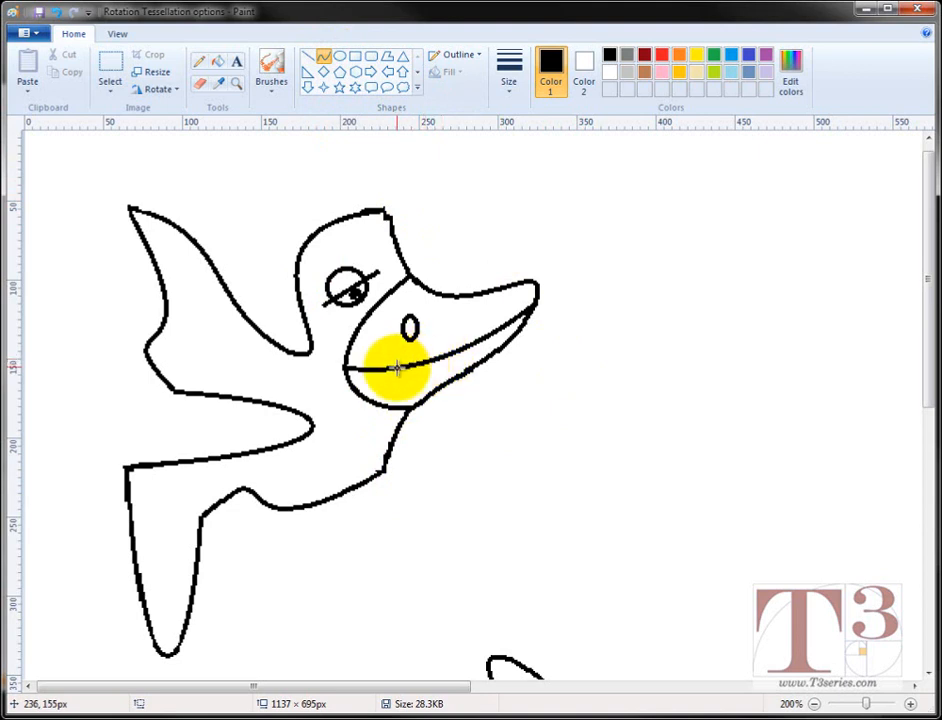
pyautogui.moveTo(397, 368); pyautogui.dragTo(400, 395)
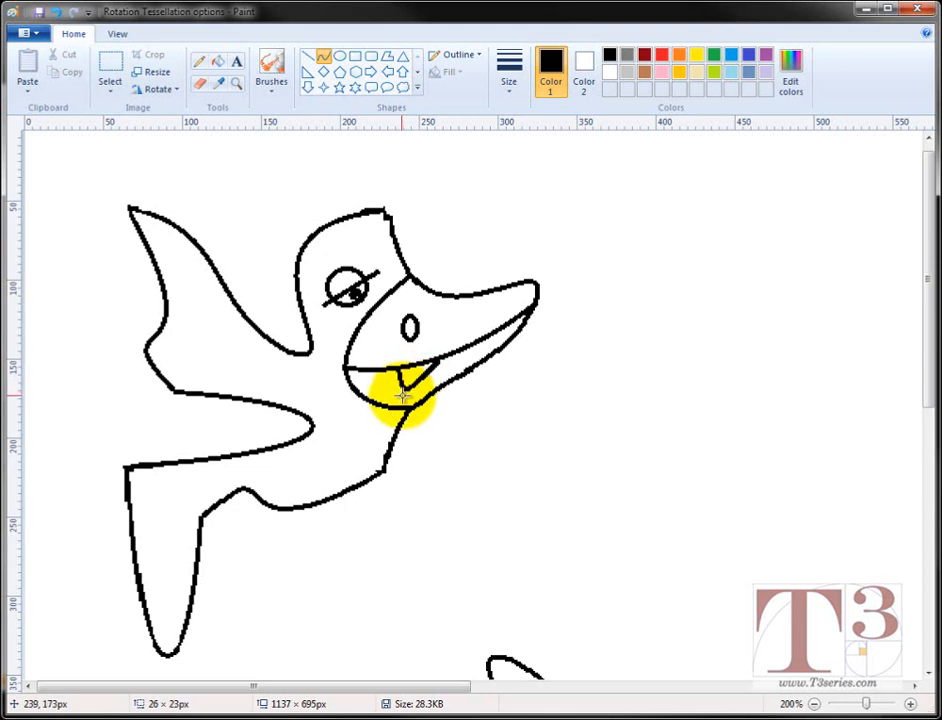
pyautogui.moveTo(402, 397); pyautogui.dragTo(428, 397)
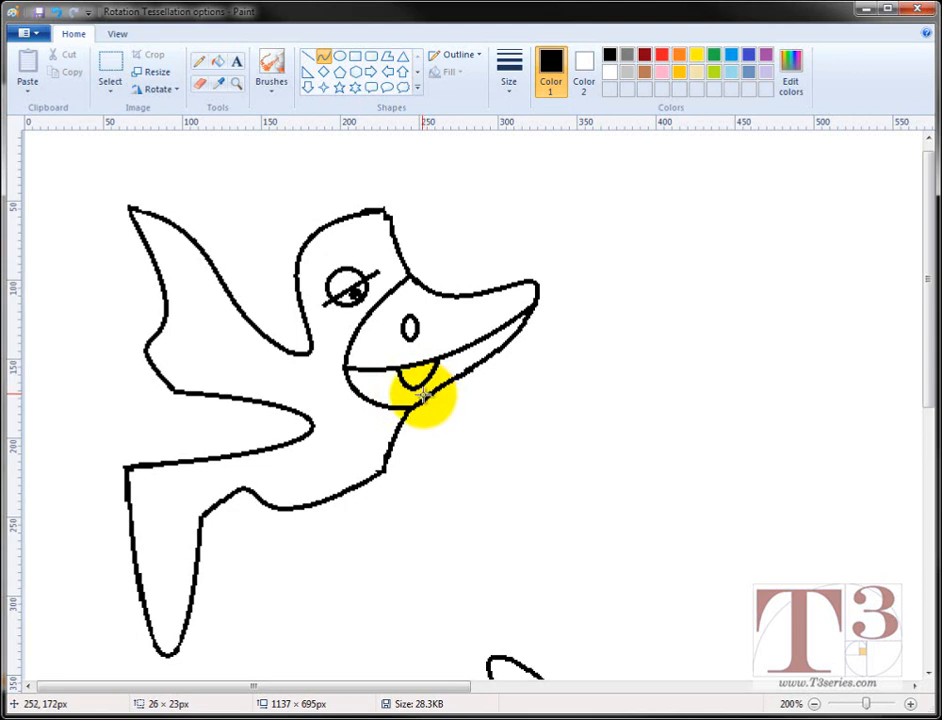
pyautogui.click(513, 425)
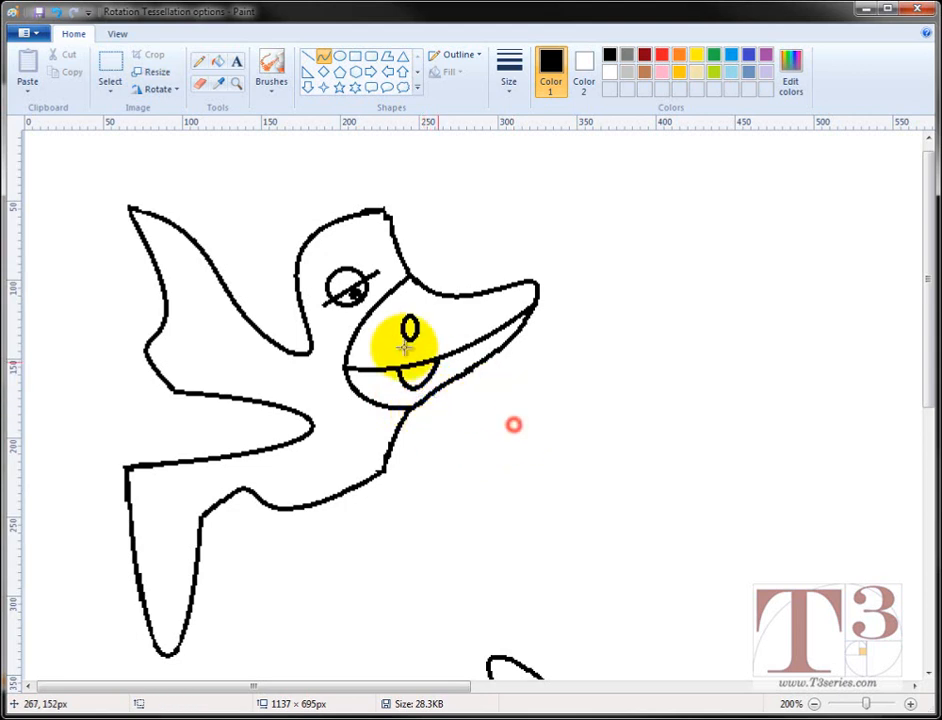
pyautogui.click(308, 57)
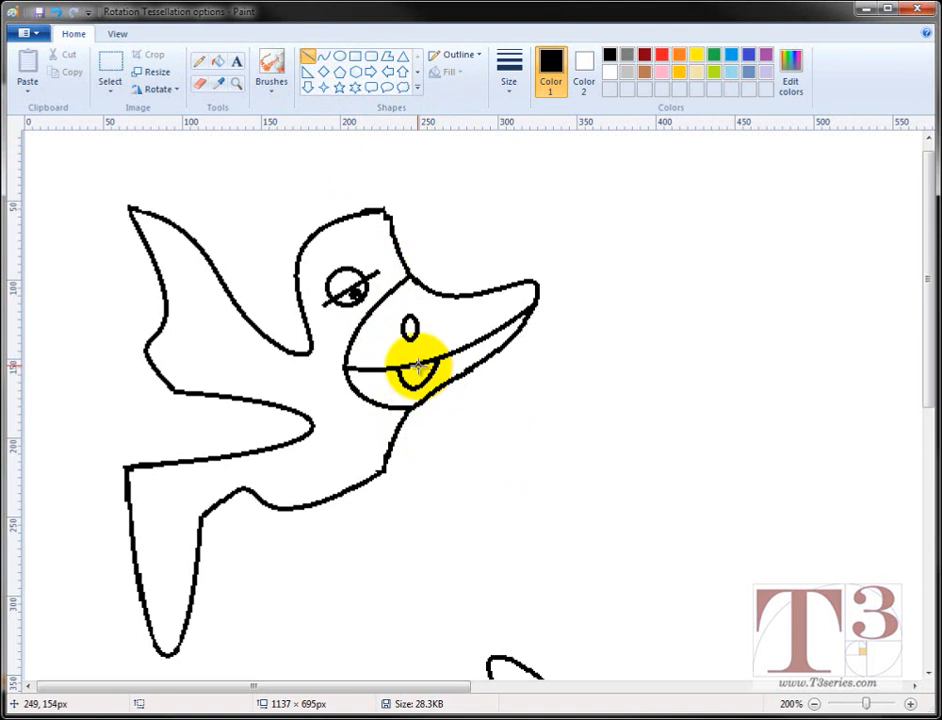
pyautogui.moveTo(418, 364); pyautogui.dragTo(418, 368)
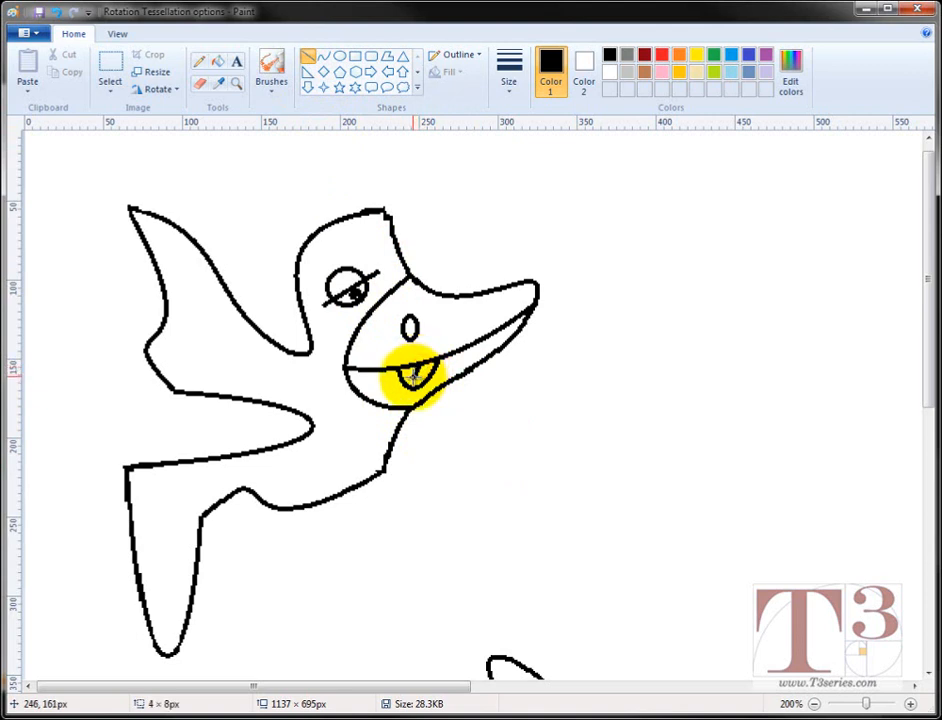
pyautogui.click(556, 420)
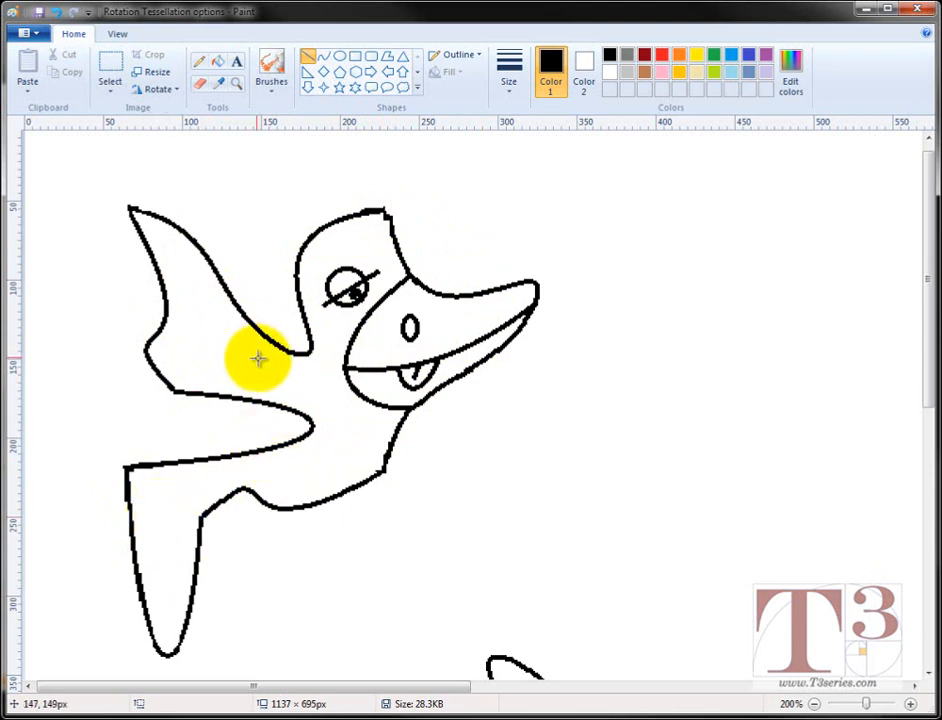
# Draw a long curve following the wing's upper edge from its base toward the tip, with a feather curve about 34 × 27 px below it
pyautogui.click(324, 60)
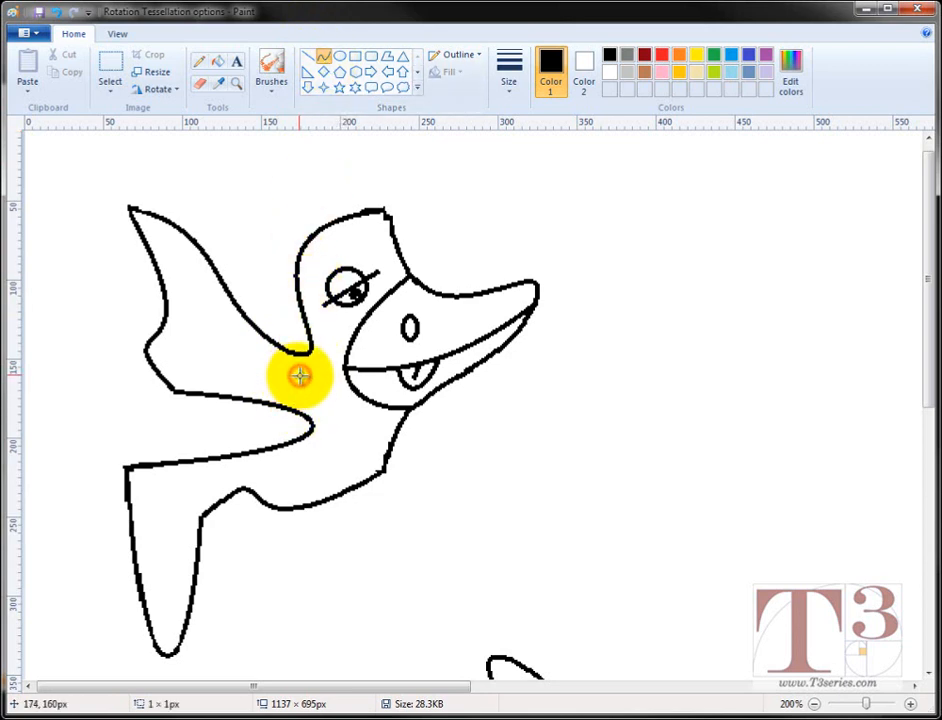
pyautogui.moveTo(300, 375); pyautogui.dragTo(206, 249)
pyautogui.click(229, 196)
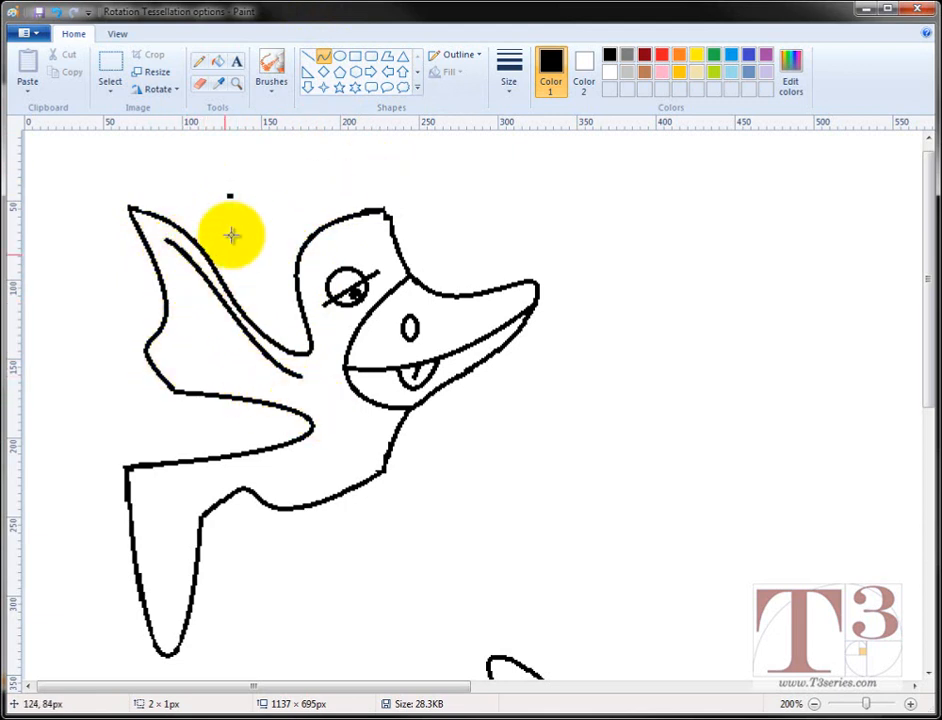
pyautogui.click(310, 57)
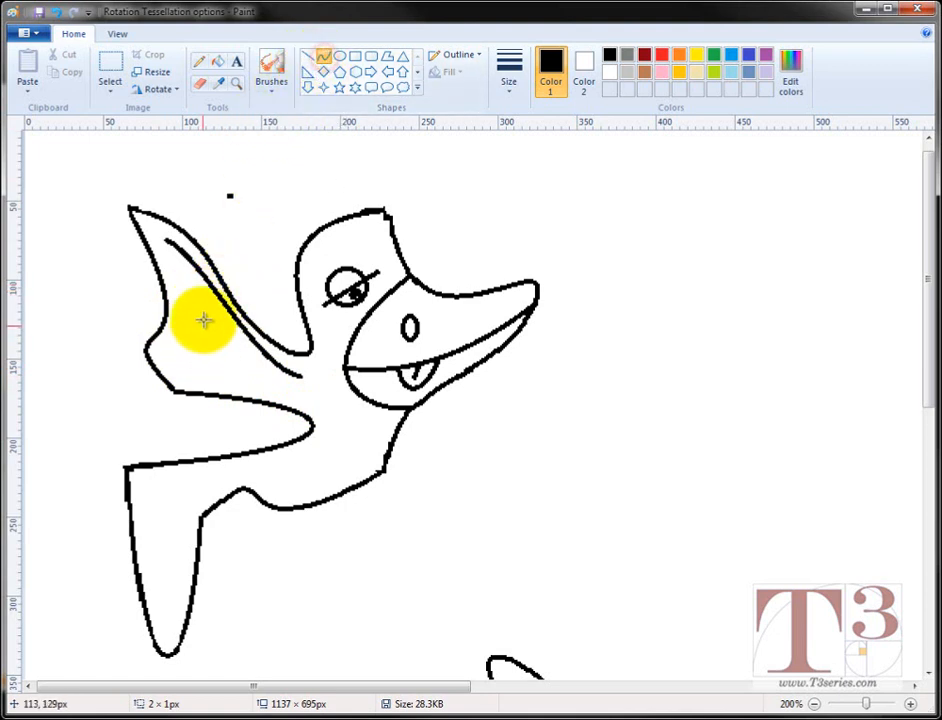
pyautogui.moveTo(224, 308)
pyautogui.mouseDown()
pyautogui.moveTo(176, 276)
pyautogui.moveTo(168, 265)
pyautogui.moveTo(187, 264)
pyautogui.moveTo(178, 263)
pyautogui.mouseUp()
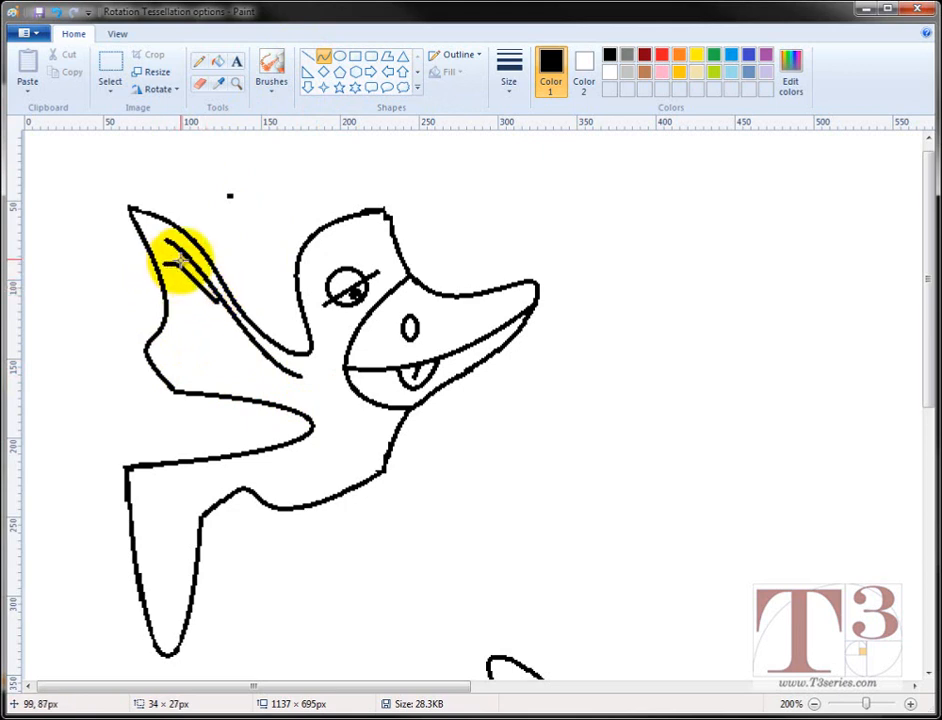
pyautogui.click(278, 198)
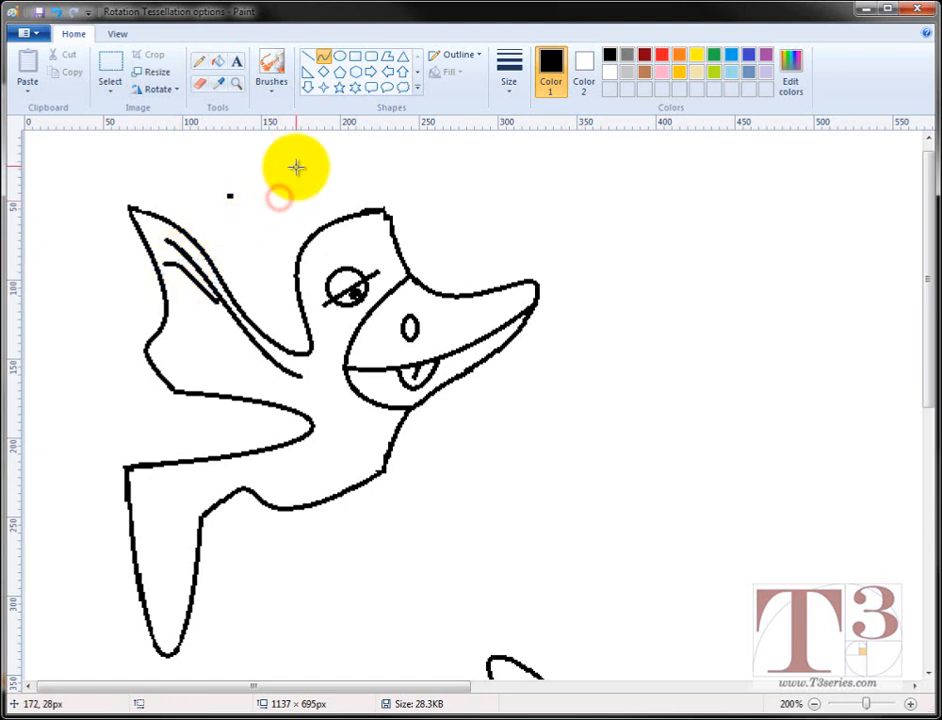
# Draw two upward-bowed feather curves, about 49 × 17 px and 70 × 20 px, across the middle of the duck's wing
pyautogui.click(322, 57)
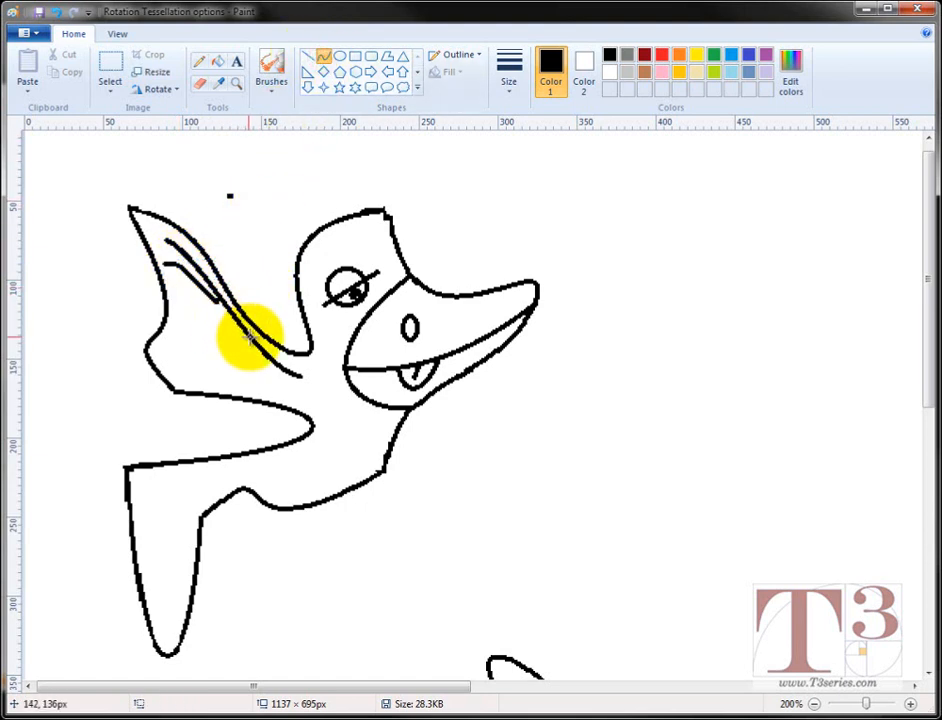
pyautogui.moveTo(246, 334)
pyautogui.mouseDown()
pyautogui.moveTo(178, 315)
pyautogui.moveTo(220, 316)
pyautogui.mouseUp()
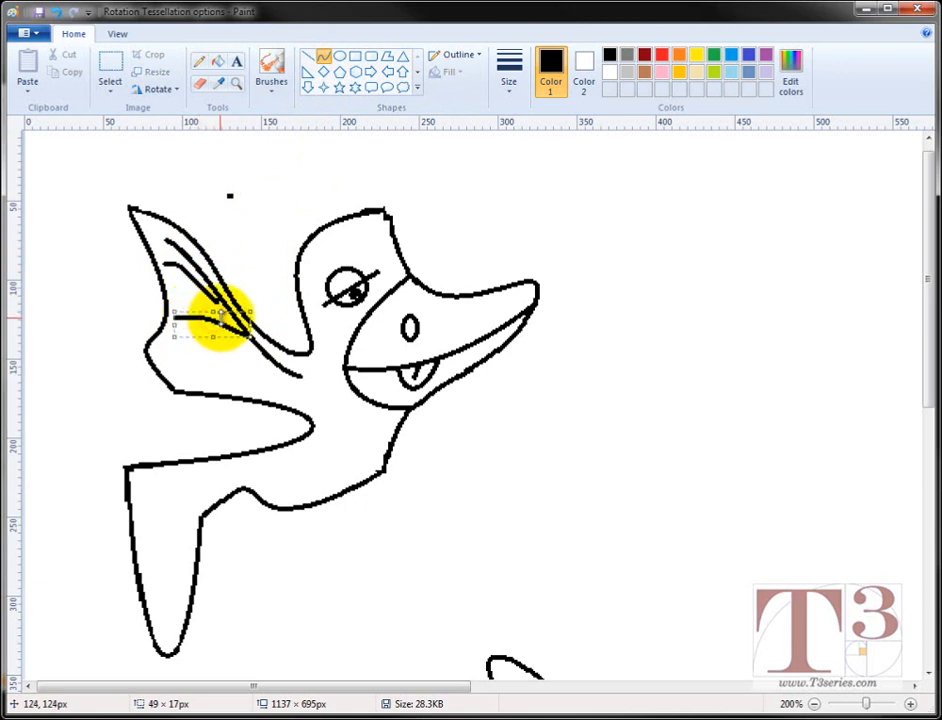
pyautogui.click(324, 57)
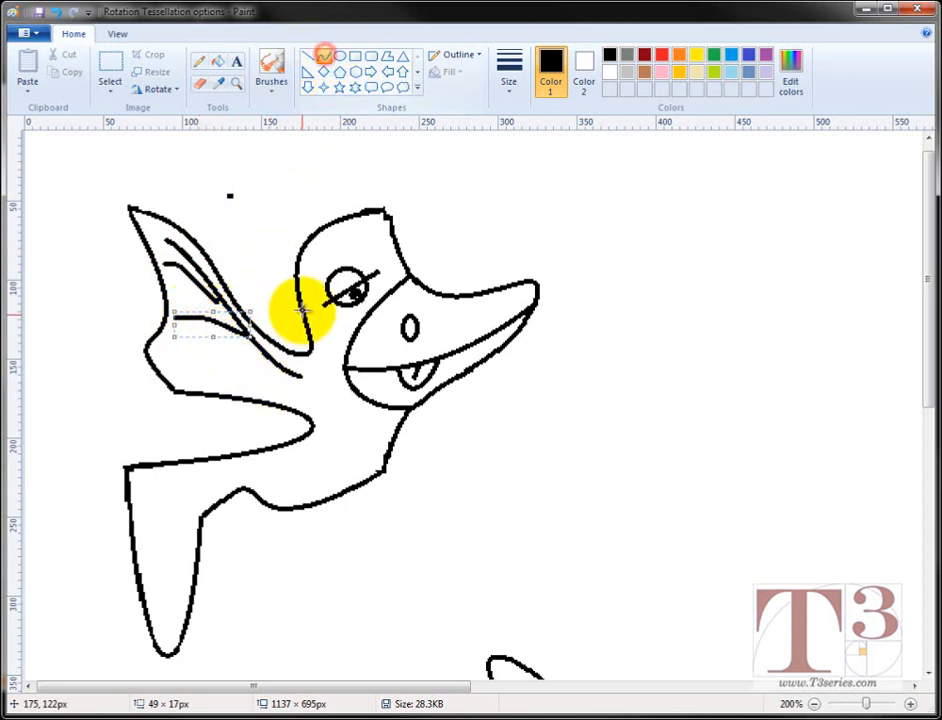
pyautogui.click(252, 278)
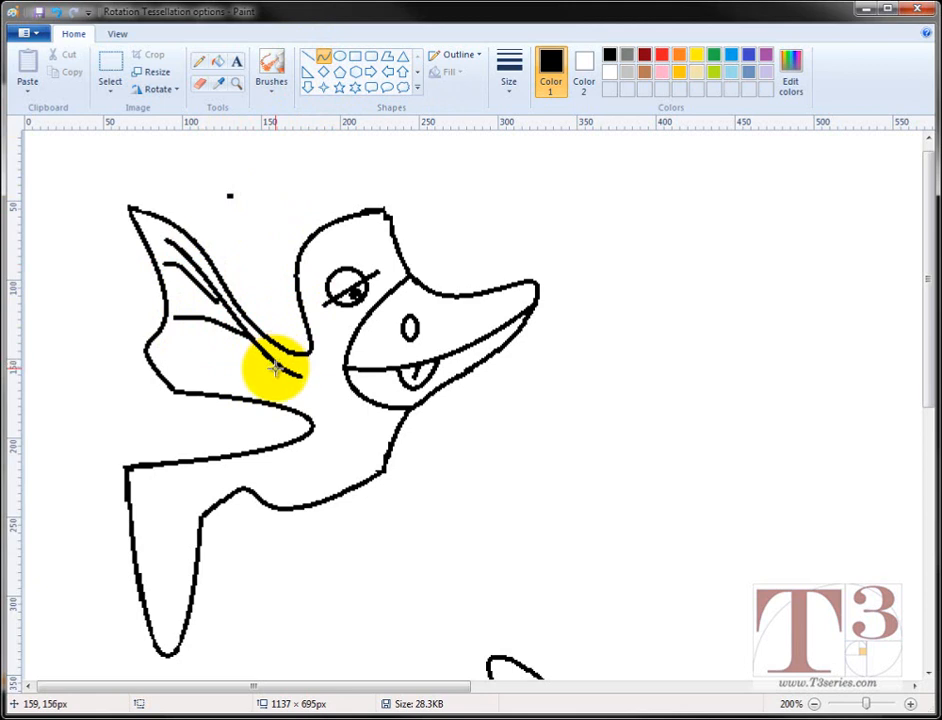
pyautogui.moveTo(277, 370); pyautogui.dragTo(166, 348)
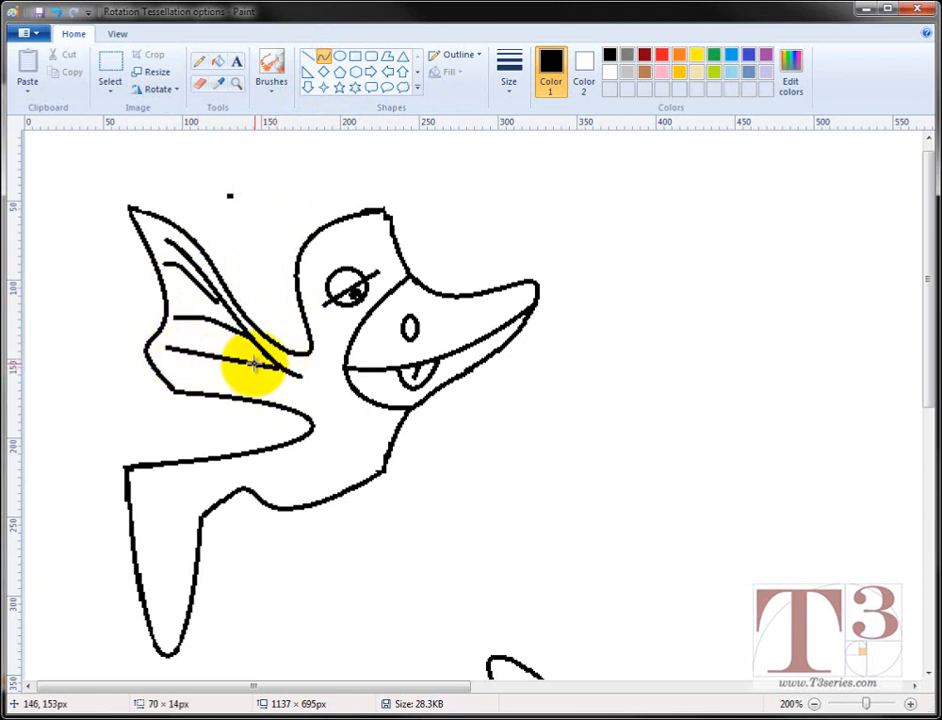
pyautogui.moveTo(255, 365); pyautogui.dragTo(187, 338)
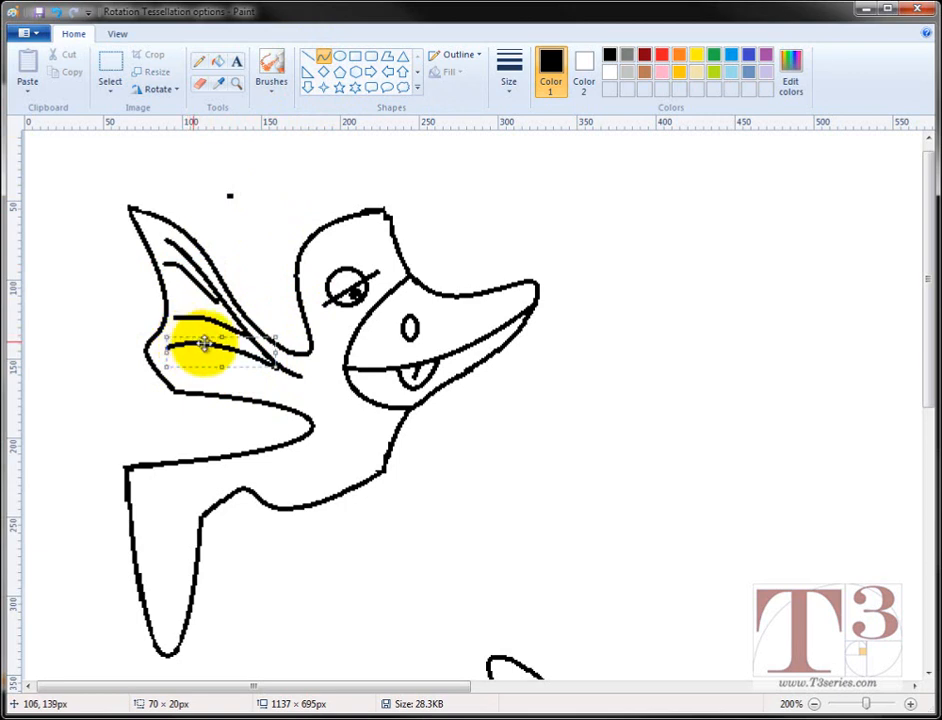
pyautogui.click(286, 229)
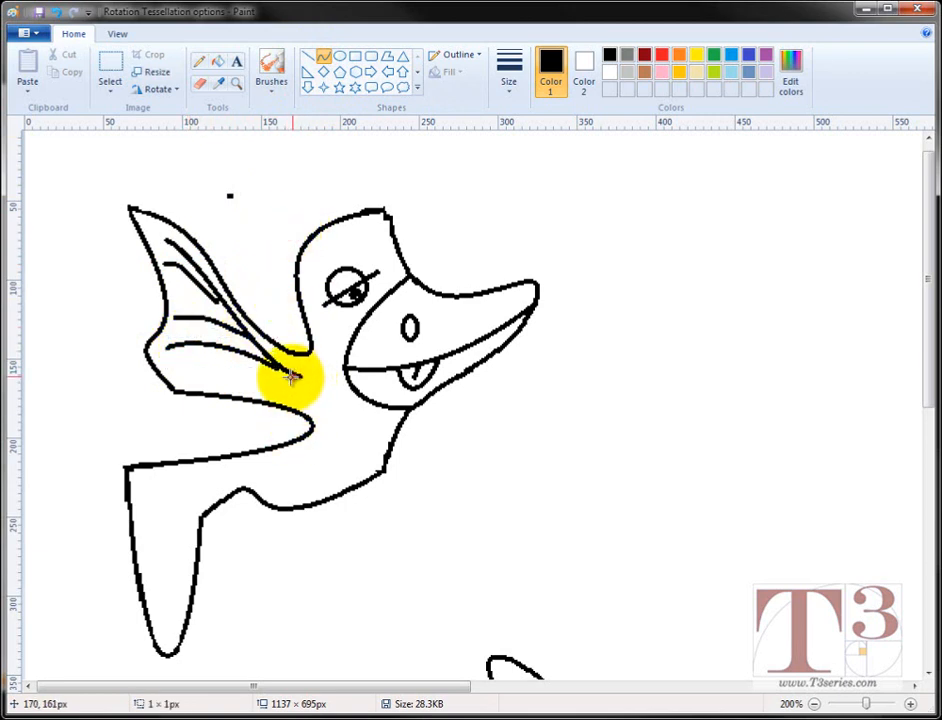
# Draw a feather curve about 74 × 14 px near the wing's lower edge and a long breast curve from the beak's base to the belly outline
pyautogui.moveTo(291, 376); pyautogui.dragTo(180, 376)
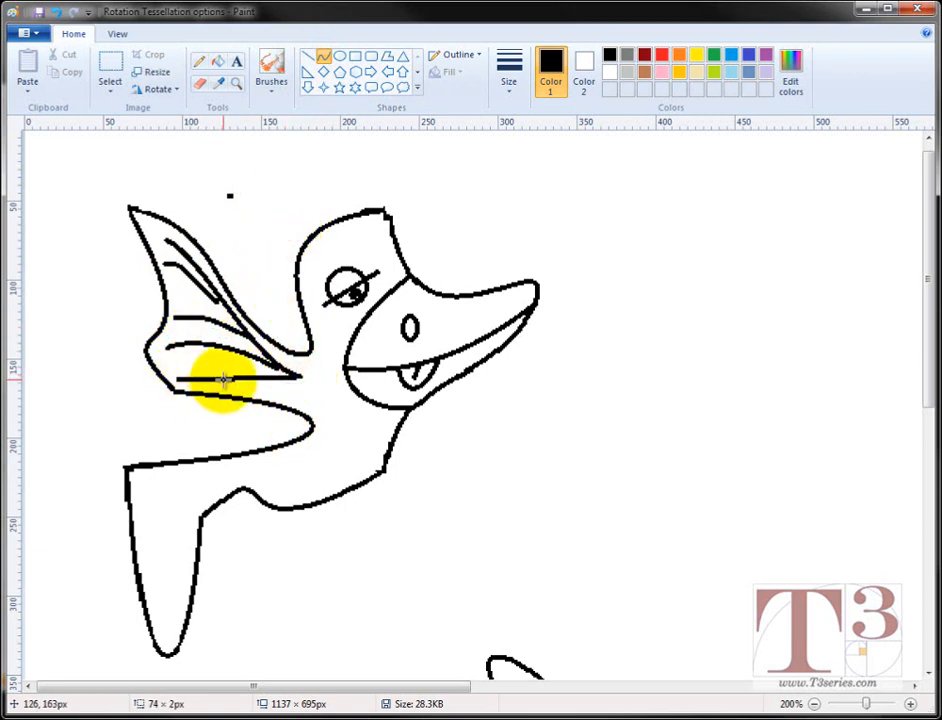
pyautogui.moveTo(268, 379); pyautogui.dragTo(193, 361)
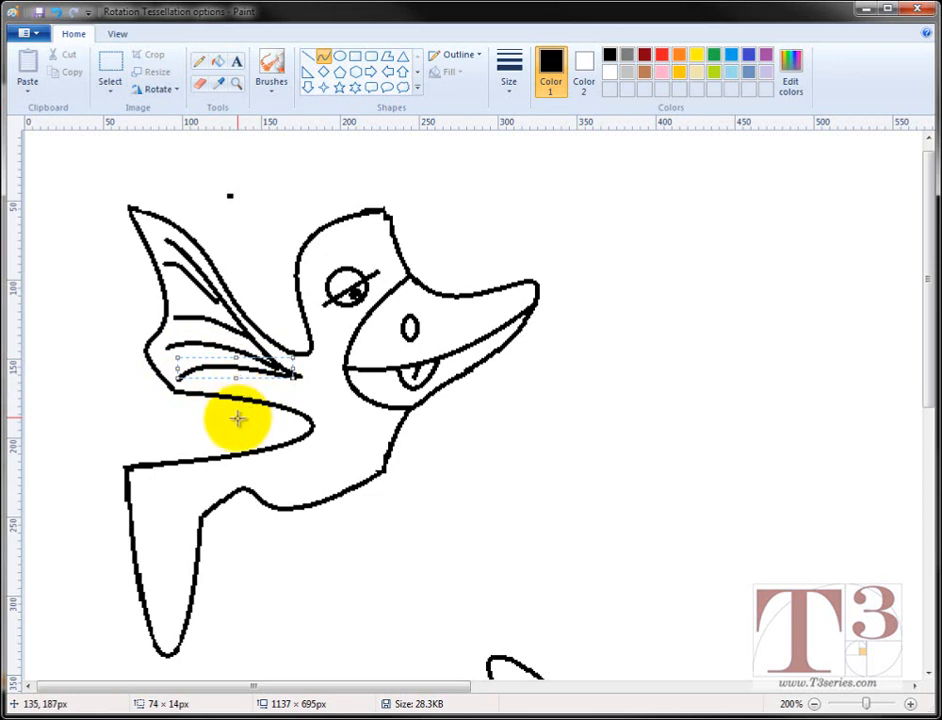
pyautogui.click(236, 419)
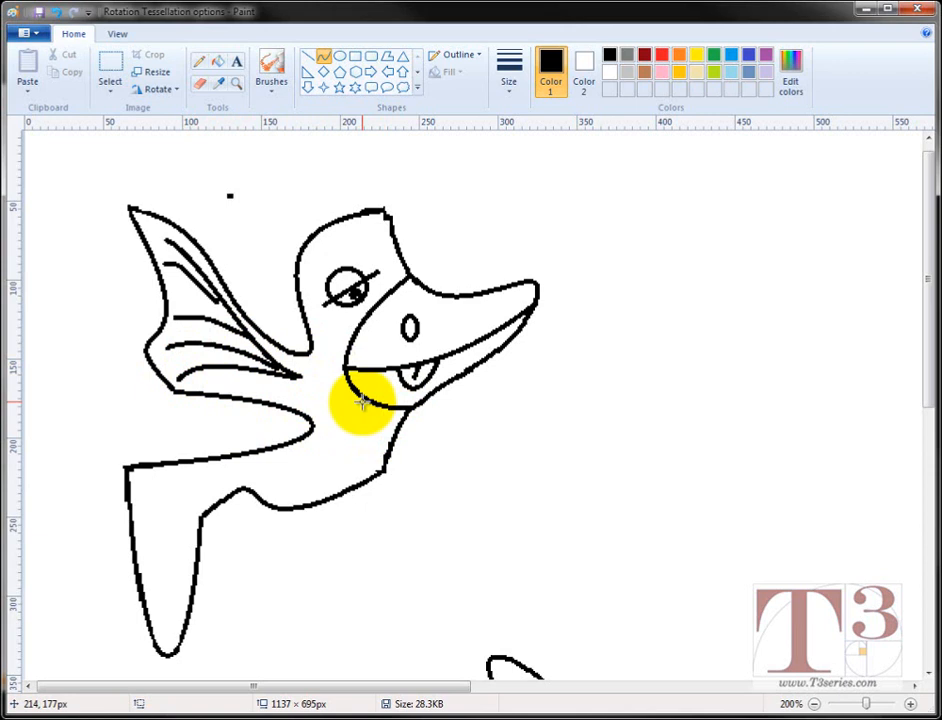
pyautogui.moveTo(362, 400); pyautogui.dragTo(298, 490)
pyautogui.click(475, 509)
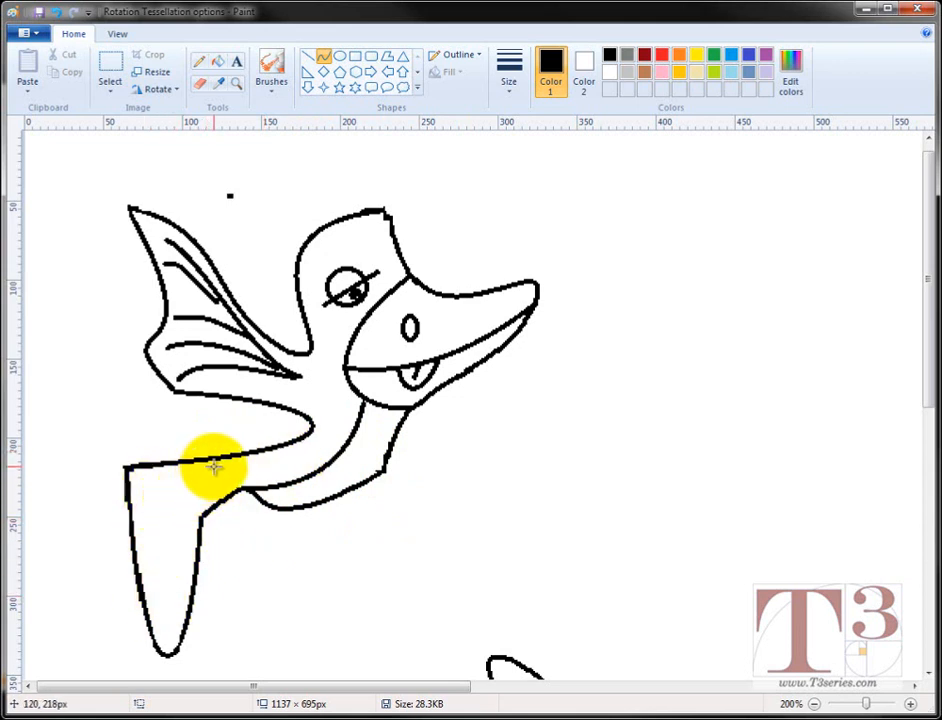
# Draw two slanted feather lines, about 47 × 15 px and 41 × 29 px, fanning across the upper part of the duck's tail
pyautogui.moveTo(213, 467); pyautogui.dragTo(130, 490)
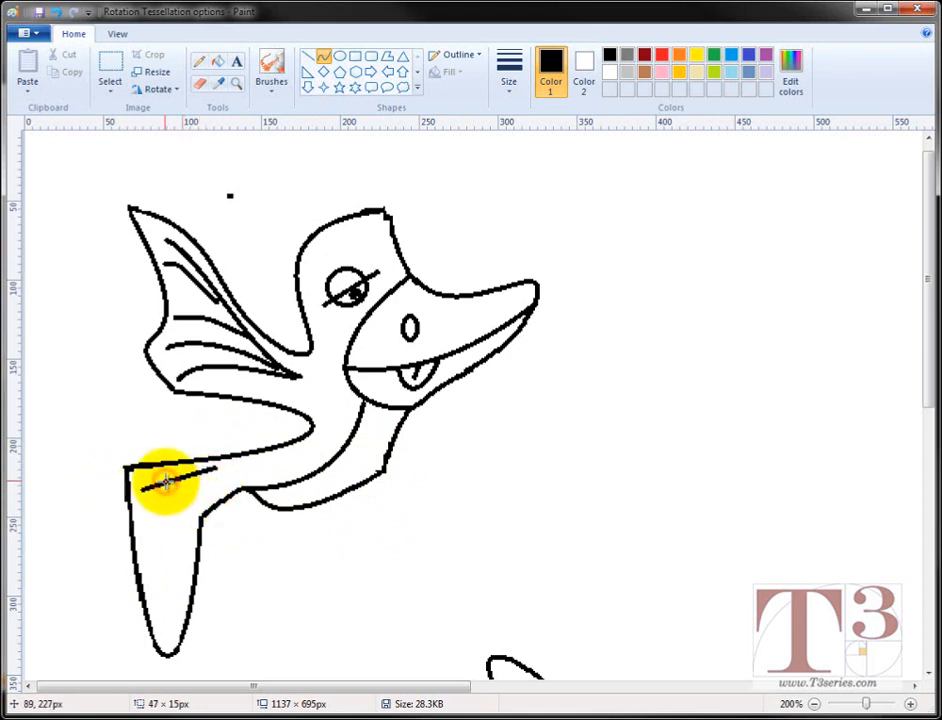
pyautogui.click(281, 555)
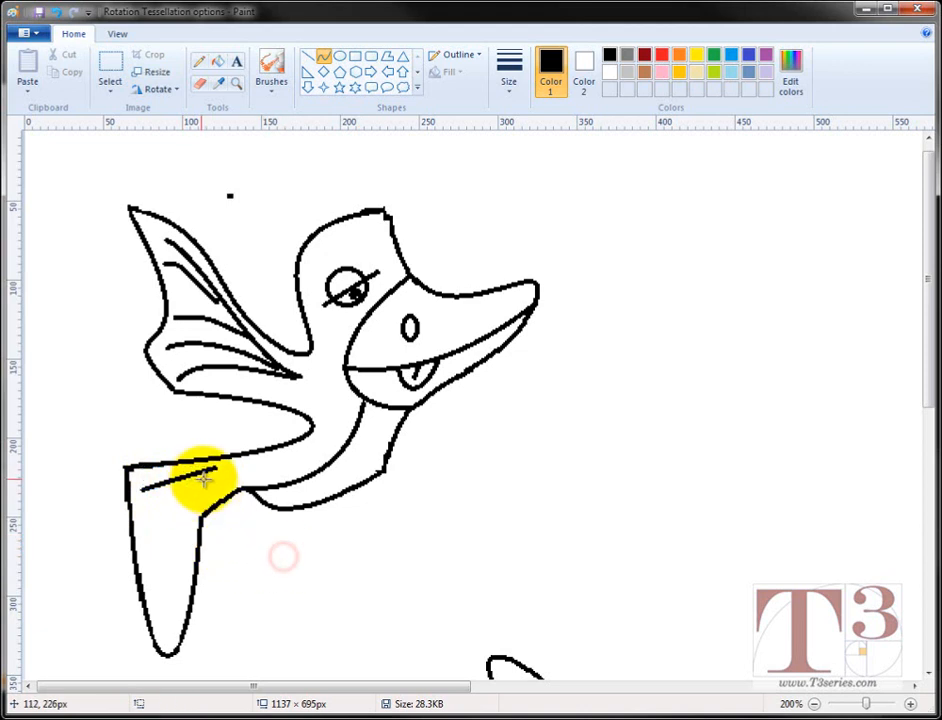
pyautogui.moveTo(208, 479); pyautogui.dragTo(150, 521)
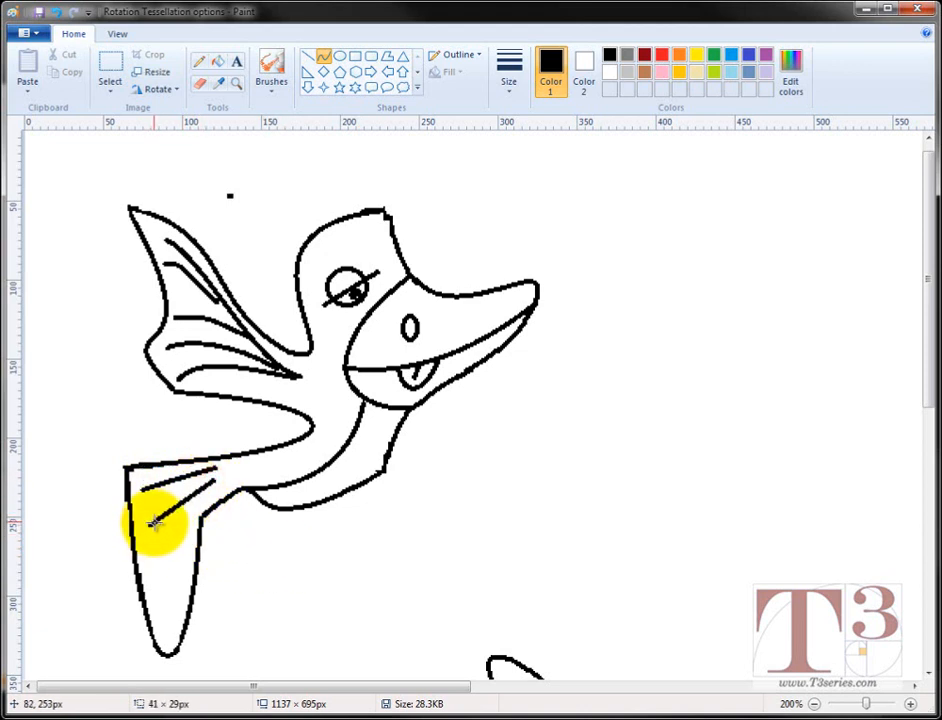
pyautogui.moveTo(153, 521); pyautogui.dragTo(153, 521)
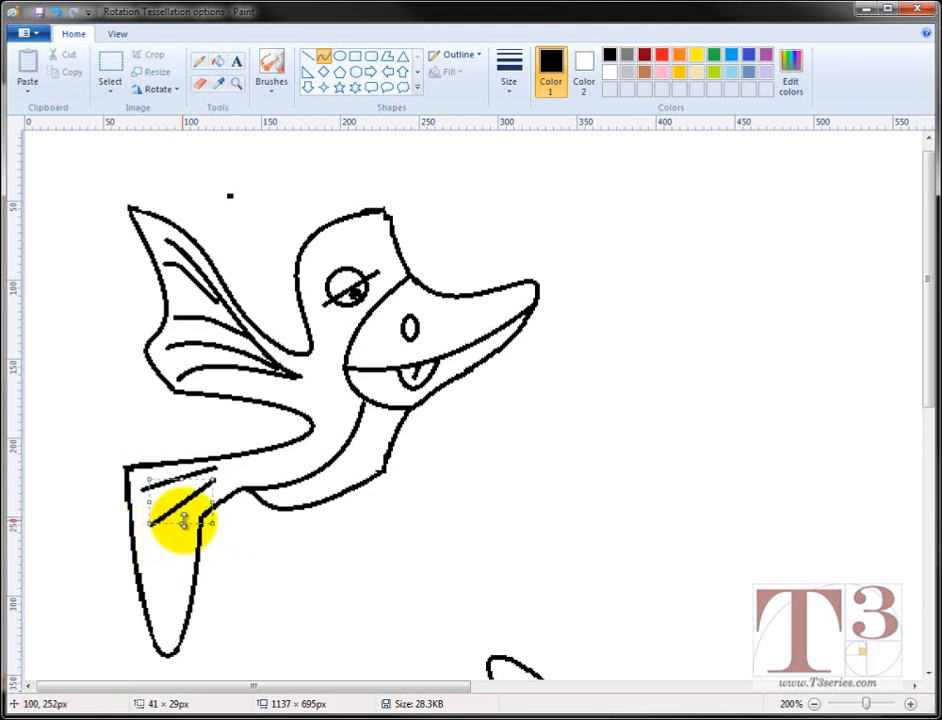
pyautogui.click(322, 574)
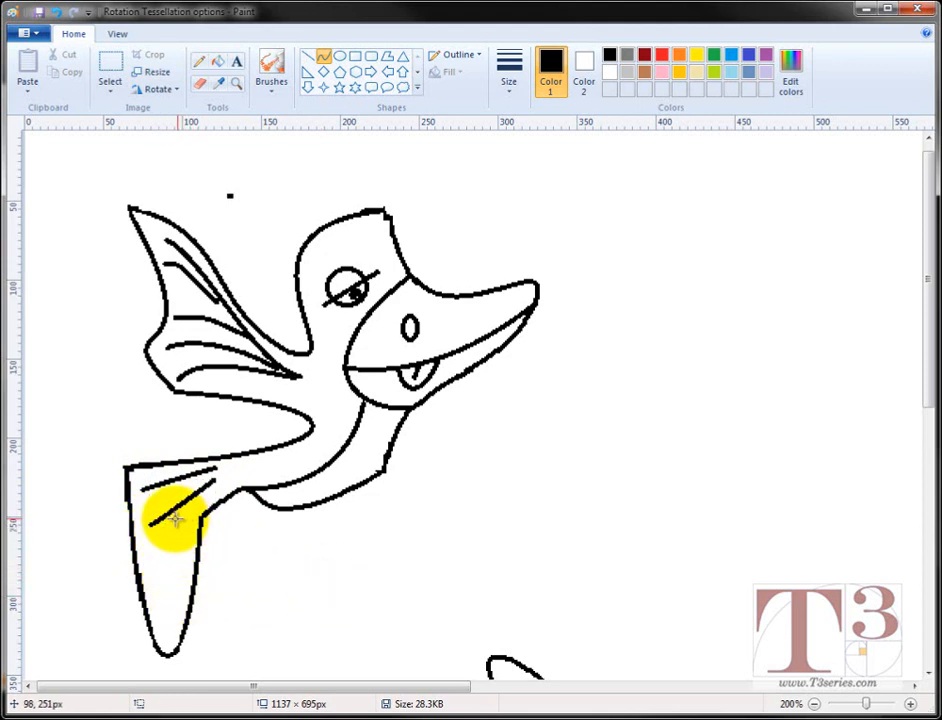
# Draw a narrow vertical feather mark about 13 × 82 px down the middle of the tail's long lower lobe
pyautogui.moveTo(172, 518); pyautogui.dragTo(171, 553)
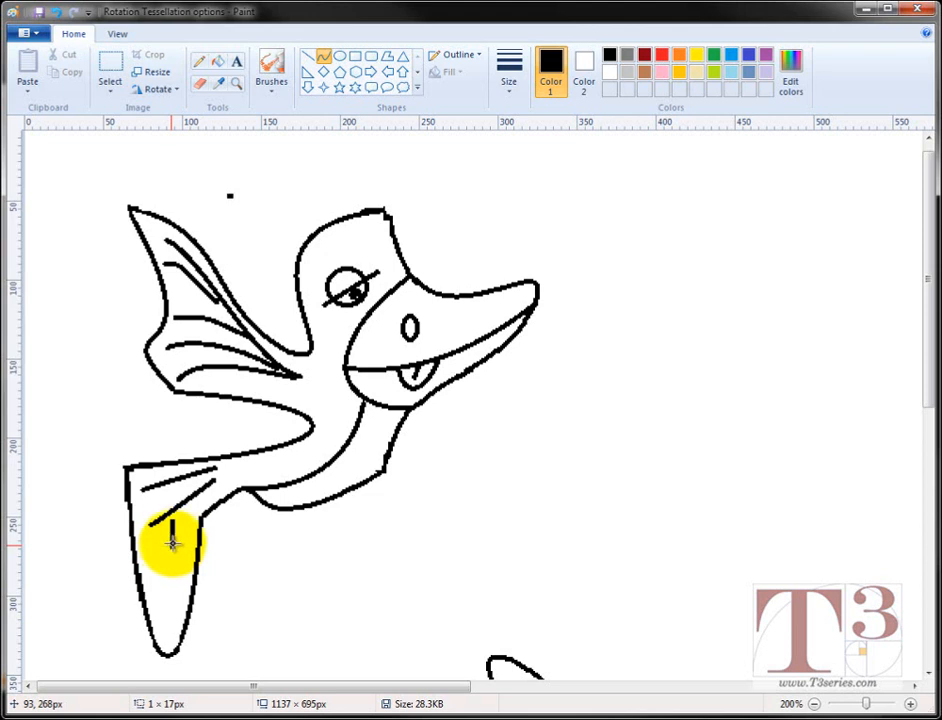
pyautogui.moveTo(172, 541); pyautogui.dragTo(172, 524)
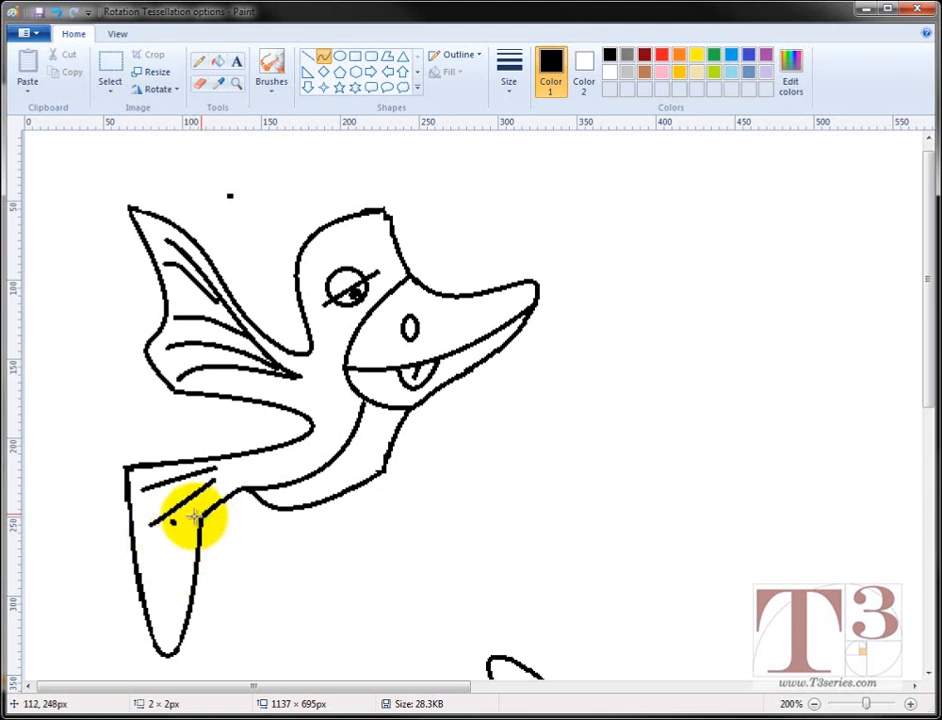
pyautogui.moveTo(185, 522); pyautogui.dragTo(163, 648)
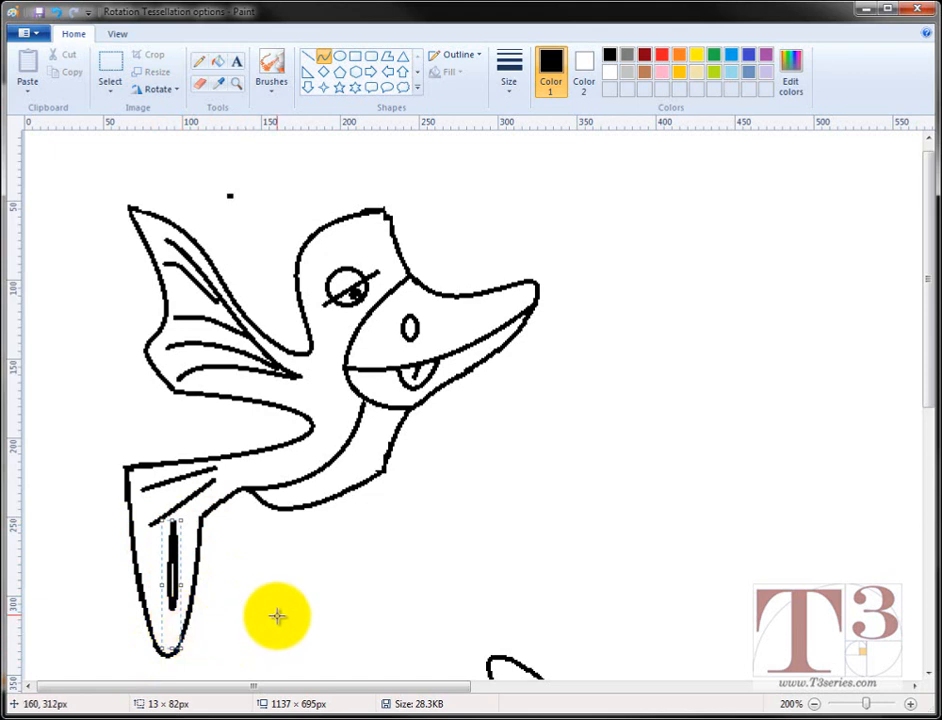
pyautogui.click(302, 612)
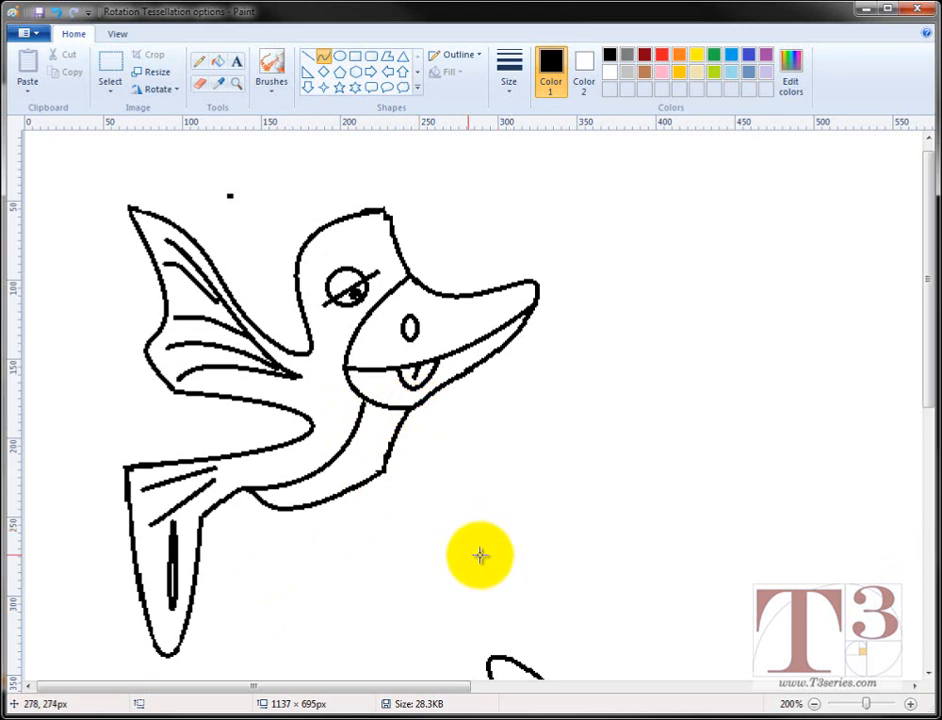
# Draw a flat eye oval about 40 × 12 px on the pointed head of the far-right rotated tile and brush in a black pupil
pyautogui.moveTo(356, 688); pyautogui.dragTo(779, 706)
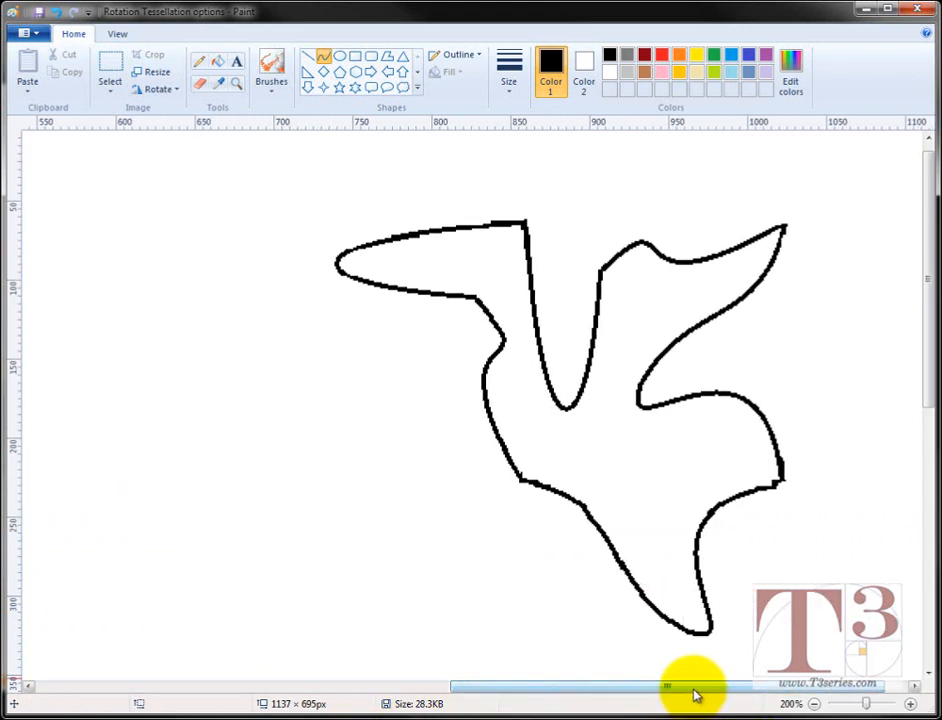
pyautogui.moveTo(722, 688); pyautogui.dragTo(757, 692)
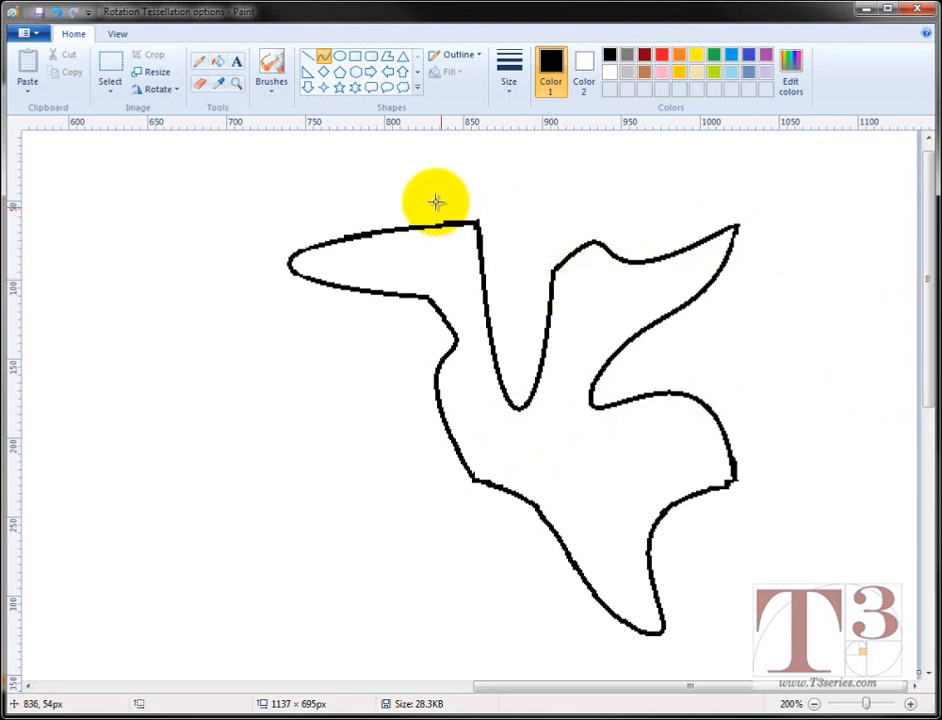
pyautogui.click(341, 58)
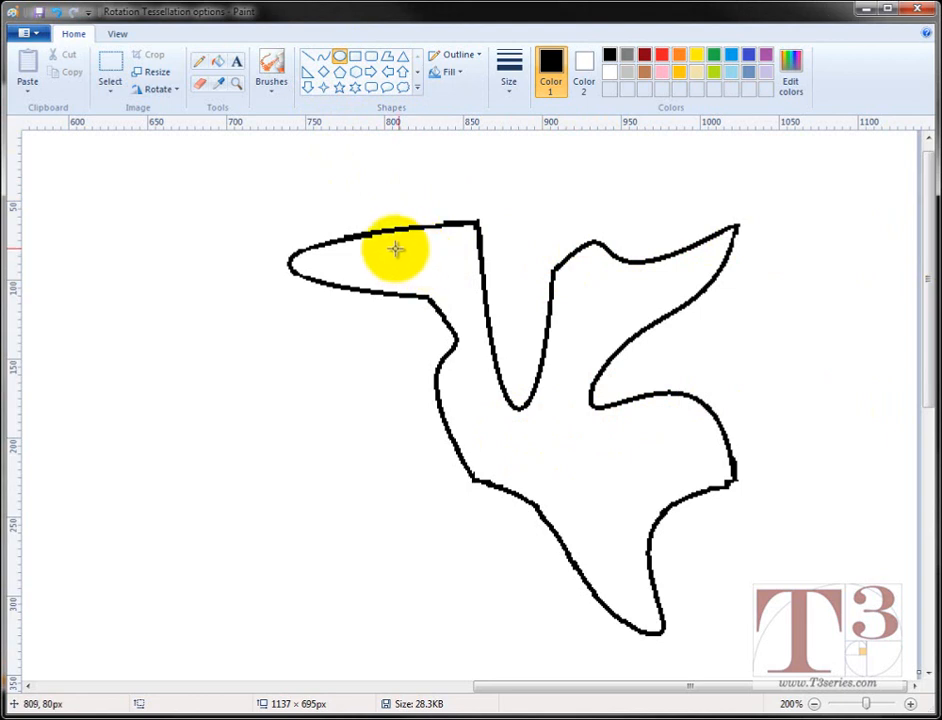
pyautogui.moveTo(404, 245); pyautogui.dragTo(464, 262)
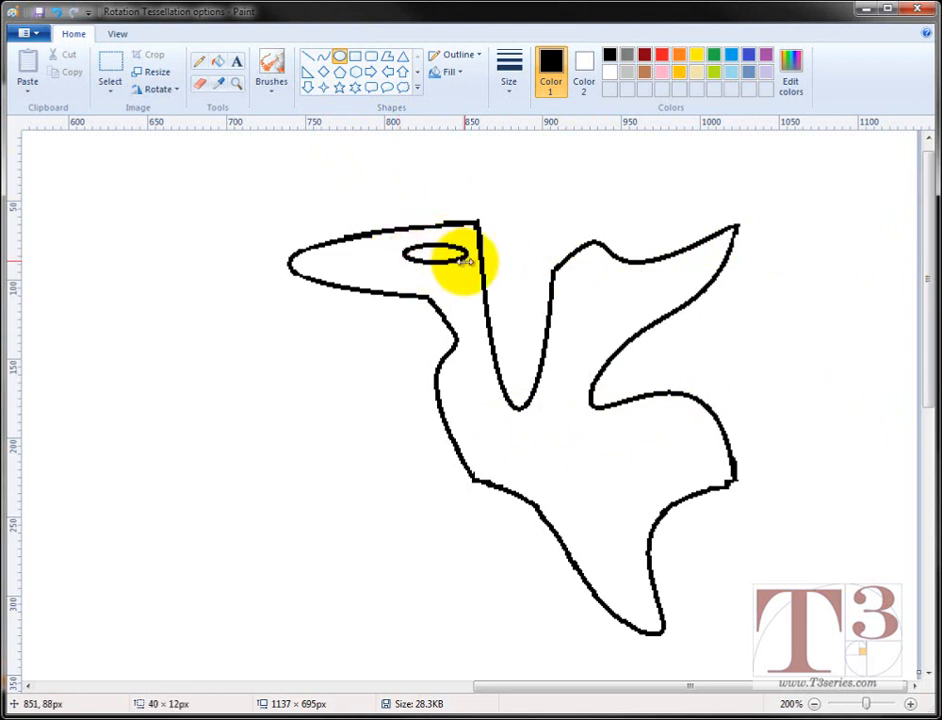
pyautogui.click(274, 63)
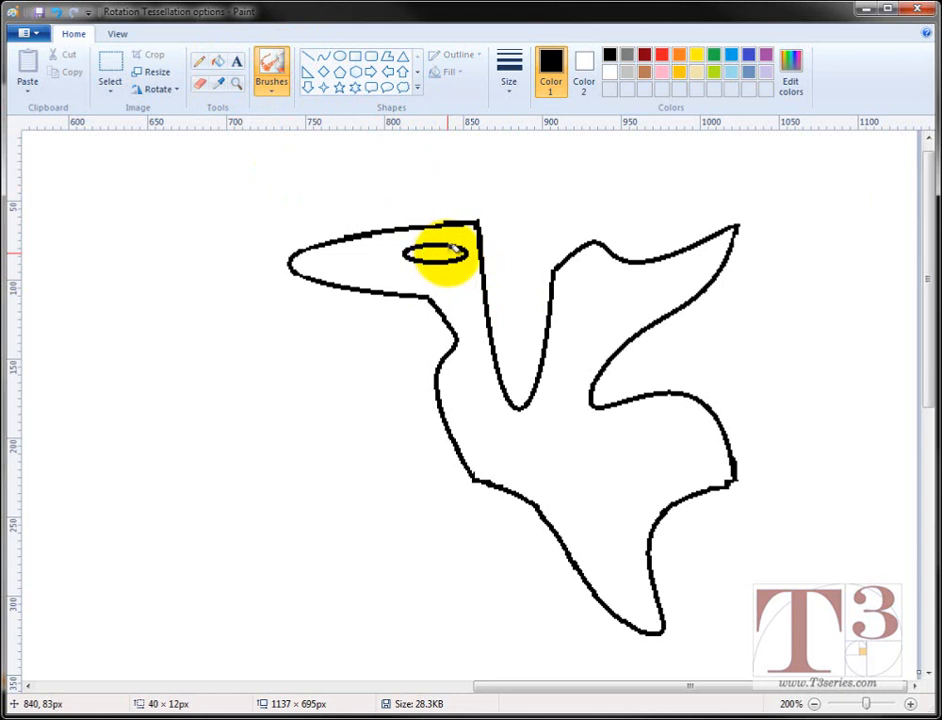
pyautogui.moveTo(455, 249); pyautogui.dragTo(461, 250)
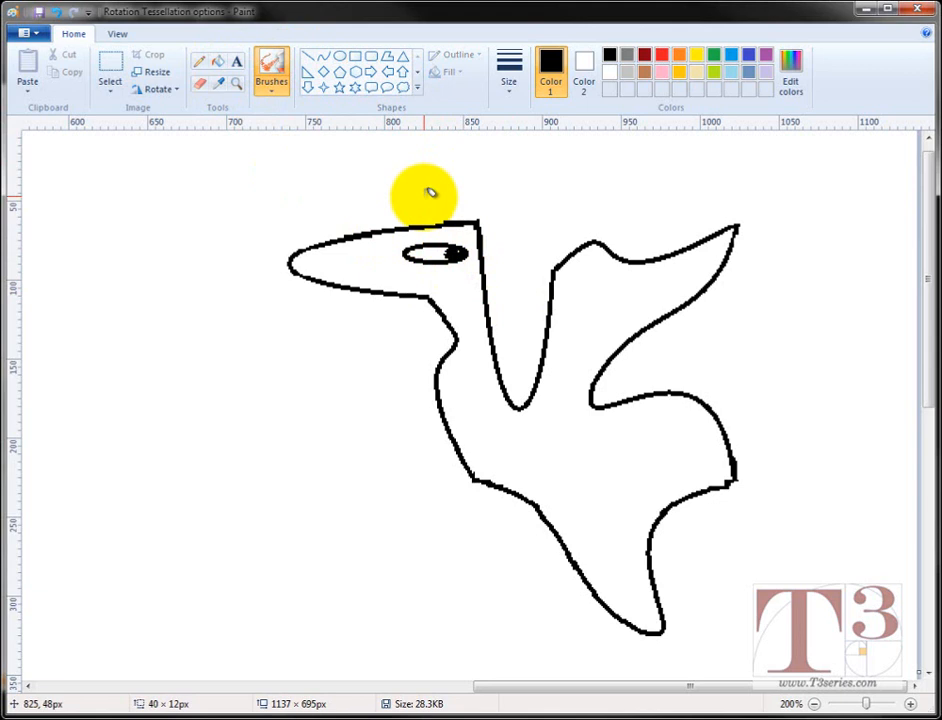
# Extend the far-right tile's lower beak line with a downward-bowed mouth curve about 24 × 5 px below the eye
pyautogui.click(325, 64)
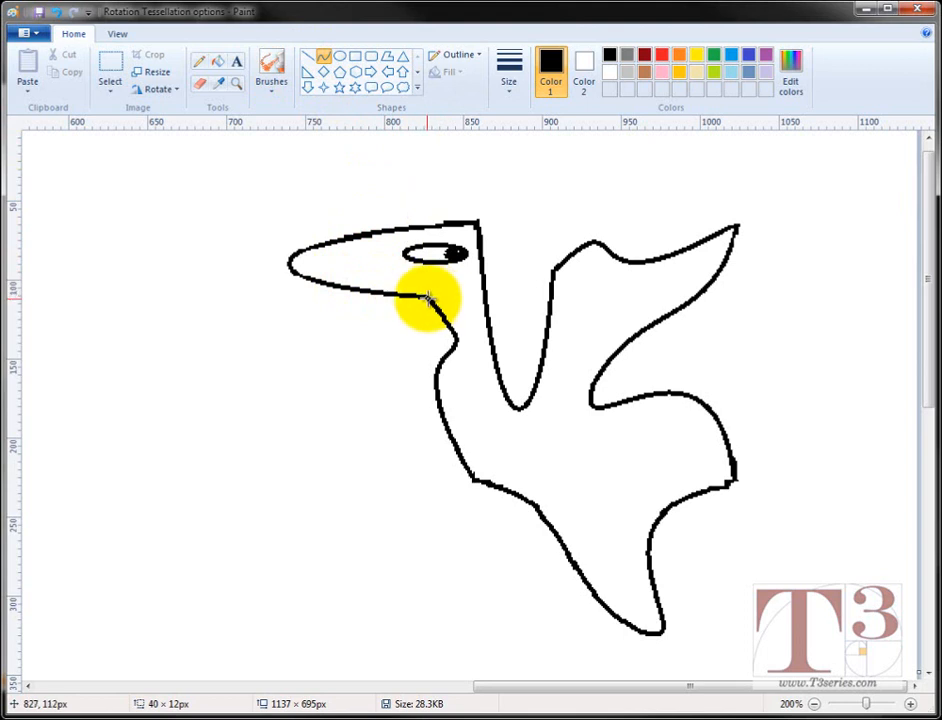
pyautogui.moveTo(427, 297); pyautogui.dragTo(463, 295)
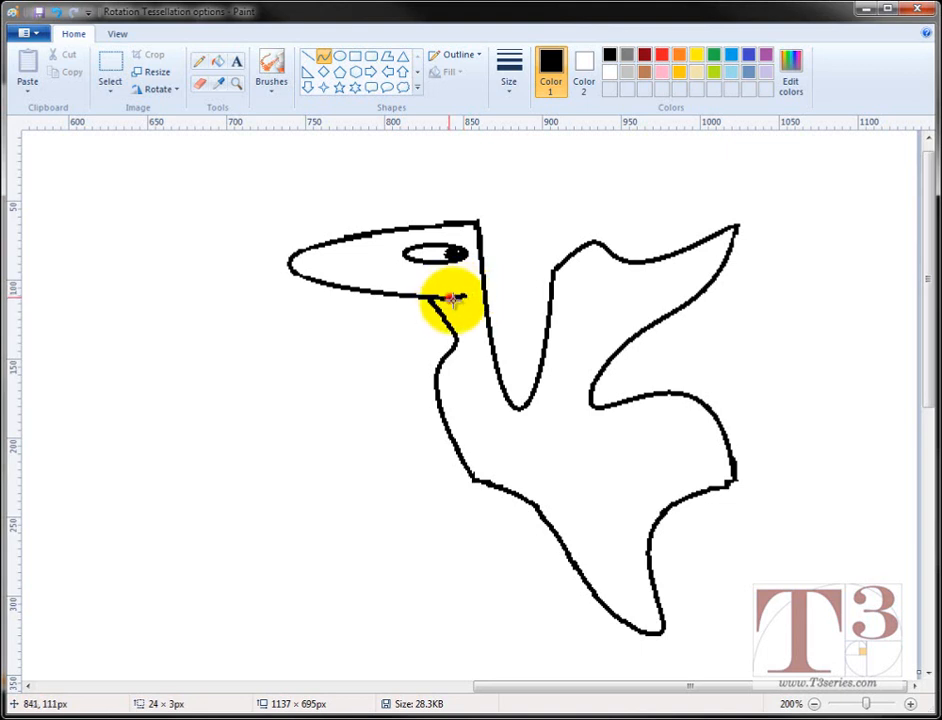
pyautogui.moveTo(451, 298); pyautogui.dragTo(457, 304)
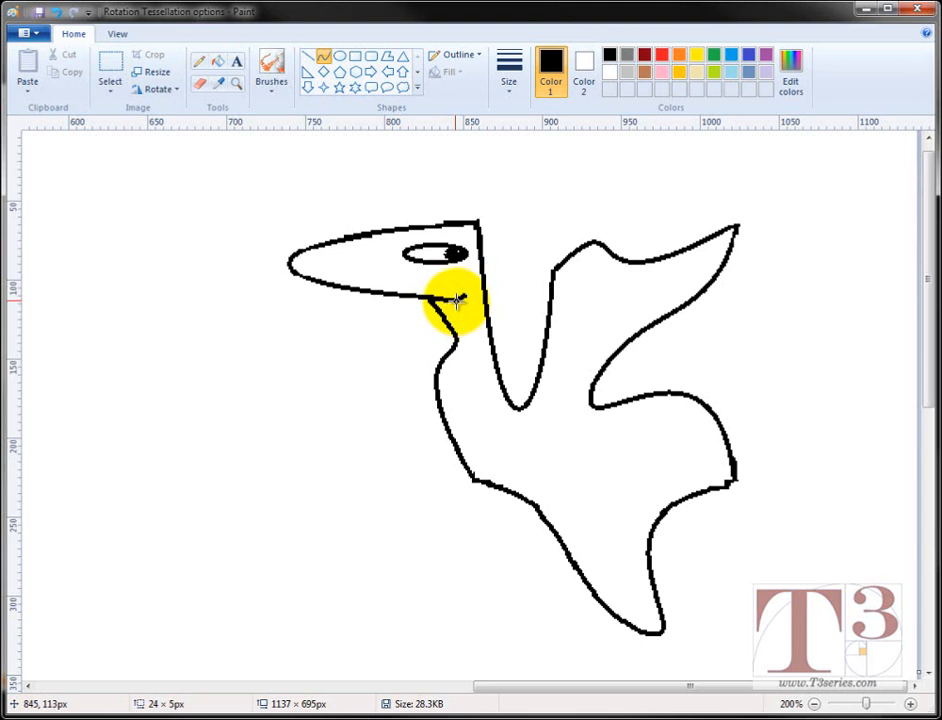
pyautogui.moveTo(456, 301); pyautogui.dragTo(455, 301)
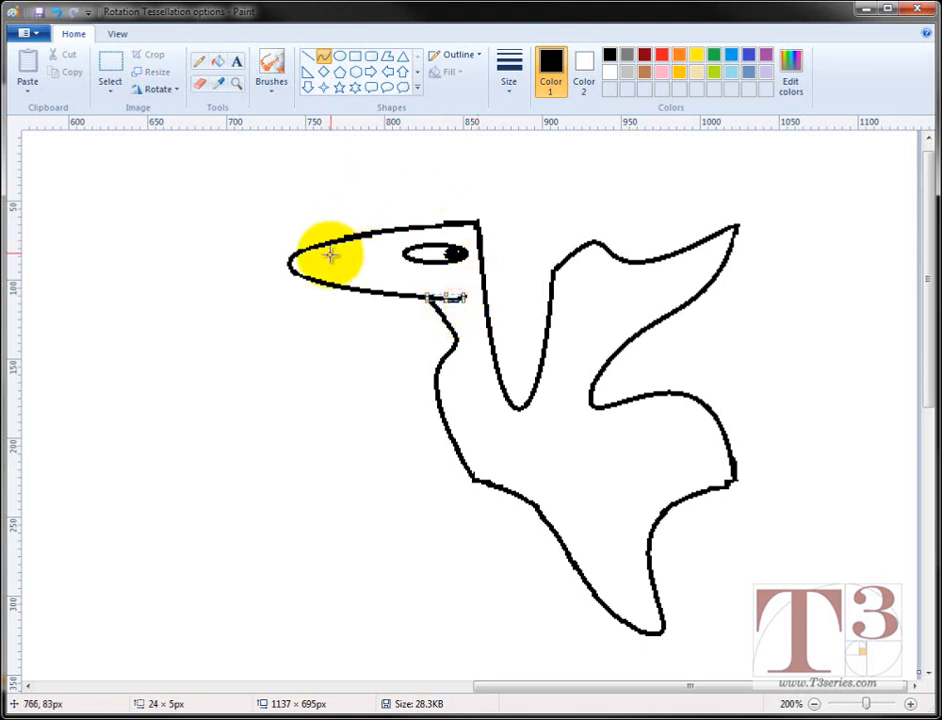
pyautogui.click(315, 207)
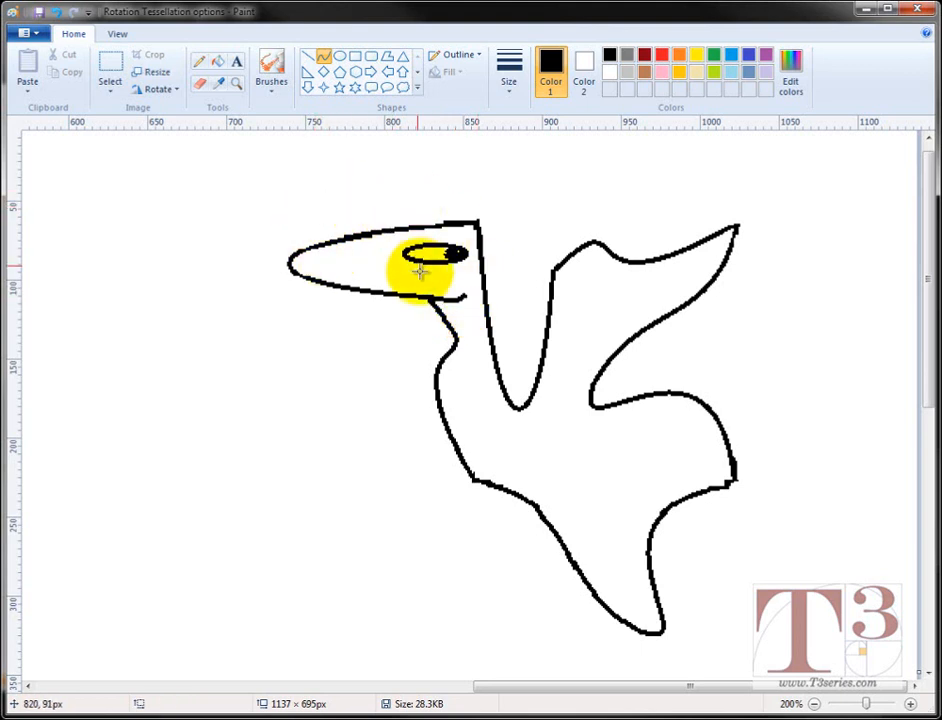
# Draw a small cheek curve about 7 × 12 px at the mouth's corner and a nostril oval about 6 × 6 px near the beak's tip
pyautogui.moveTo(468, 302); pyautogui.dragTo(461, 291)
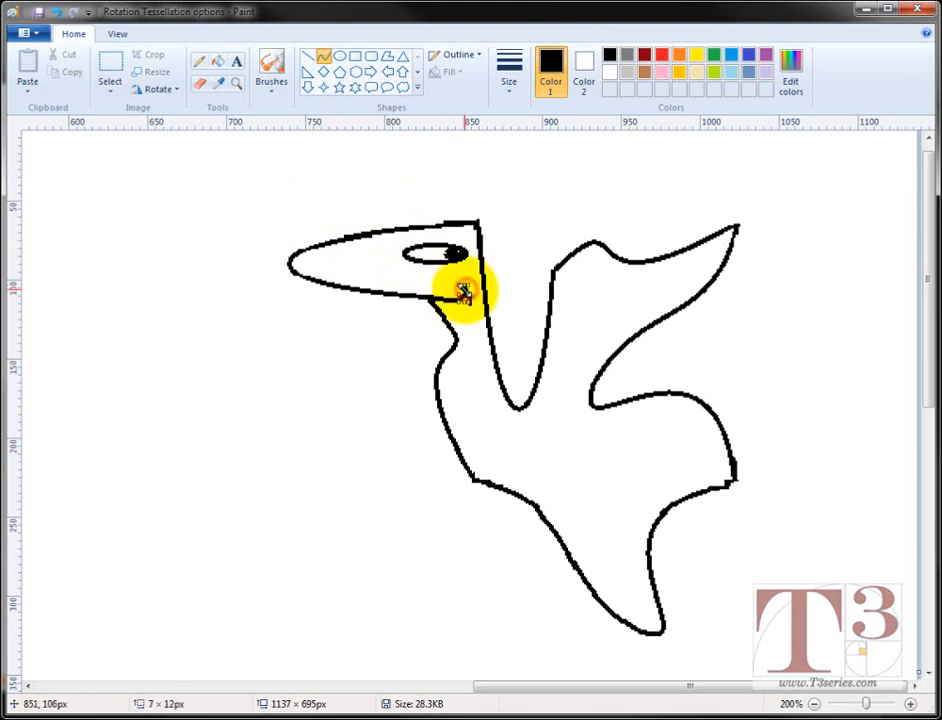
pyautogui.click(560, 188)
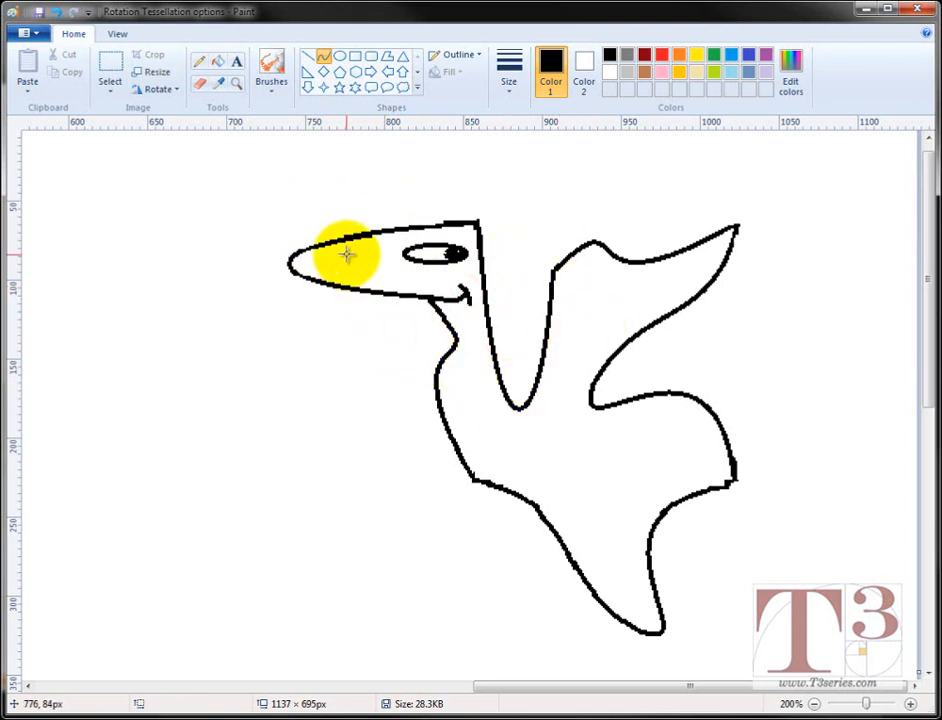
pyautogui.click(340, 57)
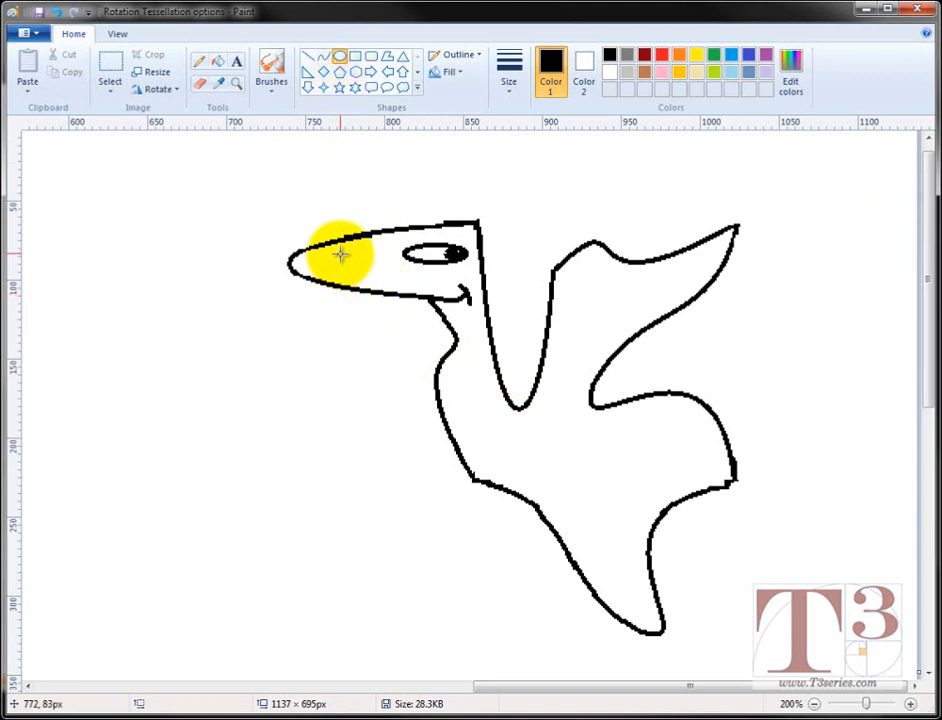
pyautogui.moveTo(340, 255); pyautogui.dragTo(345, 259)
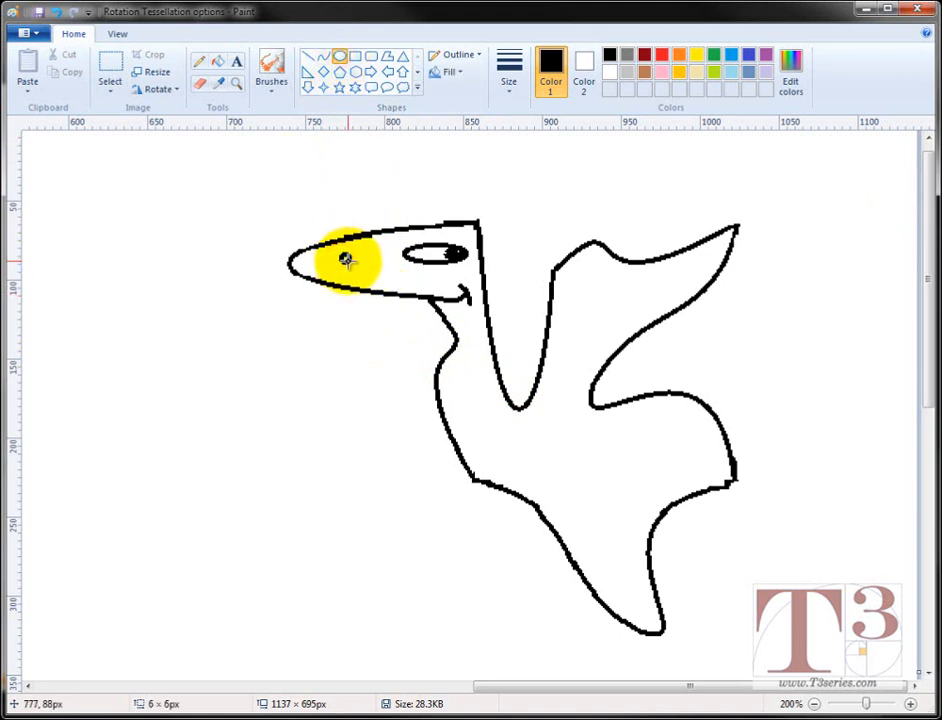
pyautogui.click(387, 180)
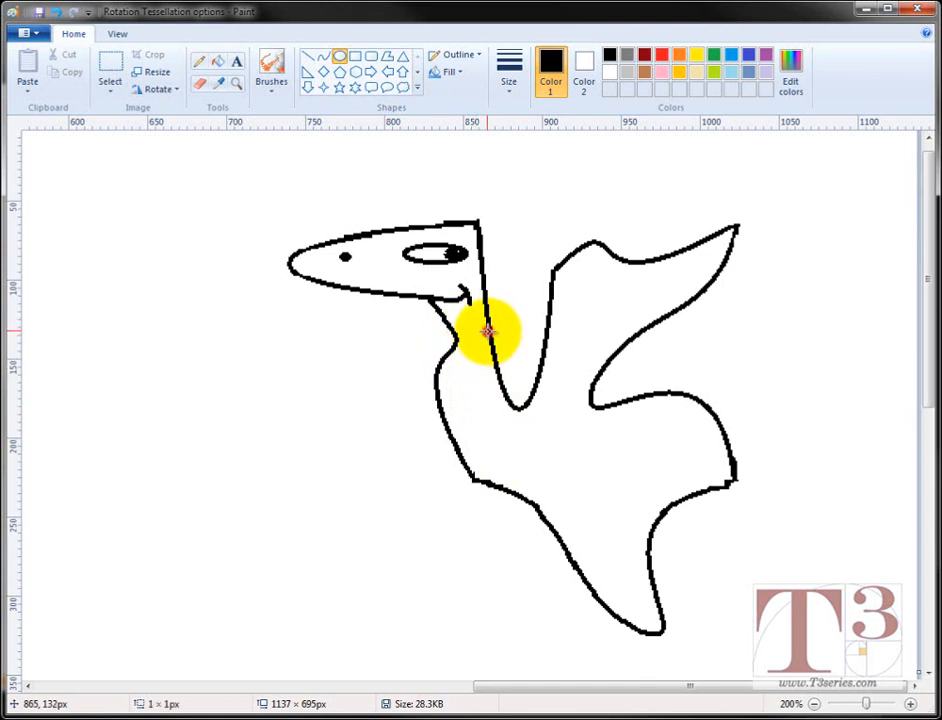
pyautogui.moveTo(486, 332)
pyautogui.mouseDown()
pyautogui.moveTo(491, 470)
pyautogui.moveTo(540, 467)
pyautogui.moveTo(545, 484)
pyautogui.moveTo(560, 458)
pyautogui.mouseUp()
pyautogui.hotkey('ctrl', 'z')
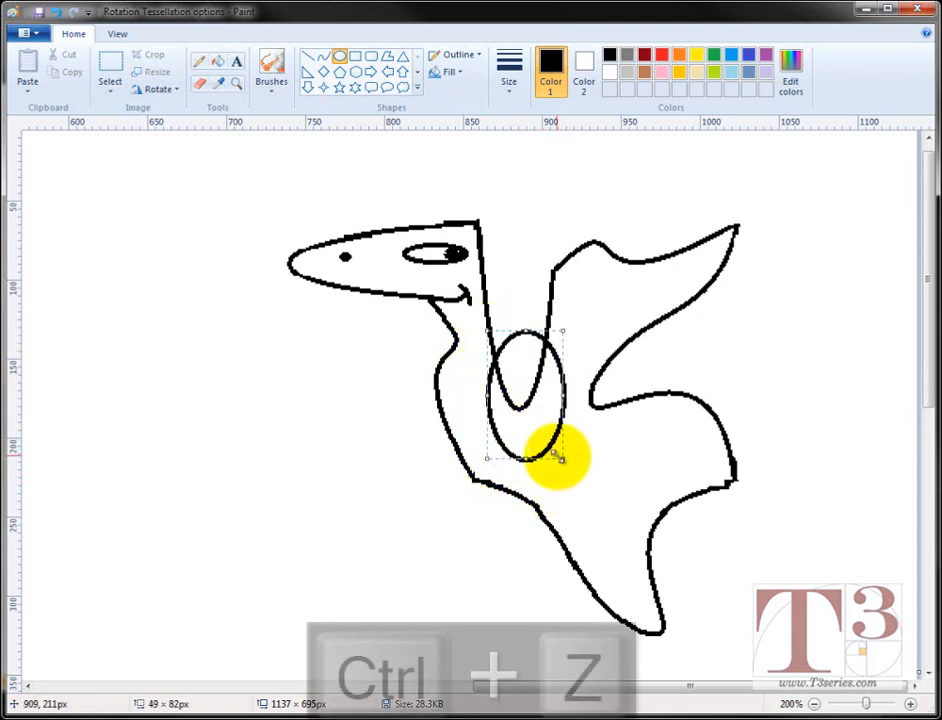
pyautogui.hotkey('ctrl', 'z')
# Draw a belly curve about 60 × 91 px from the throat notch into the lower body, bowed toward the chest outline
pyautogui.click(322, 58)
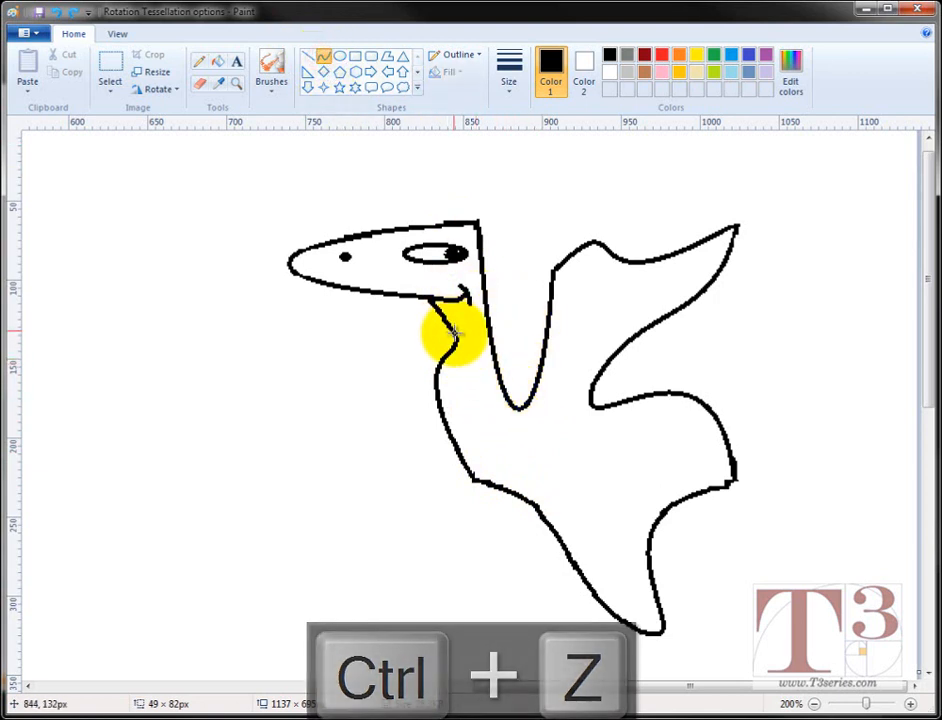
pyautogui.moveTo(454, 333); pyautogui.dragTo(552, 483)
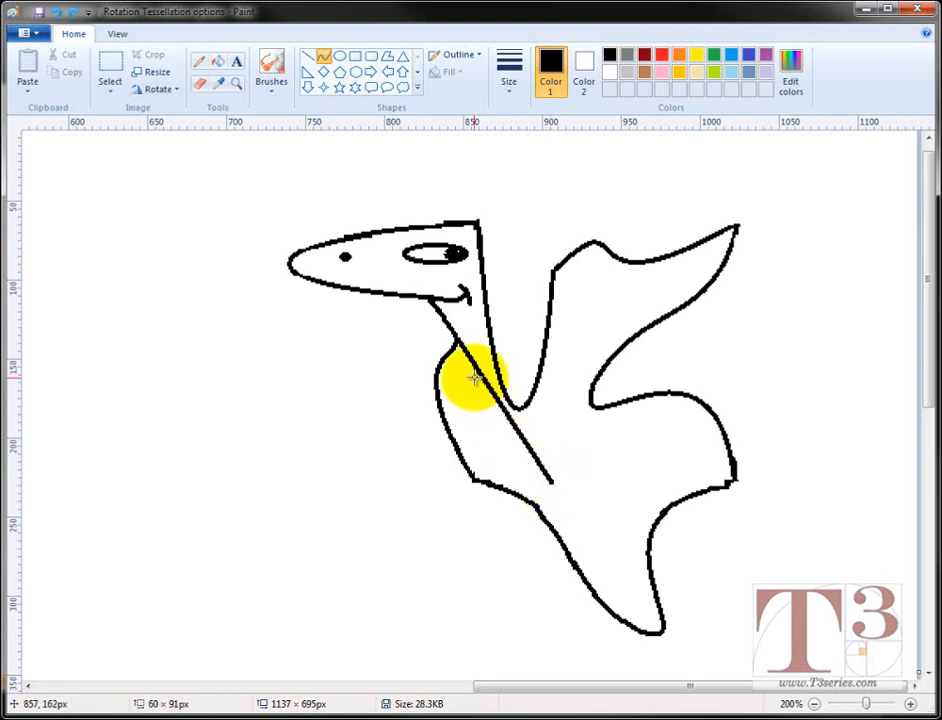
pyautogui.moveTo(475, 377); pyautogui.dragTo(461, 412)
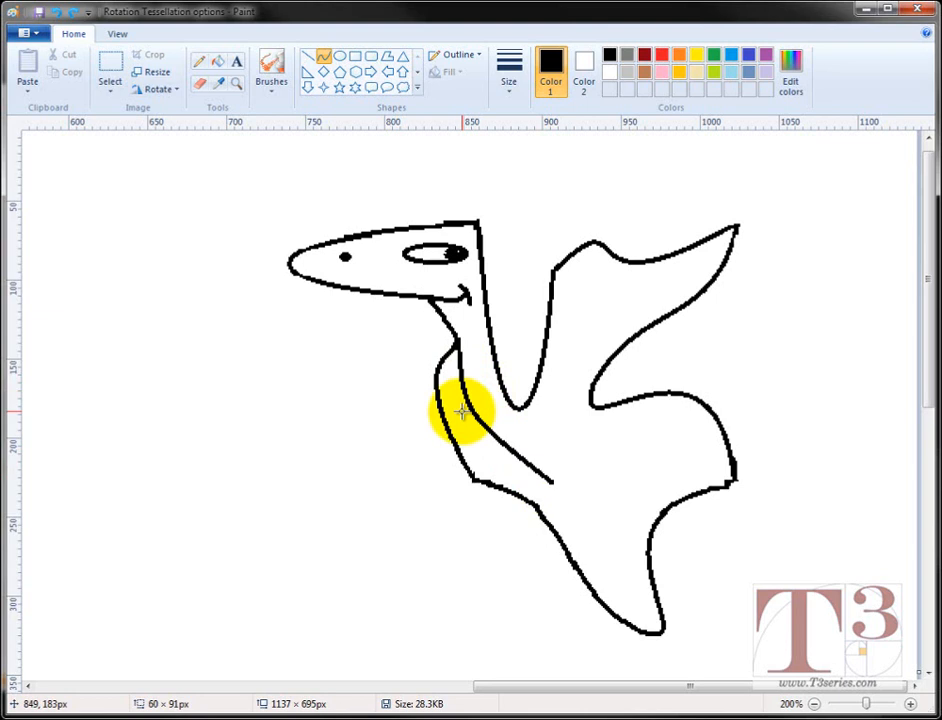
pyautogui.click(283, 411)
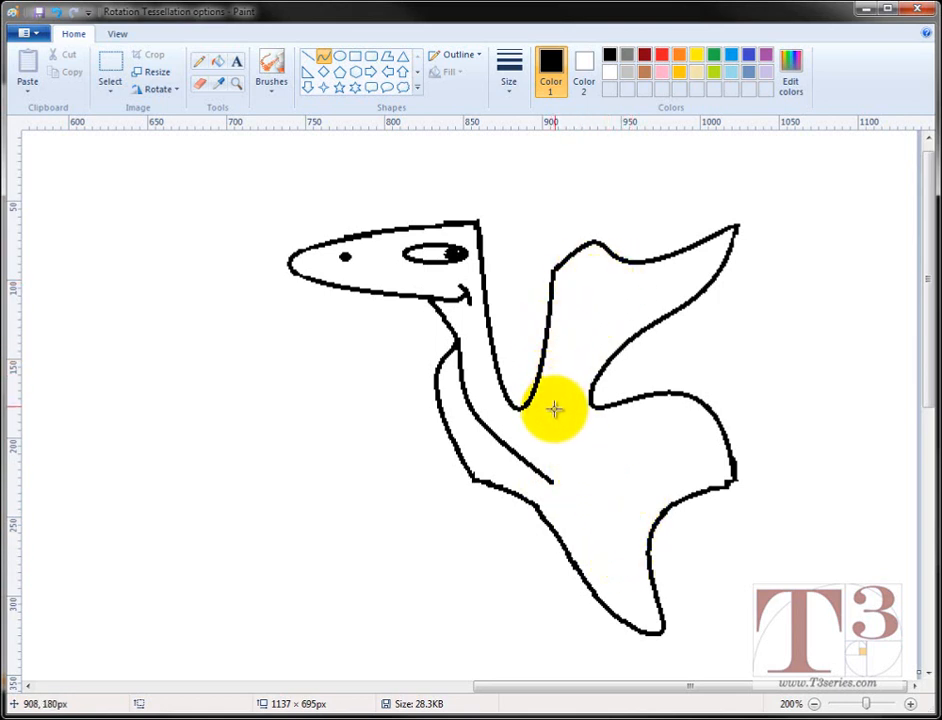
# Draw a nearly vertical curve about 11 × 86 px just inside the wing's front edge, bowed slightly toward the wing
pyautogui.moveTo(553, 409); pyautogui.dragTo(561, 280)
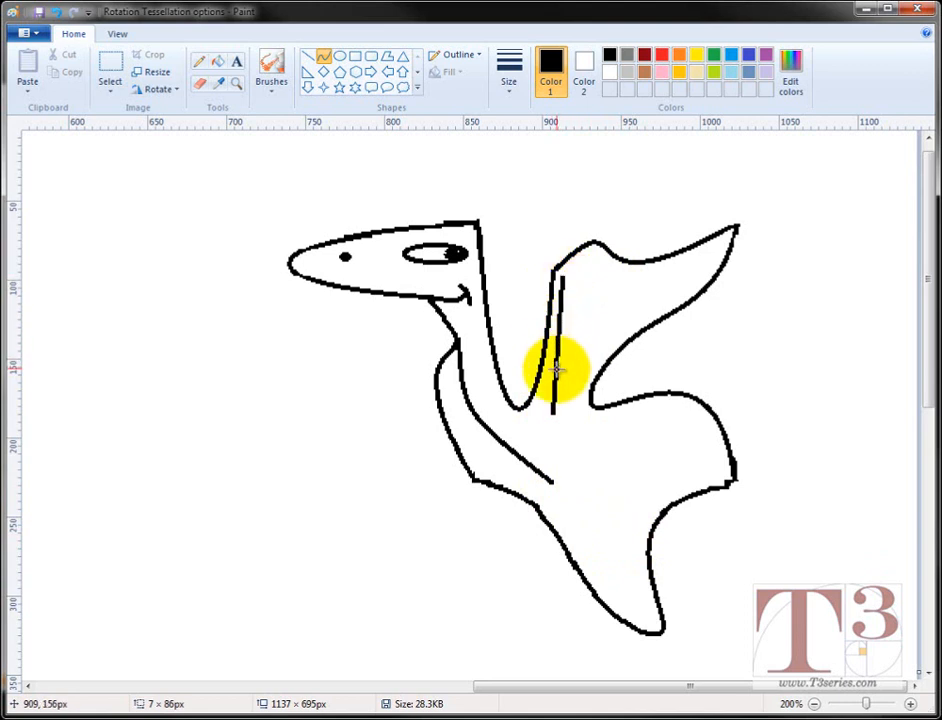
pyautogui.moveTo(557, 370); pyautogui.dragTo(565, 370)
pyautogui.moveTo(565, 322); pyautogui.dragTo(567, 319)
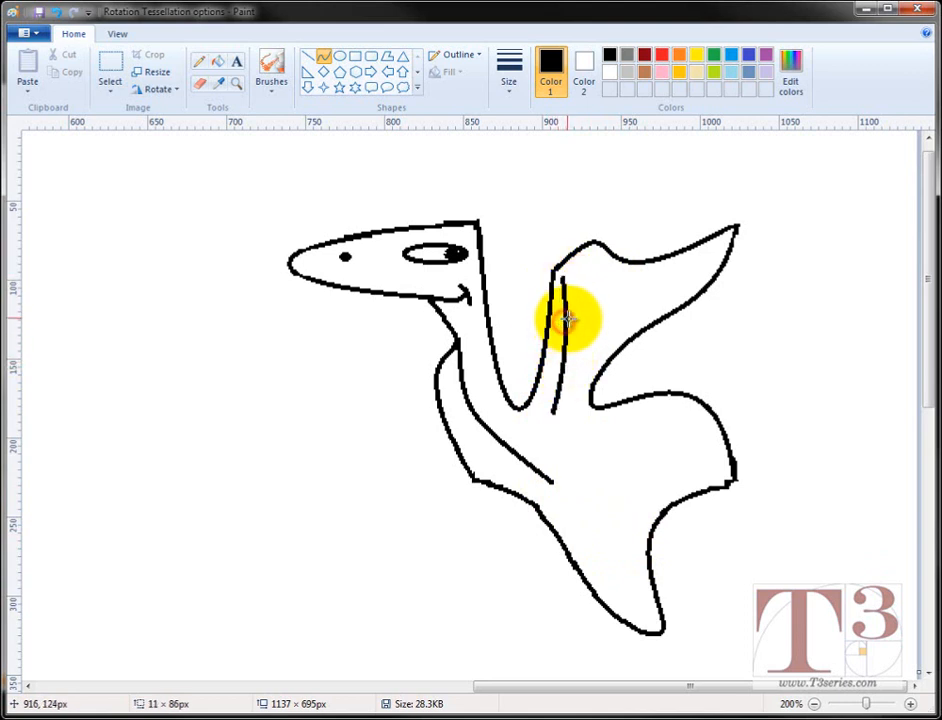
pyautogui.click(601, 299)
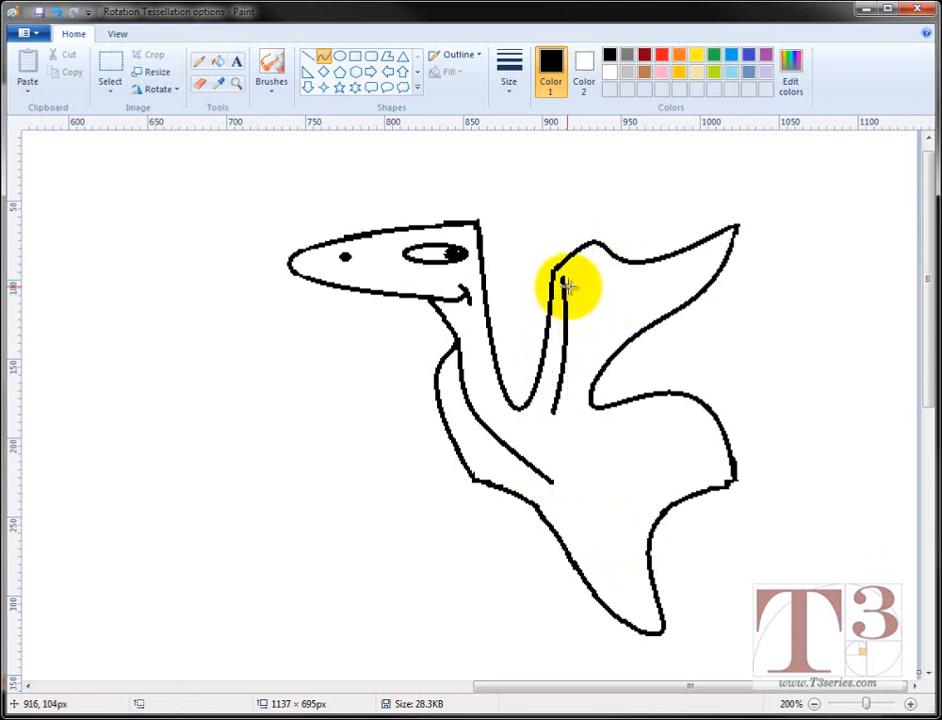
# Draw two downward-bowed feather curves across the raised wing, the upper about 85 × 21 px and the lower about 61 × 15 px
pyautogui.moveTo(573, 280); pyautogui.dragTo(709, 255)
pyautogui.moveTo(620, 283); pyautogui.dragTo(635, 285)
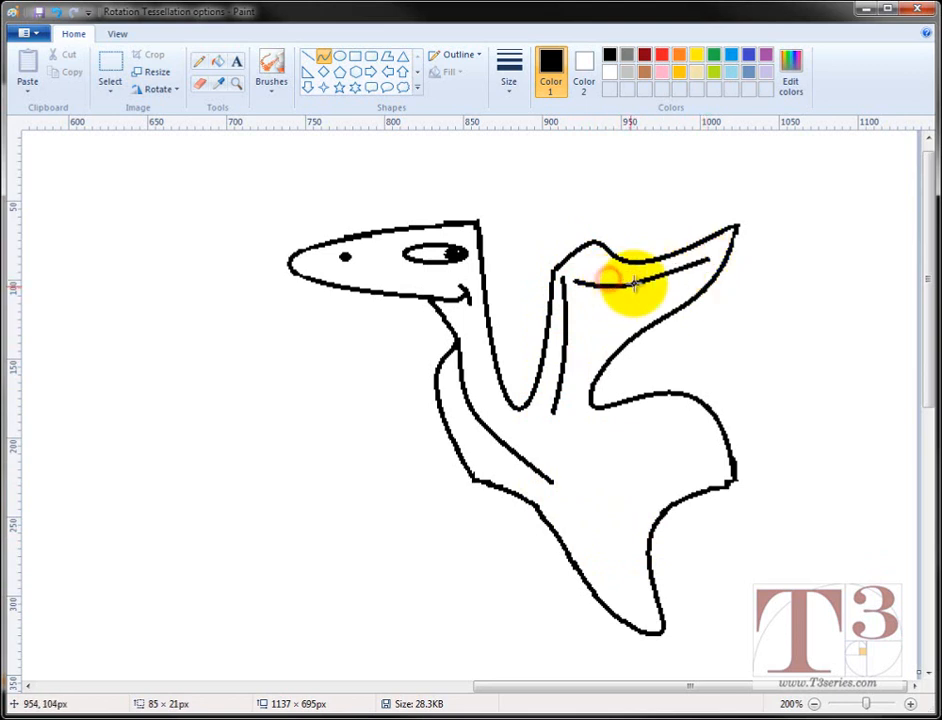
pyautogui.click(784, 302)
pyautogui.moveTo(584, 309)
pyautogui.mouseDown()
pyautogui.moveTo(651, 309)
pyautogui.moveTo(681, 293)
pyautogui.mouseUp()
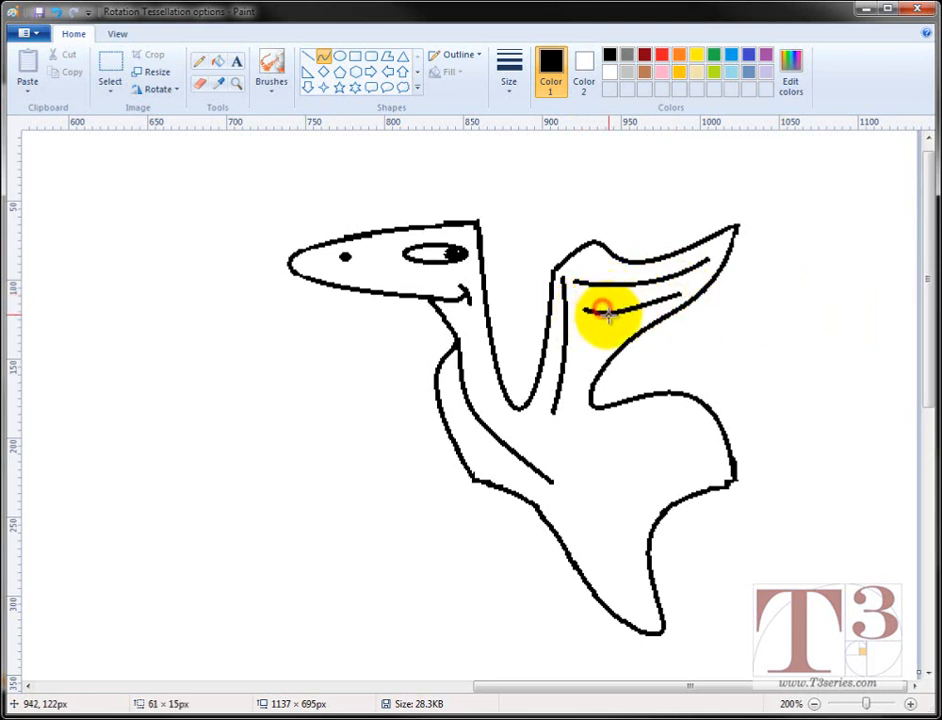
pyautogui.moveTo(601, 311); pyautogui.dragTo(641, 315)
pyautogui.click(725, 334)
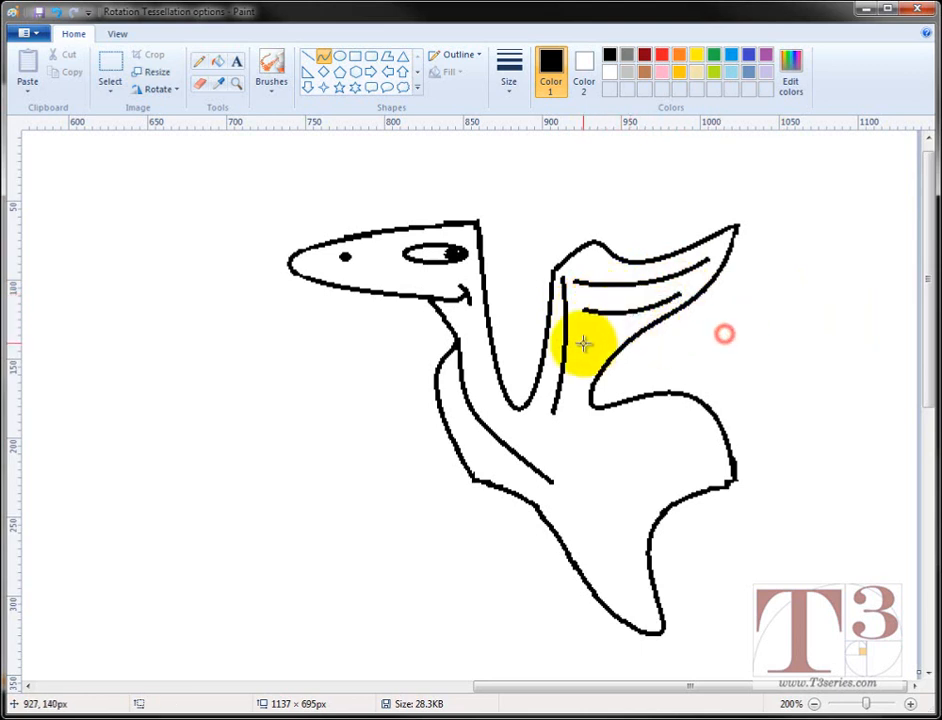
pyautogui.moveTo(581, 332)
pyautogui.mouseDown()
pyautogui.moveTo(628, 334)
pyautogui.moveTo(597, 340)
pyautogui.mouseUp()
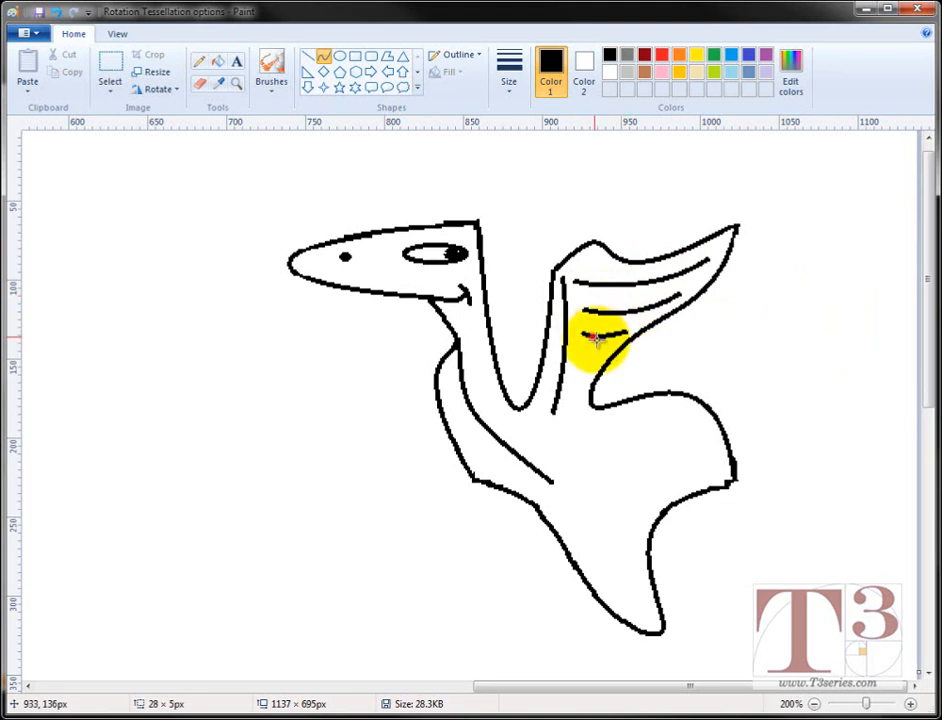
pyautogui.click(742, 370)
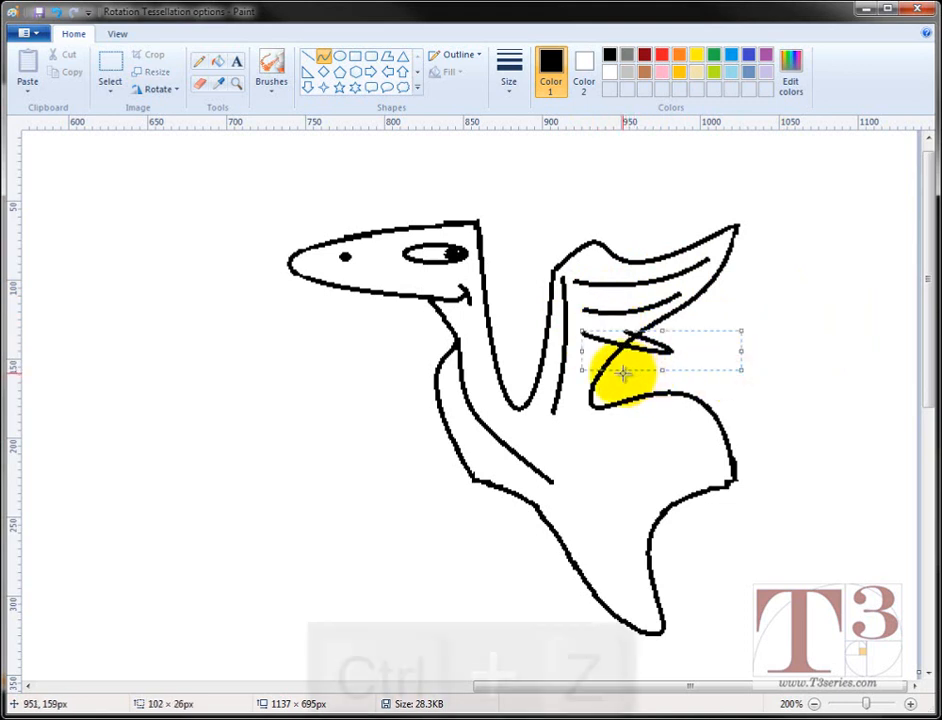
pyautogui.hotkey('ctrl', 'z')
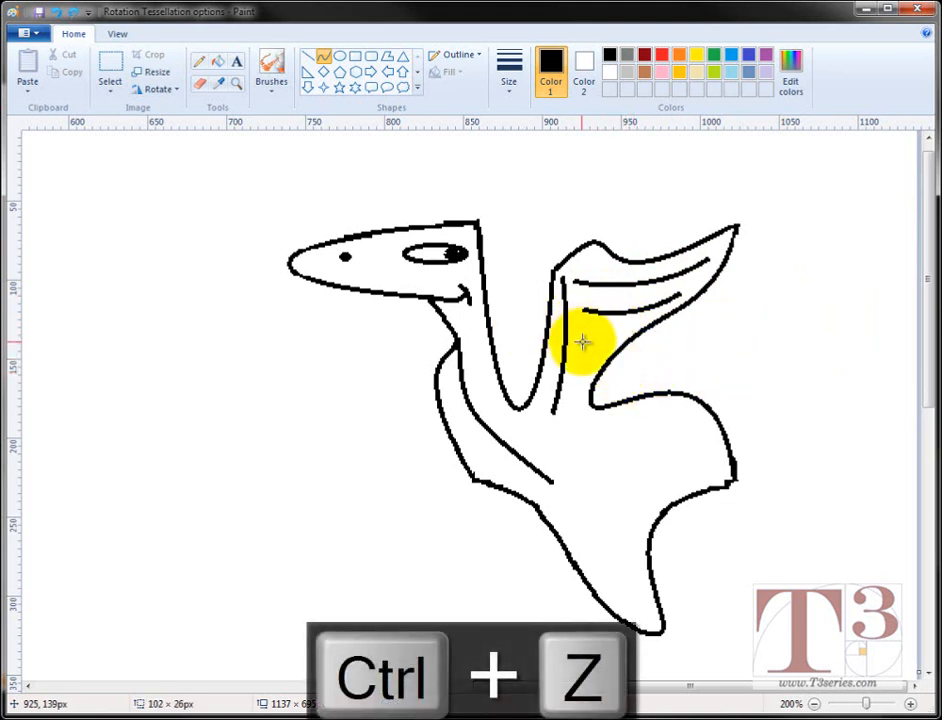
# Draw a short third feather curve about 30 × 11 px beneath the other two on the wing
pyautogui.moveTo(582, 341)
pyautogui.mouseDown()
pyautogui.moveTo(623, 328)
pyautogui.moveTo(599, 341)
pyautogui.mouseUp()
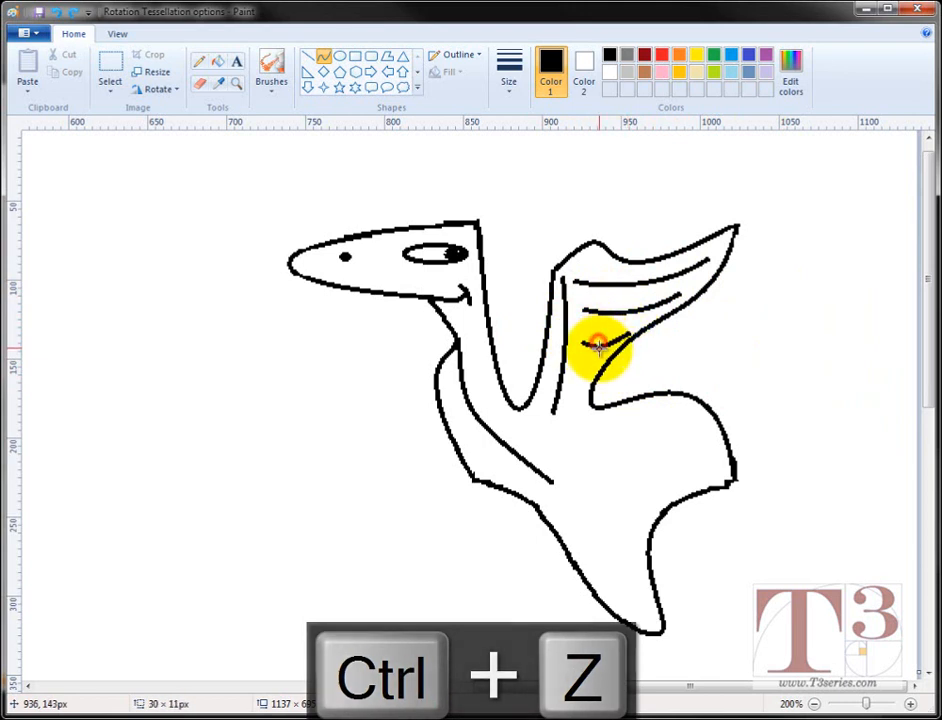
pyautogui.click(715, 347)
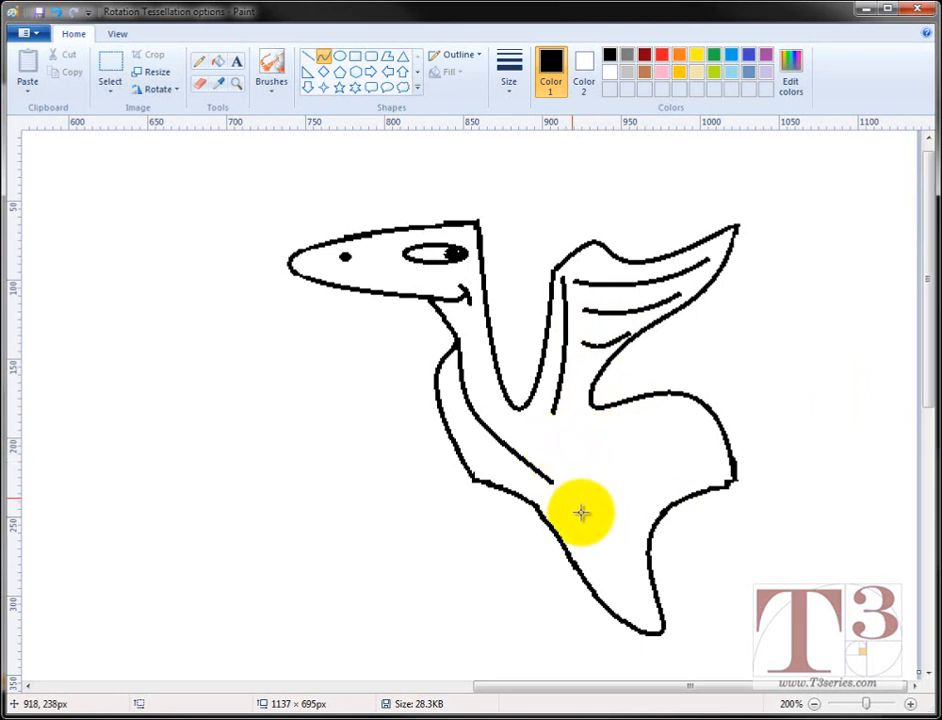
# Draw a rising row of three touching ovals on the lower body, about 19 × 17, 17 × 14 and 10 × 9 px
pyautogui.click(340, 57)
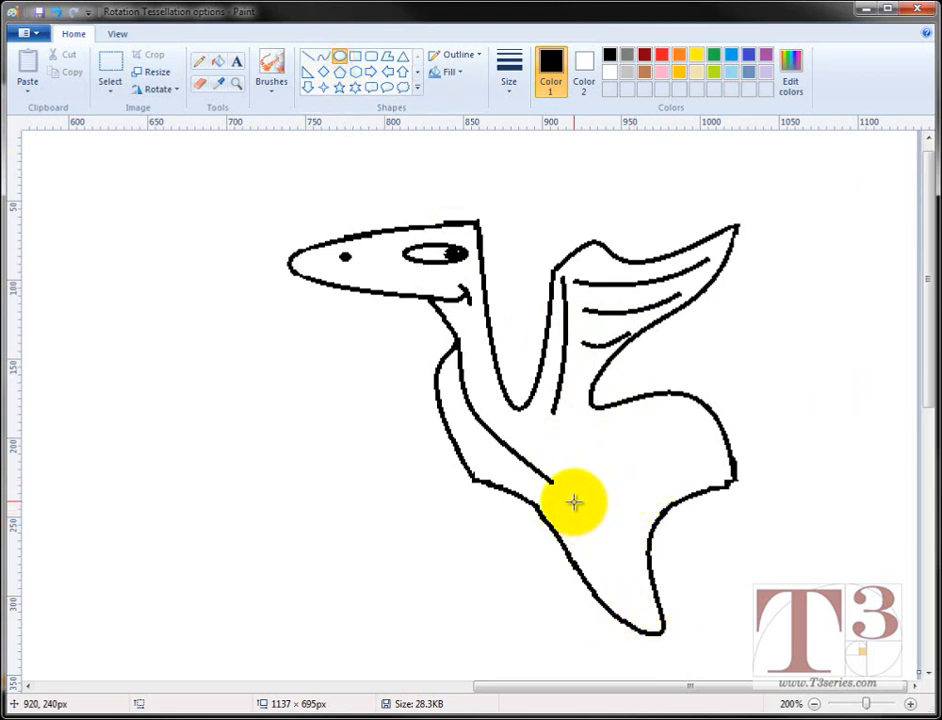
pyautogui.moveTo(580, 496); pyautogui.dragTo(609, 520)
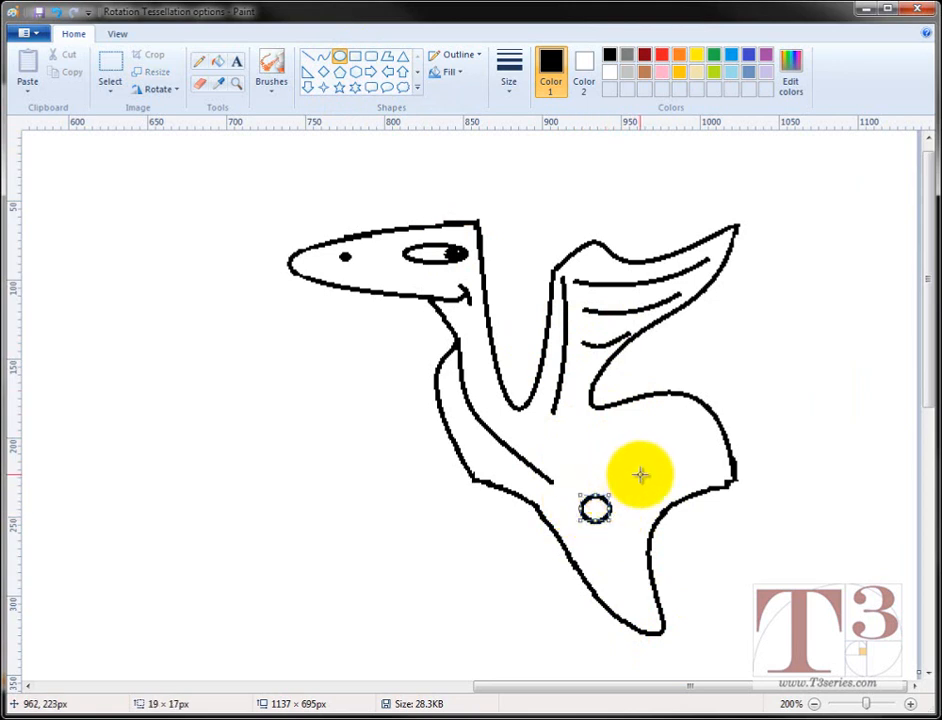
pyautogui.moveTo(599, 468); pyautogui.dragTo(623, 494)
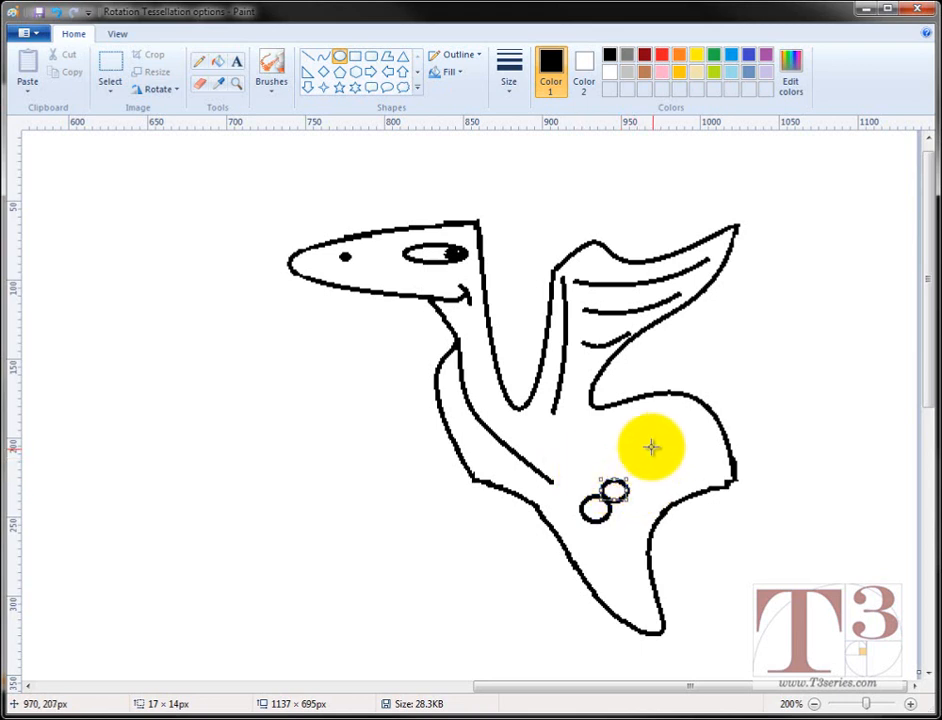
pyautogui.moveTo(637, 440); pyautogui.dragTo(650, 450)
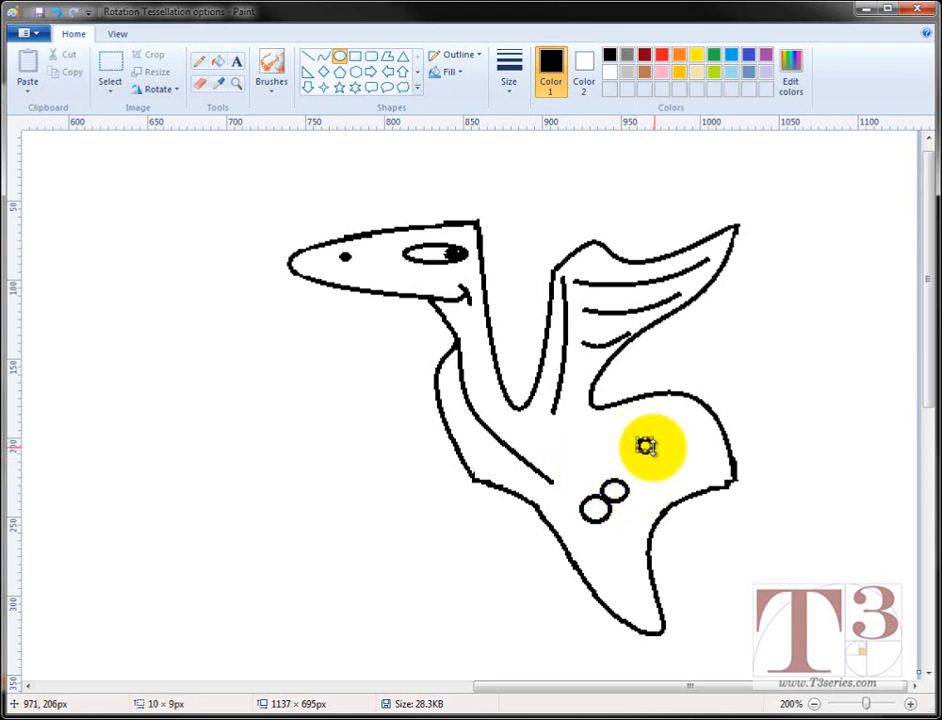
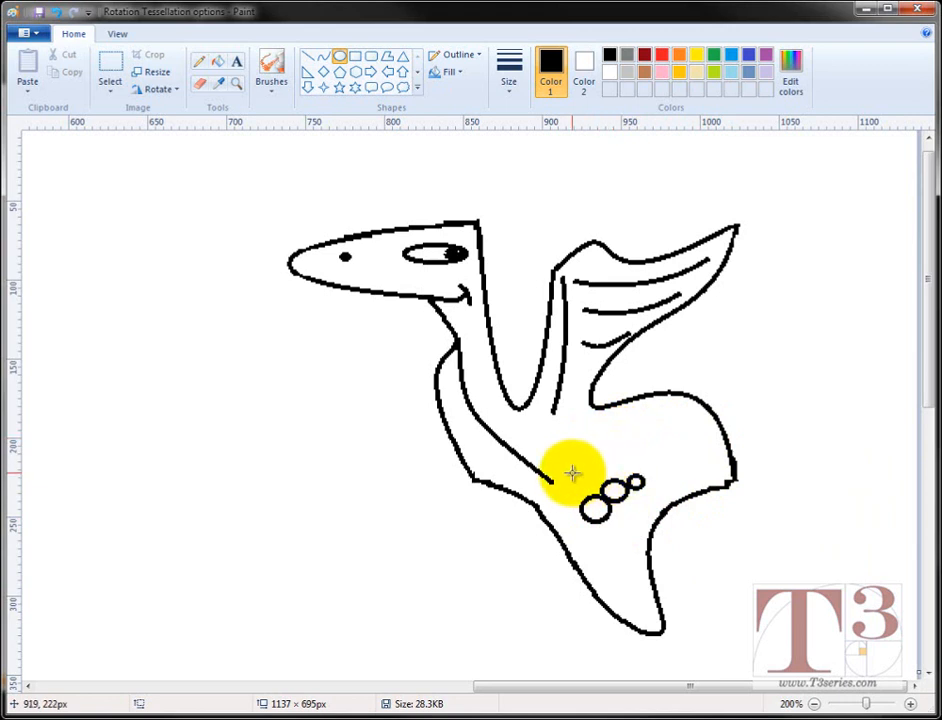
# Draw two short straight lines fanning up from the middle oval, the first about 19 × 14 px
pyautogui.moveTo(571, 472); pyautogui.dragTo(603, 485)
pyautogui.hotkey('ctrl', 'z')
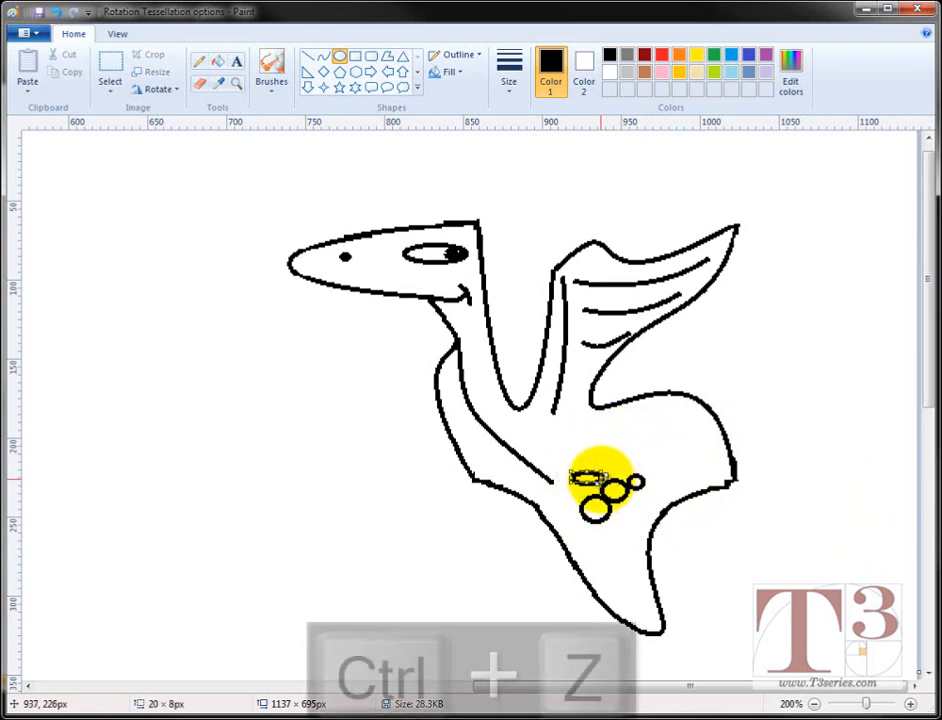
pyautogui.click(308, 57)
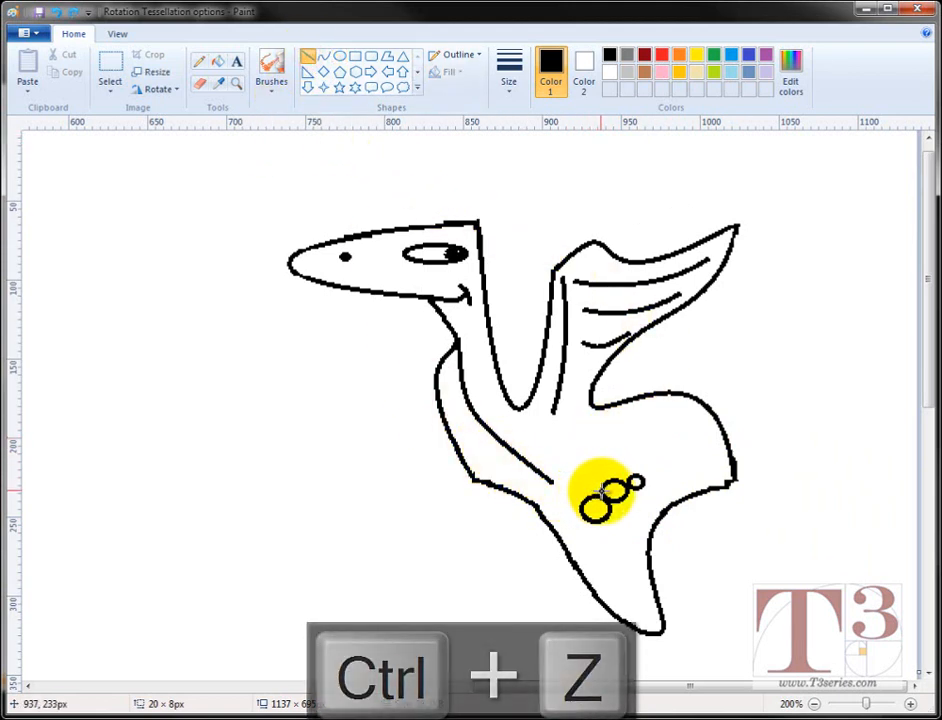
pyautogui.moveTo(602, 490)
pyautogui.mouseDown()
pyautogui.moveTo(564, 467)
pyautogui.moveTo(572, 471)
pyautogui.mouseUp()
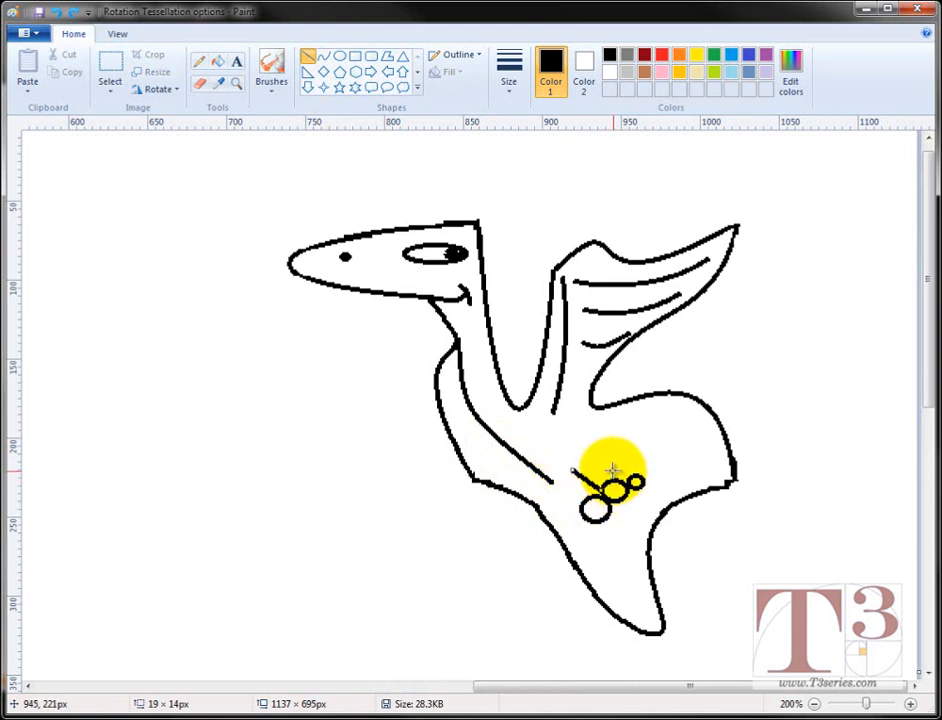
pyautogui.moveTo(594, 457); pyautogui.dragTo(610, 486)
pyautogui.hotkey('ctrl', 'z')
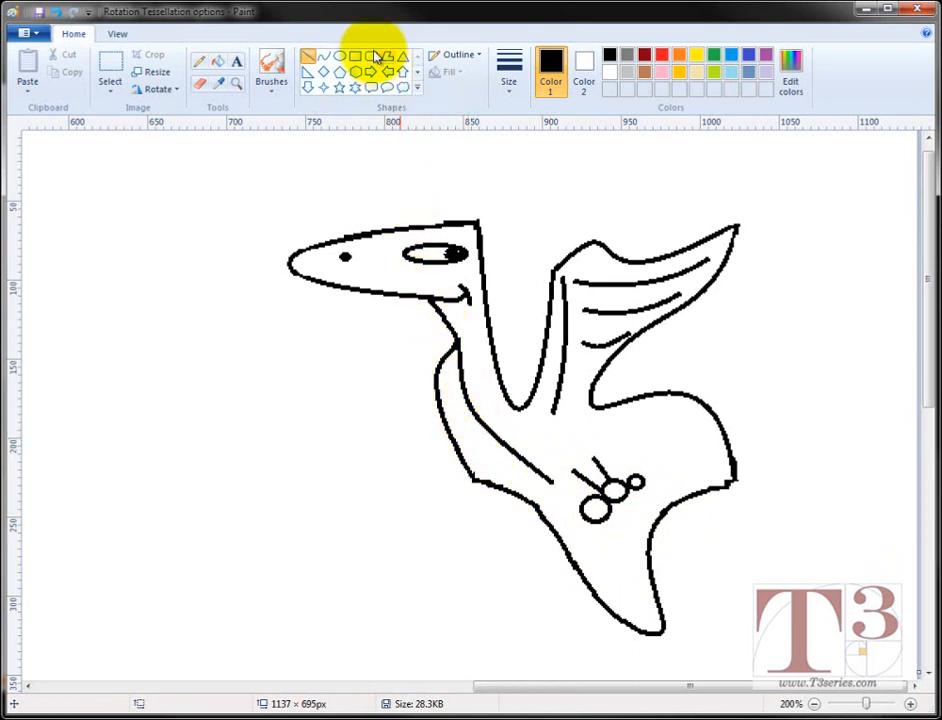
# Draw three short curved bands across the strip between the chest outline and the belly curve
pyautogui.click(324, 57)
pyautogui.moveTo(440, 380)
pyautogui.mouseDown()
pyautogui.moveTo(460, 391)
pyautogui.moveTo(450, 404)
pyautogui.moveTo(444, 398)
pyautogui.moveTo(466, 409)
pyautogui.moveTo(448, 416)
pyautogui.moveTo(482, 426)
pyautogui.moveTo(454, 428)
pyautogui.mouseUp()
pyautogui.click(488, 456)
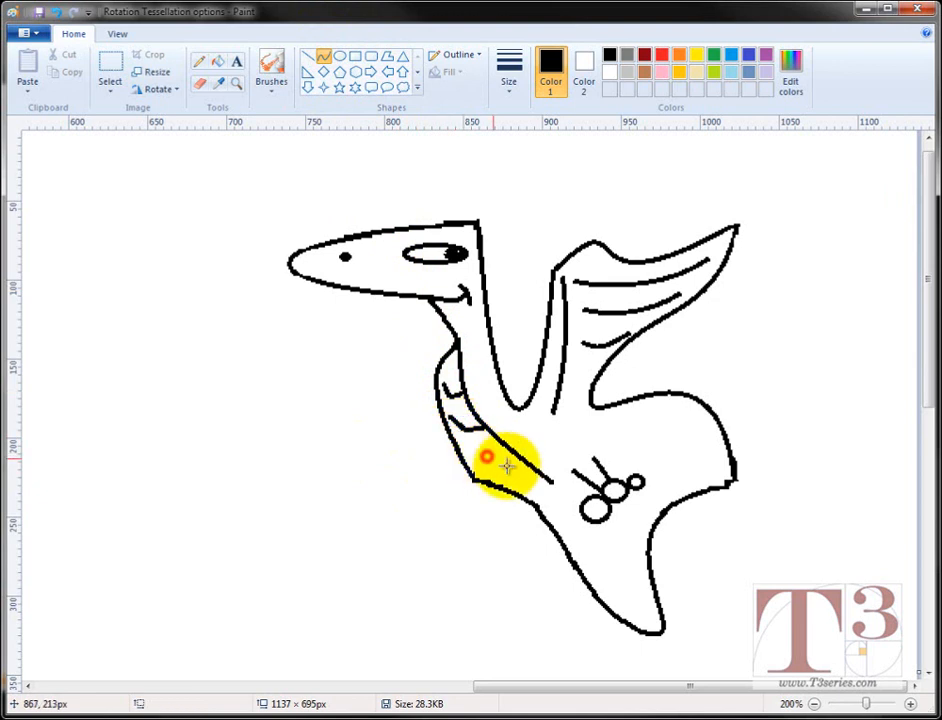
pyautogui.moveTo(509, 457)
pyautogui.mouseDown()
pyautogui.moveTo(479, 463)
pyautogui.moveTo(518, 466)
pyautogui.moveTo(495, 457)
pyautogui.moveTo(525, 487)
pyautogui.mouseUp()
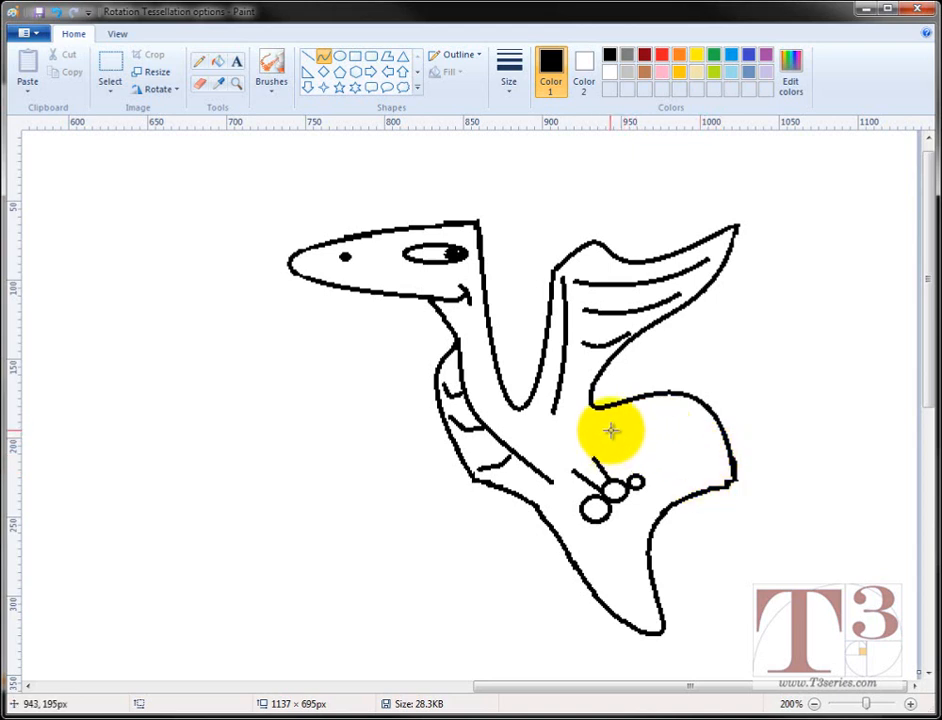
# Draw two upward-bowed feather curves in the tail's upper lobe, the upper about 67 px wide and the lower about 61 × 19 px
pyautogui.moveTo(608, 429); pyautogui.dragTo(715, 433)
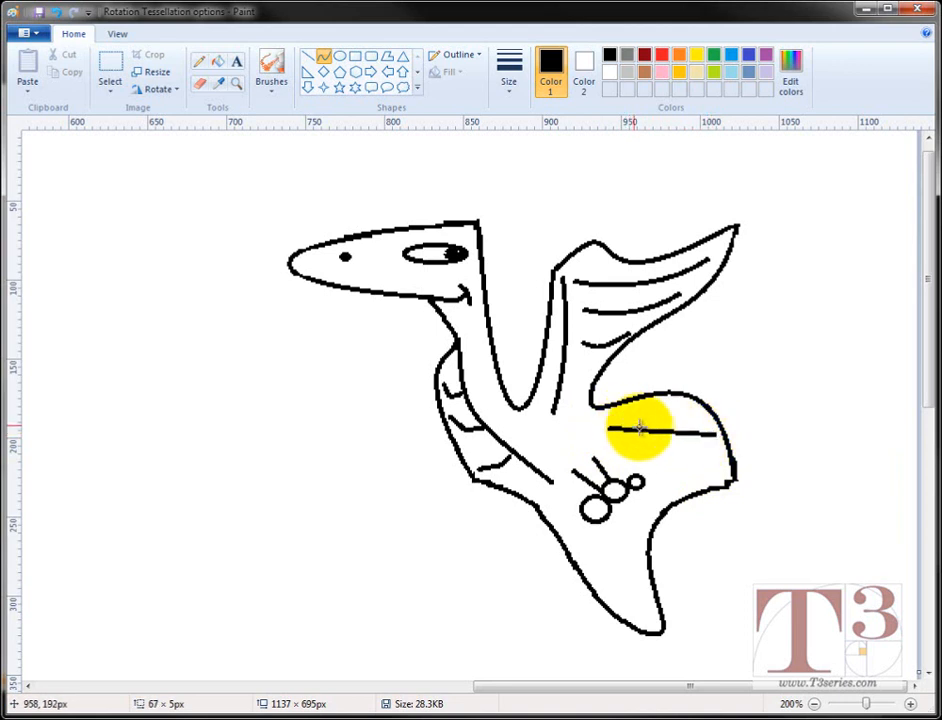
pyautogui.moveTo(635, 429); pyautogui.dragTo(706, 420)
pyautogui.click(761, 418)
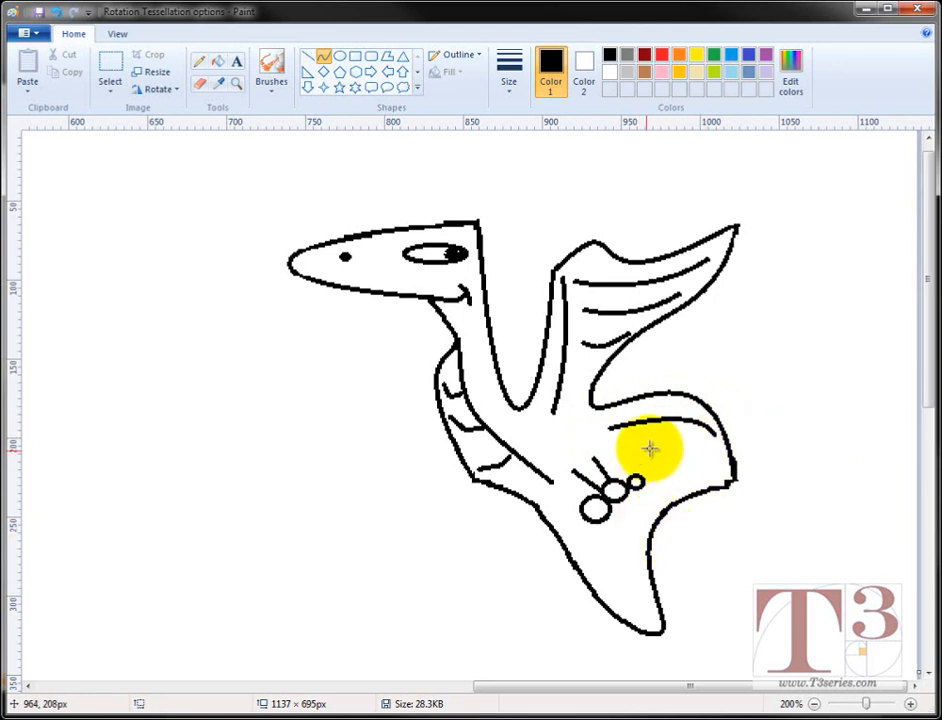
pyautogui.moveTo(636, 443); pyautogui.dragTo(691, 446)
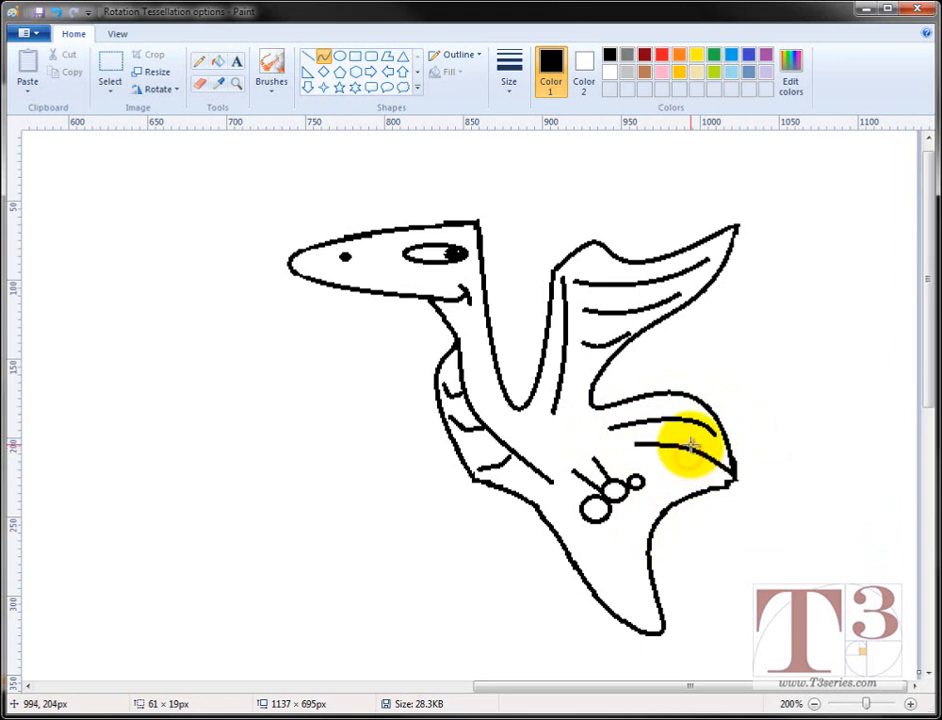
pyautogui.click(817, 471)
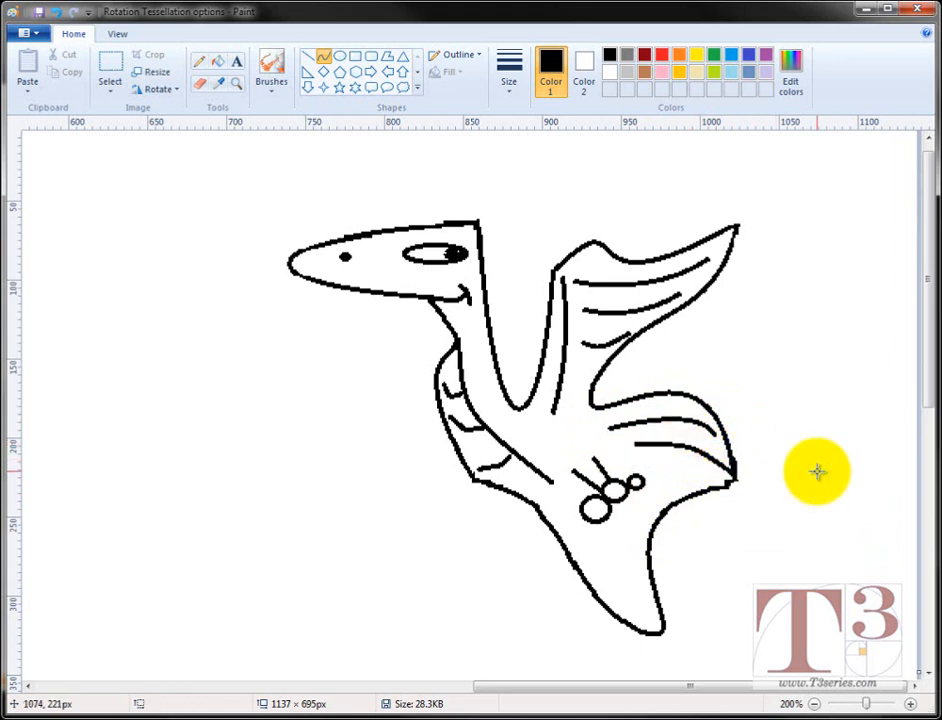
# Draw a curve along the inner edge of the tail's lower lobe and extend the belly curve to the ovals with a line about 29 × 7 px
pyautogui.moveTo(595, 551); pyautogui.dragTo(649, 625)
pyautogui.moveTo(604, 566); pyautogui.dragTo(623, 614)
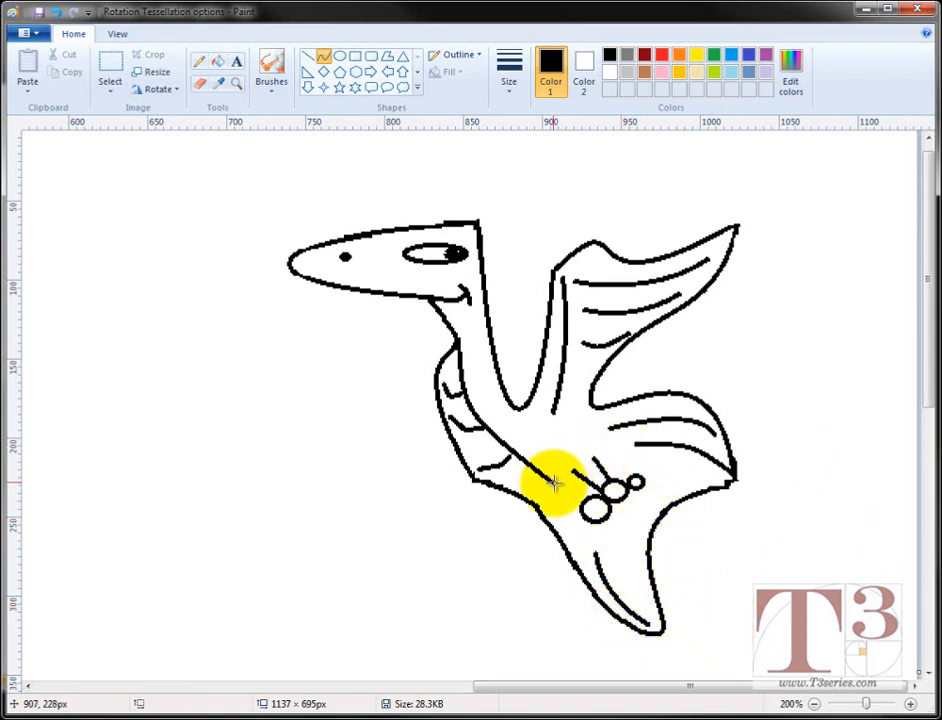
pyautogui.moveTo(553, 483); pyautogui.dragTo(599, 492)
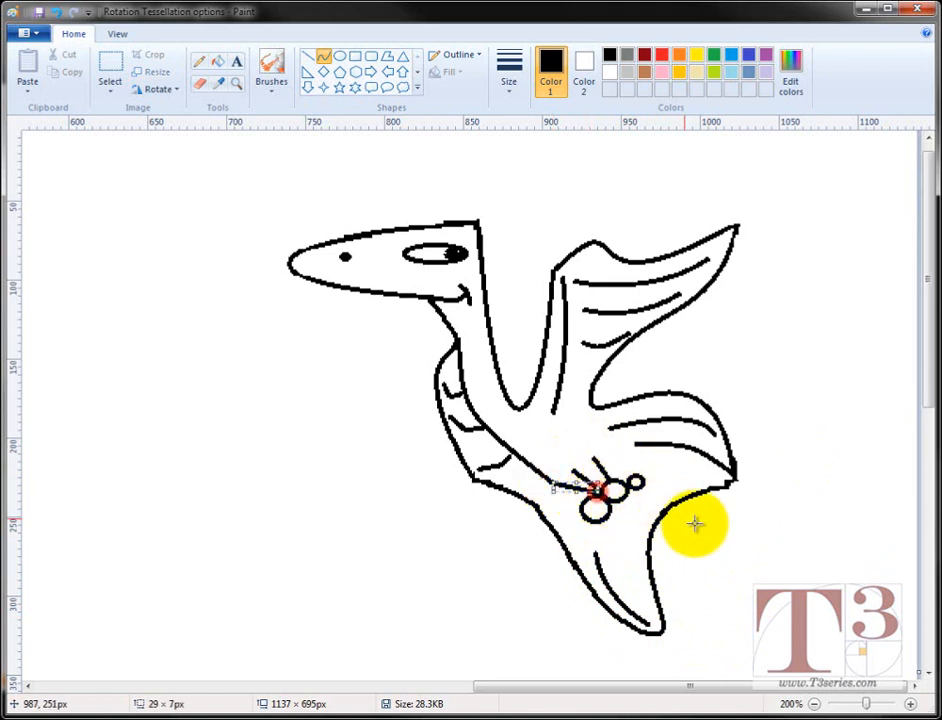
pyautogui.click(740, 543)
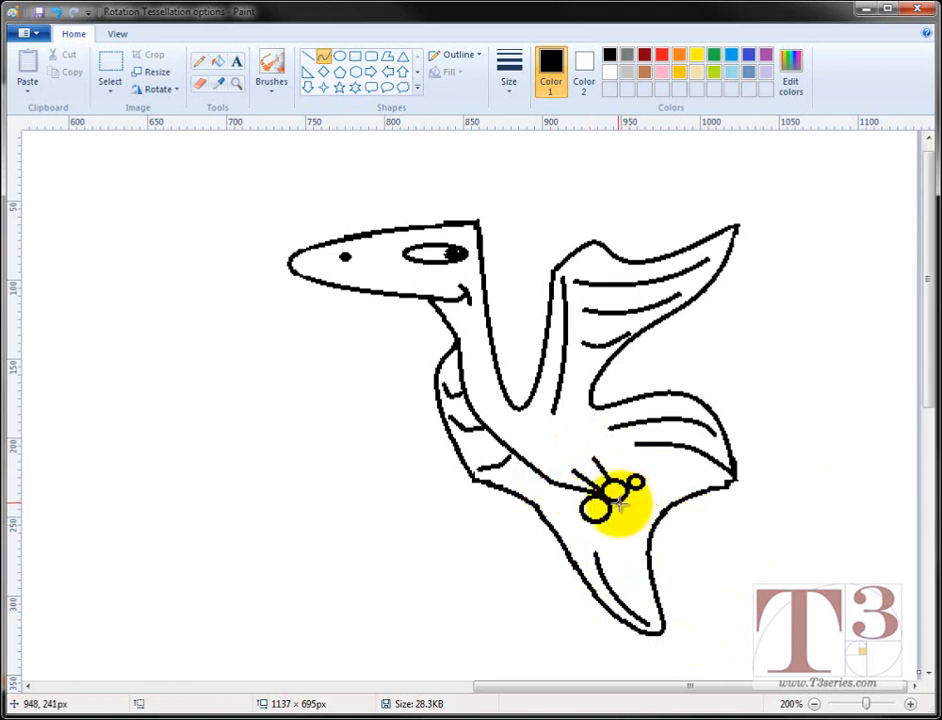
# Draw a curve about 27 × 9 px from the ovals to the notch below the tail and another about 14 × 37 px rising from that notch
pyautogui.moveTo(620, 505); pyautogui.dragTo(645, 501)
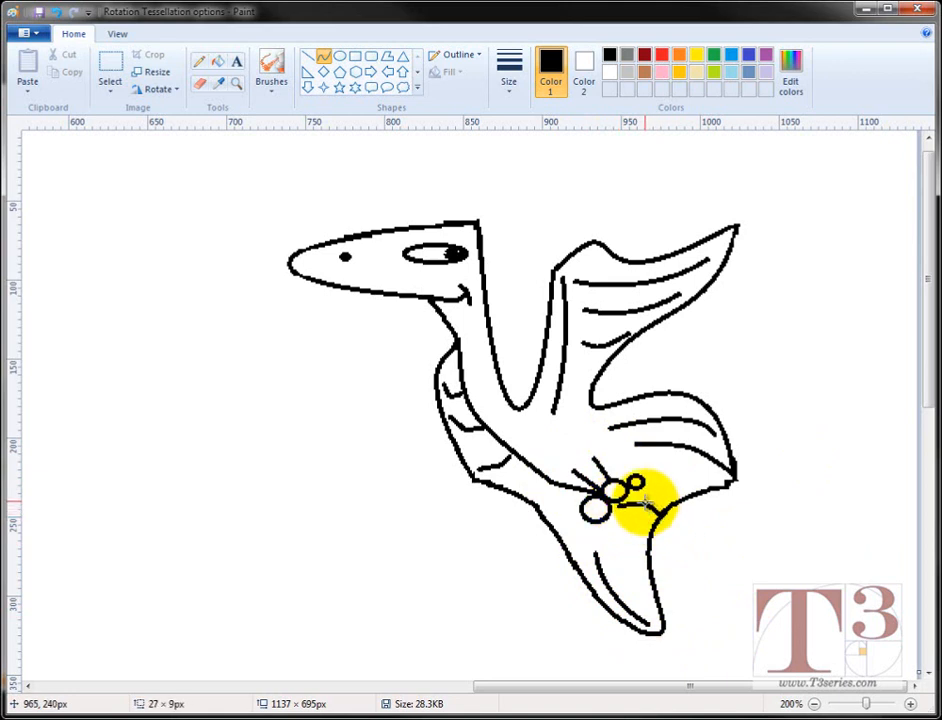
pyautogui.click(736, 541)
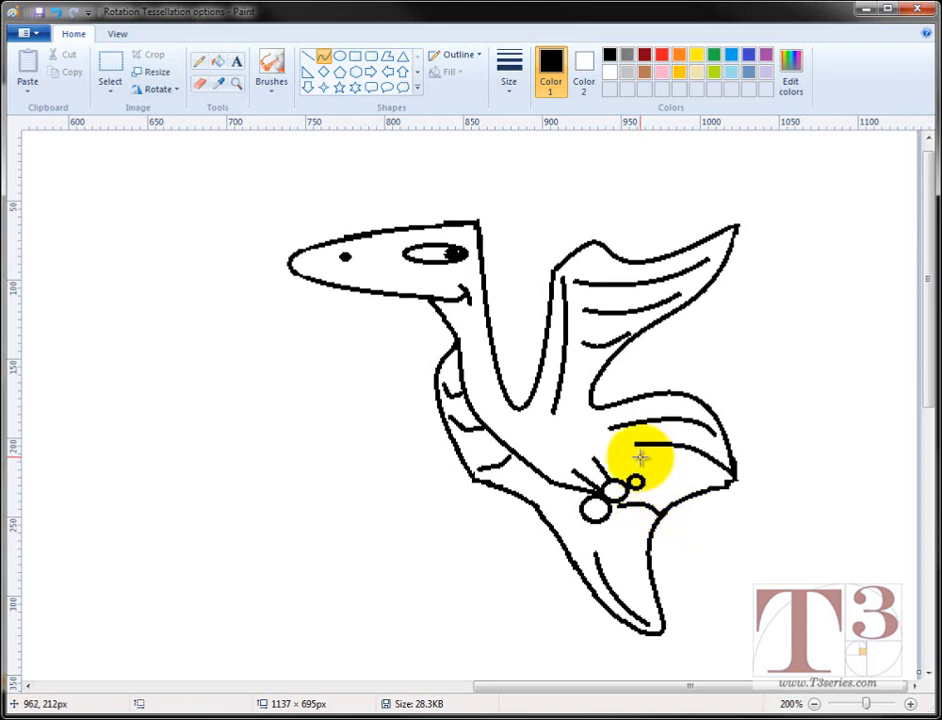
pyautogui.moveTo(640, 444)
pyautogui.mouseDown()
pyautogui.moveTo(662, 479)
pyautogui.moveTo(662, 501)
pyautogui.mouseUp()
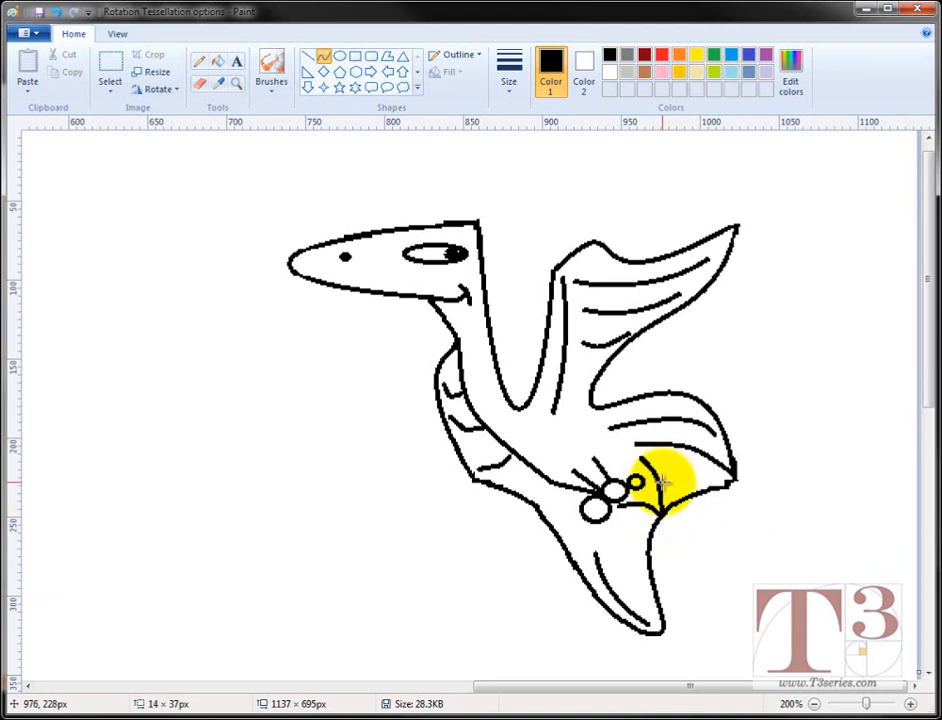
pyautogui.moveTo(662, 481); pyautogui.dragTo(678, 481)
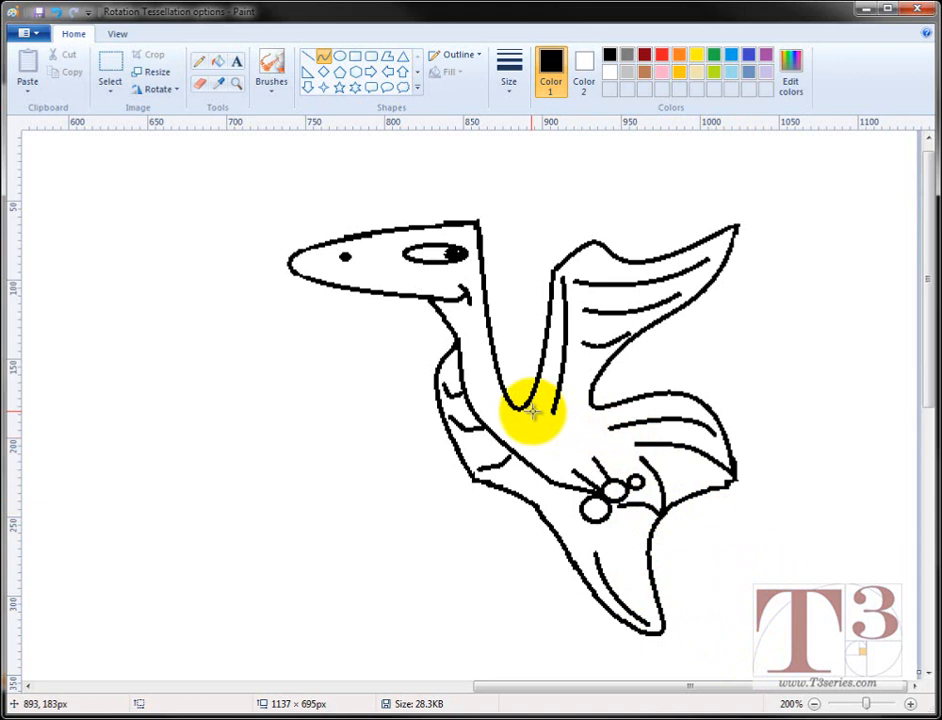
# Draw a curve about 66 × 40 px along the back, from the base of the neck to the upper end of the hip curve
pyautogui.moveTo(535, 411); pyautogui.dragTo(640, 458)
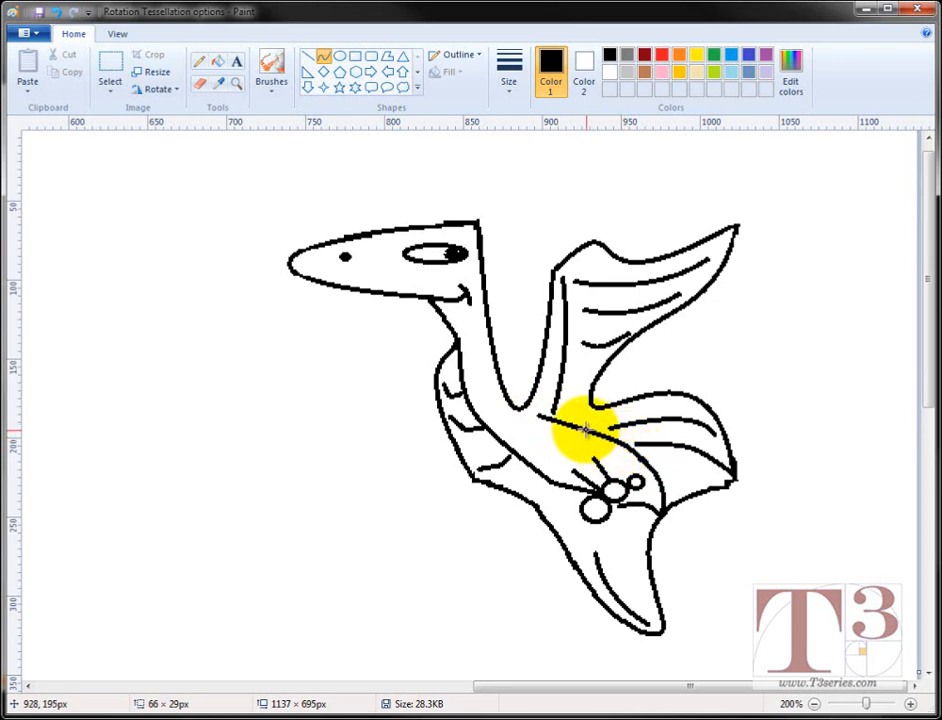
pyautogui.moveTo(582, 431)
pyautogui.mouseDown()
pyautogui.moveTo(533, 418)
pyautogui.moveTo(509, 426)
pyautogui.moveTo(630, 450)
pyautogui.moveTo(640, 425)
pyautogui.moveTo(589, 431)
pyautogui.moveTo(574, 406)
pyautogui.moveTo(539, 392)
pyautogui.moveTo(538, 431)
pyautogui.moveTo(507, 428)
pyautogui.moveTo(557, 414)
pyautogui.mouseUp()
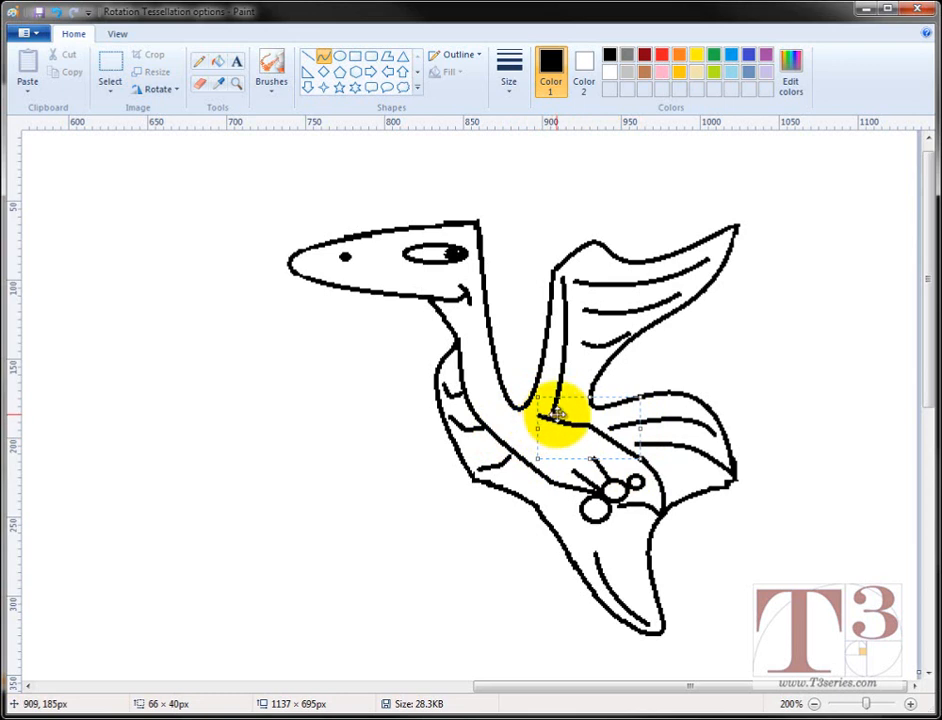
pyautogui.click(801, 441)
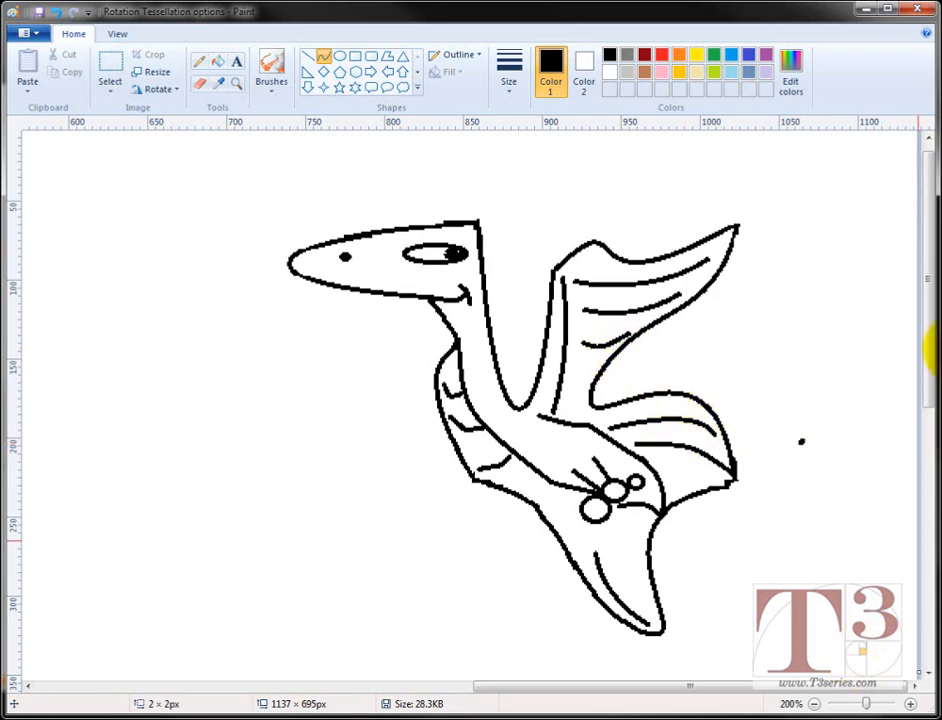
# On the lower-right tile, draw an upward-bowed curve about 46 × 33 px from the outline's upper-left corner to the inner notch tip
pyautogui.moveTo(929, 305); pyautogui.dragTo(869, 564)
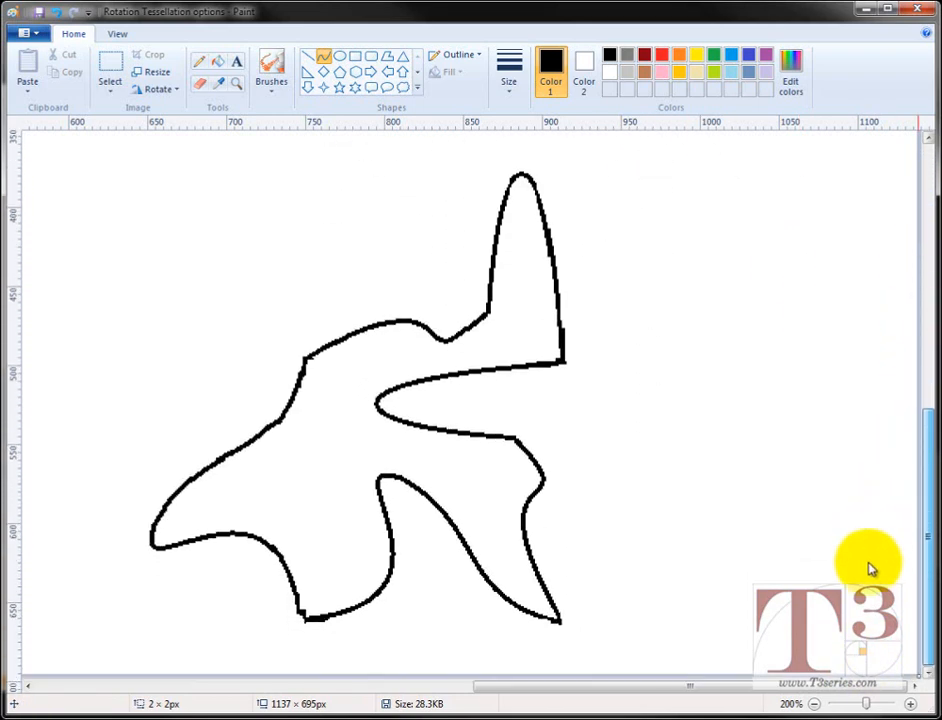
pyautogui.moveTo(740, 686); pyautogui.dragTo(666, 688)
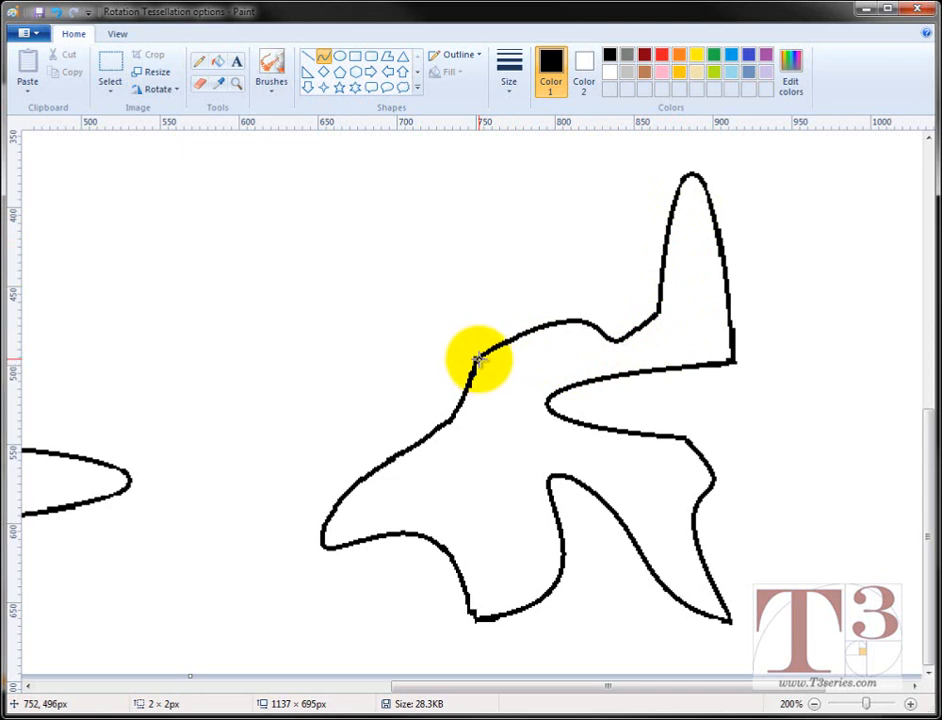
pyautogui.moveTo(479, 360); pyautogui.dragTo(565, 386)
pyautogui.hotkey('ctrl', 'z')
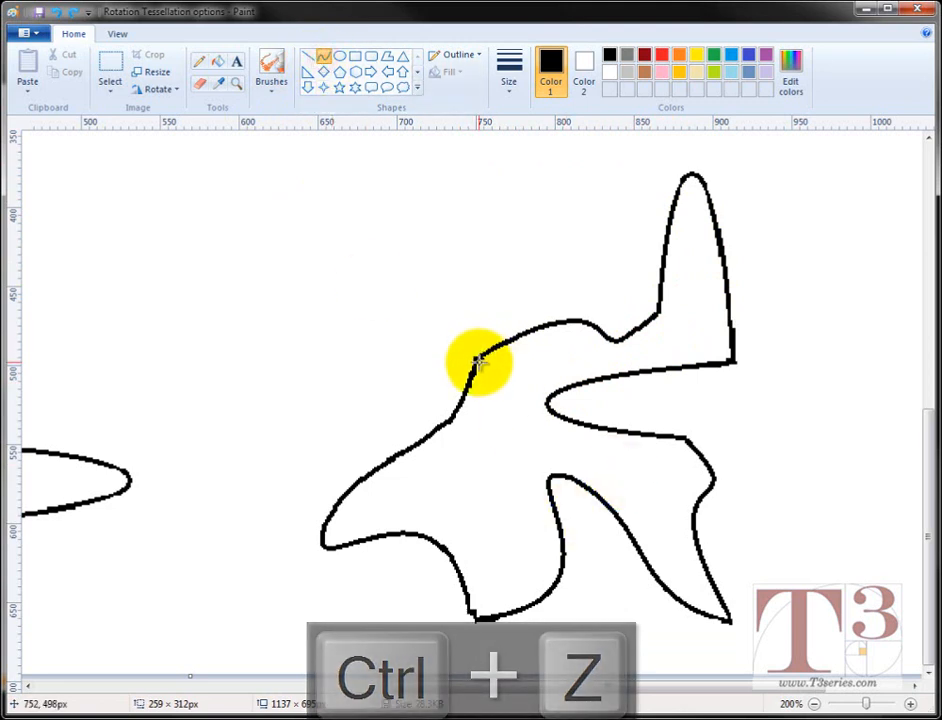
pyautogui.moveTo(477, 357)
pyautogui.mouseDown()
pyautogui.moveTo(548, 390)
pyautogui.moveTo(550, 402)
pyautogui.mouseUp()
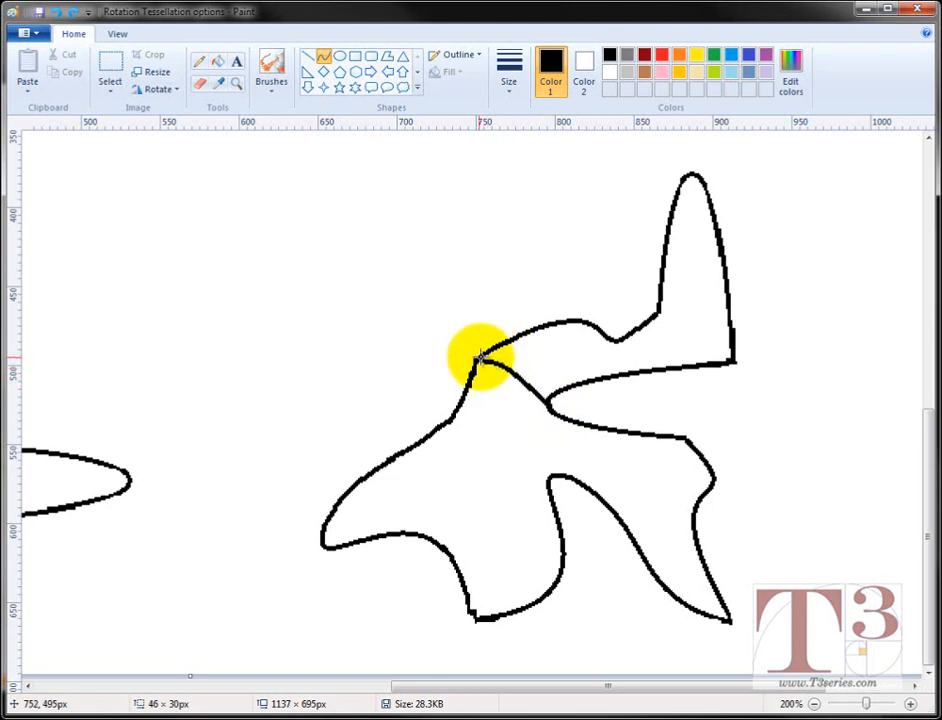
pyautogui.moveTo(525, 378); pyautogui.dragTo(536, 367)
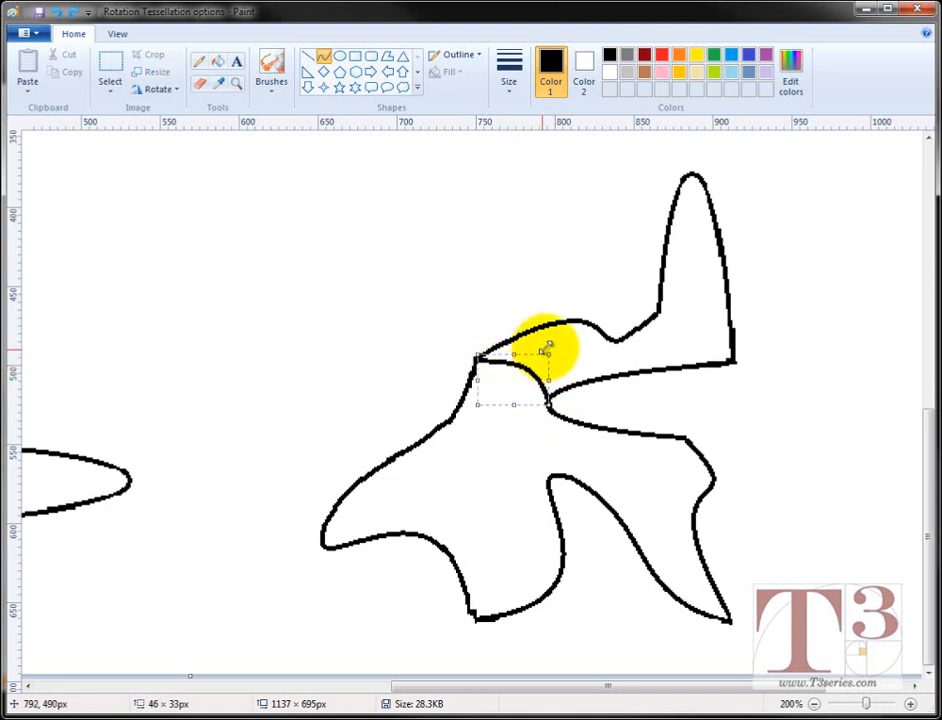
pyautogui.click(557, 342)
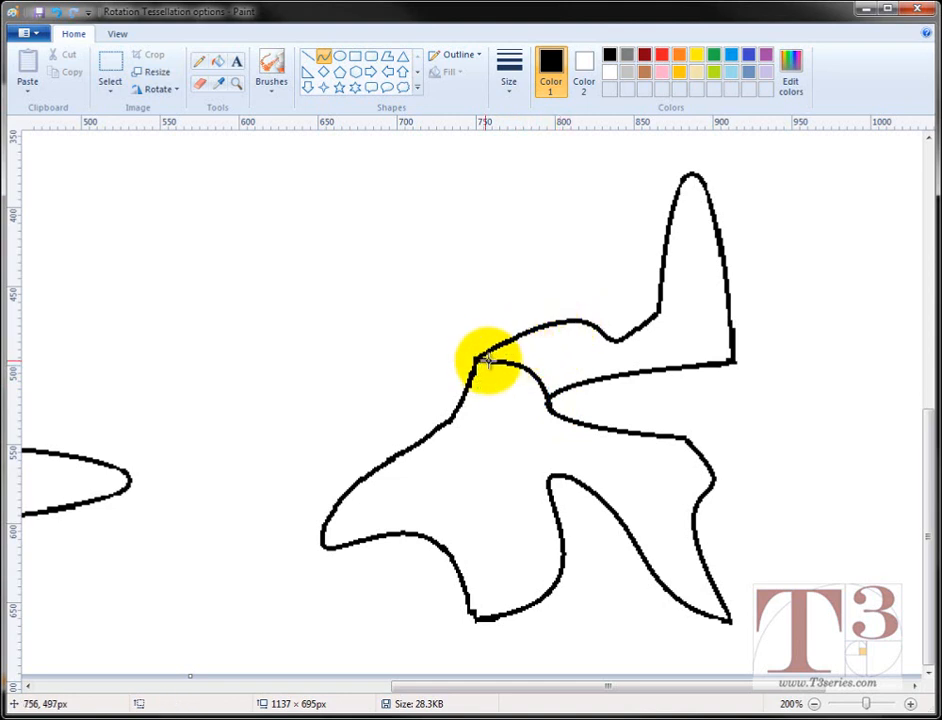
pyautogui.moveTo(390, 269)
pyautogui.mouseDown()
pyautogui.moveTo(537, 221)
pyautogui.moveTo(620, 210)
pyautogui.mouseUp()
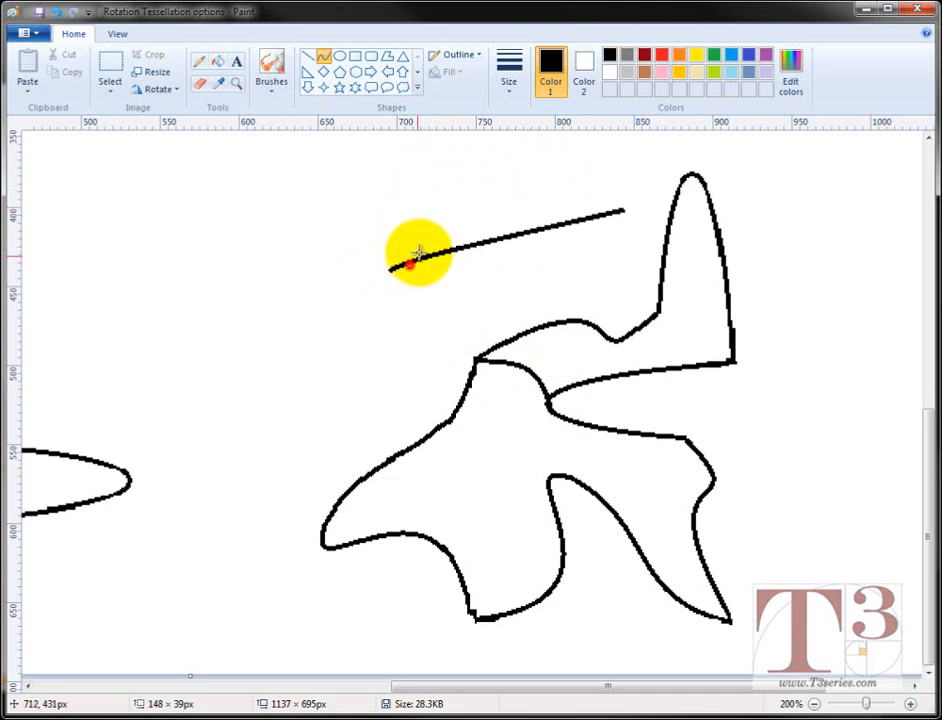
pyautogui.moveTo(416, 255); pyautogui.dragTo(587, 164)
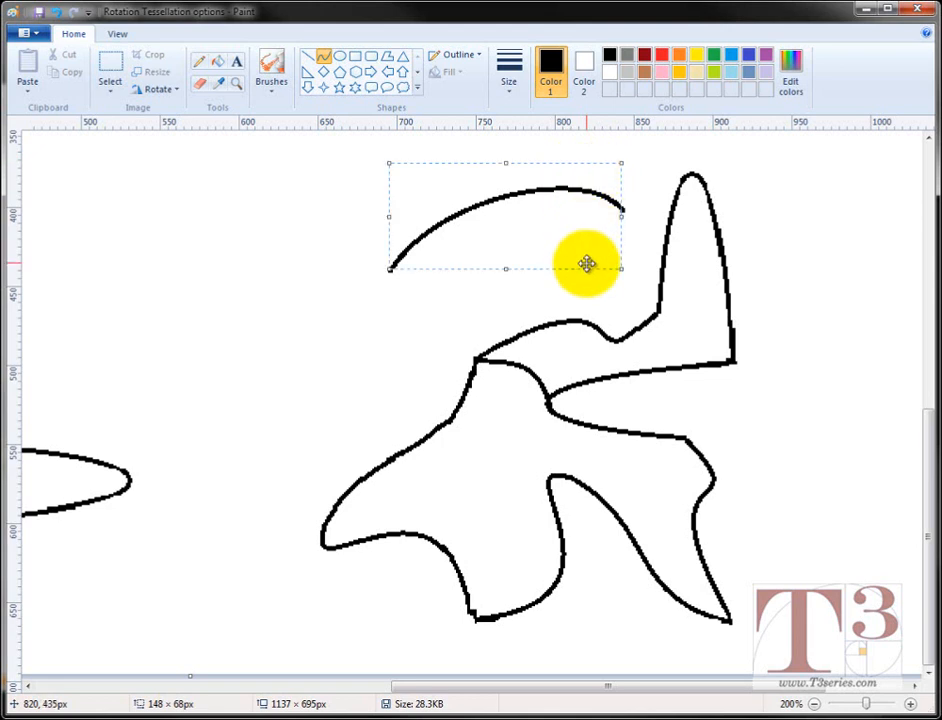
pyautogui.press('Delete')
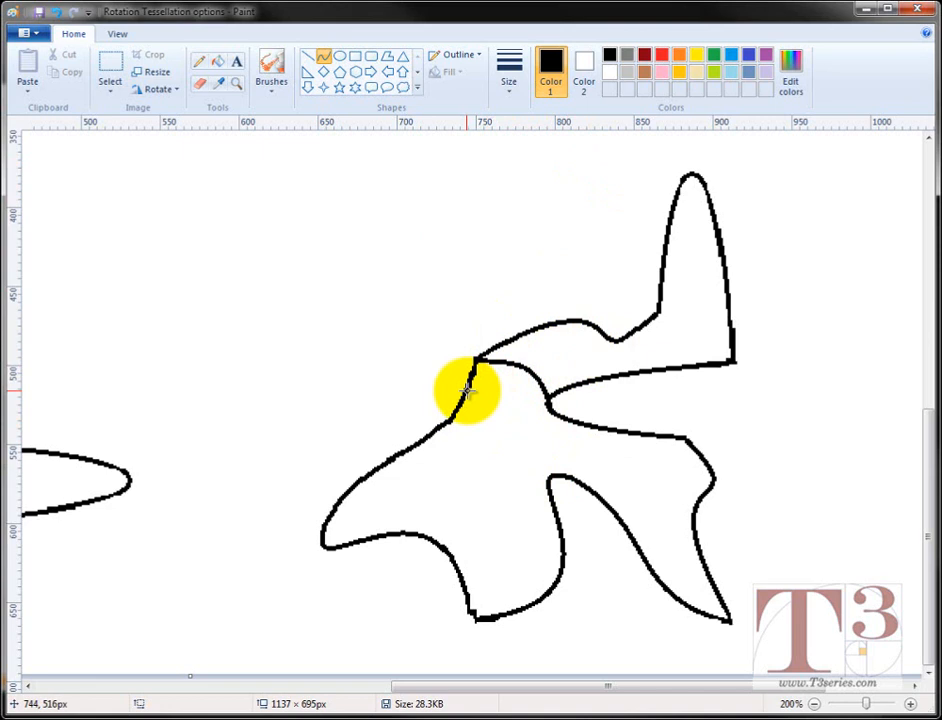
# Draw the headband's lower curve down to the lower notch, extend it with a line about 17 px long, and join both notches with a straight line
pyautogui.moveTo(466, 390)
pyautogui.mouseDown()
pyautogui.moveTo(545, 418)
pyautogui.moveTo(557, 442)
pyautogui.moveTo(548, 474)
pyautogui.moveTo(488, 416)
pyautogui.moveTo(480, 400)
pyautogui.moveTo(488, 393)
pyautogui.moveTo(507, 388)
pyautogui.moveTo(542, 442)
pyautogui.moveTo(588, 455)
pyautogui.moveTo(624, 412)
pyautogui.mouseUp()
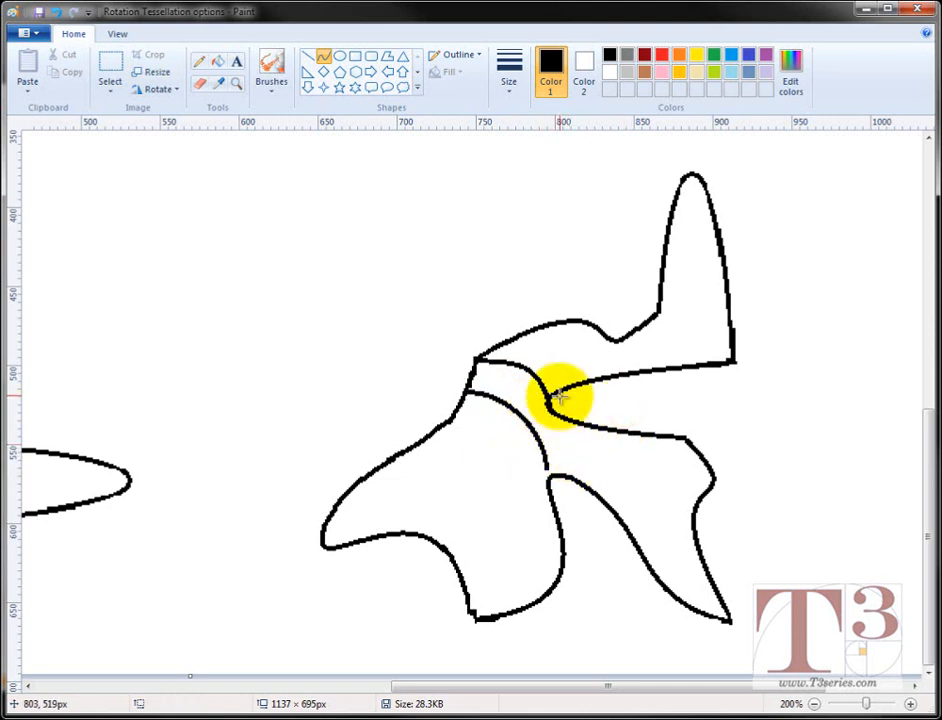
pyautogui.click(310, 56)
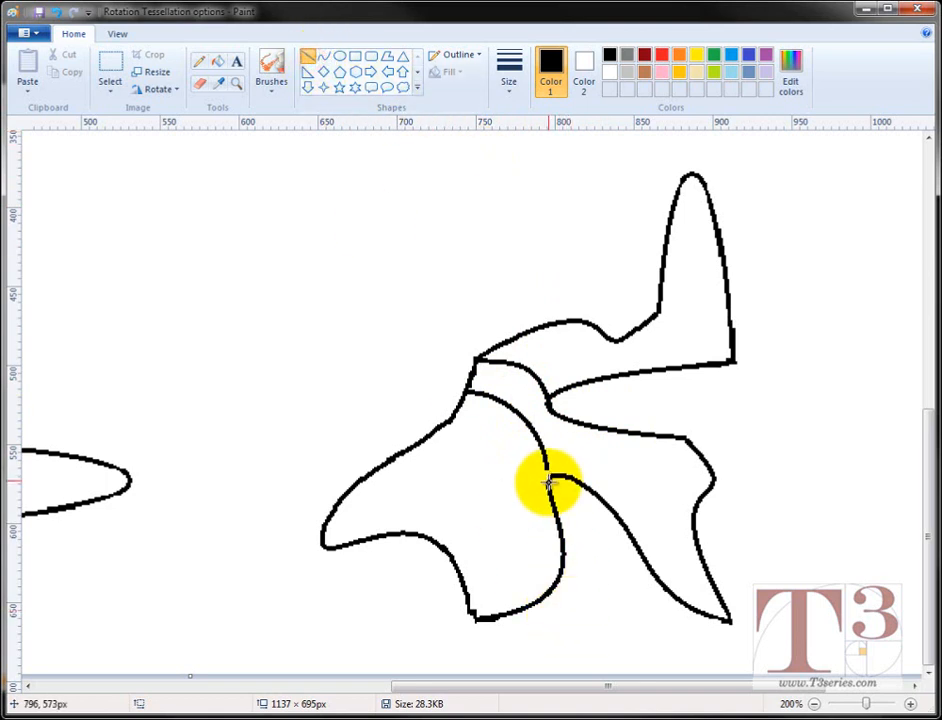
pyautogui.moveTo(545, 485); pyautogui.dragTo(545, 462)
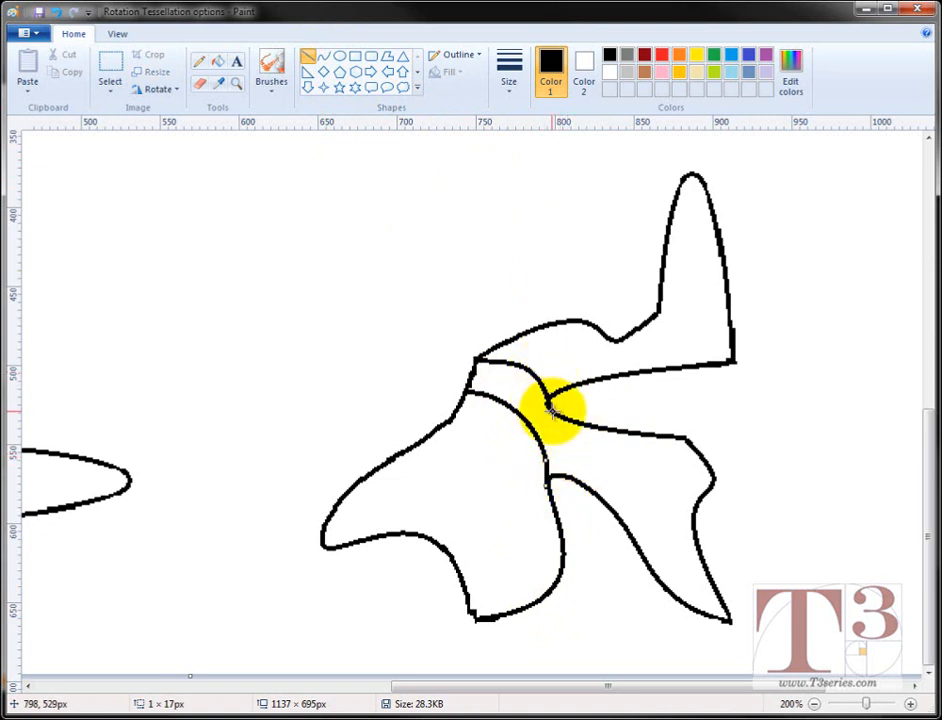
pyautogui.moveTo(548, 405); pyautogui.dragTo(560, 475)
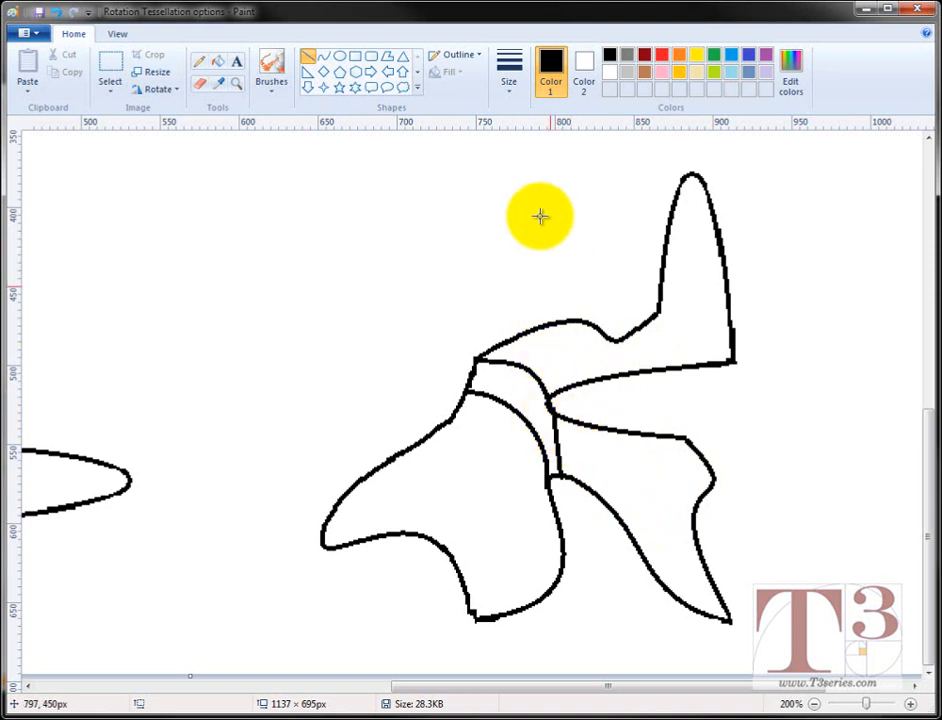
# Draw two downward-bowed fold curves in the upper part of the flap behind the headband, about 74 × 15 px and 75 × 29 px
pyautogui.click(323, 56)
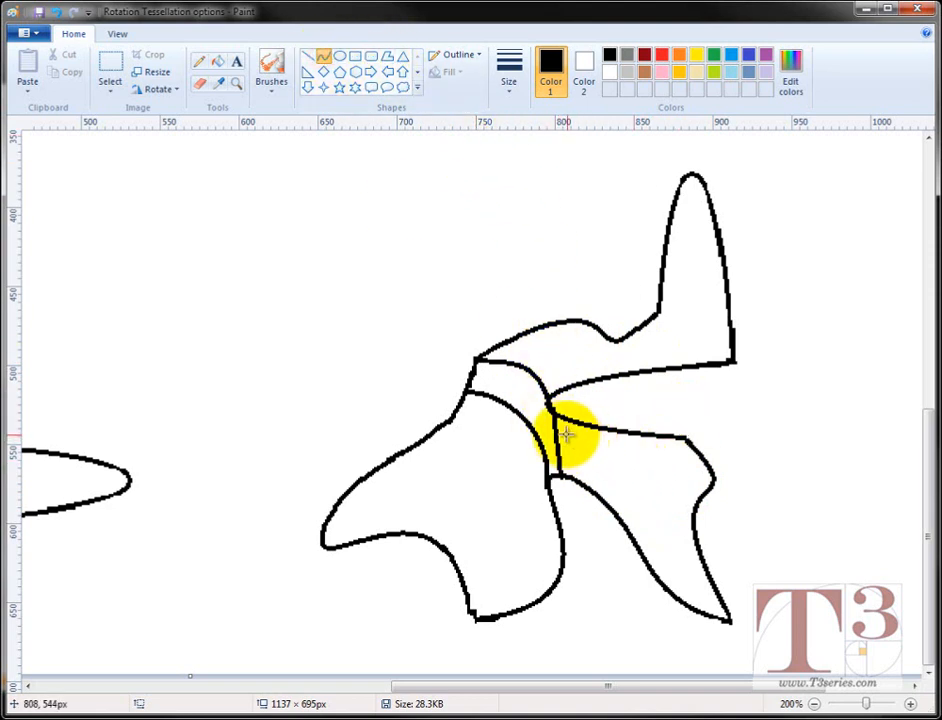
pyautogui.moveTo(567, 430); pyautogui.dragTo(635, 452)
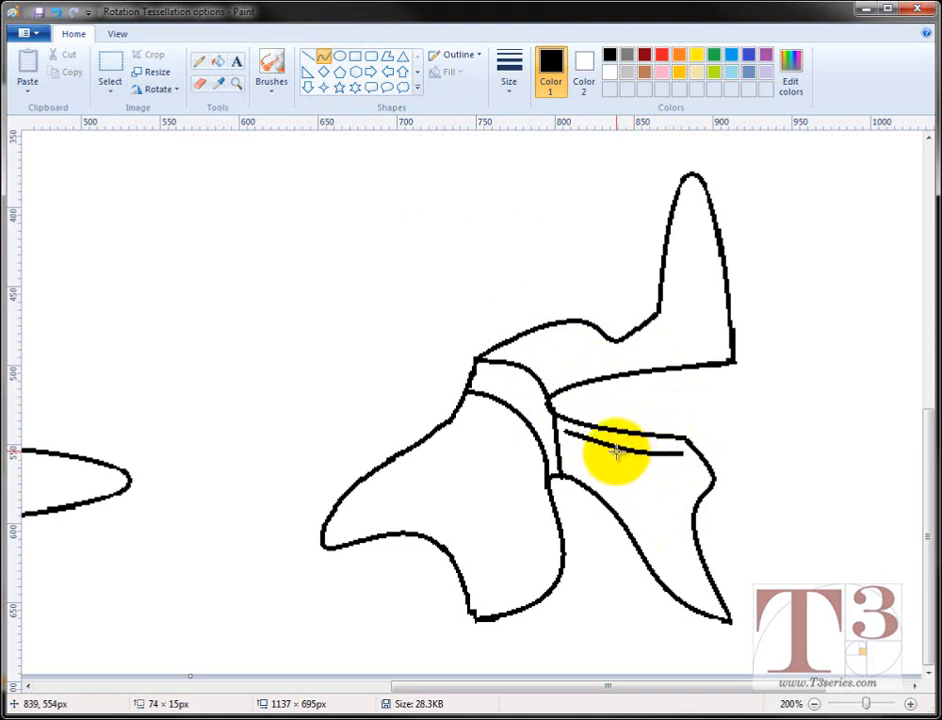
pyautogui.click(784, 460)
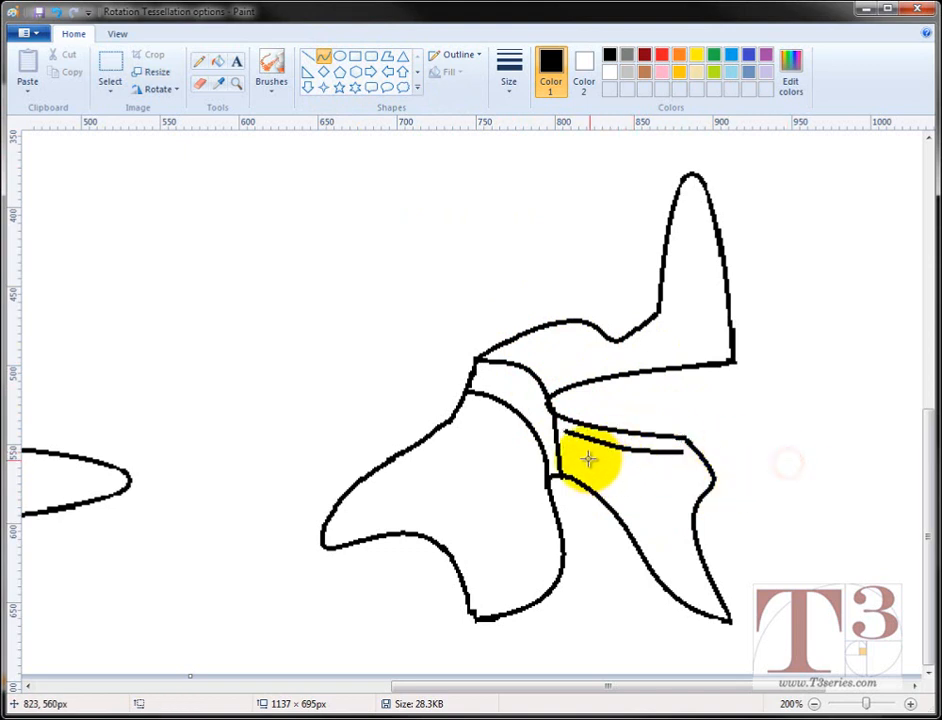
pyautogui.moveTo(570, 452); pyautogui.dragTo(689, 490)
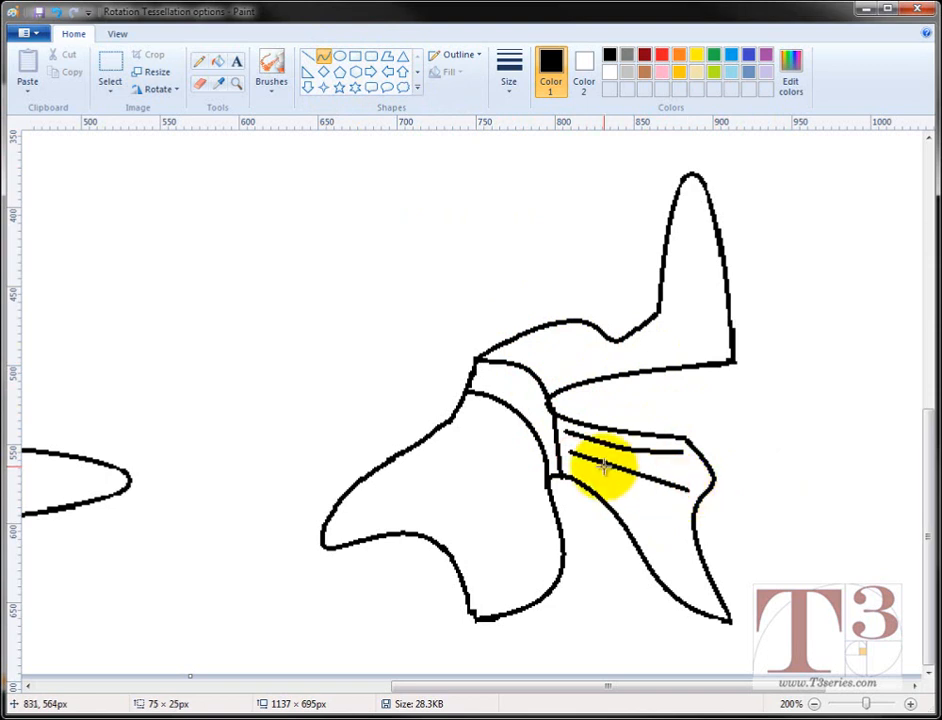
pyautogui.click(607, 470)
pyautogui.moveTo(607, 470); pyautogui.dragTo(655, 494)
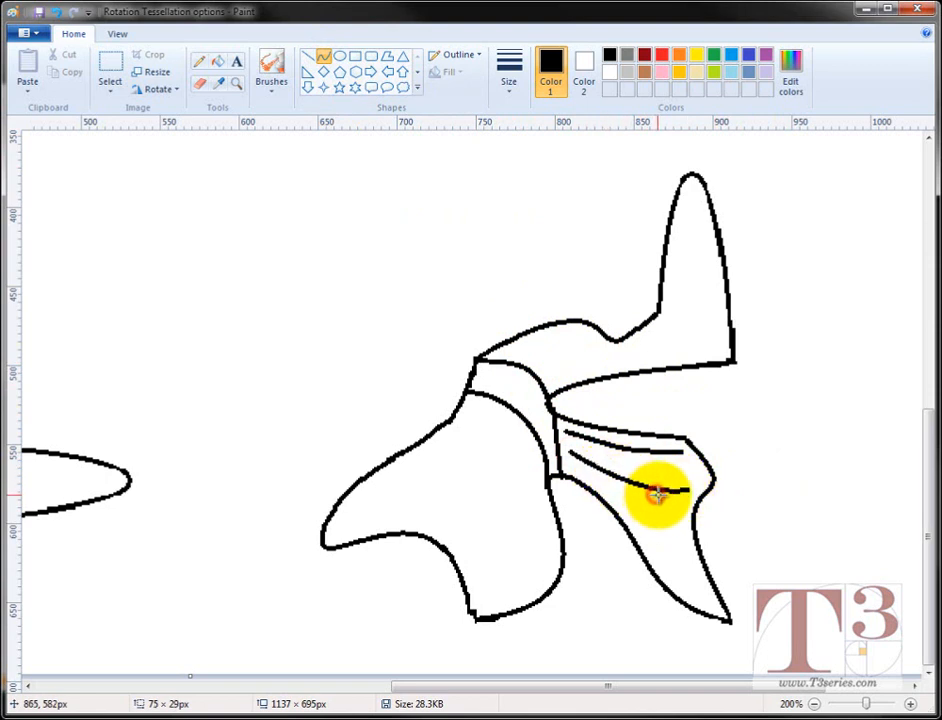
pyautogui.click(655, 498)
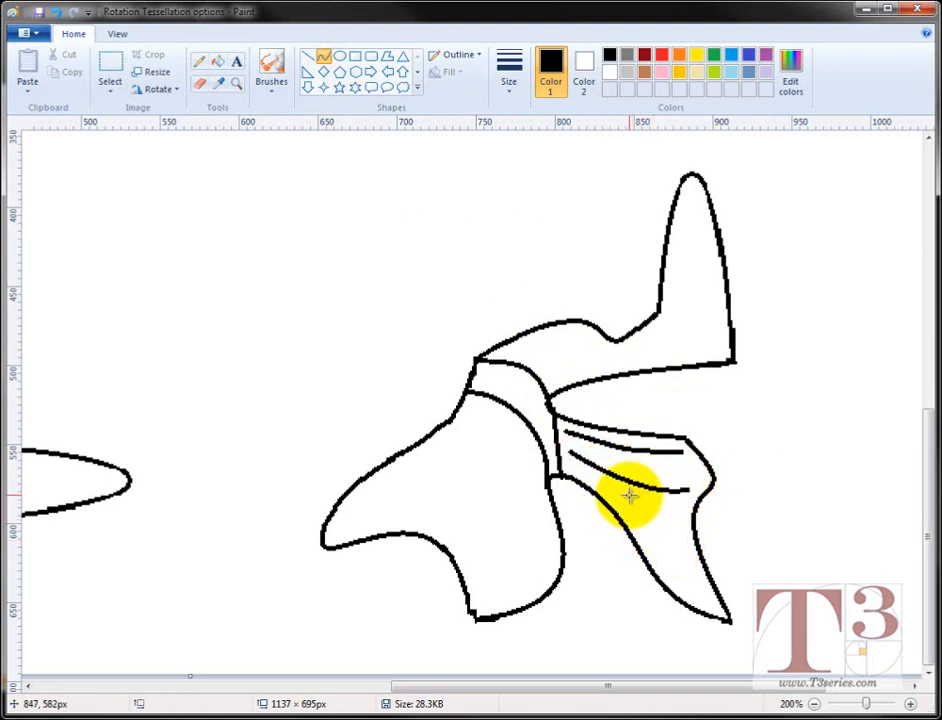
# Draw two curved folds in the flap's lower point, the first about 59 × 76 px, and extend the first up to the fold above
pyautogui.moveTo(614, 489); pyautogui.dragTo(708, 610)
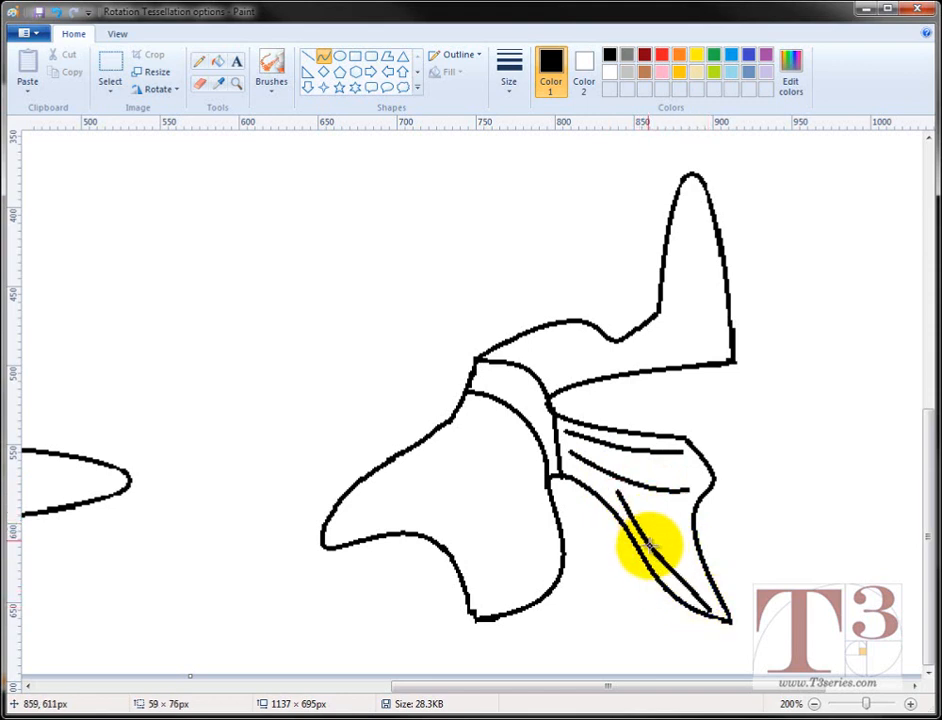
pyautogui.moveTo(655, 566); pyautogui.dragTo(657, 564)
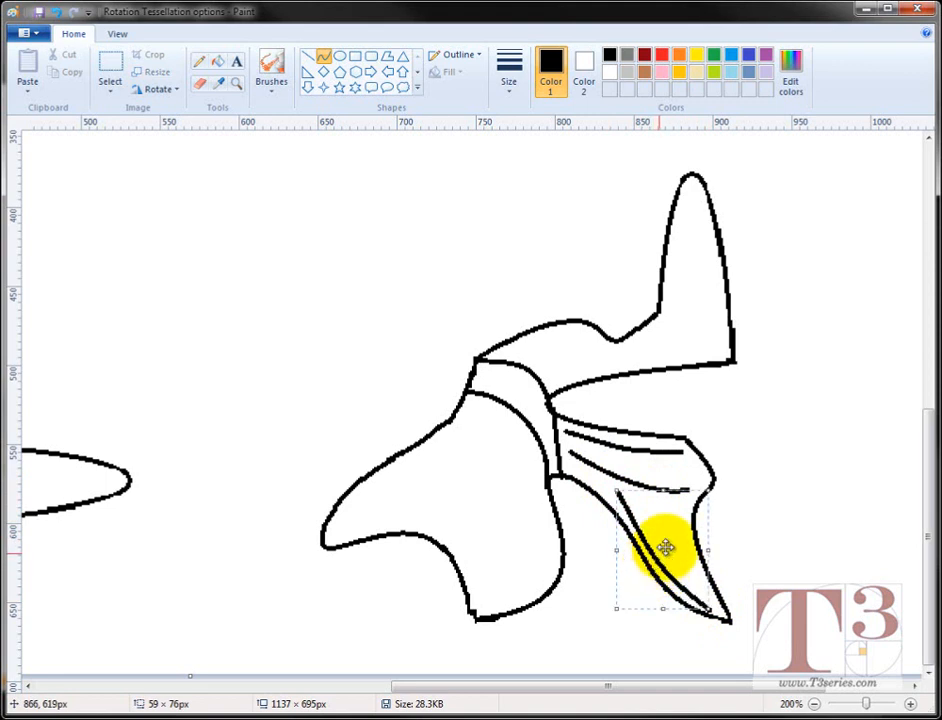
pyautogui.click(784, 557)
pyautogui.moveTo(652, 512); pyautogui.dragTo(704, 598)
pyautogui.moveTo(669, 531)
pyautogui.mouseDown()
pyautogui.moveTo(679, 517)
pyautogui.moveTo(675, 566)
pyautogui.mouseUp()
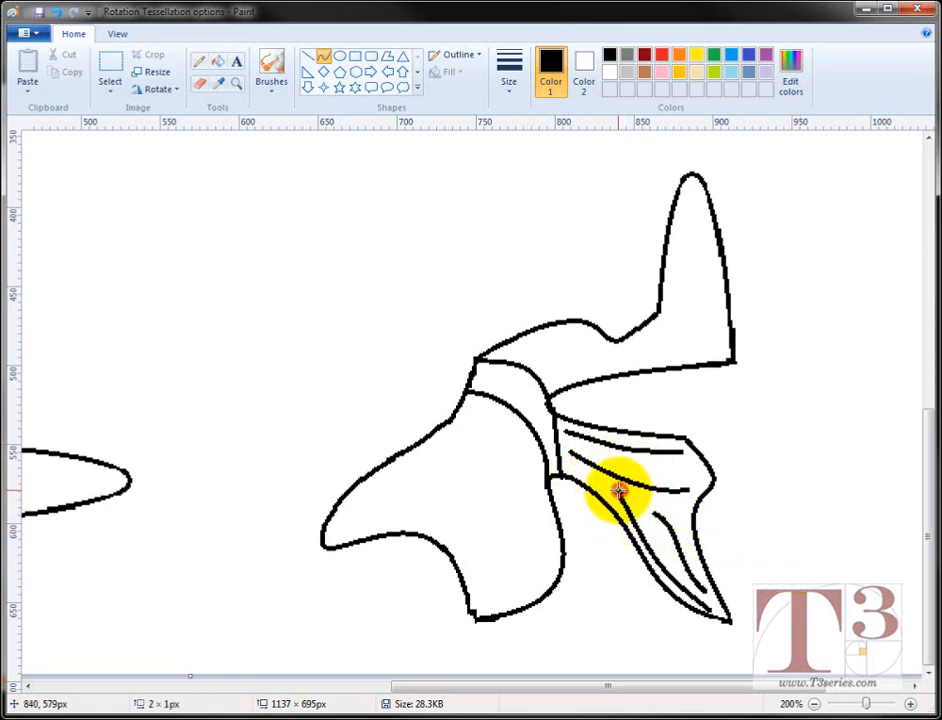
pyautogui.moveTo(620, 490); pyautogui.dragTo(608, 470)
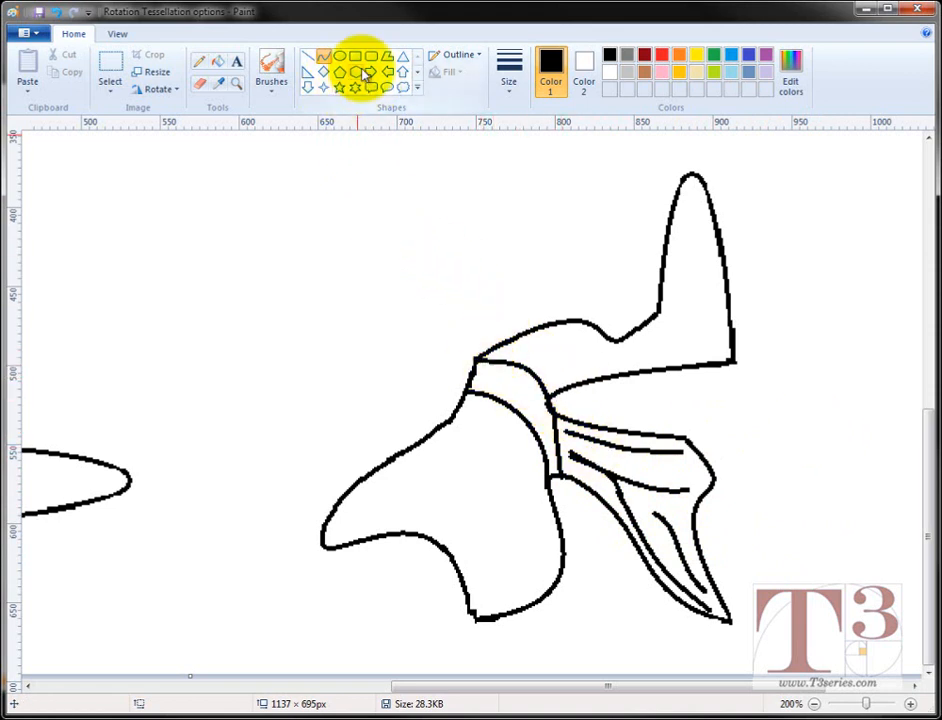
# Draw three small diamonds in a row along the headband, the middle one about 12 × 13 px and the last about 10 × 14 px
pyautogui.click(324, 74)
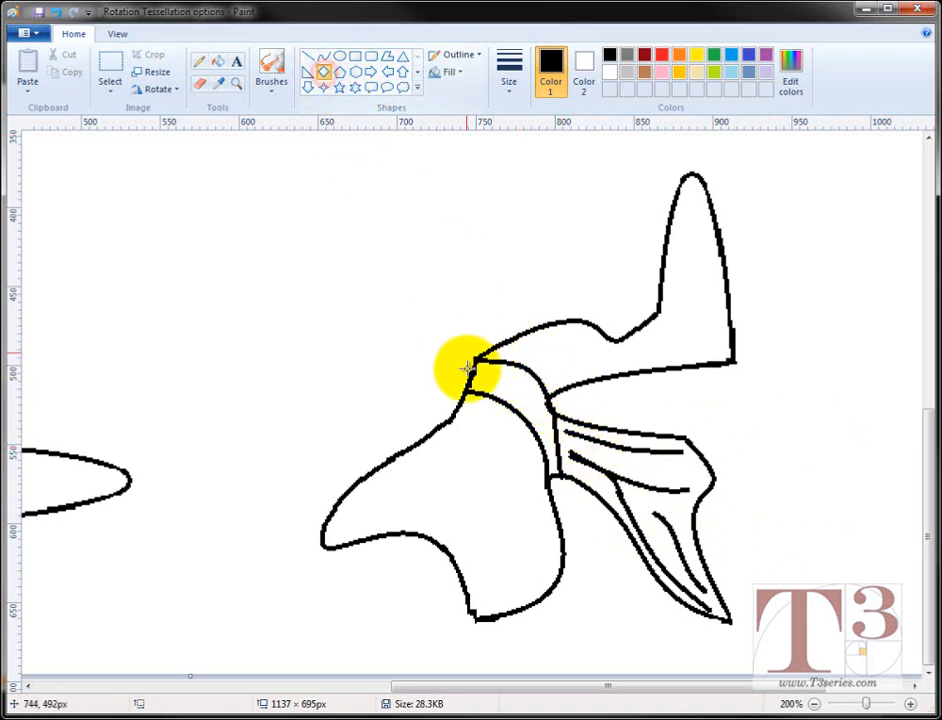
pyautogui.moveTo(476, 363)
pyautogui.mouseDown()
pyautogui.moveTo(489, 384)
pyautogui.moveTo(522, 398)
pyautogui.mouseUp()
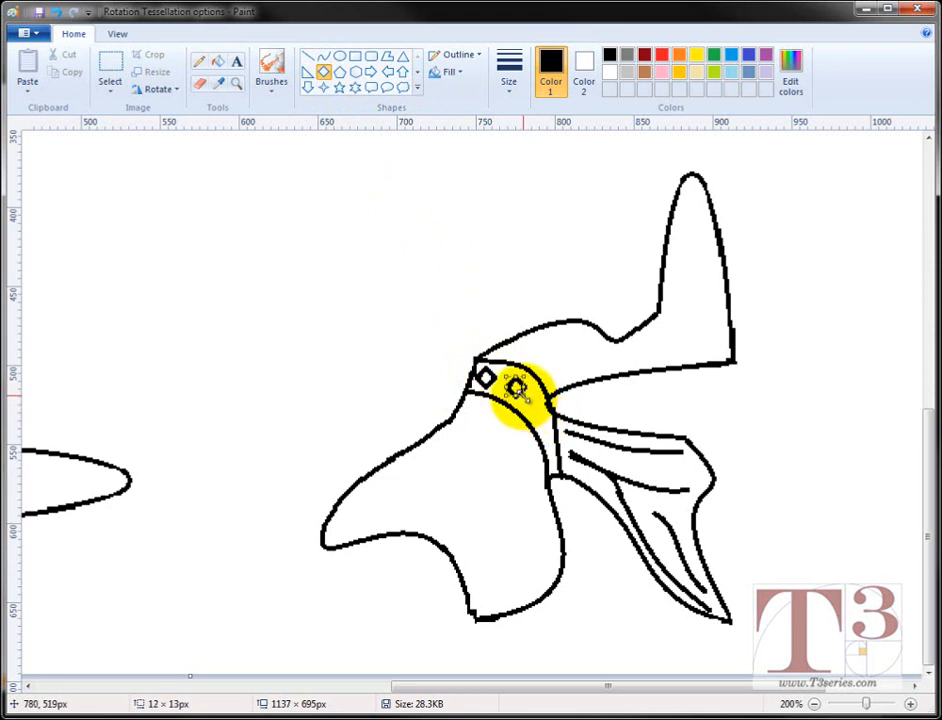
pyautogui.click(626, 394)
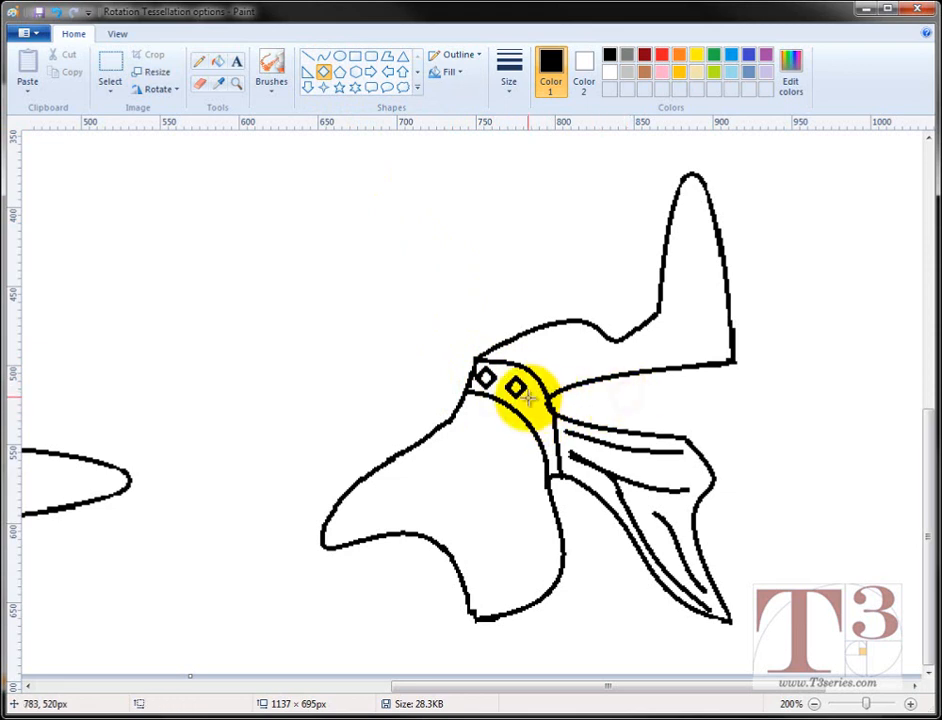
pyautogui.moveTo(533, 400); pyautogui.dragTo(545, 413)
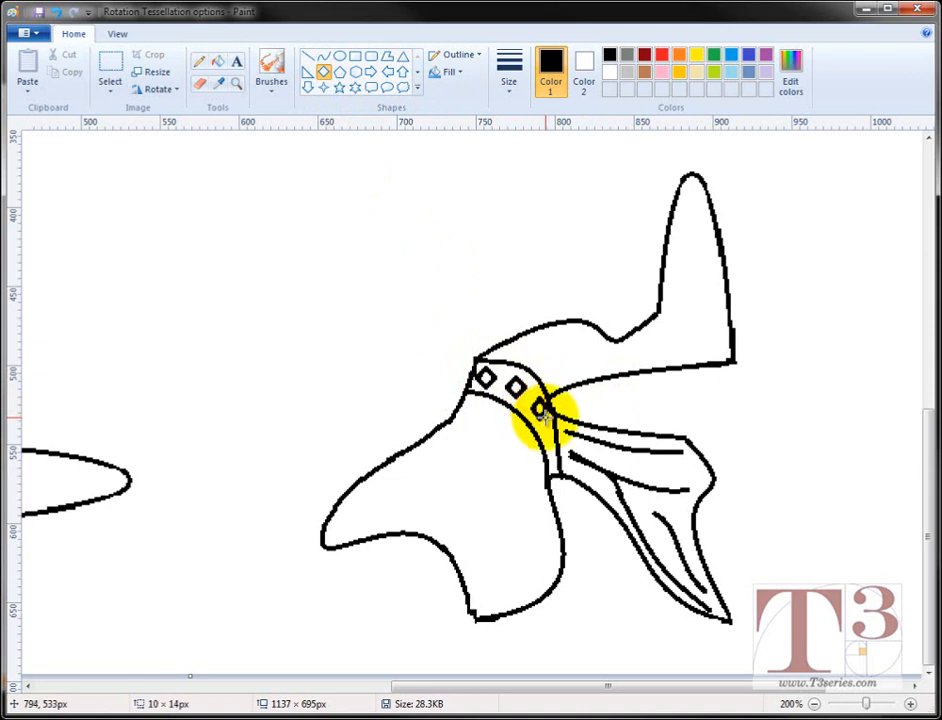
# Add a small fourth diamond to the headband, just below the third one
pyautogui.click(669, 410)
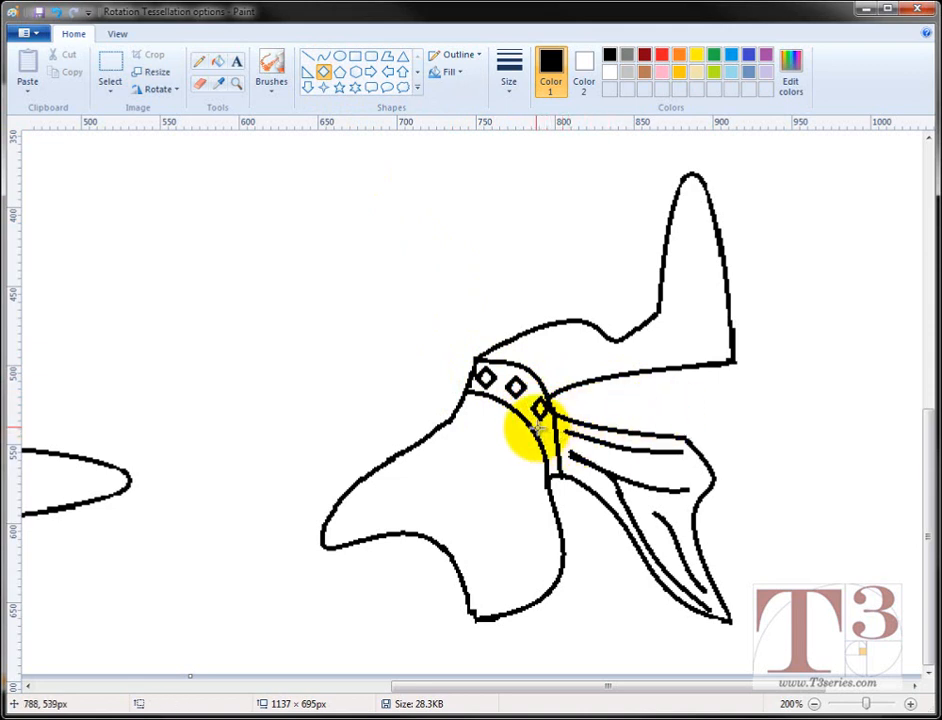
pyautogui.moveTo(539, 427); pyautogui.dragTo(548, 441)
pyautogui.click(765, 411)
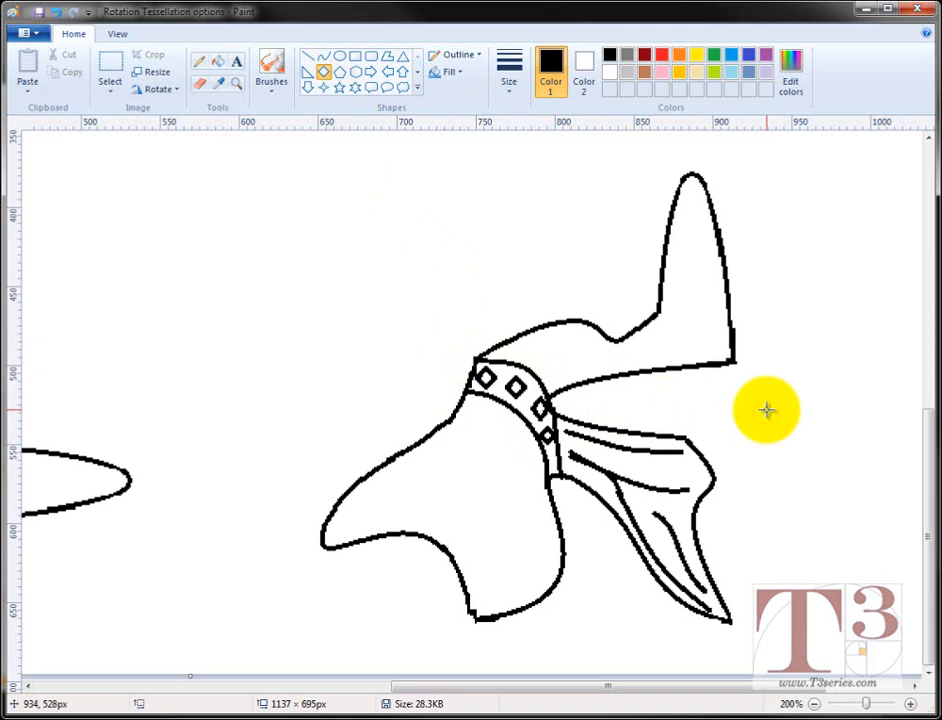
# Draw two upward-bowed fold curves, about 51 × 21 px and 43 × 19 px, from the headband's upper edge into the cloth above it
pyautogui.click(323, 57)
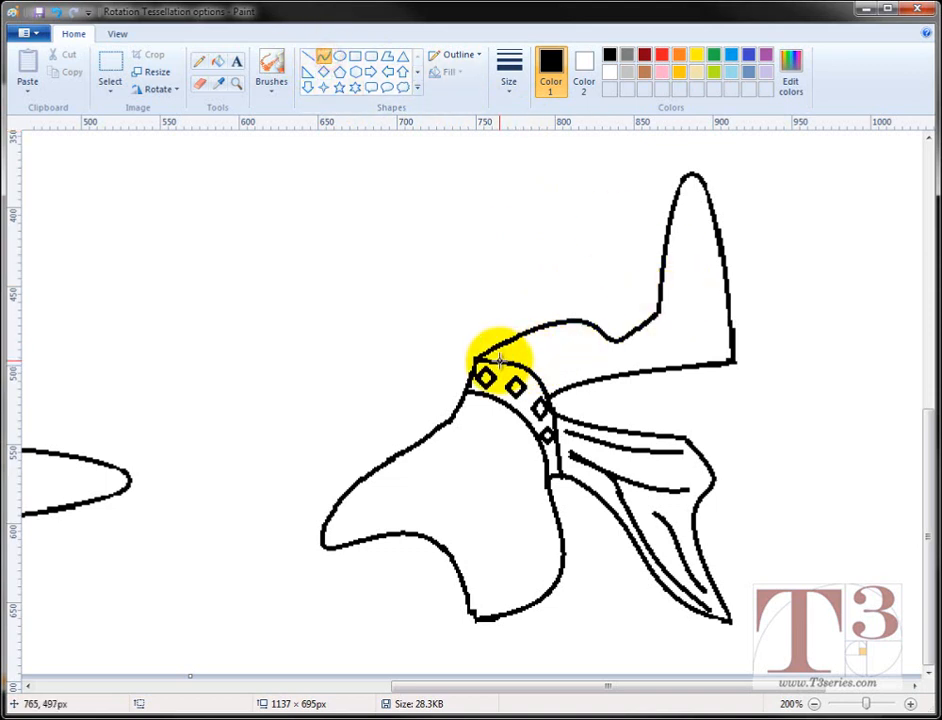
pyautogui.moveTo(477, 358); pyautogui.dragTo(573, 332)
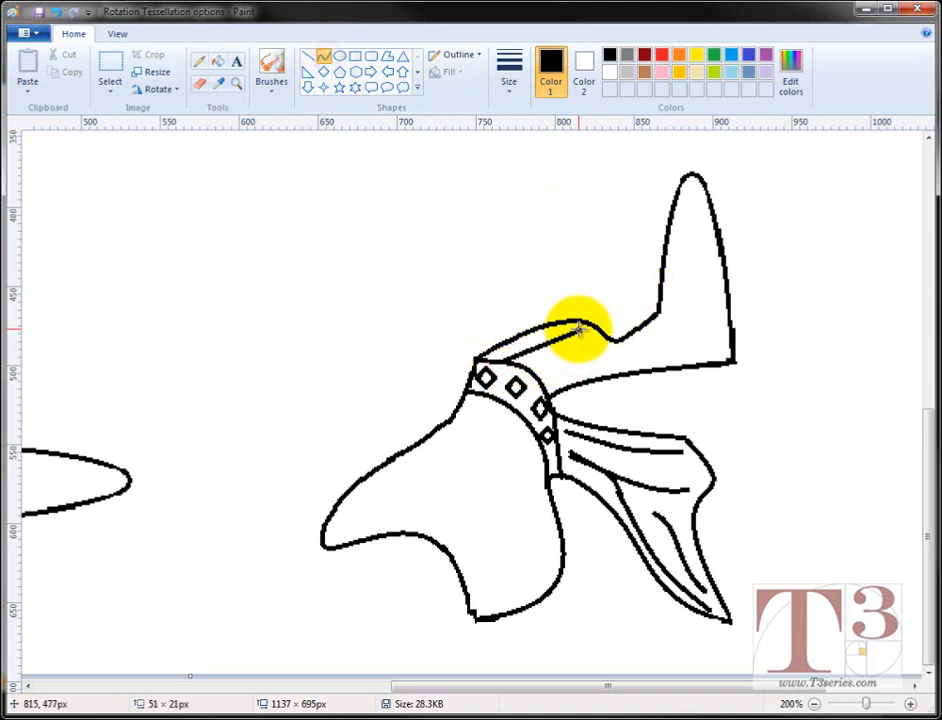
pyautogui.moveTo(525, 349); pyautogui.dragTo(548, 331)
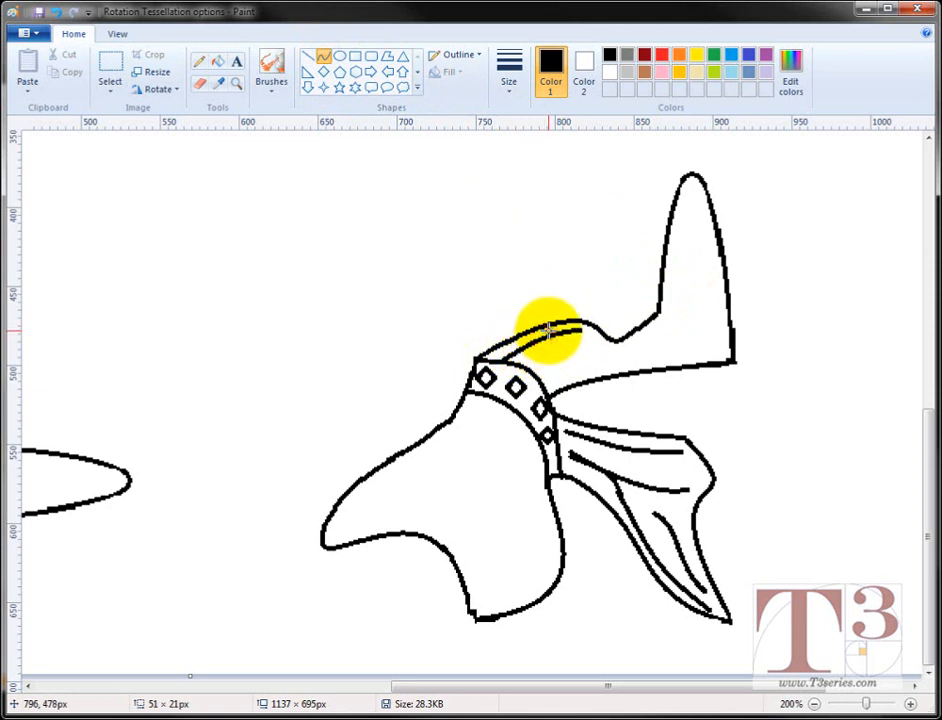
pyautogui.click(557, 285)
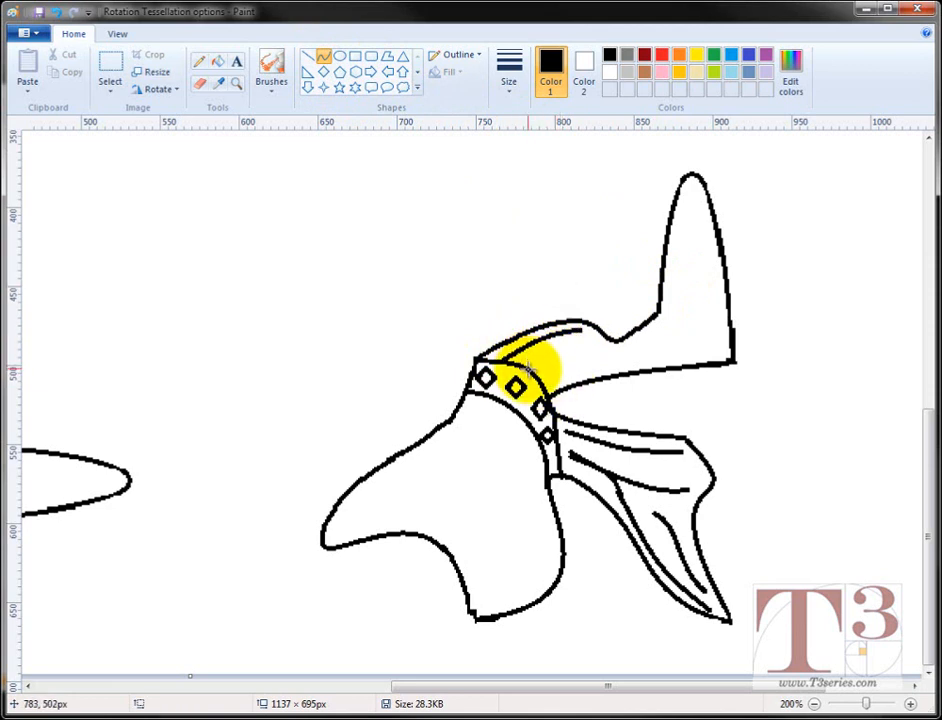
pyautogui.moveTo(528, 370)
pyautogui.mouseDown()
pyautogui.moveTo(609, 353)
pyautogui.moveTo(597, 343)
pyautogui.moveTo(543, 350)
pyautogui.moveTo(566, 345)
pyautogui.mouseUp()
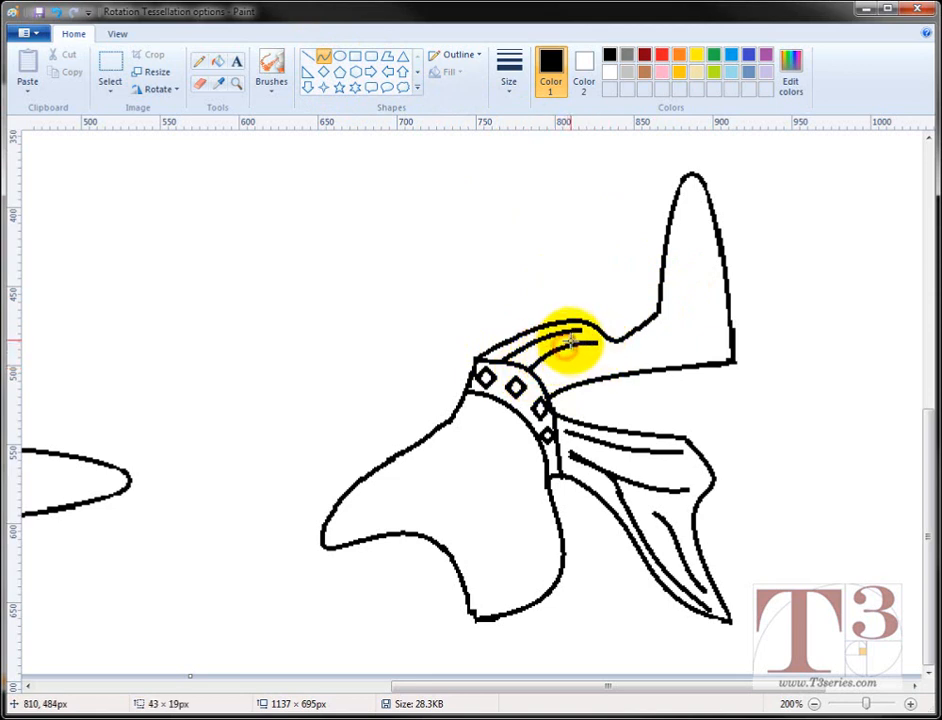
pyautogui.click(728, 378)
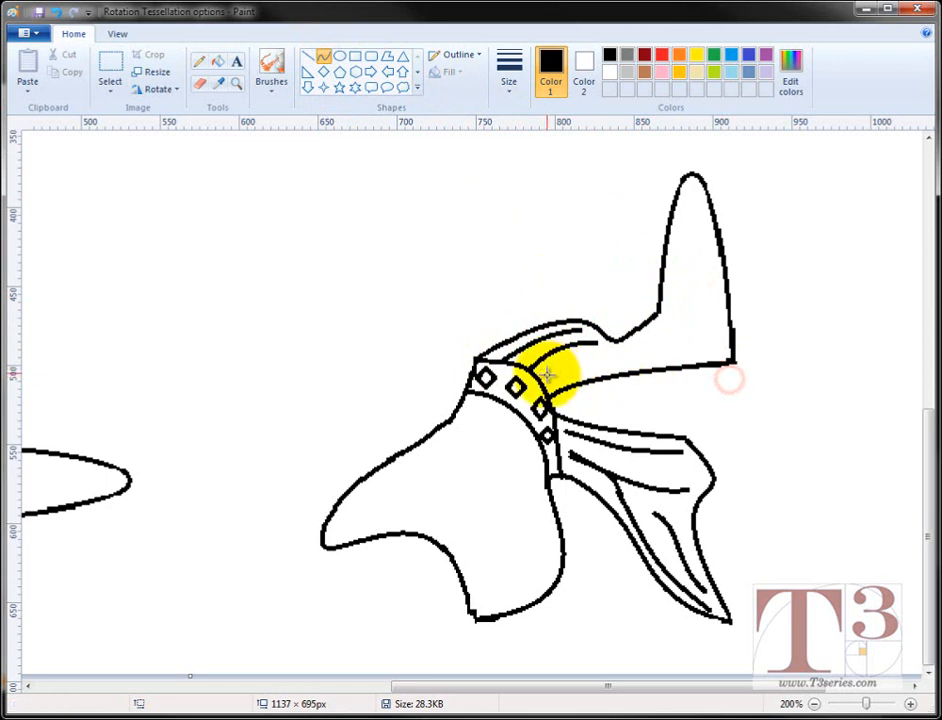
# Draw a long curved fold from the headband's upper edge along the cloth's lower outline, ending near its far right corner
pyautogui.moveTo(541, 382)
pyautogui.mouseDown()
pyautogui.moveTo(665, 332)
pyautogui.moveTo(707, 338)
pyautogui.mouseUp()
pyautogui.moveTo(574, 372); pyautogui.dragTo(558, 361)
pyautogui.moveTo(638, 351); pyautogui.dragTo(655, 340)
pyautogui.click(801, 358)
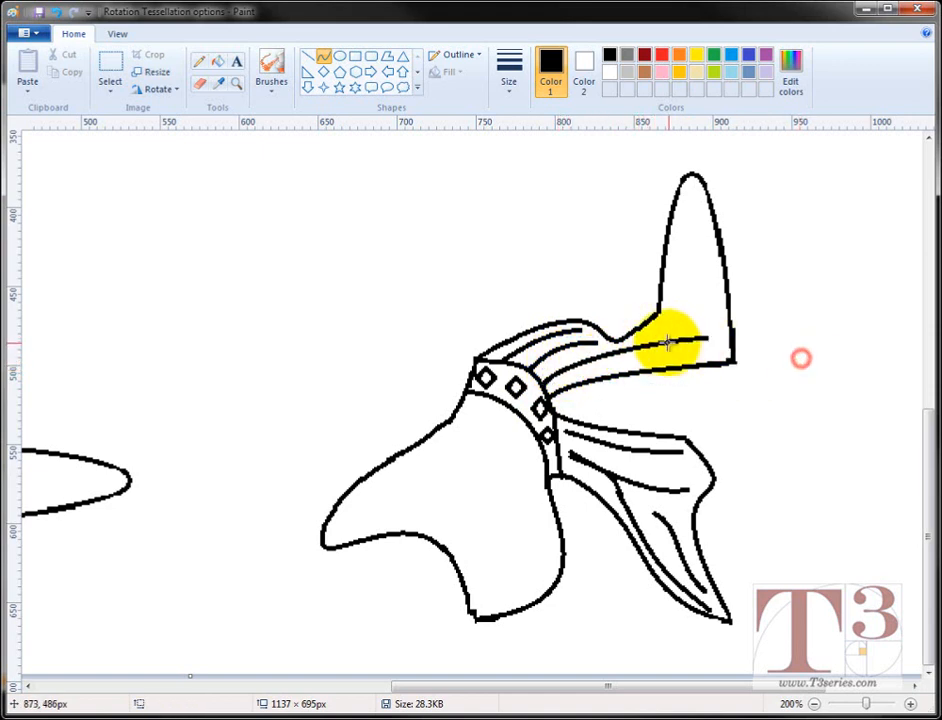
# Add fold curves inside the upright cloth tip: a short 21 × 13 px one, its 11 × 71 px continuation, and a tall one opposite
pyautogui.moveTo(648, 337); pyautogui.dragTo(678, 323)
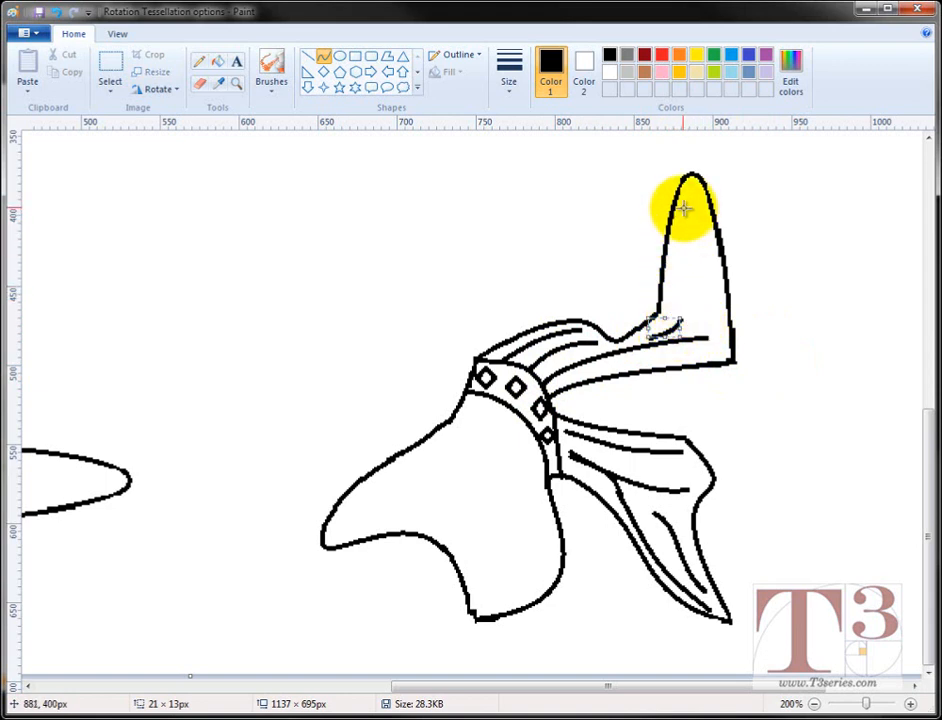
pyautogui.moveTo(683, 206); pyautogui.dragTo(684, 312)
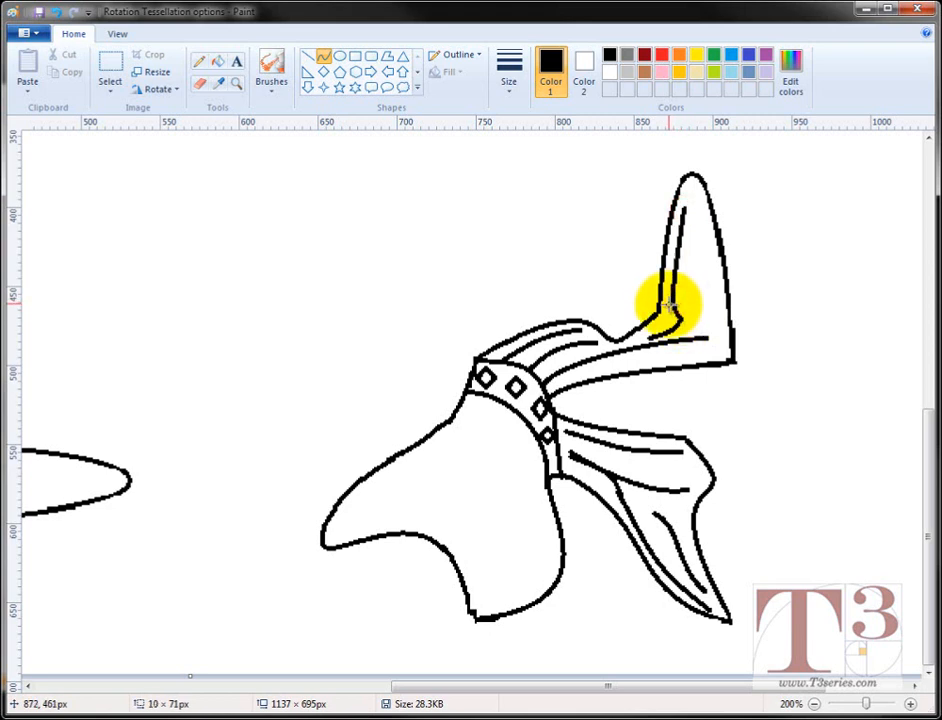
pyautogui.moveTo(668, 305); pyautogui.dragTo(670, 258)
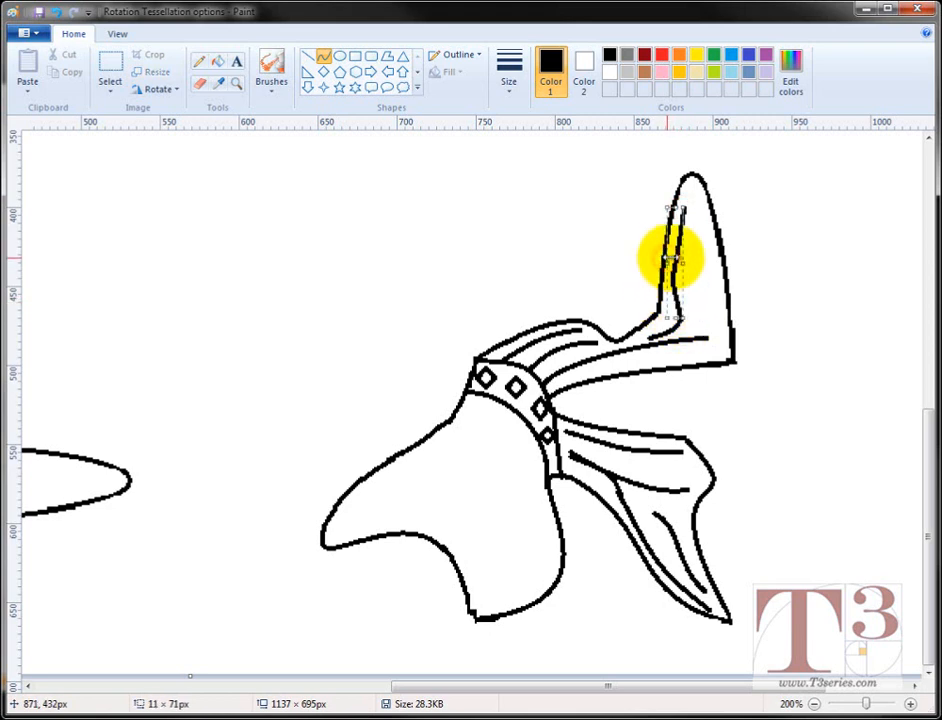
pyautogui.click(865, 210)
pyautogui.moveTo(711, 327); pyautogui.dragTo(694, 200)
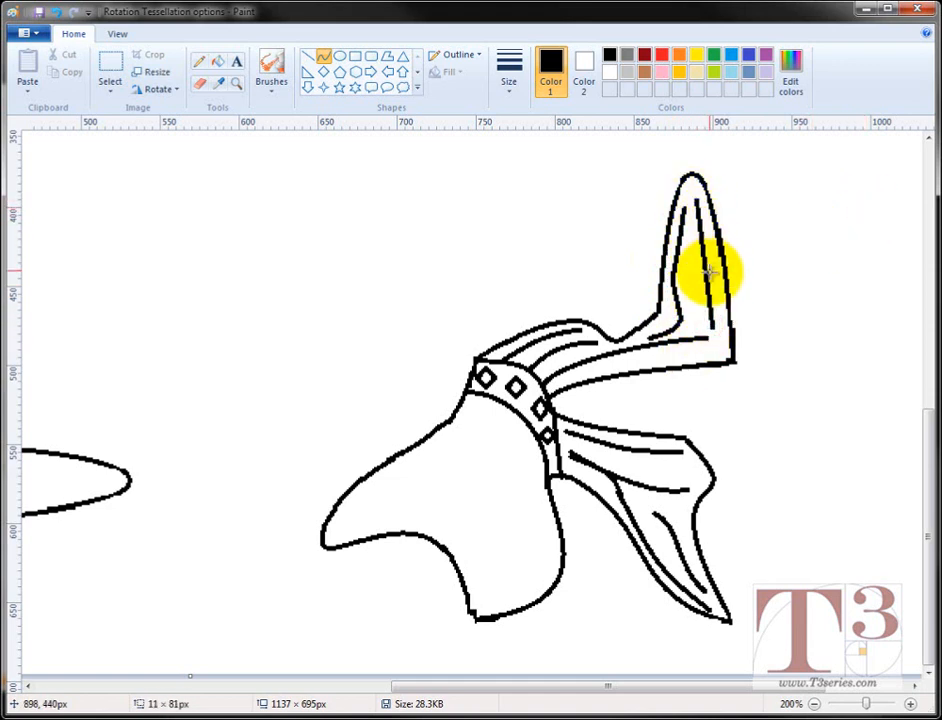
pyautogui.moveTo(708, 270); pyautogui.dragTo(690, 303)
pyautogui.click(784, 275)
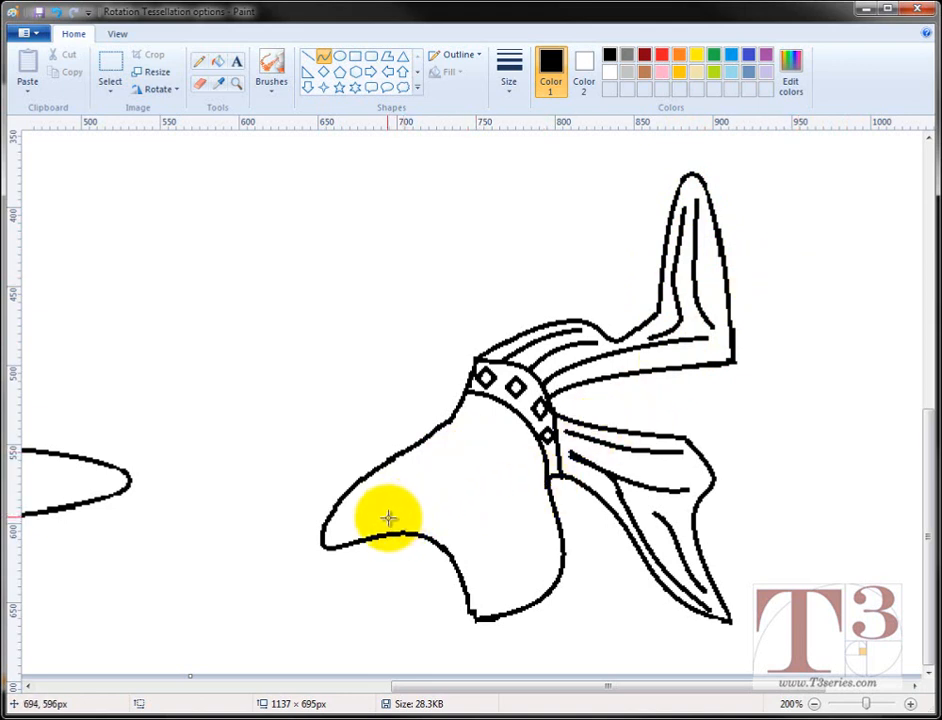
# Draw a slender nostril on the long nose from two curves, plus a rounded curve about 25 × 31 px behind it
pyautogui.moveTo(391, 524)
pyautogui.mouseDown()
pyautogui.moveTo(467, 496)
pyautogui.moveTo(423, 505)
pyautogui.moveTo(460, 486)
pyautogui.mouseUp()
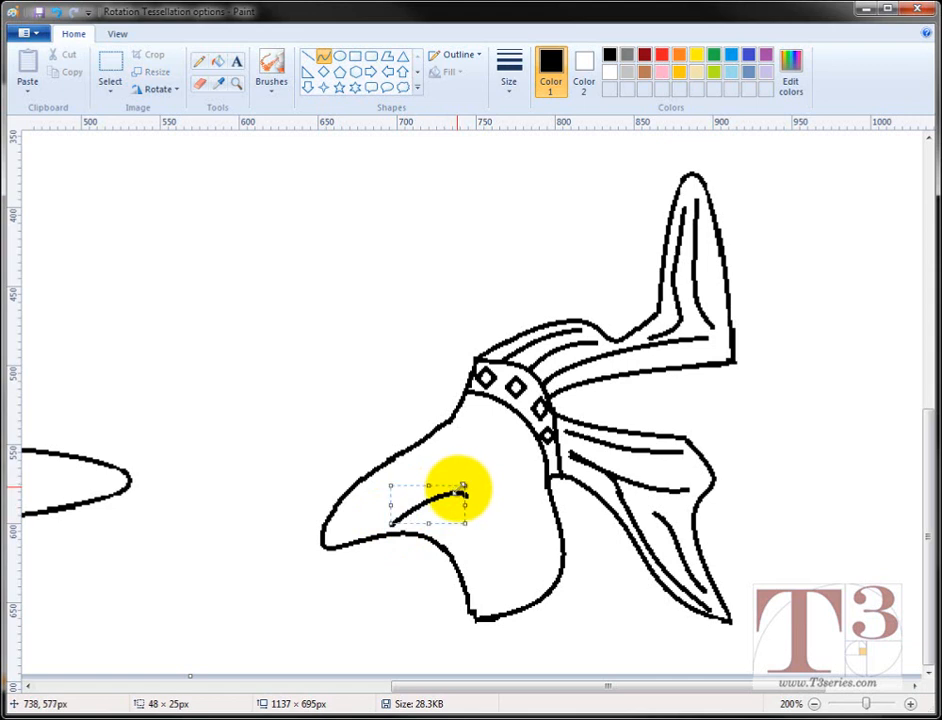
pyautogui.click(490, 485)
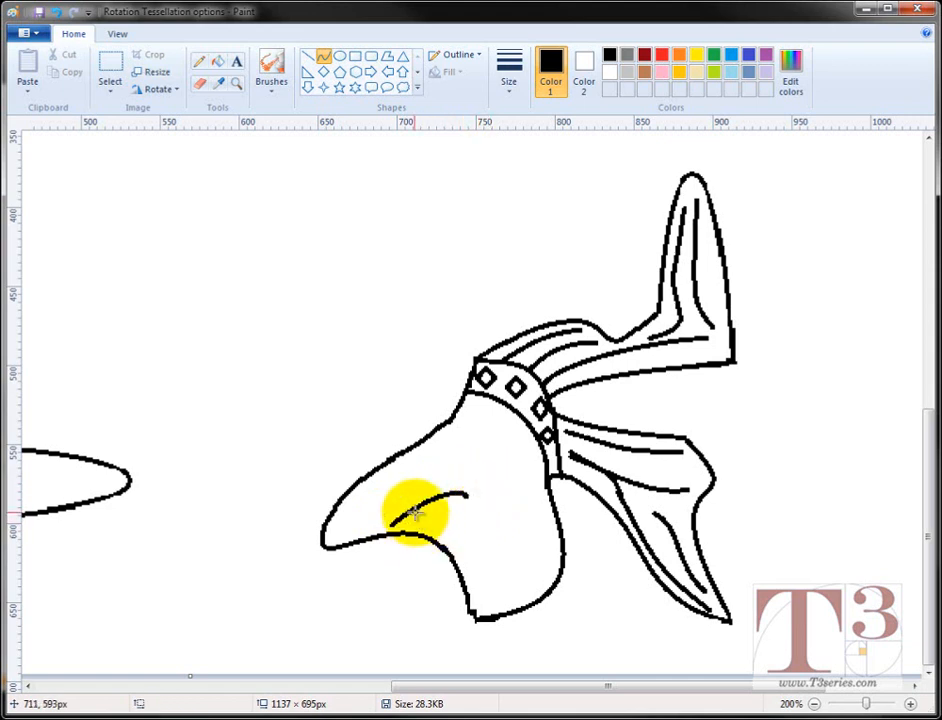
pyautogui.moveTo(414, 513)
pyautogui.mouseDown()
pyautogui.moveTo(467, 500)
pyautogui.moveTo(430, 516)
pyautogui.moveTo(455, 514)
pyautogui.mouseUp()
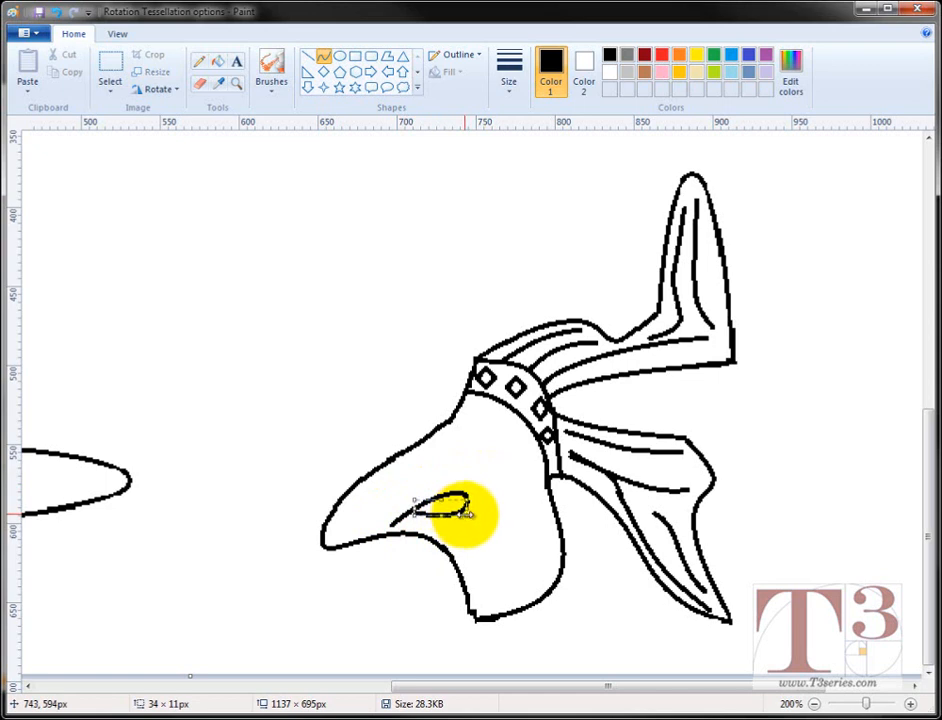
pyautogui.click(877, 477)
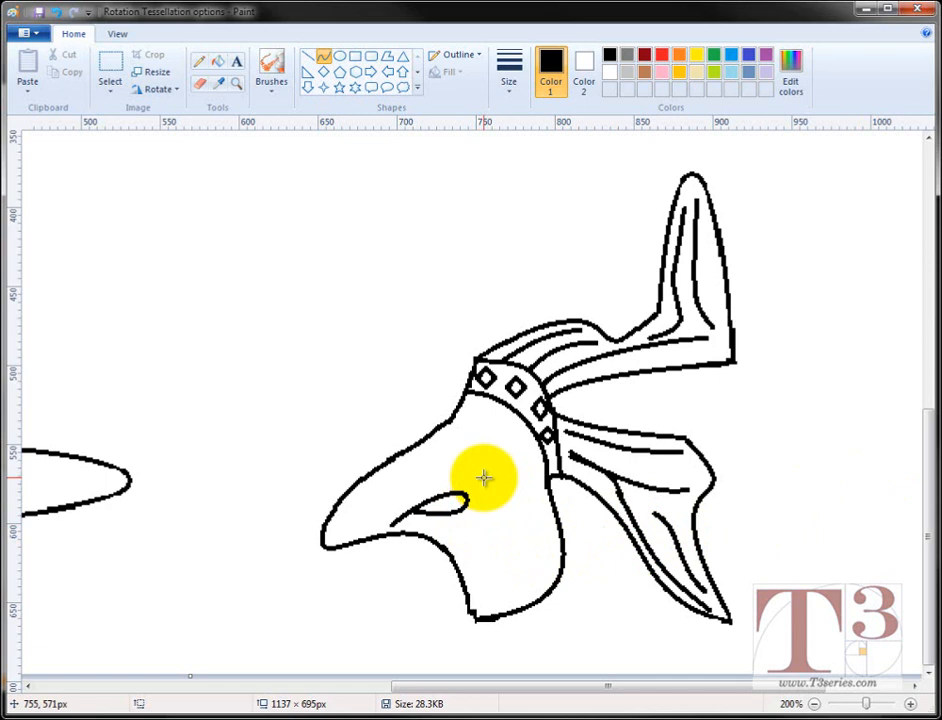
pyautogui.moveTo(484, 477)
pyautogui.mouseDown()
pyautogui.moveTo(490, 525)
pyautogui.moveTo(481, 540)
pyautogui.mouseUp()
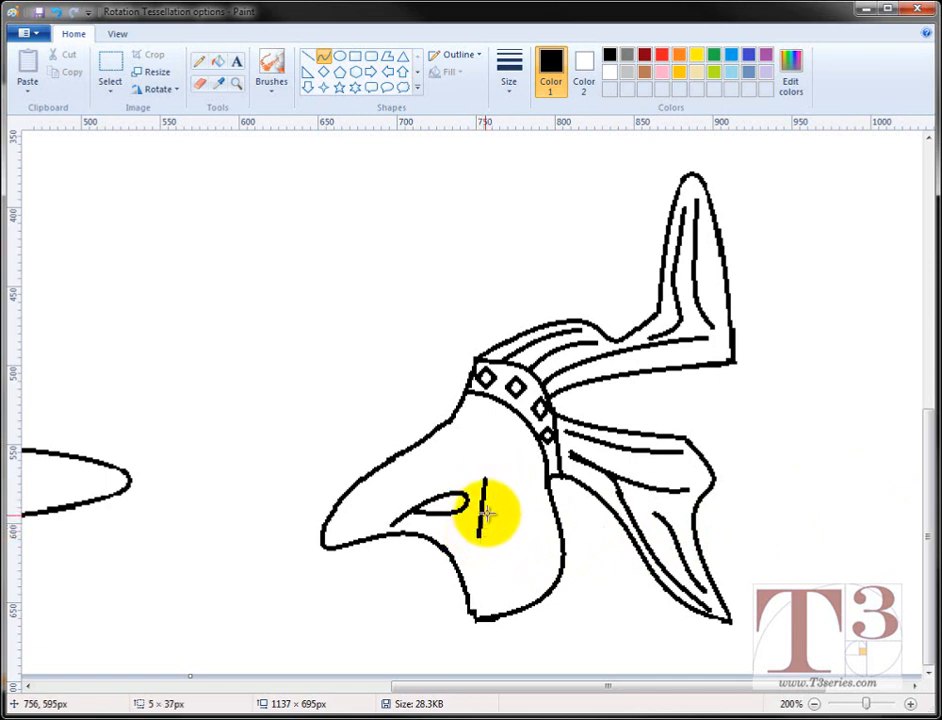
pyautogui.moveTo(481, 491); pyautogui.dragTo(463, 525)
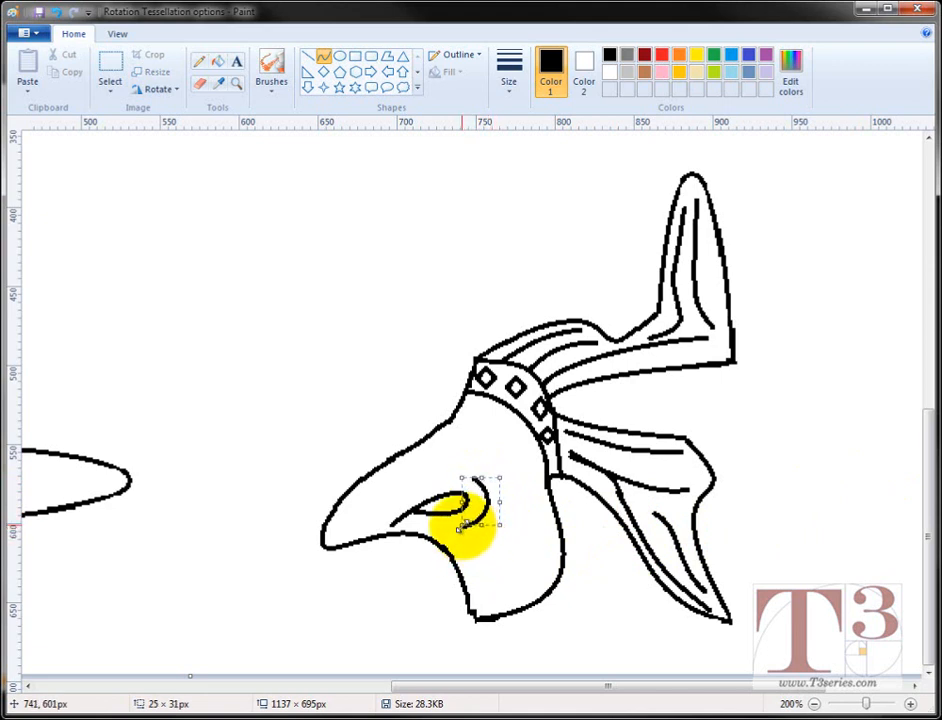
pyautogui.click(787, 488)
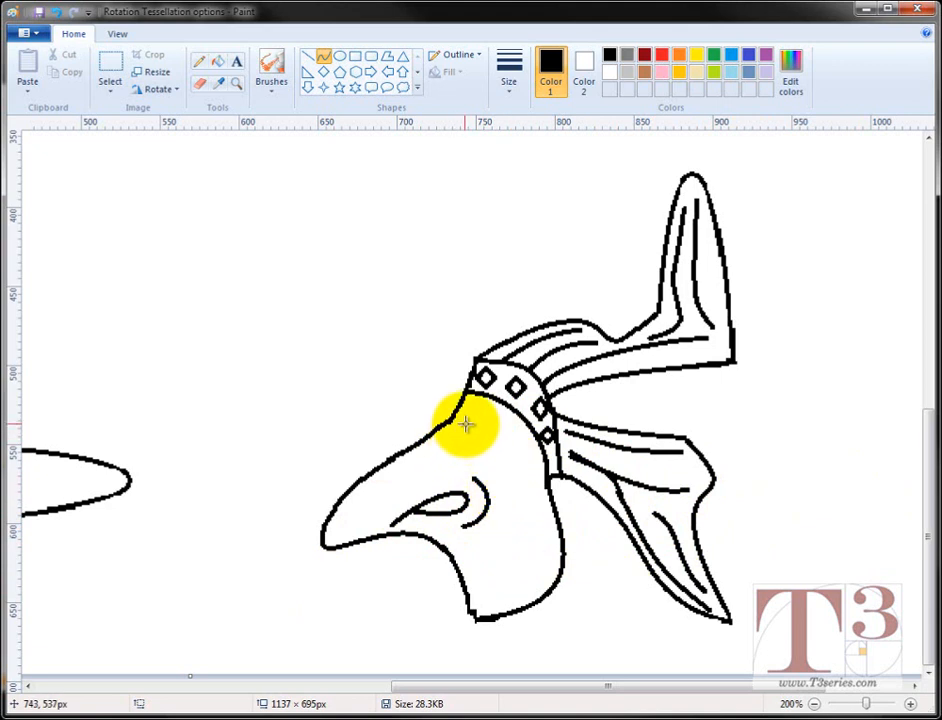
# Draw a round eye about 22 × 23 px below the headband and cross it diagonally with an eyelid curve about 33 × 23 px
pyautogui.click(340, 56)
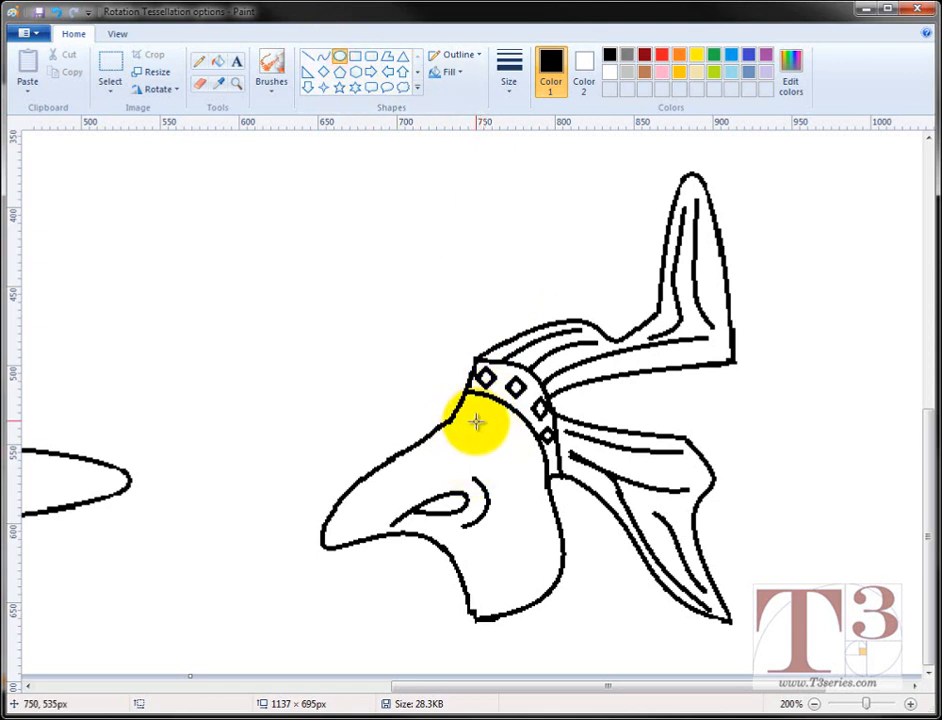
pyautogui.moveTo(476, 422); pyautogui.dragTo(513, 453)
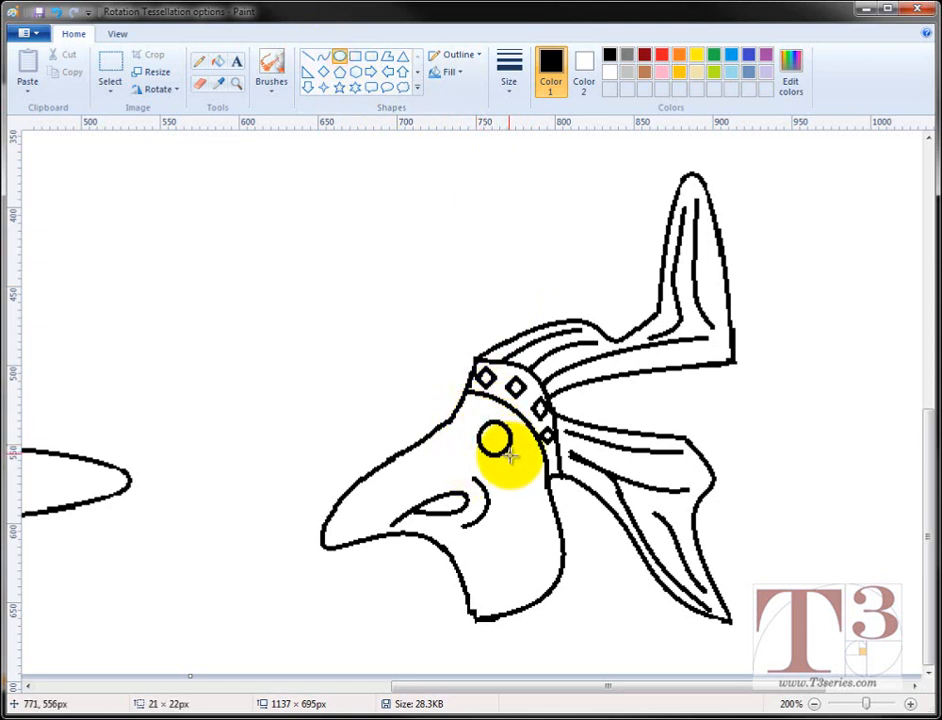
pyautogui.click(323, 56)
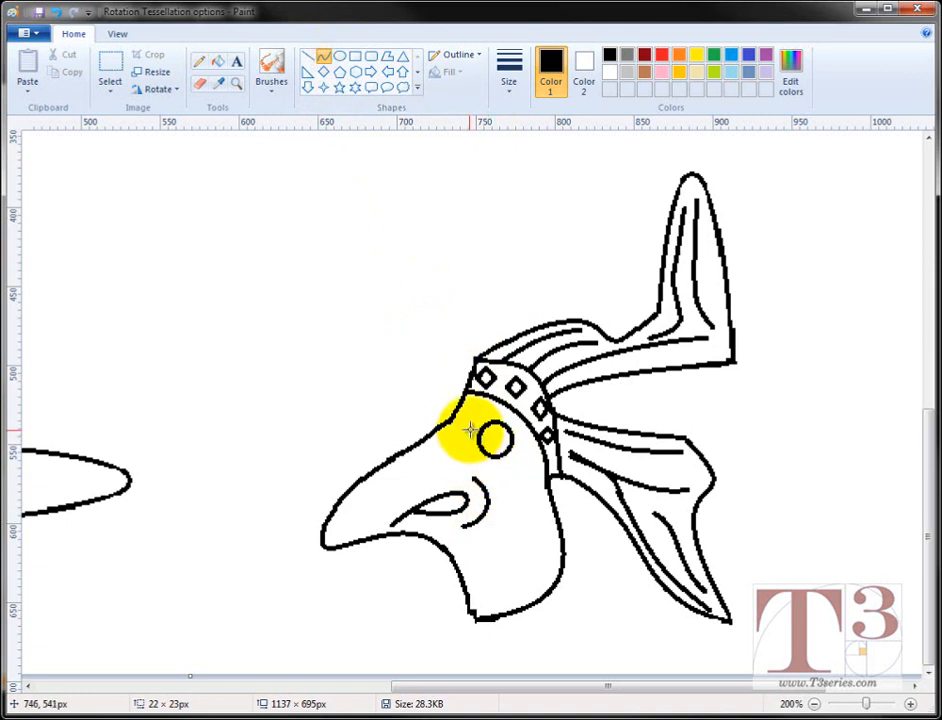
pyautogui.moveTo(471, 422); pyautogui.dragTo(521, 455)
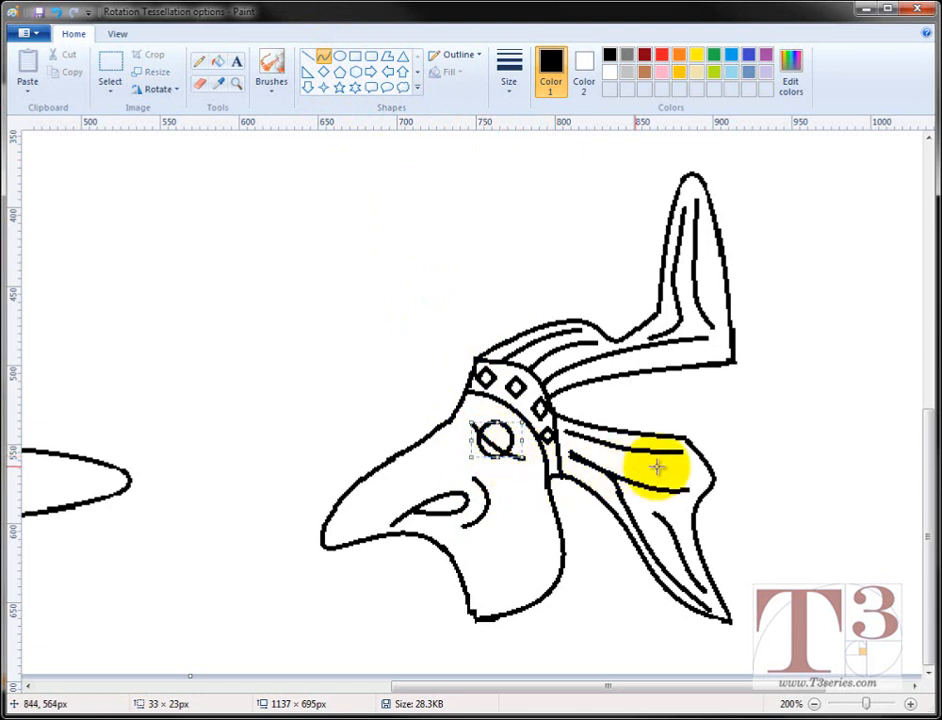
pyautogui.click(777, 418)
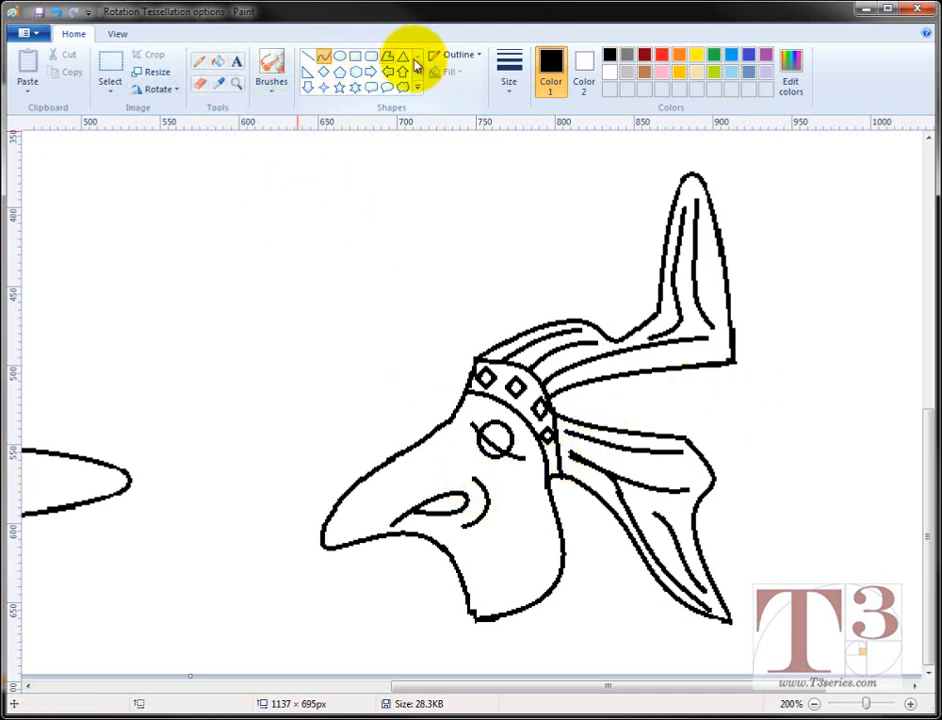
# Choose a brush and its size, and paint a small black pupil in the eye below the eyelid line
pyautogui.click(271, 78)
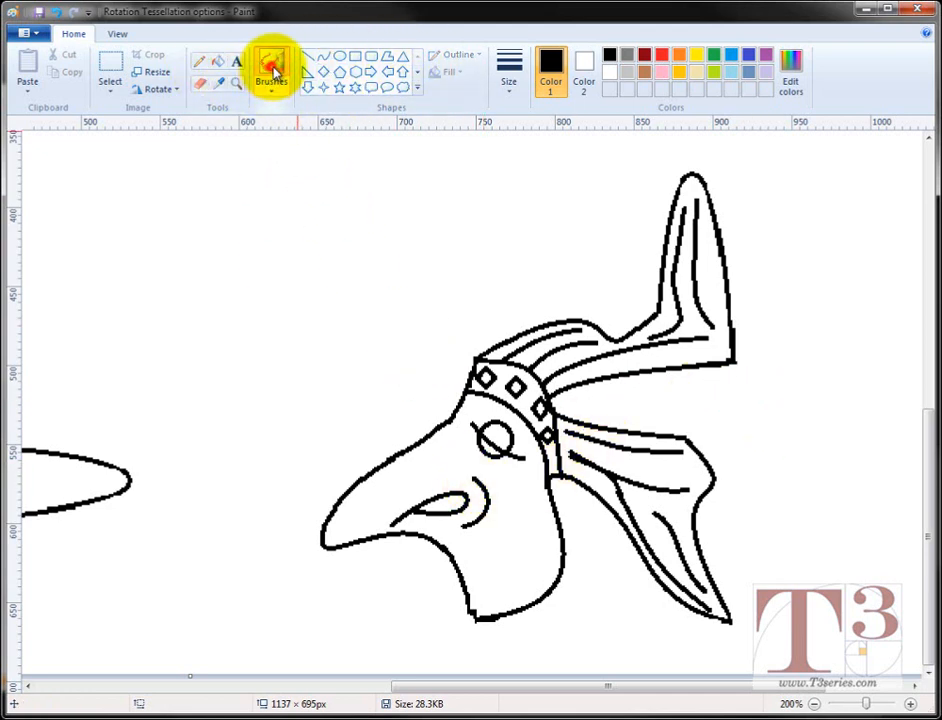
pyautogui.click(510, 76)
pyautogui.click(529, 120)
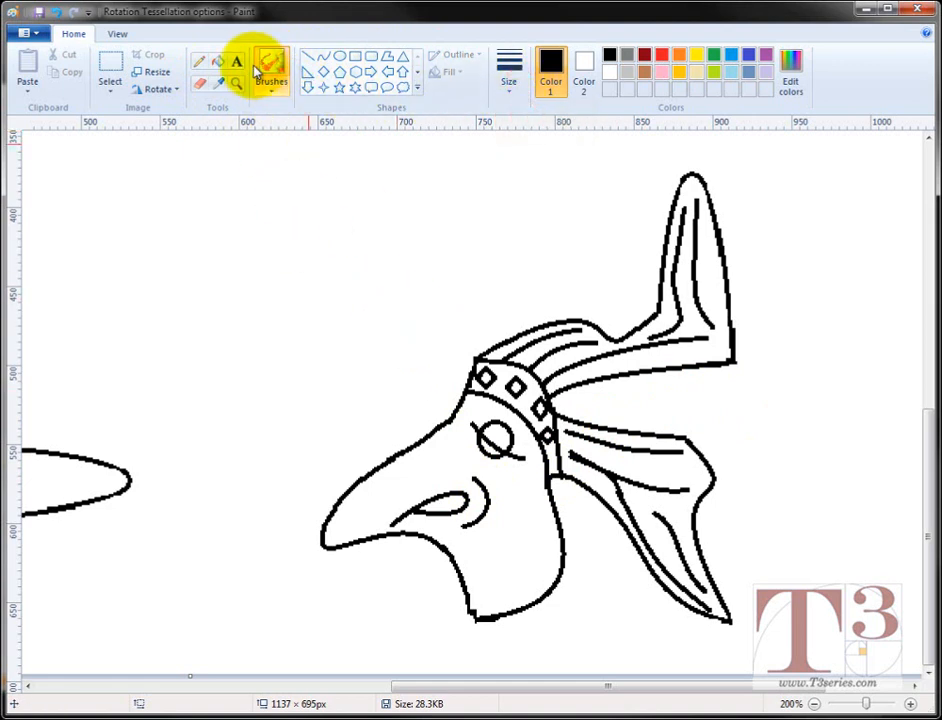
pyautogui.click(268, 88)
pyautogui.click(366, 117)
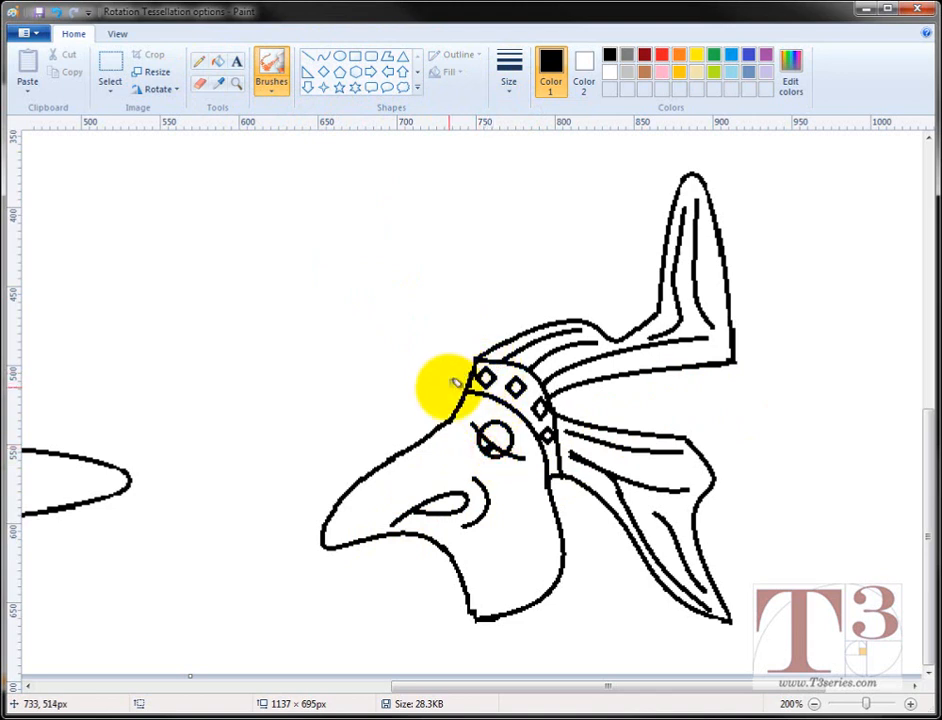
# Draw a grinning mouth on the cheek from two curves, about 31 × 43 px above and 24 × 49 px below
pyautogui.click(323, 60)
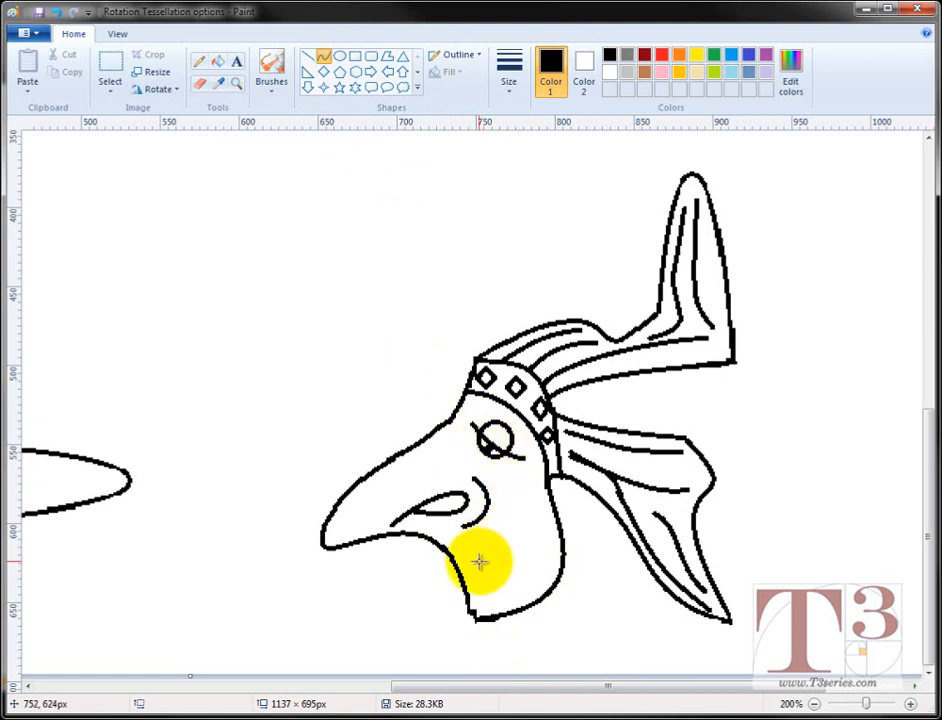
pyautogui.moveTo(480, 562)
pyautogui.mouseDown()
pyautogui.moveTo(526, 503)
pyautogui.moveTo(510, 538)
pyautogui.moveTo(519, 550)
pyautogui.moveTo(524, 526)
pyautogui.mouseUp()
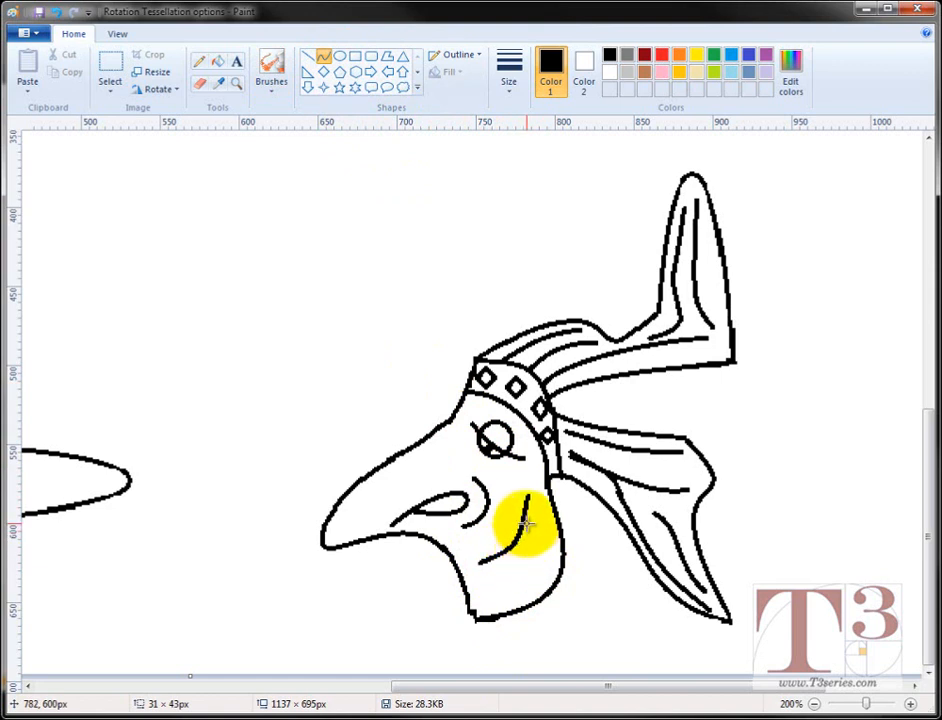
pyautogui.click(593, 545)
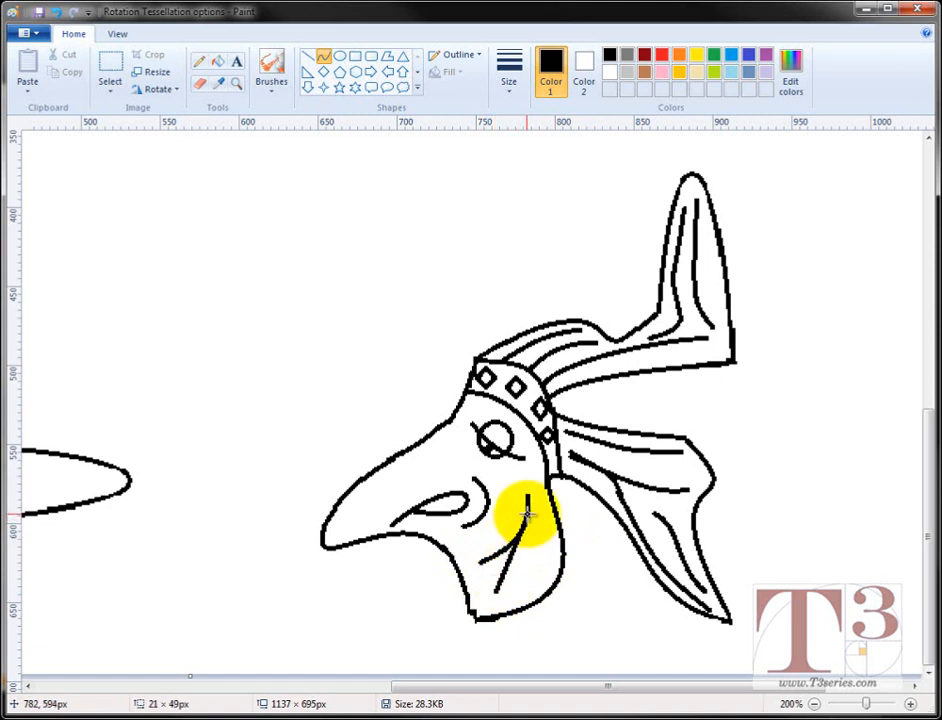
pyautogui.moveTo(512, 563)
pyautogui.mouseDown()
pyautogui.moveTo(521, 569)
pyautogui.moveTo(525, 548)
pyautogui.mouseUp()
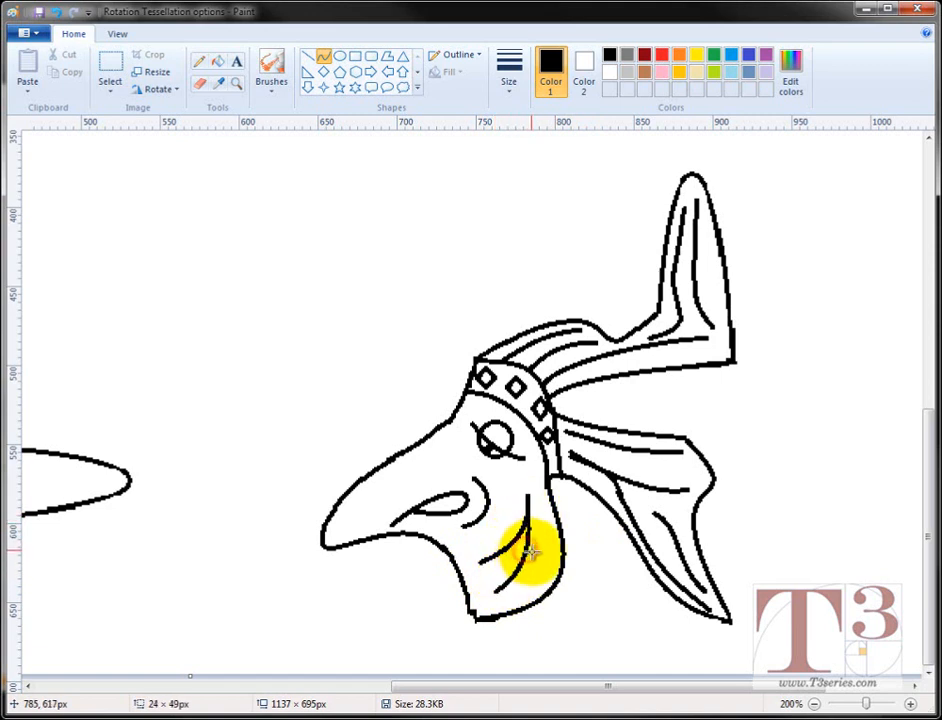
pyautogui.click(609, 569)
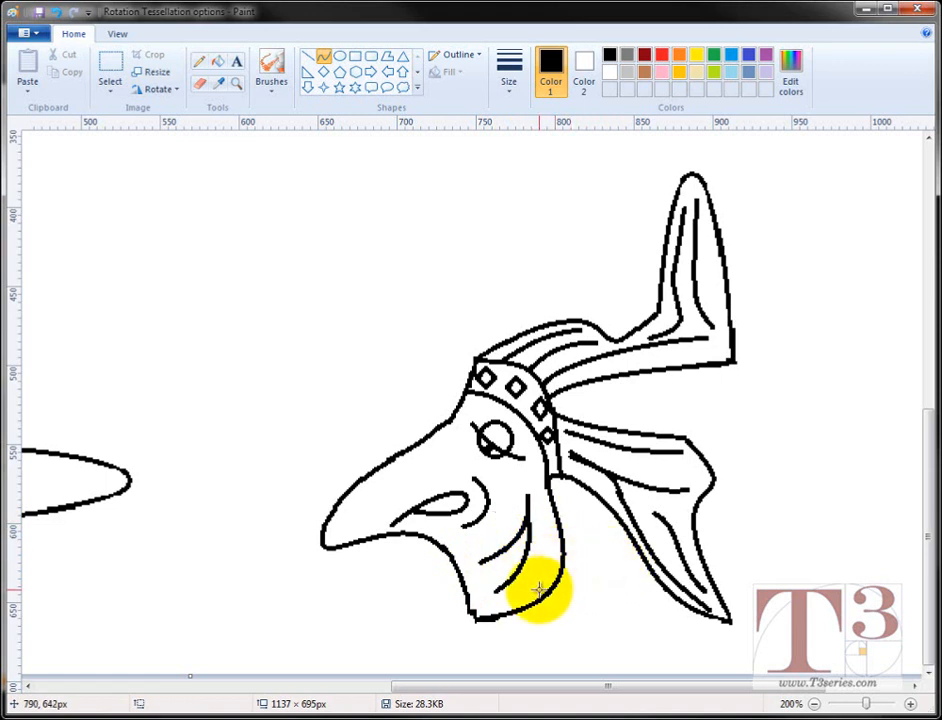
# Divide the grin into teeth with short diagonal lines between its two curves, the first two about 11 × 15 px and 11 × 12 px
pyautogui.click(309, 56)
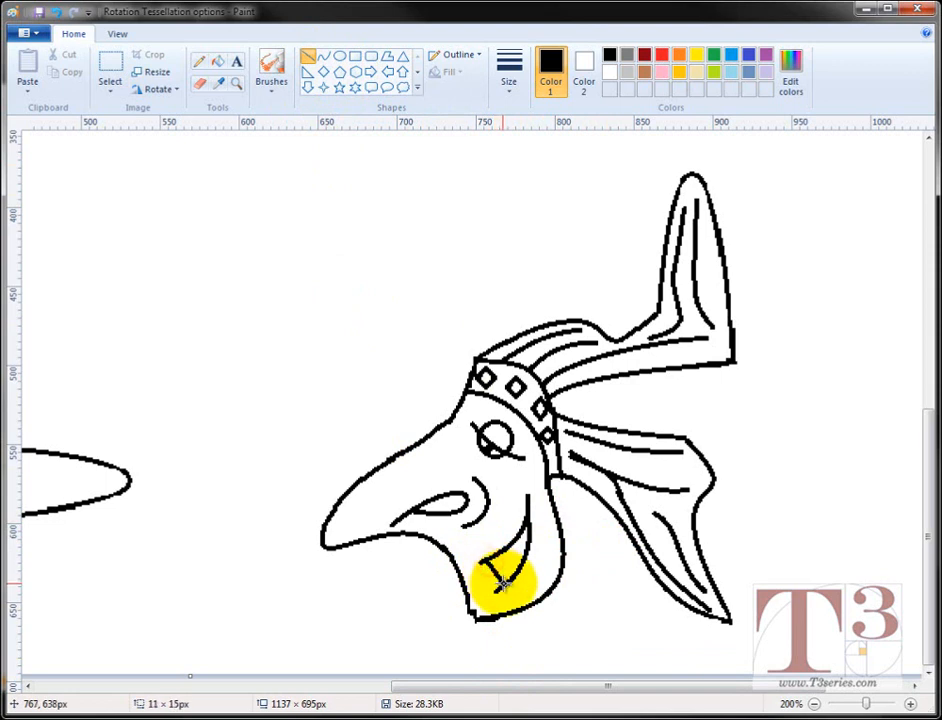
pyautogui.click(623, 626)
pyautogui.moveTo(497, 555); pyautogui.dragTo(514, 568)
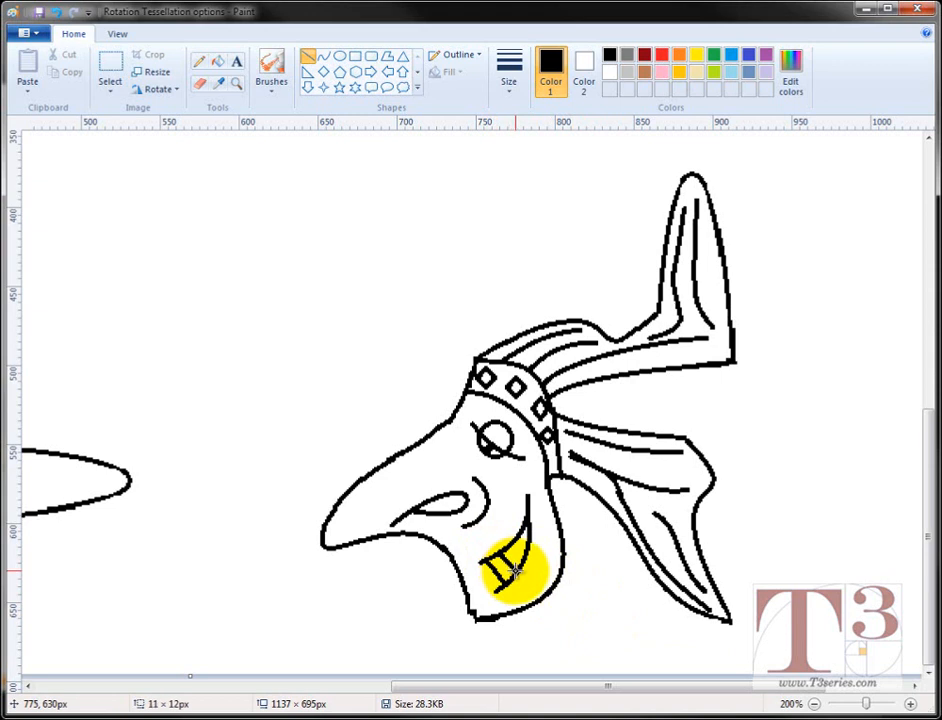
pyautogui.click(590, 568)
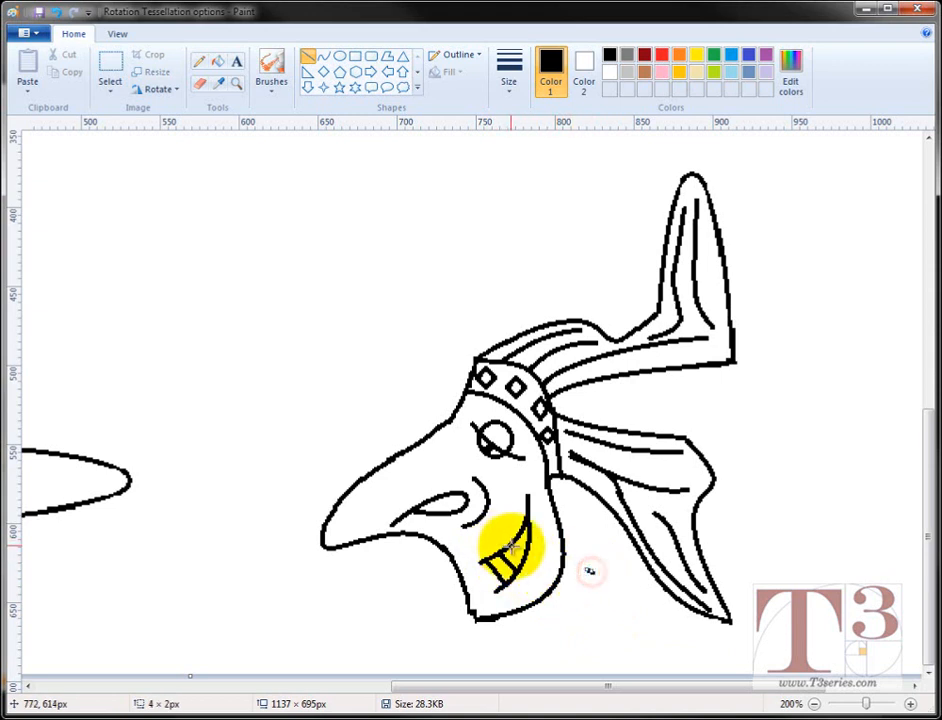
pyautogui.hotkey('ctrl', 'z')
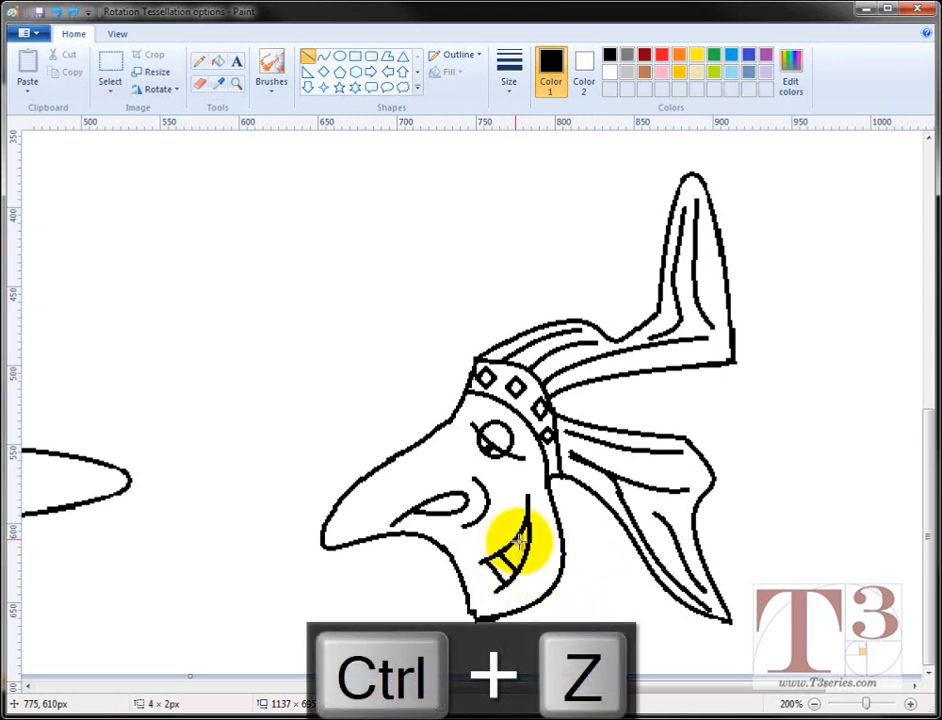
pyautogui.moveTo(511, 546); pyautogui.dragTo(524, 559)
pyautogui.click(610, 567)
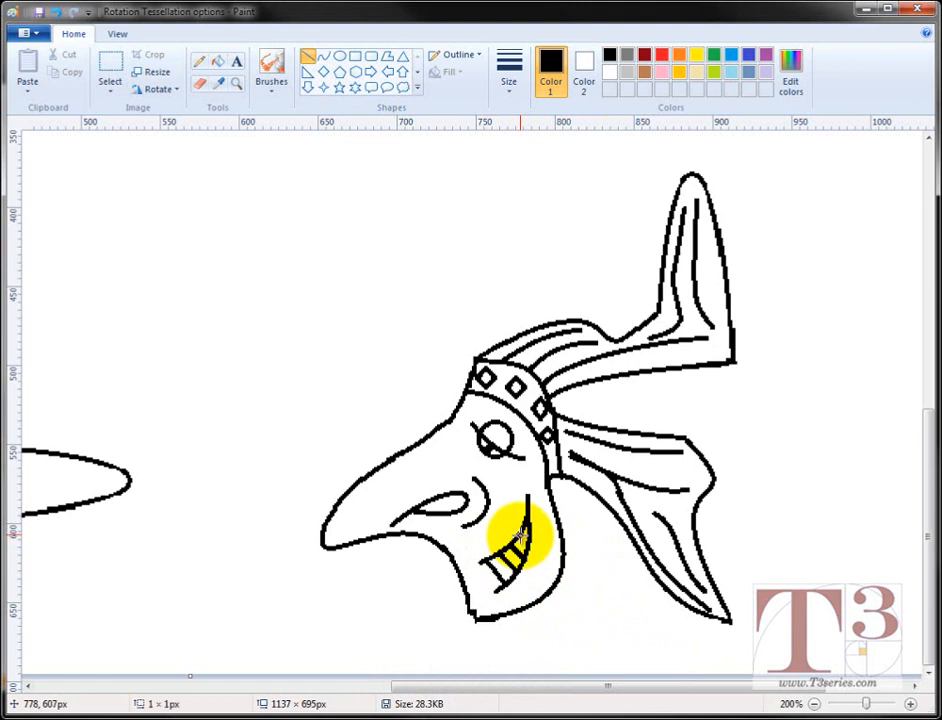
pyautogui.moveTo(520, 537); pyautogui.dragTo(524, 540)
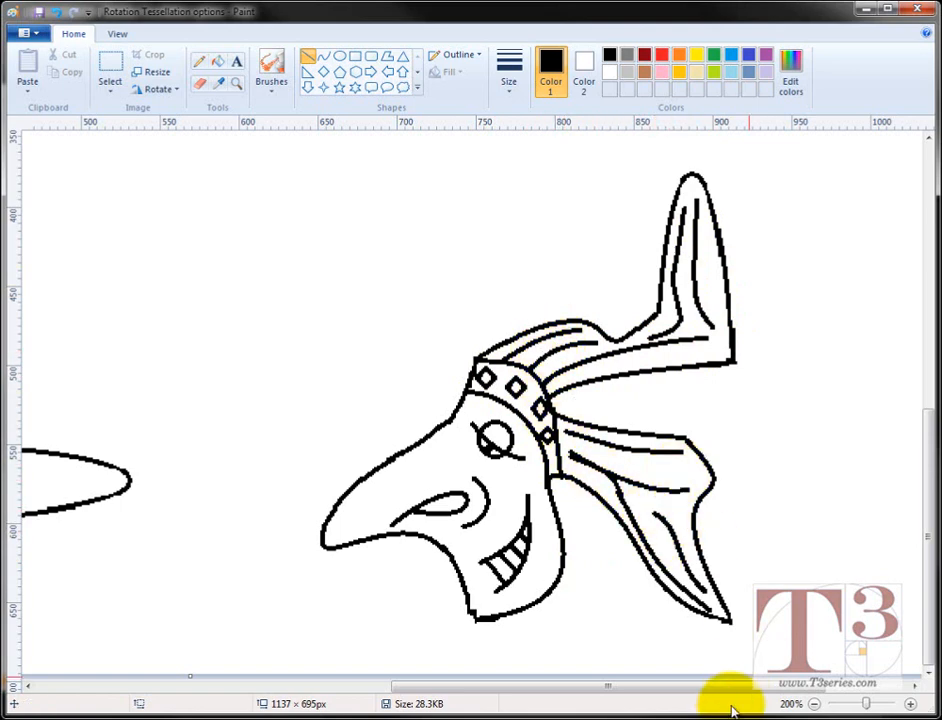
# On the other tessellation shape, draw a jaw curve about 43 × 48 px continuing the chin line up into the head
pyautogui.moveTo(645, 688)
pyautogui.mouseDown()
pyautogui.moveTo(576, 701)
pyautogui.moveTo(385, 700)
pyautogui.moveTo(363, 688)
pyautogui.mouseUp()
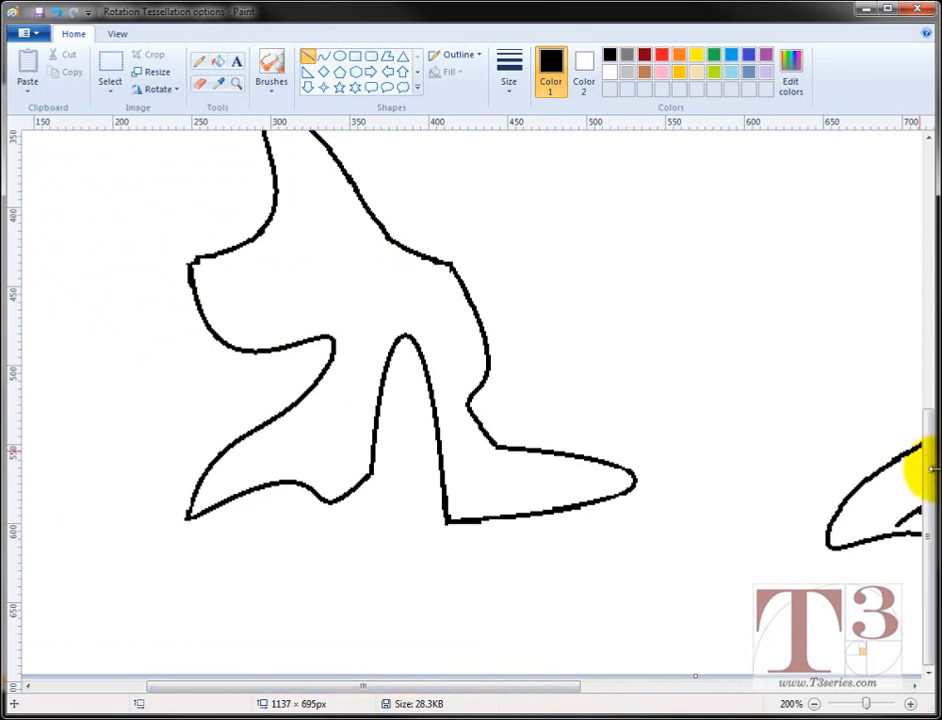
pyautogui.moveTo(929, 490)
pyautogui.mouseDown()
pyautogui.moveTo(934, 182)
pyautogui.moveTo(930, 490)
pyautogui.mouseUp()
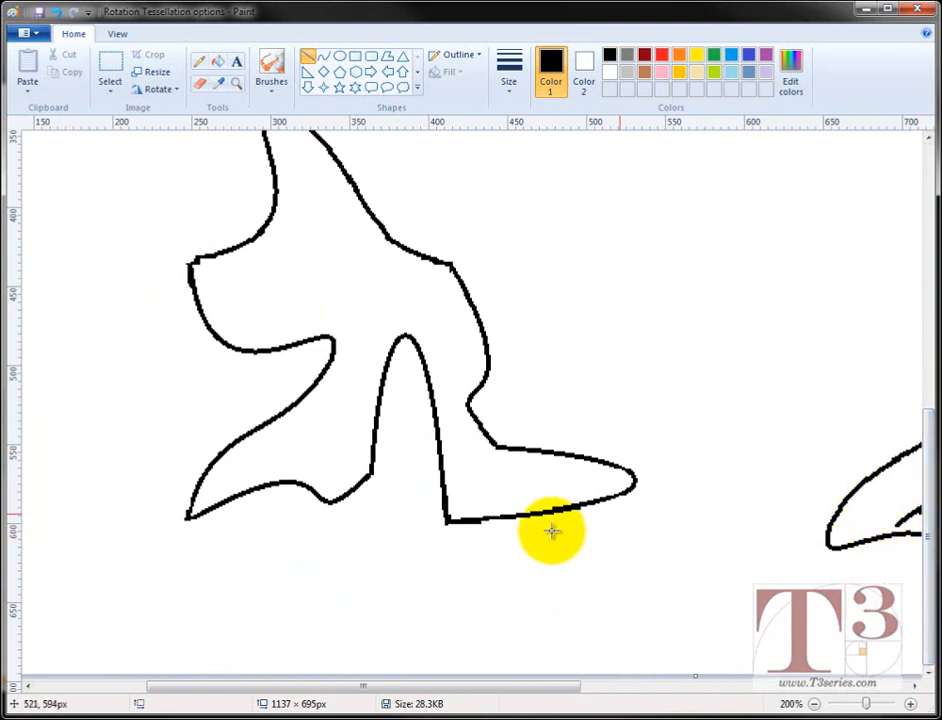
pyautogui.moveTo(444, 686); pyautogui.dragTo(385, 690)
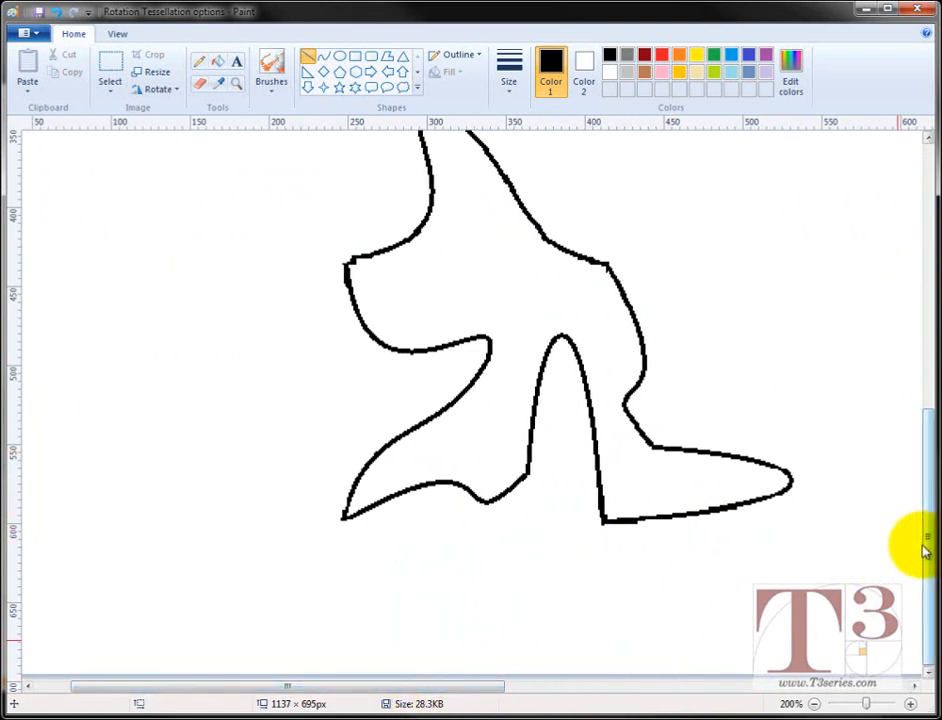
pyautogui.moveTo(915, 540); pyautogui.dragTo(928, 498)
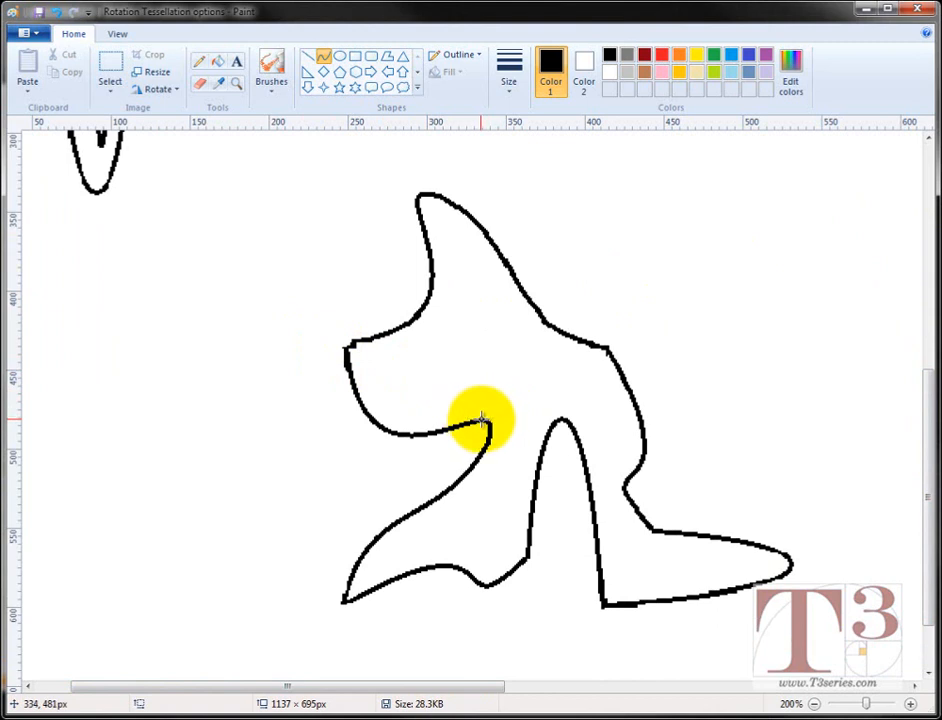
pyautogui.moveTo(482, 422); pyautogui.dragTo(548, 377)
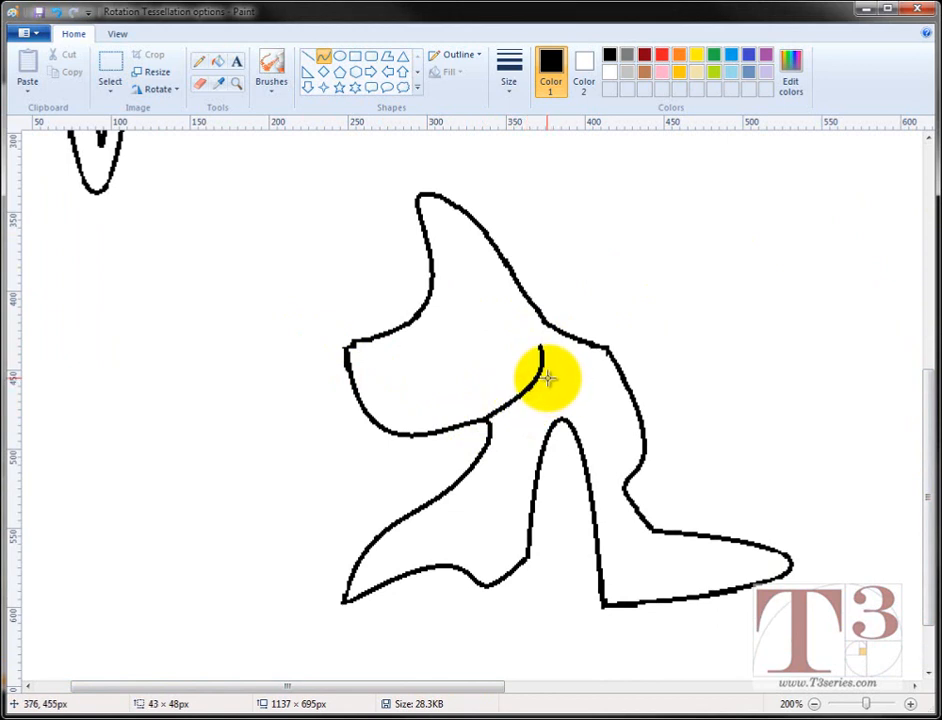
pyautogui.click(645, 305)
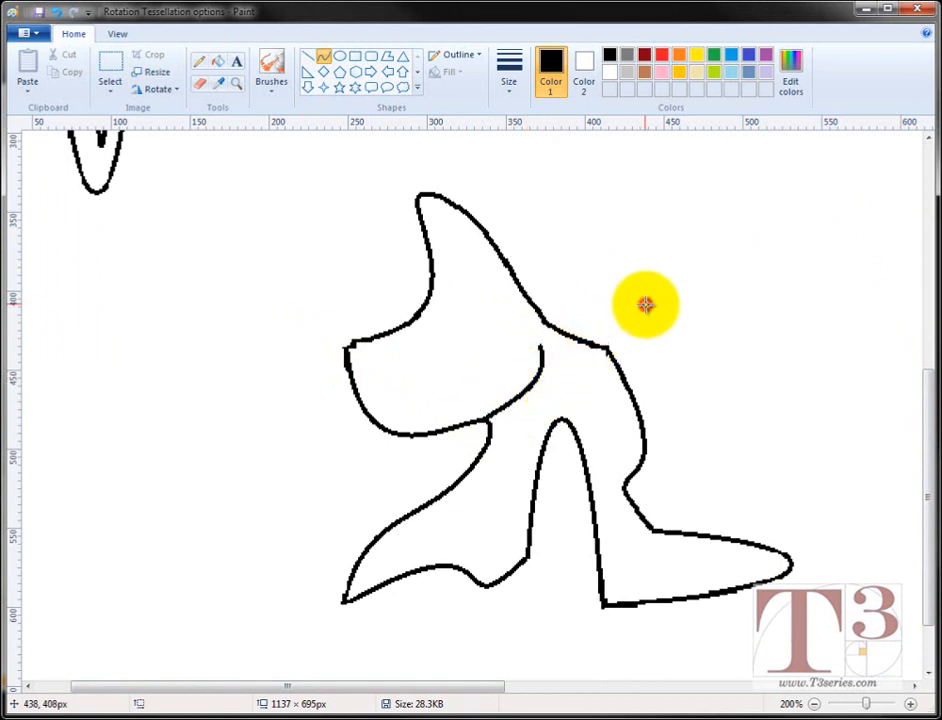
# Draw a wavy upper mouth curve from the snout tip inward, dipping and then rising to a smiling corner
pyautogui.click(339, 56)
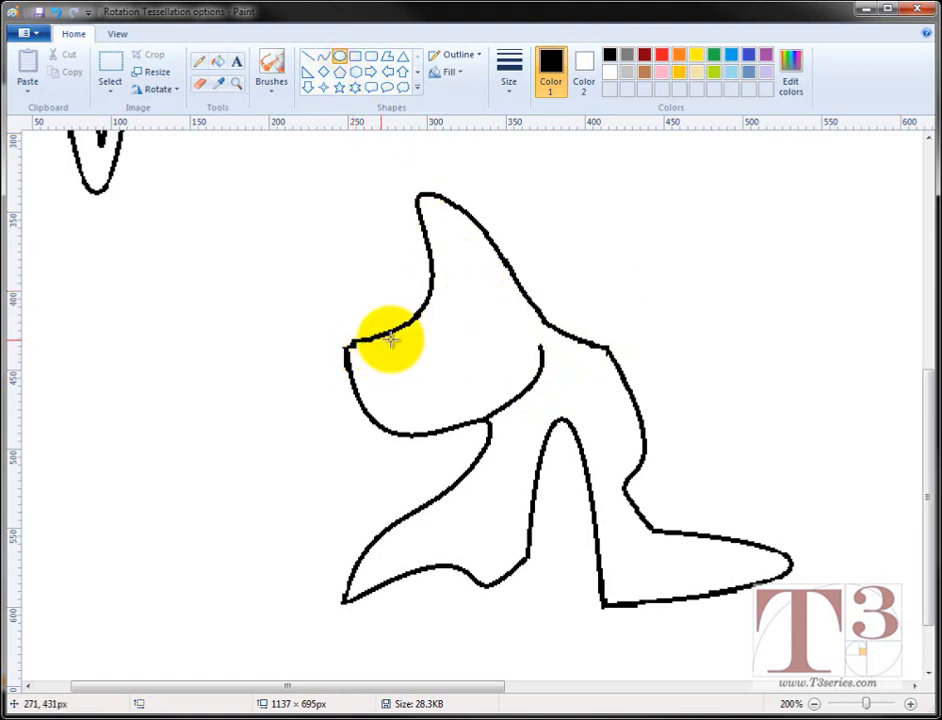
pyautogui.click(322, 60)
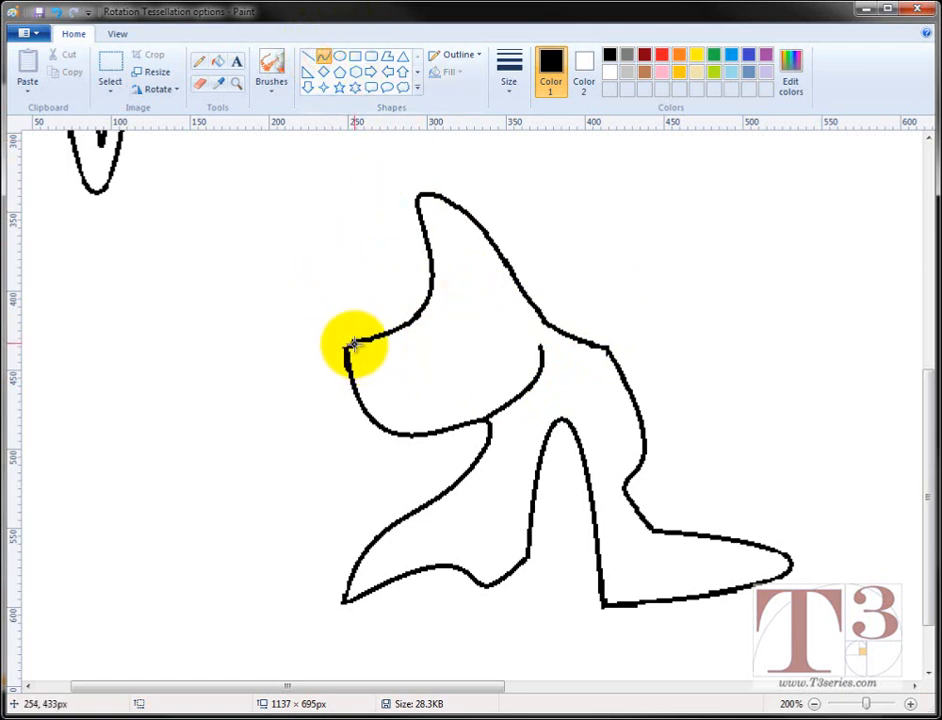
pyautogui.moveTo(352, 345); pyautogui.dragTo(489, 347)
pyautogui.moveTo(400, 344); pyautogui.dragTo(449, 389)
pyautogui.click(449, 389)
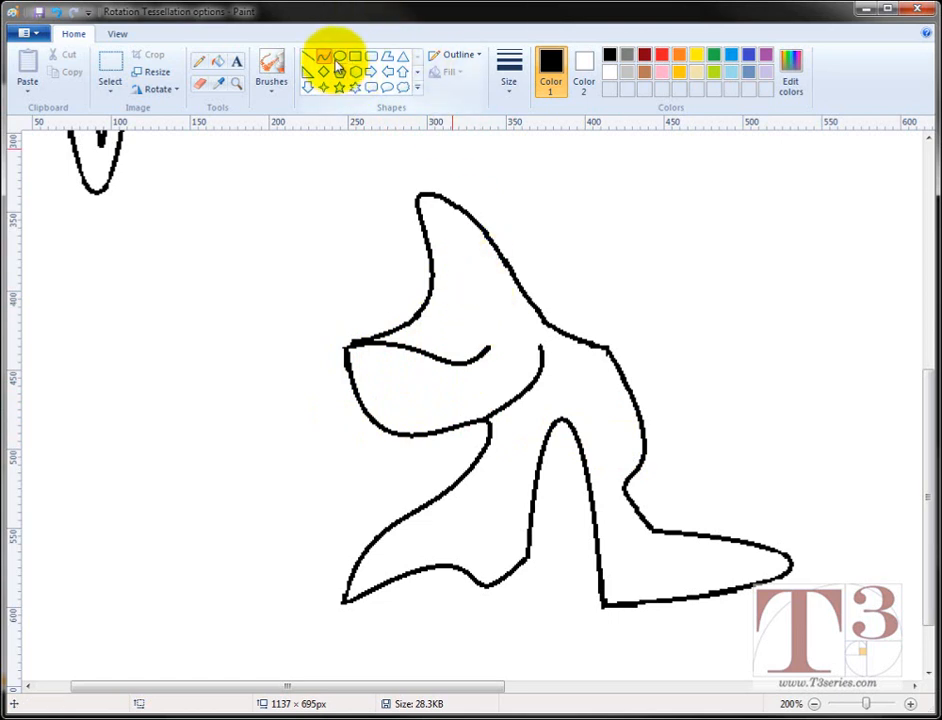
pyautogui.click(277, 68)
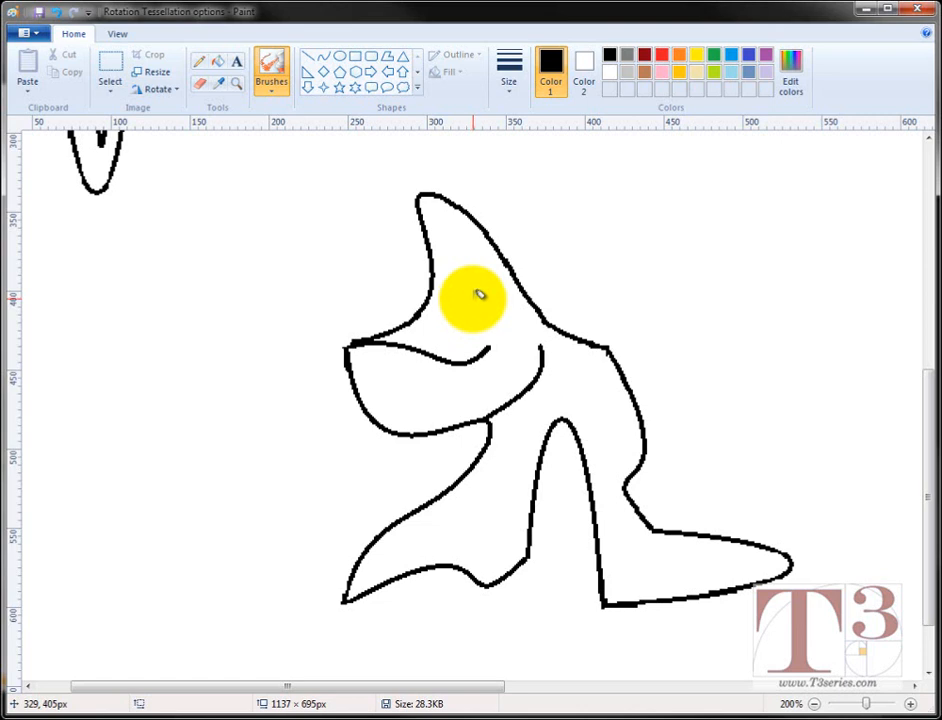
pyautogui.moveTo(477, 294)
pyautogui.mouseDown()
pyautogui.moveTo(466, 300)
pyautogui.moveTo(480, 295)
pyautogui.mouseUp()
pyautogui.hotkey('ctrl', 'z')
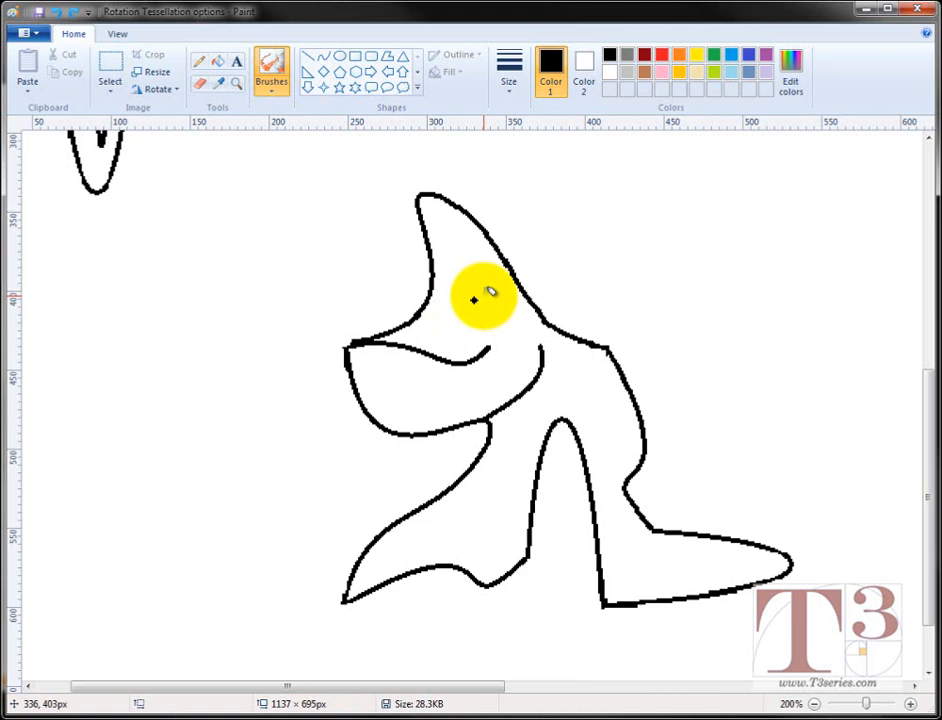
pyautogui.click(340, 60)
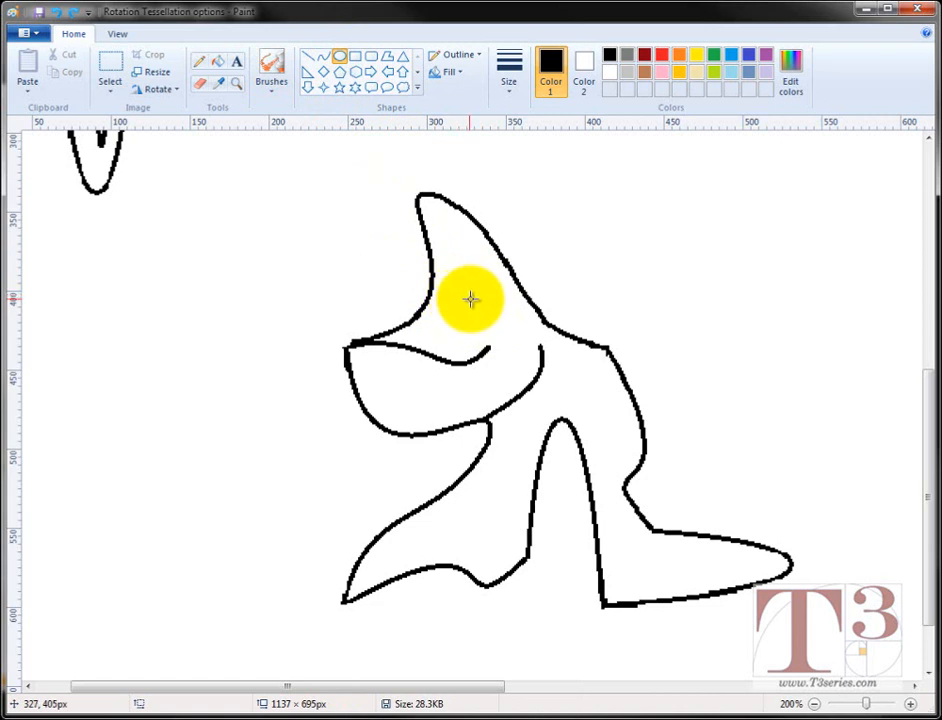
# Draw a half-closed eye above the mouth: a 22 × 16 px lower curve, a 39 × 17 px eyelid curve, and a short closing line
pyautogui.click(324, 58)
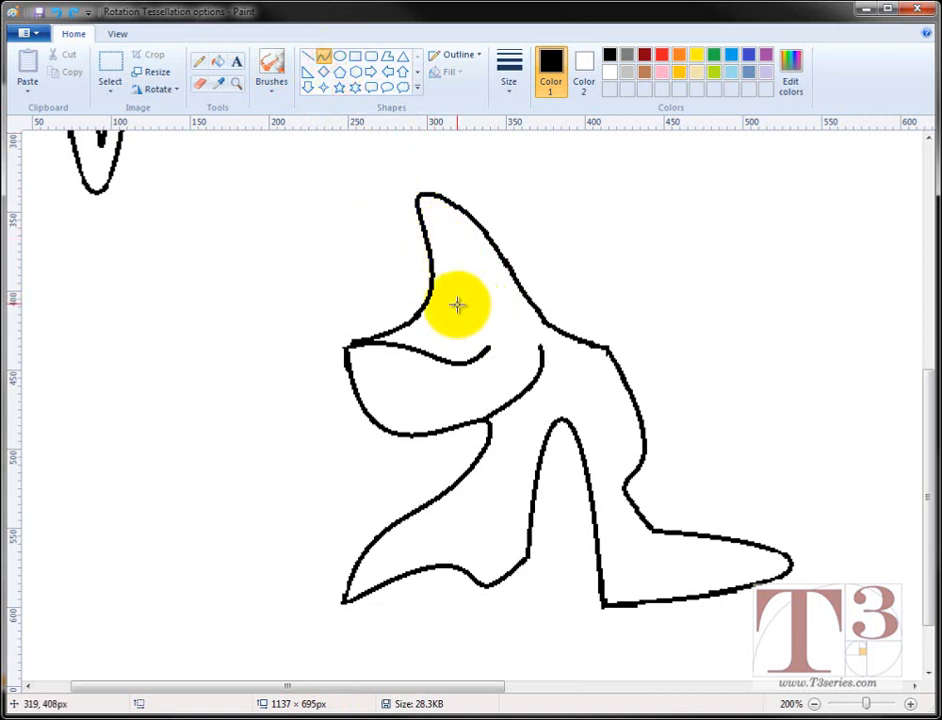
pyautogui.moveTo(469, 301); pyautogui.dragTo(487, 317)
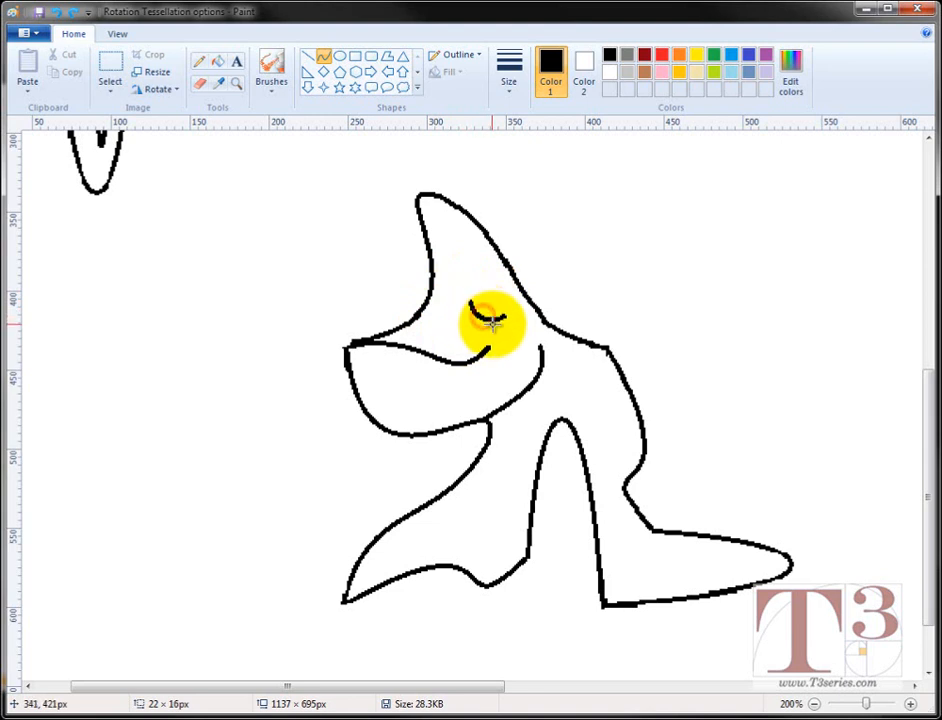
pyautogui.click(601, 300)
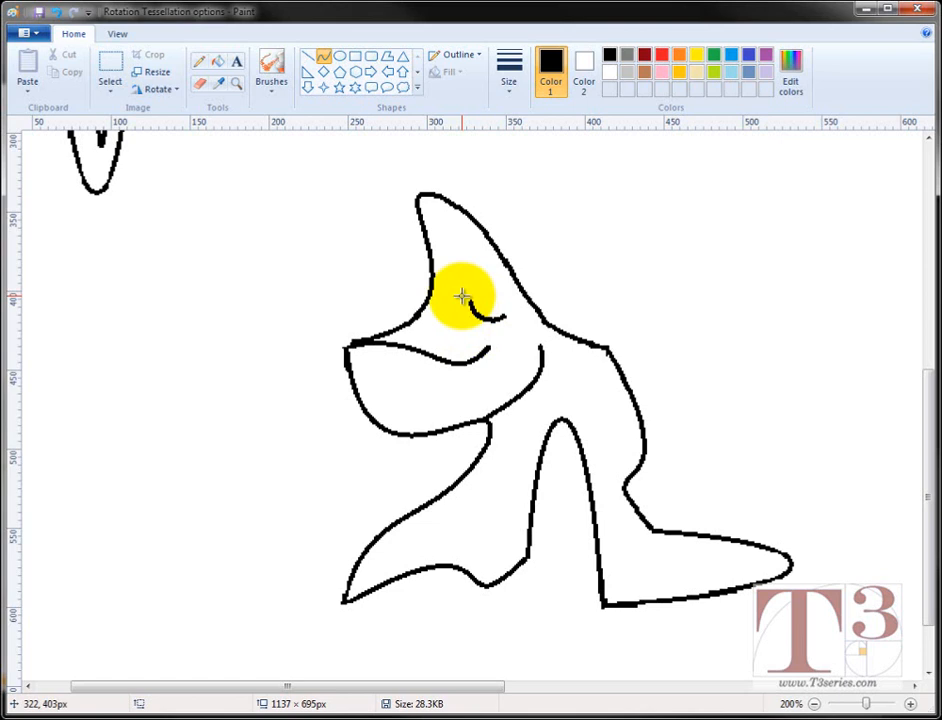
pyautogui.moveTo(459, 296); pyautogui.dragTo(507, 308)
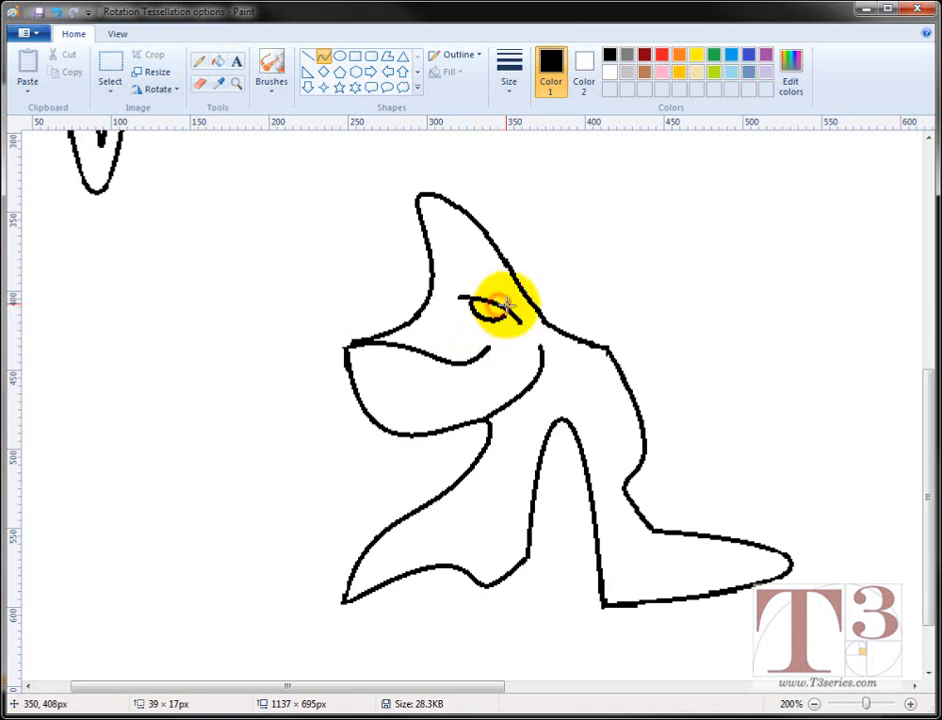
pyautogui.click(586, 268)
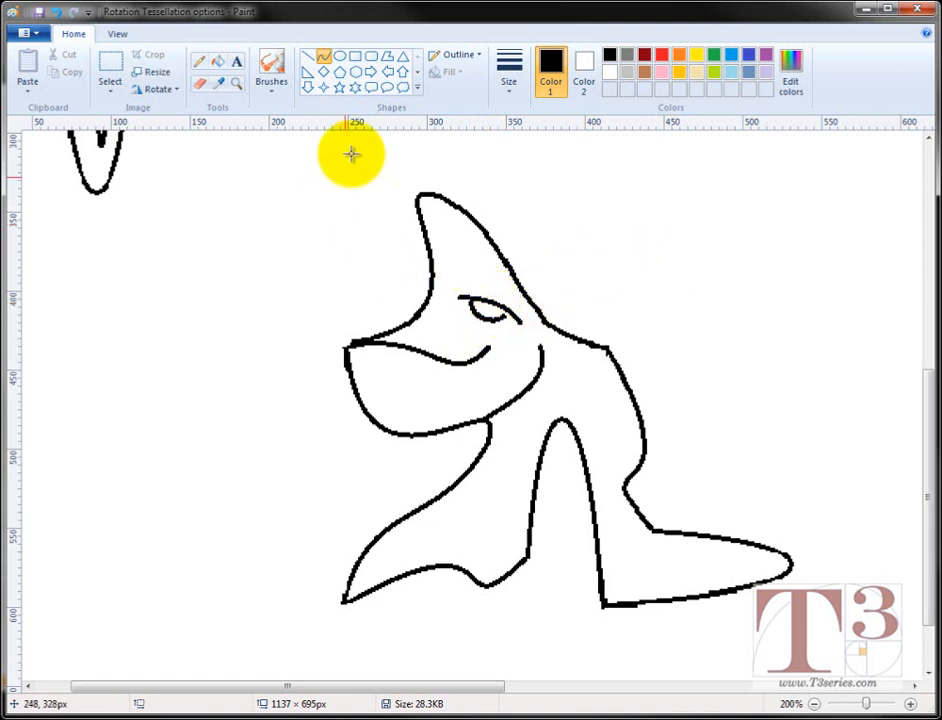
pyautogui.click(308, 57)
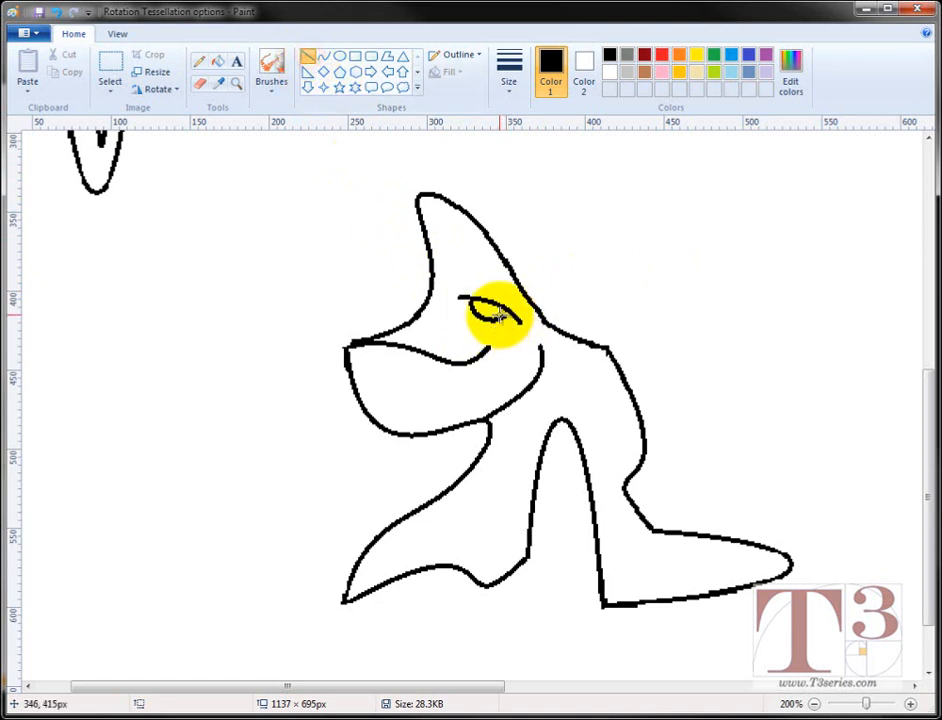
pyautogui.moveTo(504, 316); pyautogui.dragTo(507, 314)
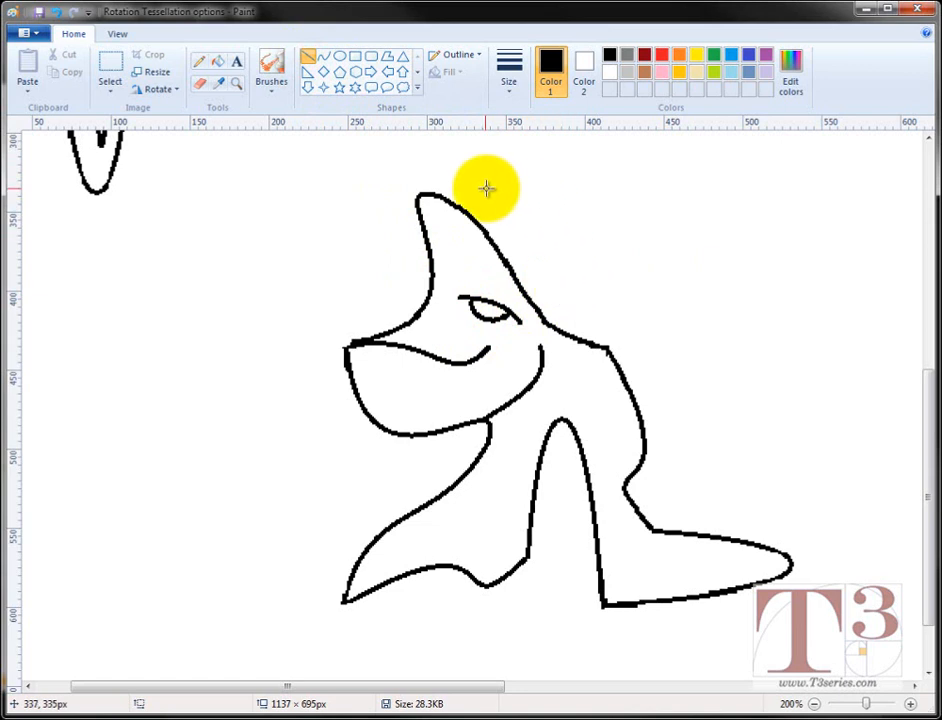
# Paint a black pupil beneath the eyelid and a small nostril dot above the mouth with a brush
pyautogui.click(272, 85)
pyautogui.click(370, 124)
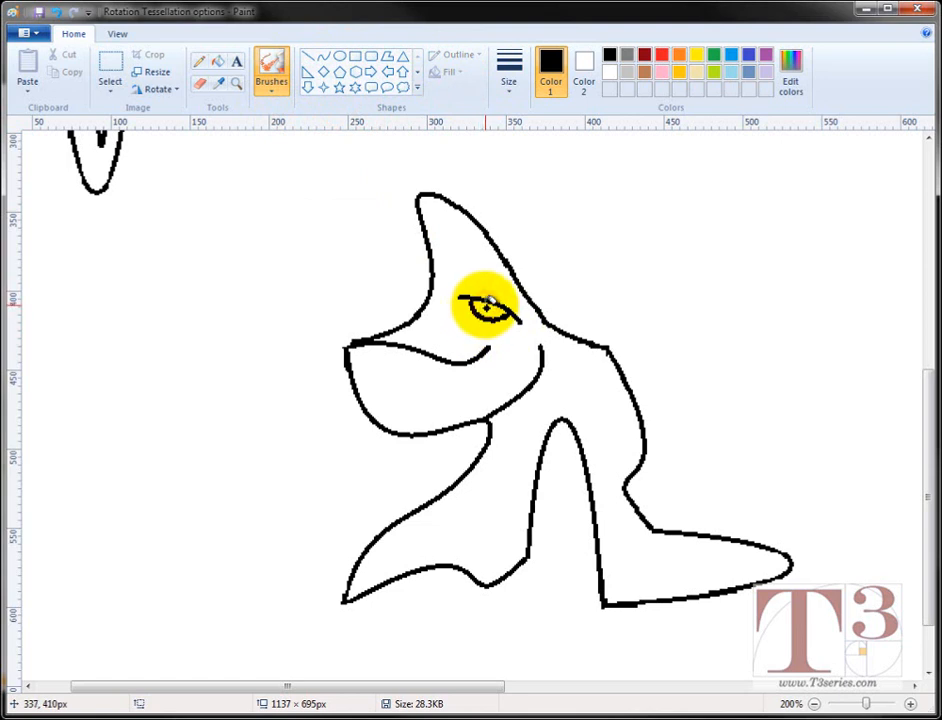
pyautogui.click(485, 304)
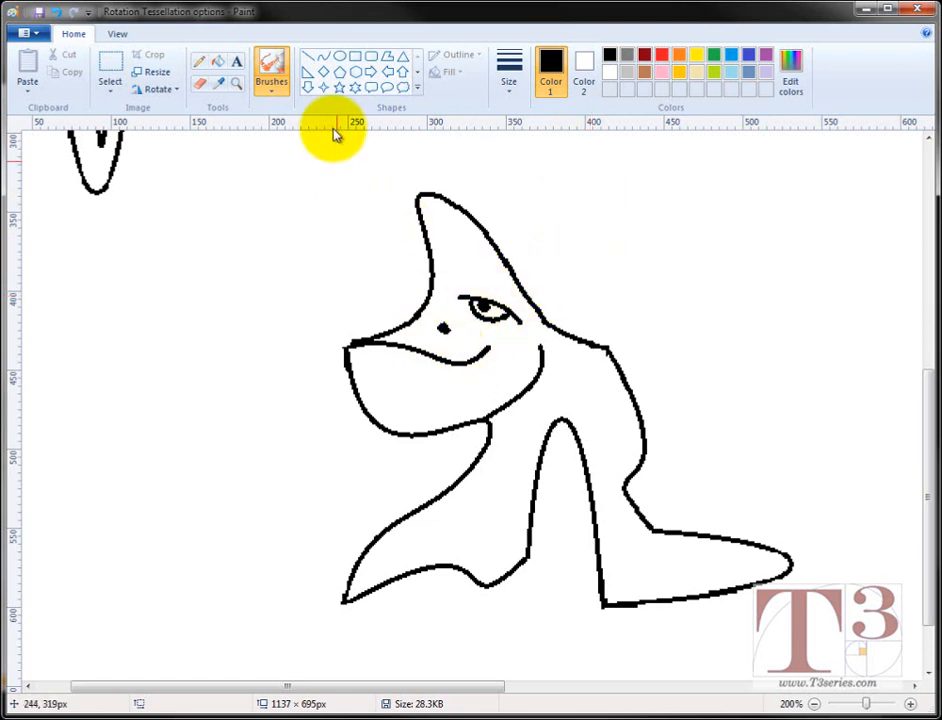
# Draw a lower lip curve about 91 px wide from the snout edge, bowed downward beneath the upper mouth curve
pyautogui.click(321, 58)
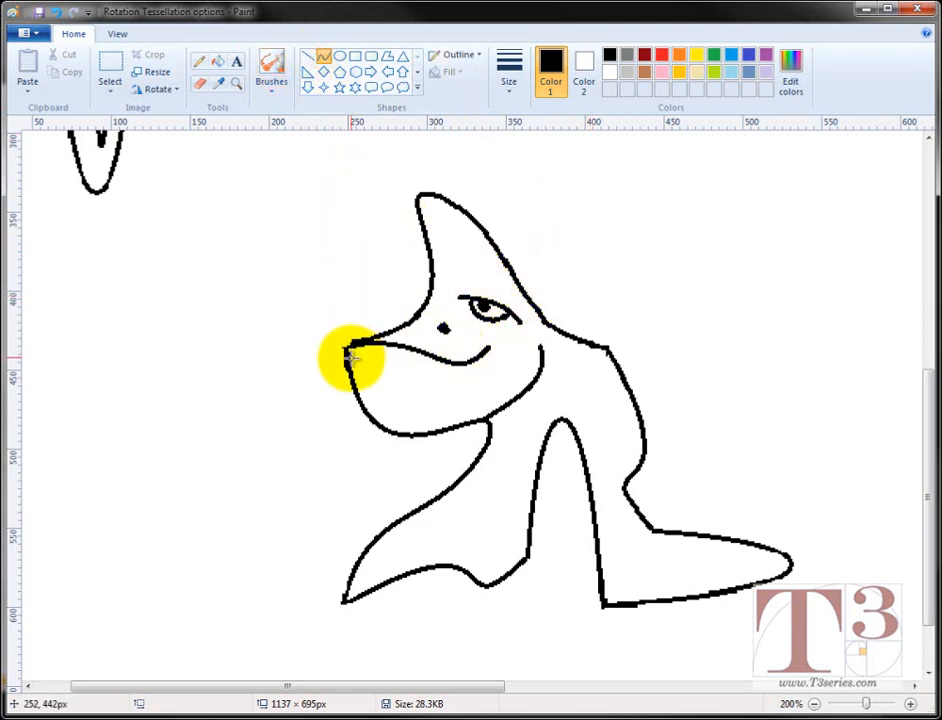
pyautogui.moveTo(348, 360); pyautogui.dragTo(490, 368)
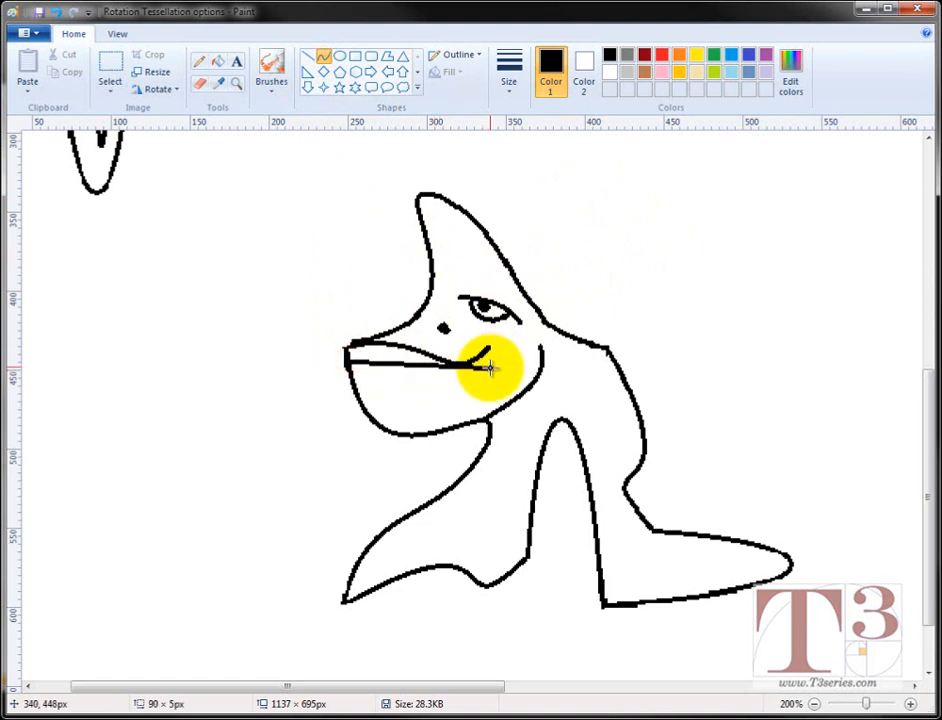
pyautogui.moveTo(353, 347); pyautogui.dragTo(396, 426)
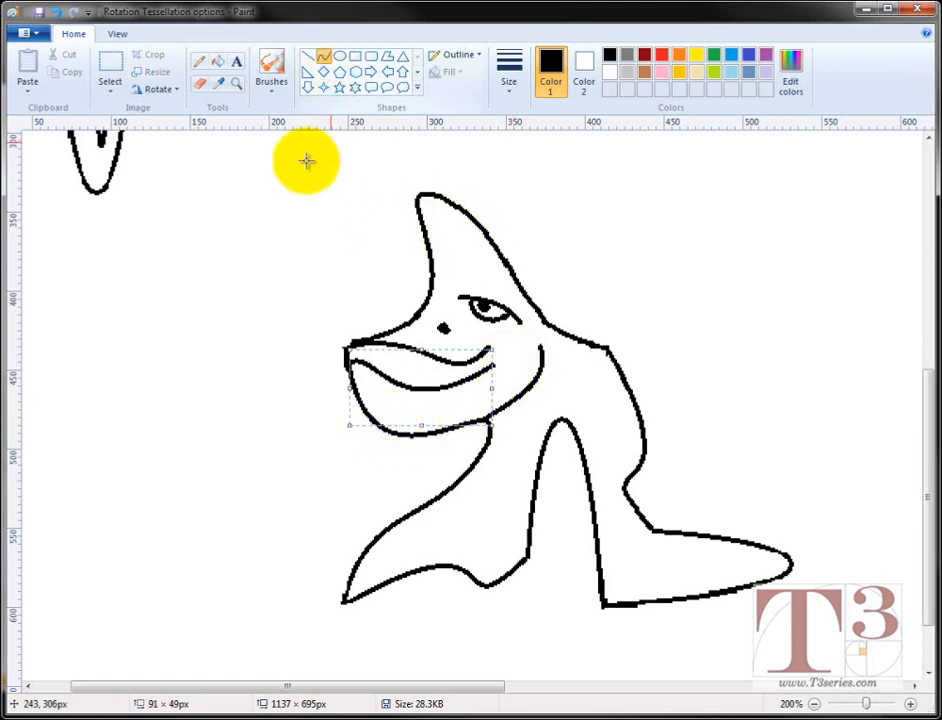
# Draw a small cheek curve about 18 × 25 px at the mouth corner and extend the lower lip to it with a short line
pyautogui.click(282, 197)
pyautogui.click(308, 56)
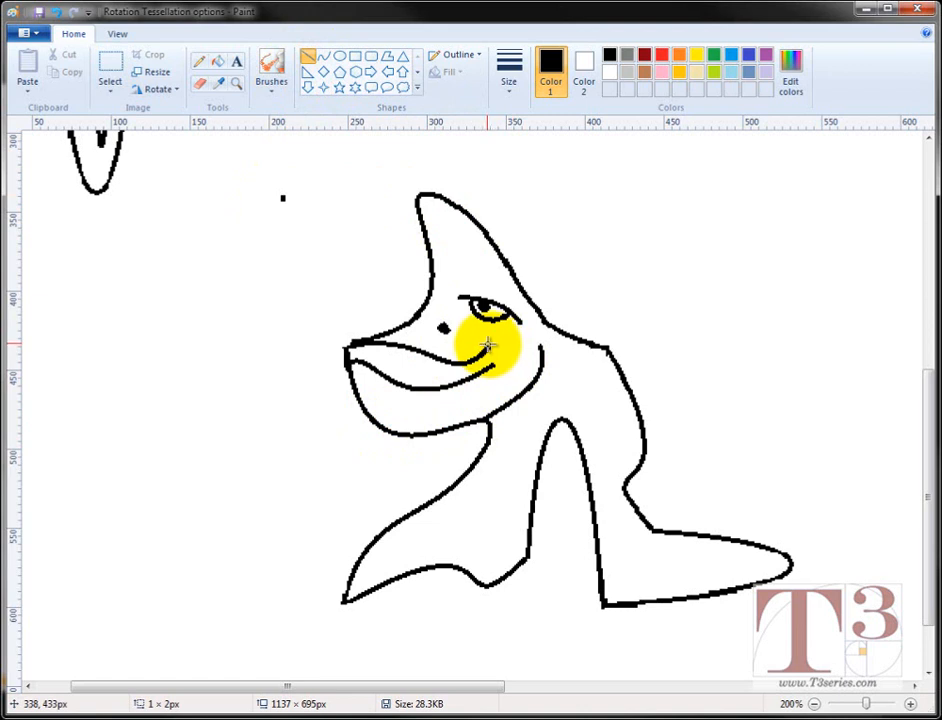
pyautogui.click(322, 56)
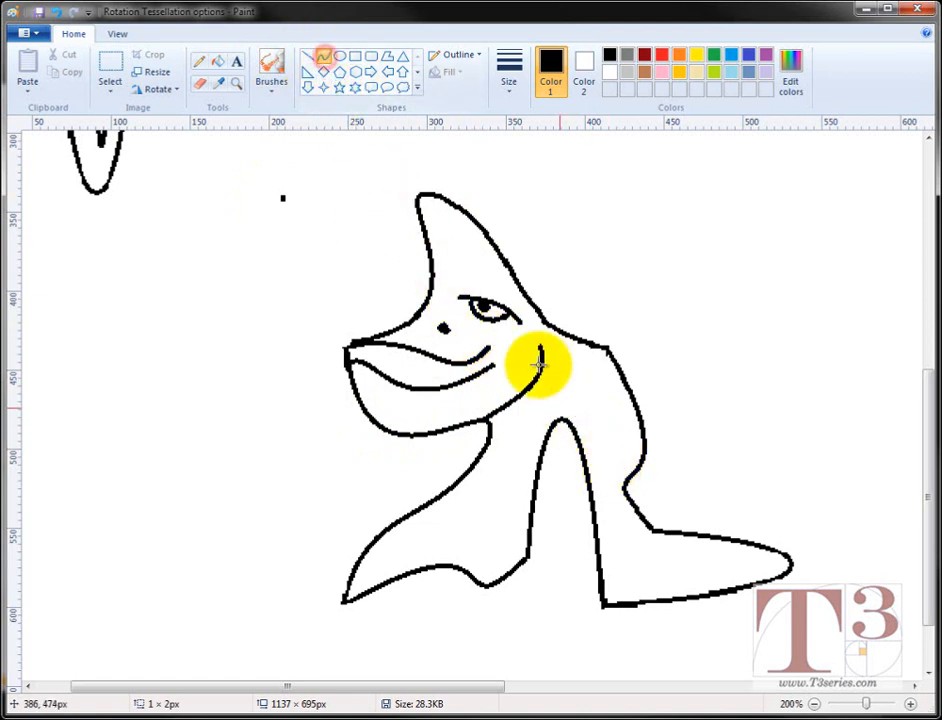
pyautogui.moveTo(484, 340); pyautogui.dragTo(500, 363)
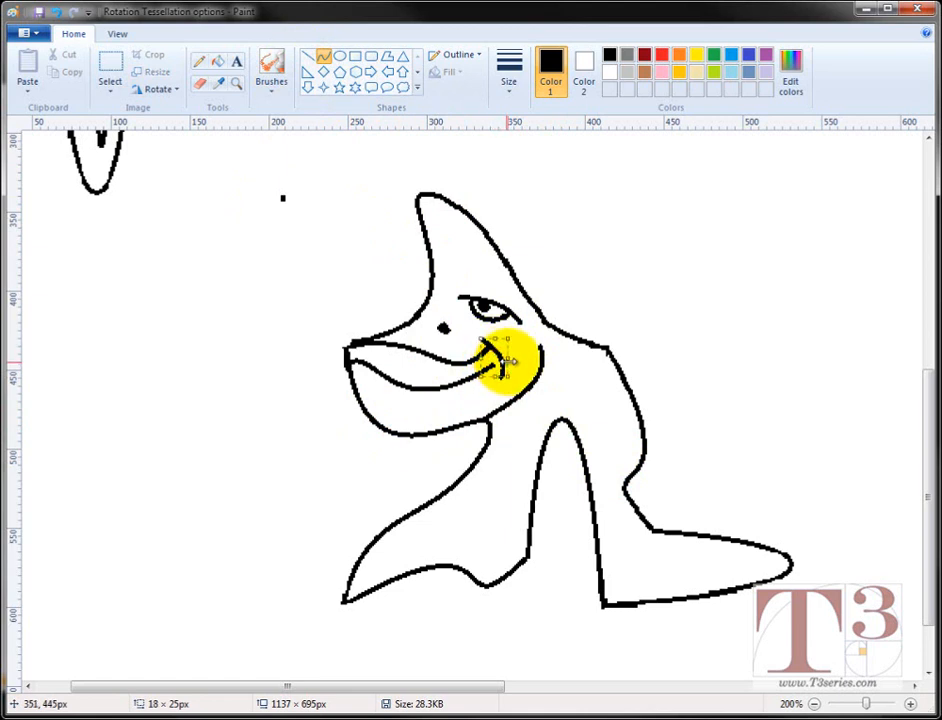
pyautogui.click(307, 56)
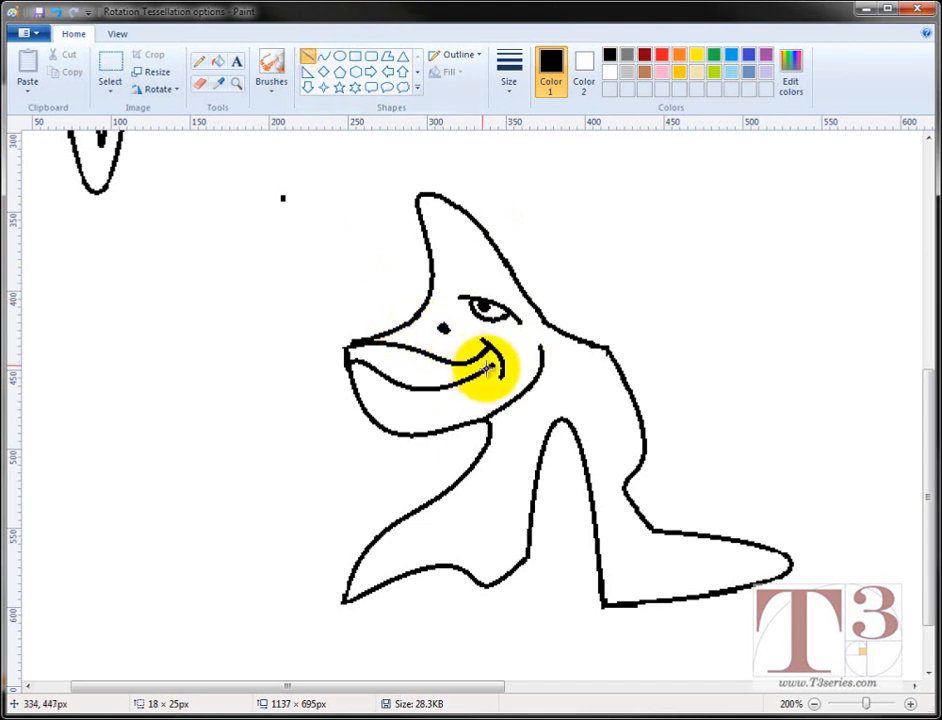
pyautogui.moveTo(488, 369); pyautogui.dragTo(500, 358)
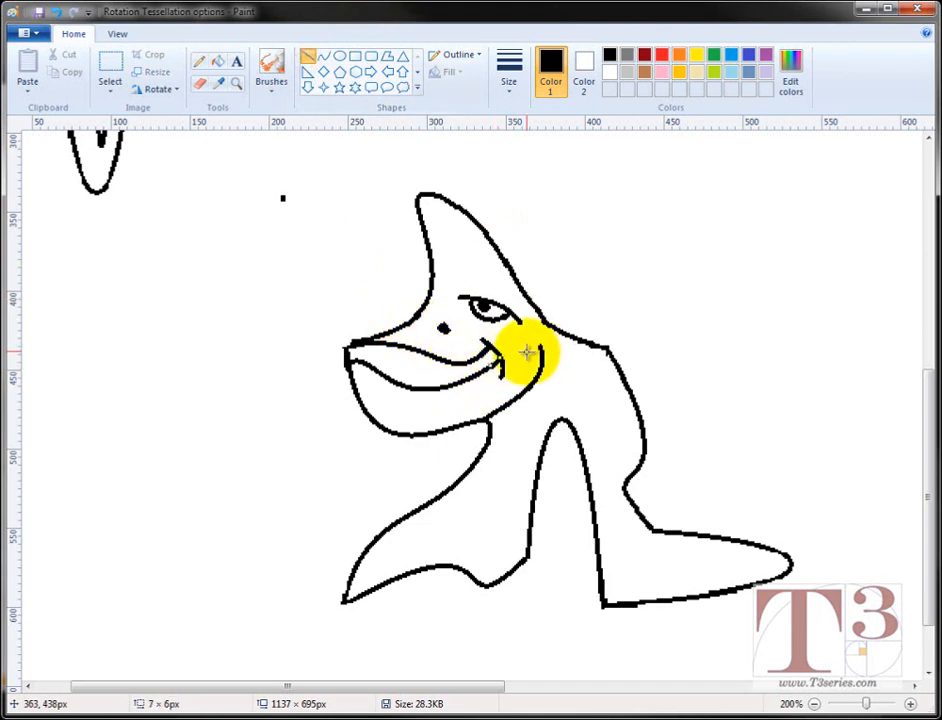
pyautogui.click(592, 283)
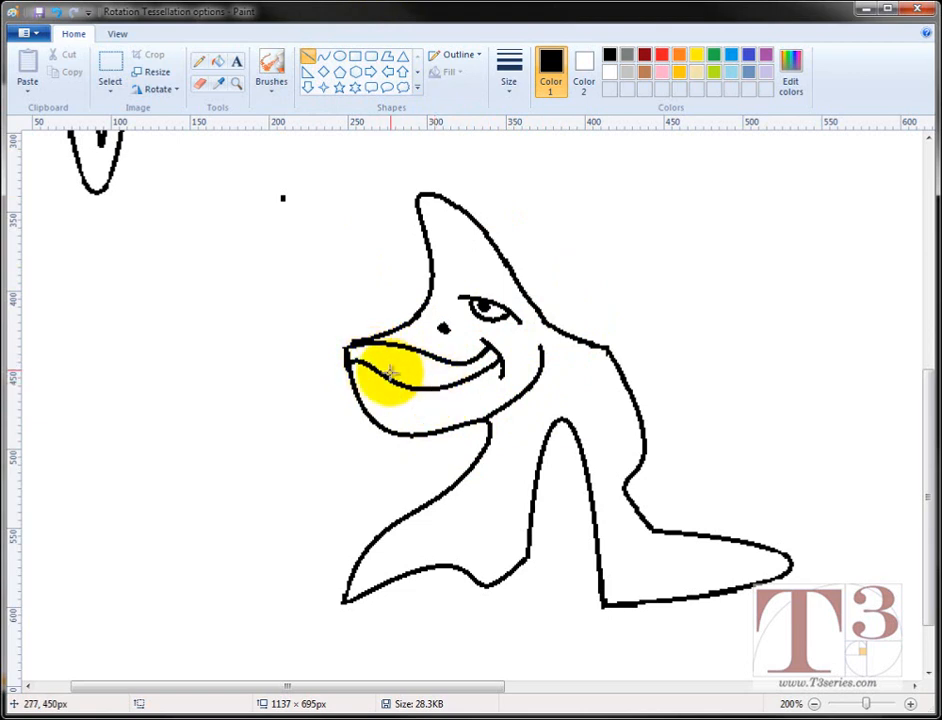
# Draw a row of short, roughly vertical tooth lines between the upper and lower lips, from the snout tip to the mouth corner
pyautogui.moveTo(357, 344); pyautogui.dragTo(361, 359)
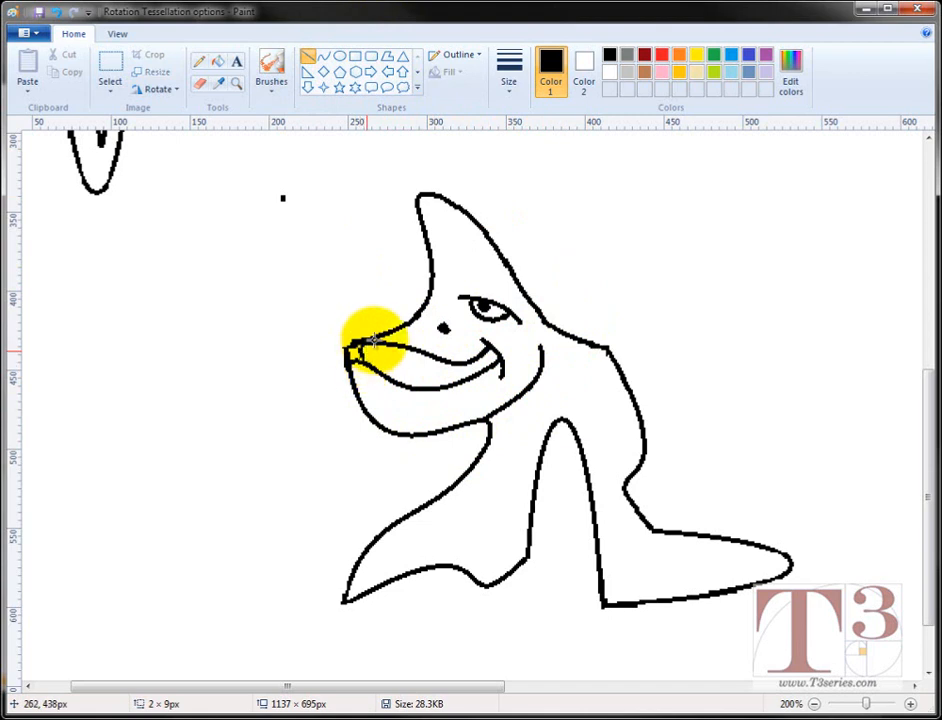
pyautogui.click(297, 336)
pyautogui.moveTo(374, 344); pyautogui.dragTo(427, 389)
pyautogui.click(292, 347)
pyautogui.click(326, 357)
pyautogui.click(233, 337)
pyautogui.click(292, 370)
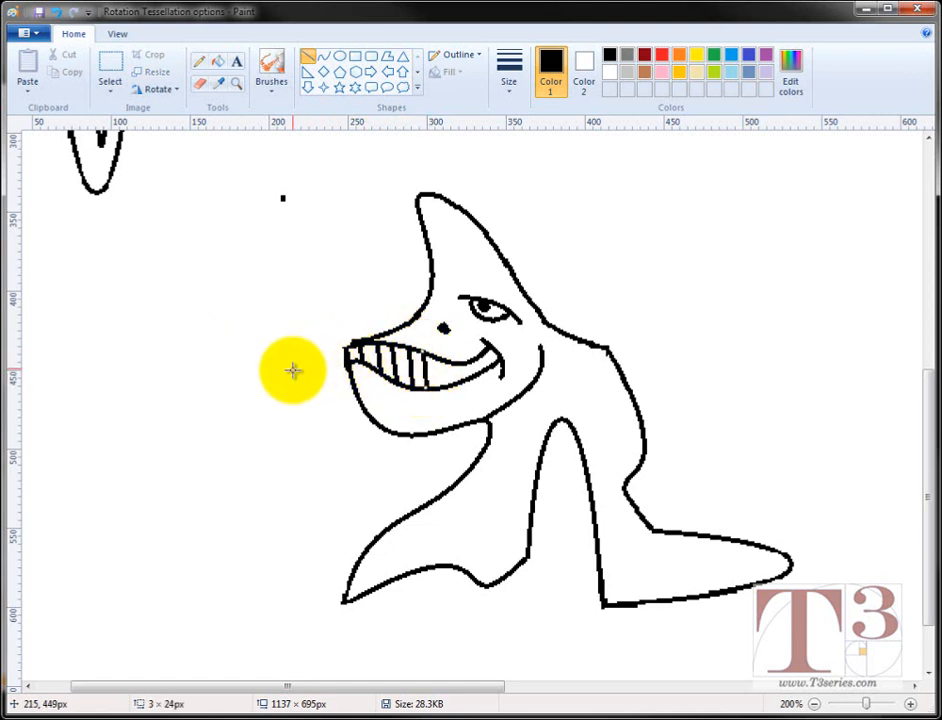
pyautogui.moveTo(440, 354); pyautogui.dragTo(441, 383)
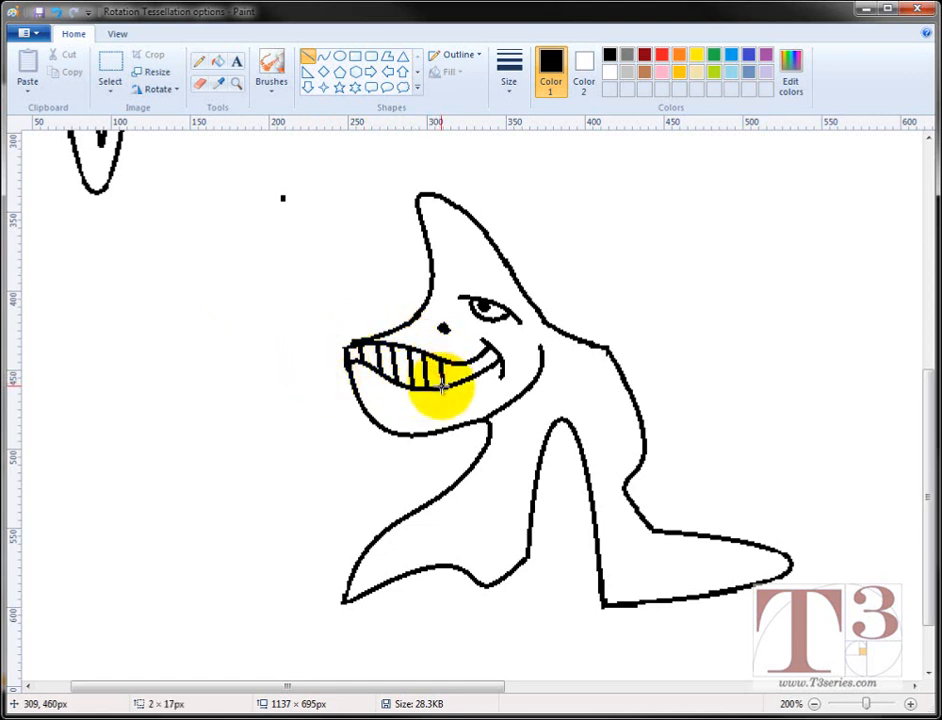
pyautogui.click(294, 400)
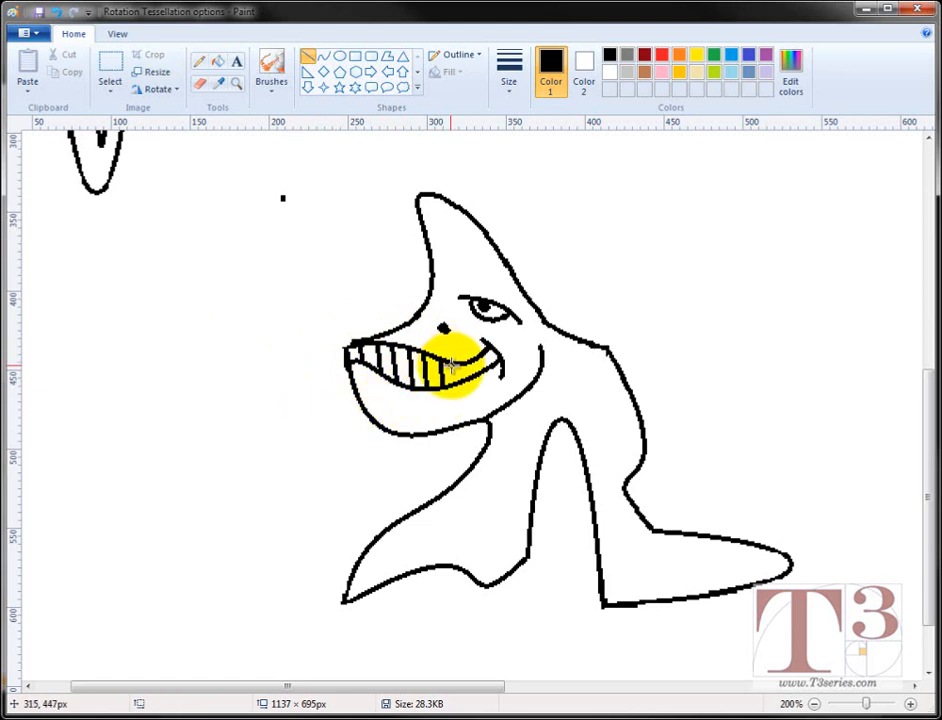
pyautogui.moveTo(452, 366)
pyautogui.mouseDown()
pyautogui.moveTo(456, 383)
pyautogui.moveTo(463, 373)
pyautogui.mouseUp()
pyautogui.click(286, 405)
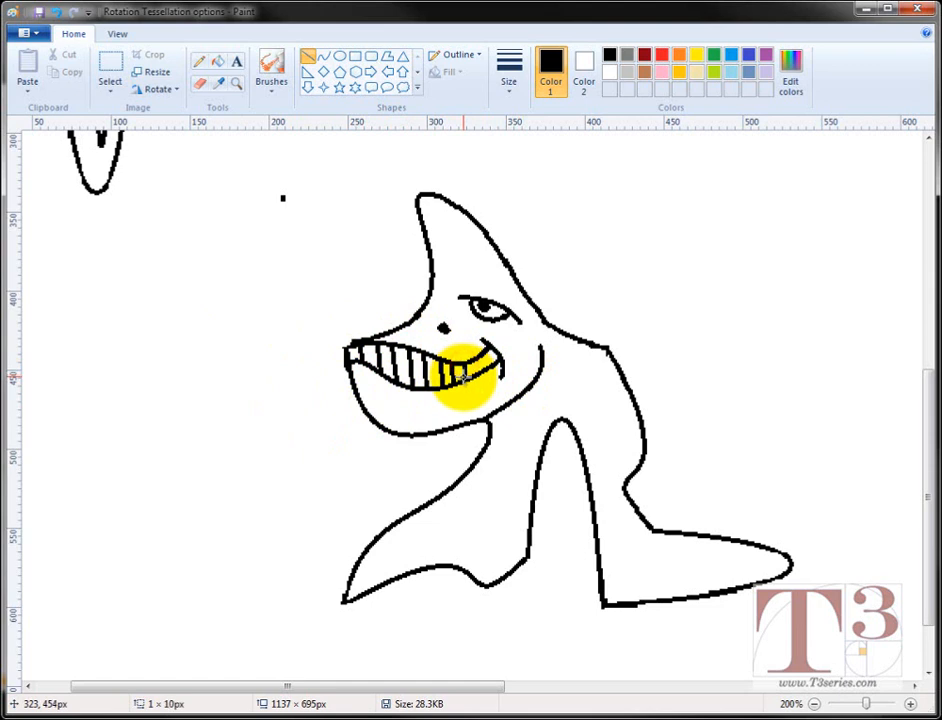
pyautogui.click(622, 309)
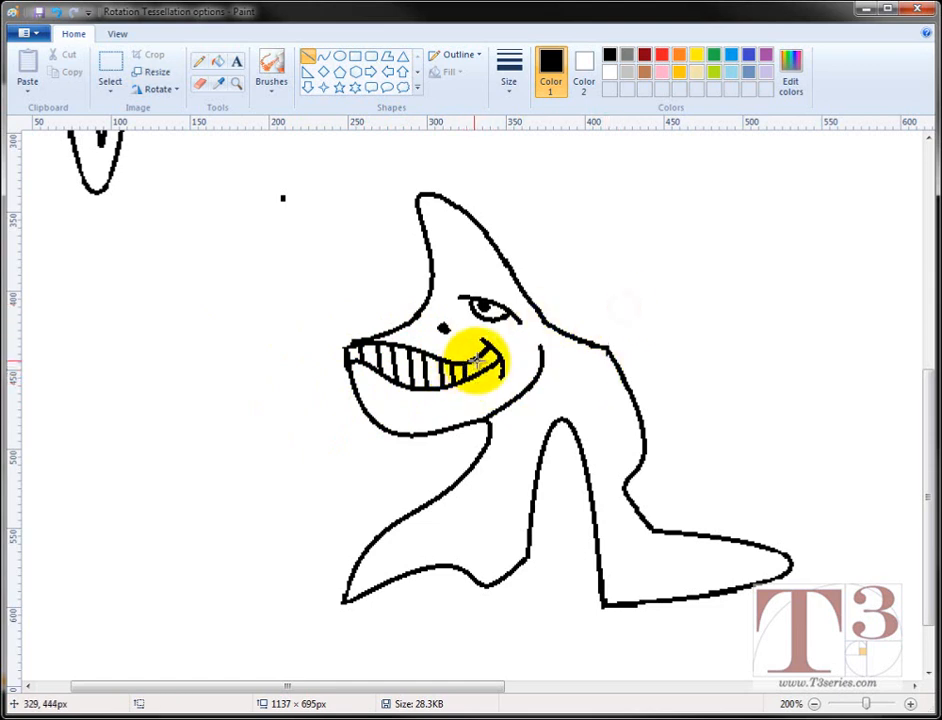
pyautogui.moveTo(477, 362); pyautogui.dragTo(475, 374)
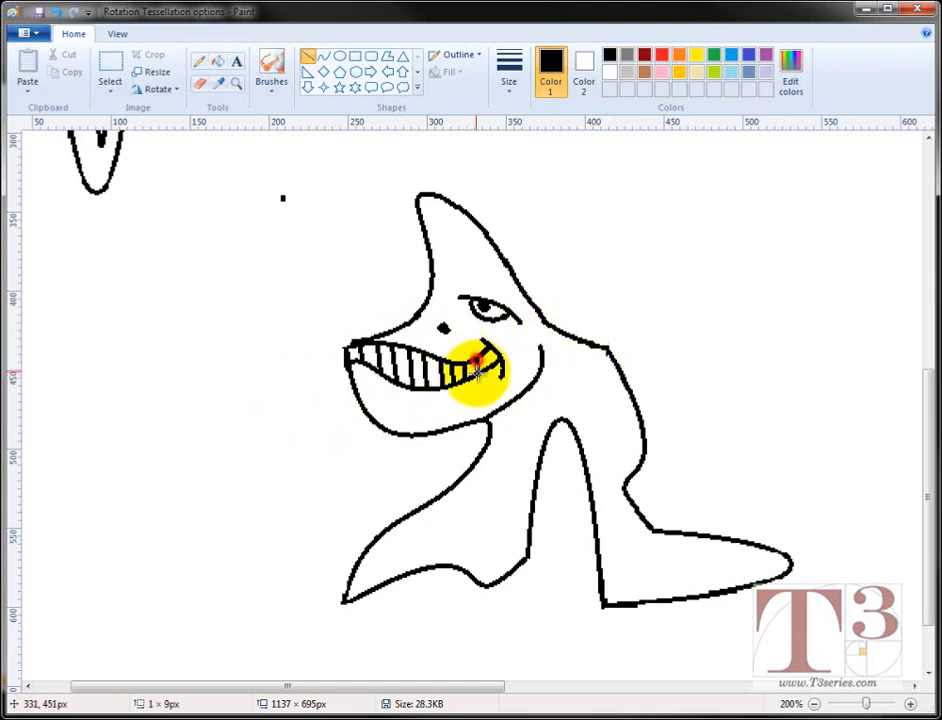
pyautogui.click(628, 317)
pyautogui.hotkey('ctrl', 'z')
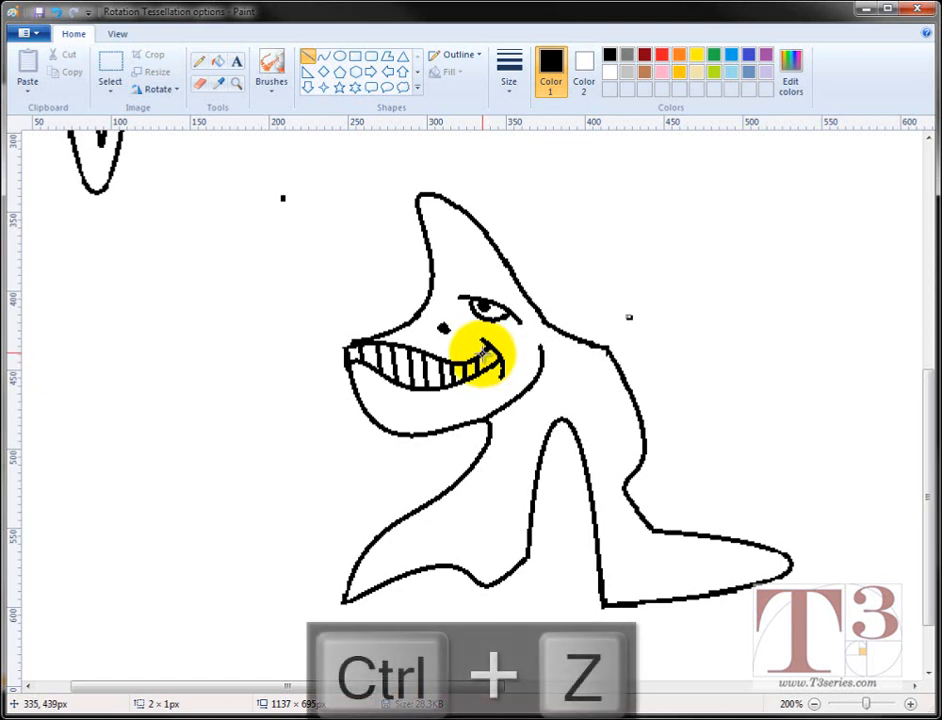
pyautogui.moveTo(487, 348); pyautogui.dragTo(484, 367)
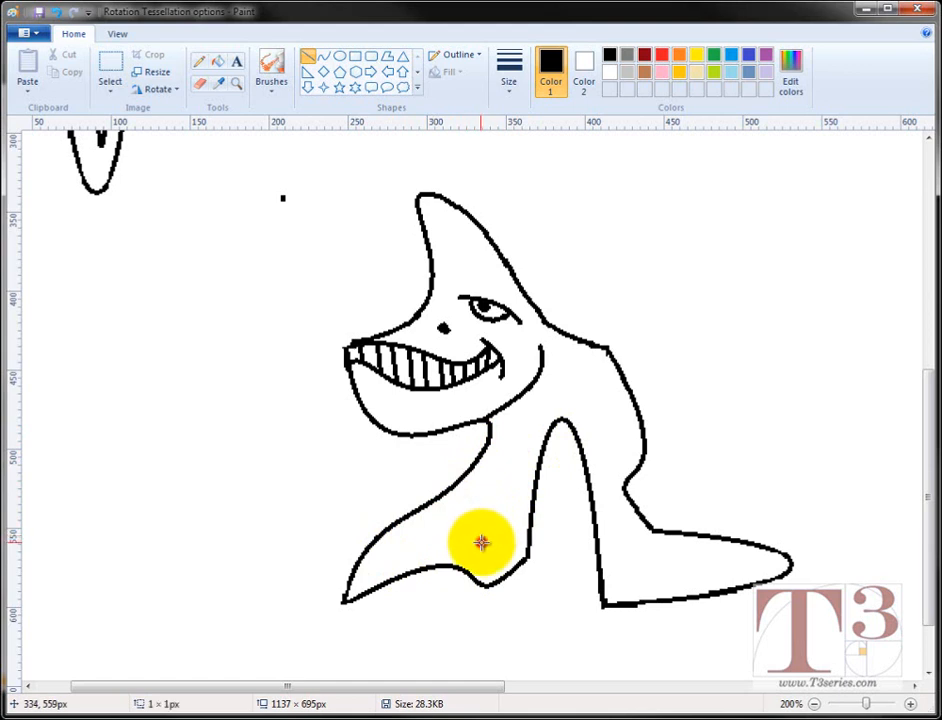
pyautogui.moveTo(481, 543); pyautogui.dragTo(360, 577)
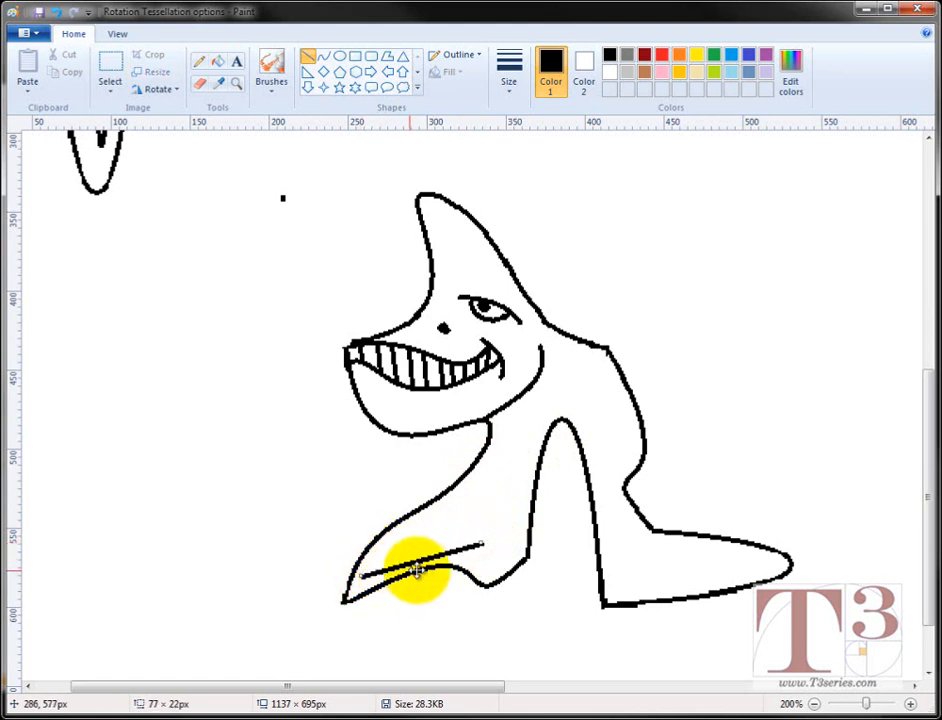
pyautogui.moveTo(416, 571); pyautogui.dragTo(431, 532)
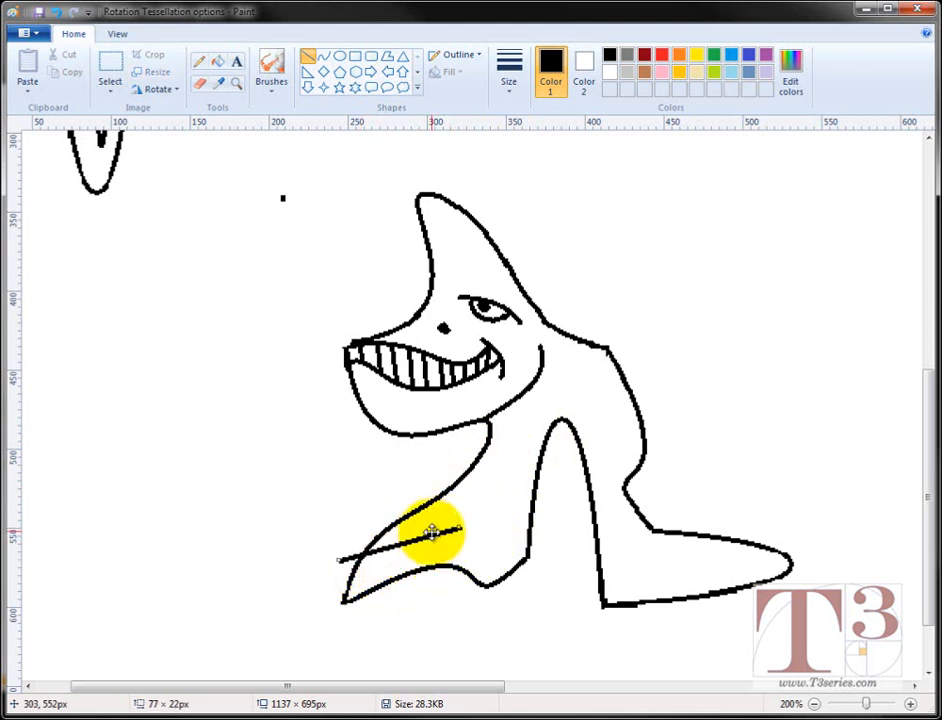
pyautogui.hotkey('ctrl', 'z')
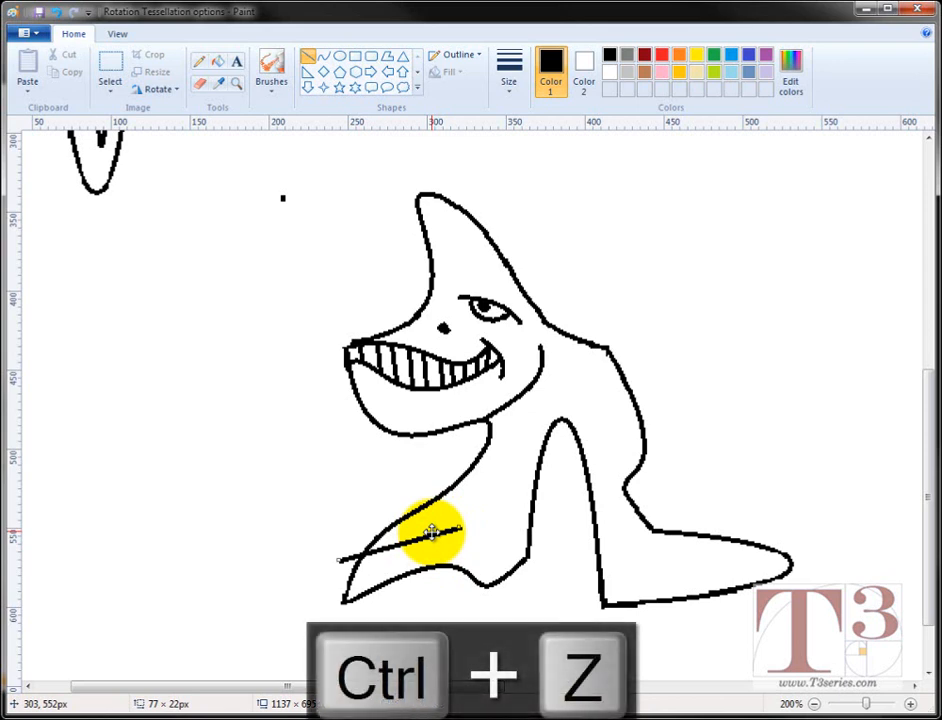
# Draw an arched curve about 79 × 31 px inside the front foot and a sideways U-shaped curve inside the rear foot
pyautogui.click(323, 56)
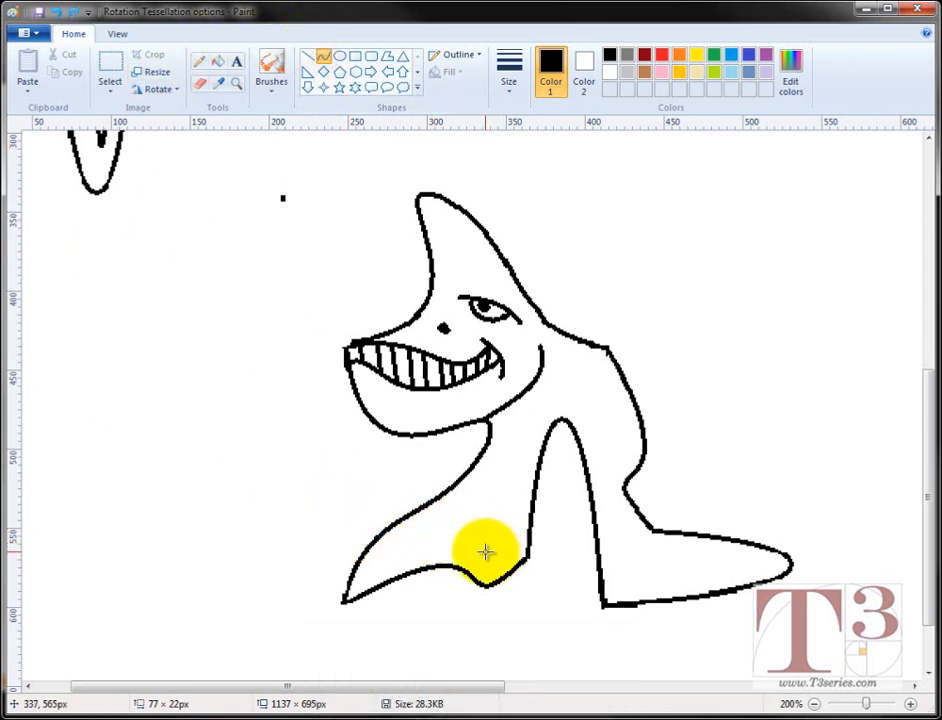
pyautogui.moveTo(487, 551); pyautogui.dragTo(385, 545)
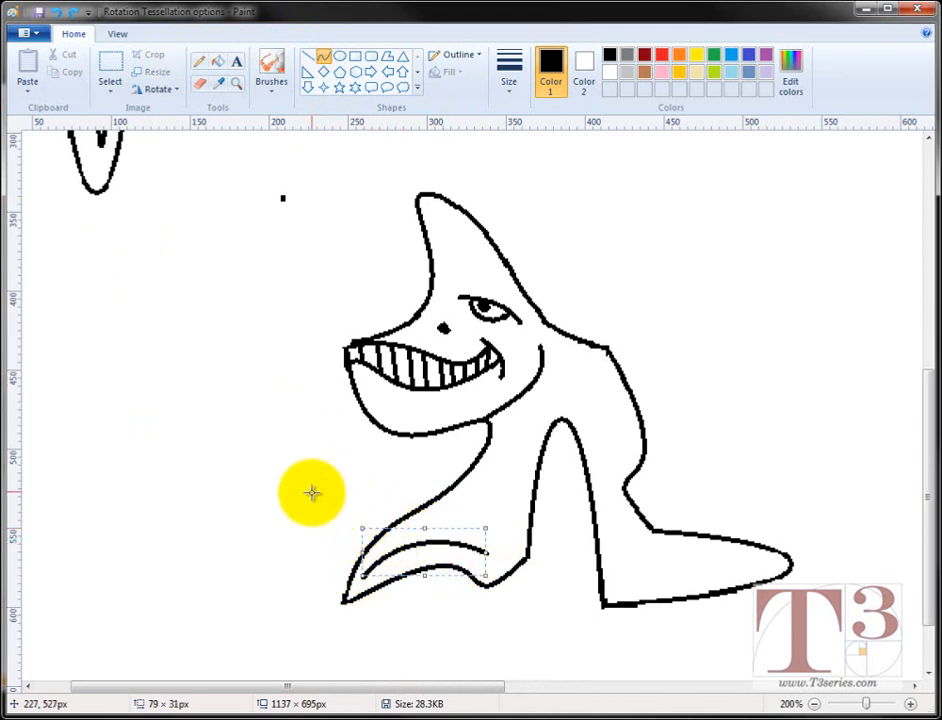
pyautogui.click(325, 485)
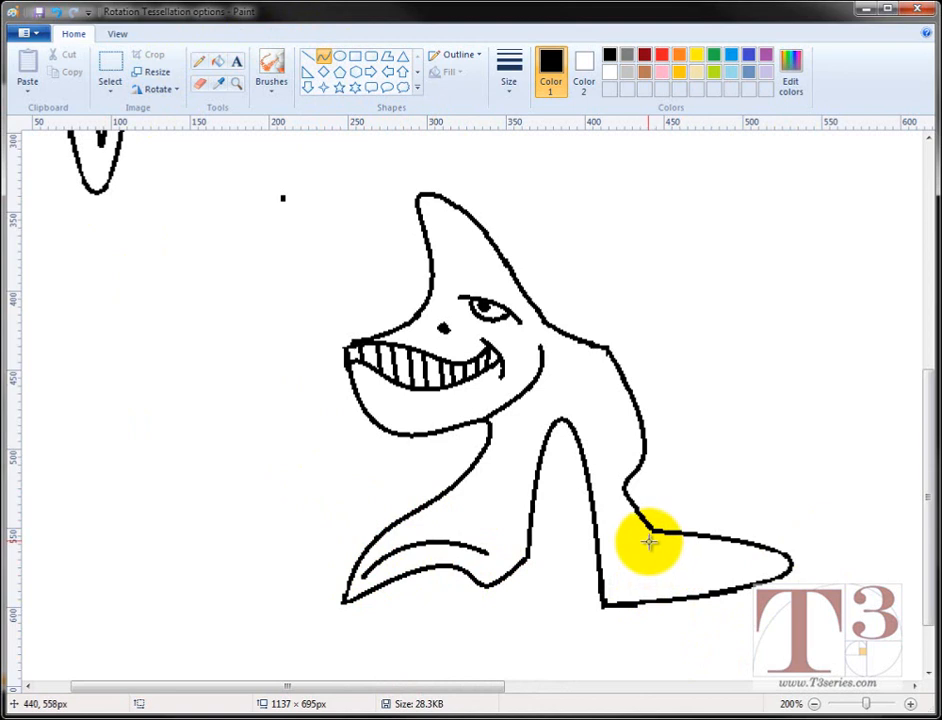
pyautogui.moveTo(649, 541)
pyautogui.mouseDown()
pyautogui.moveTo(620, 582)
pyautogui.moveTo(790, 562)
pyautogui.moveTo(719, 568)
pyautogui.moveTo(723, 581)
pyautogui.mouseUp()
pyautogui.click(780, 486)
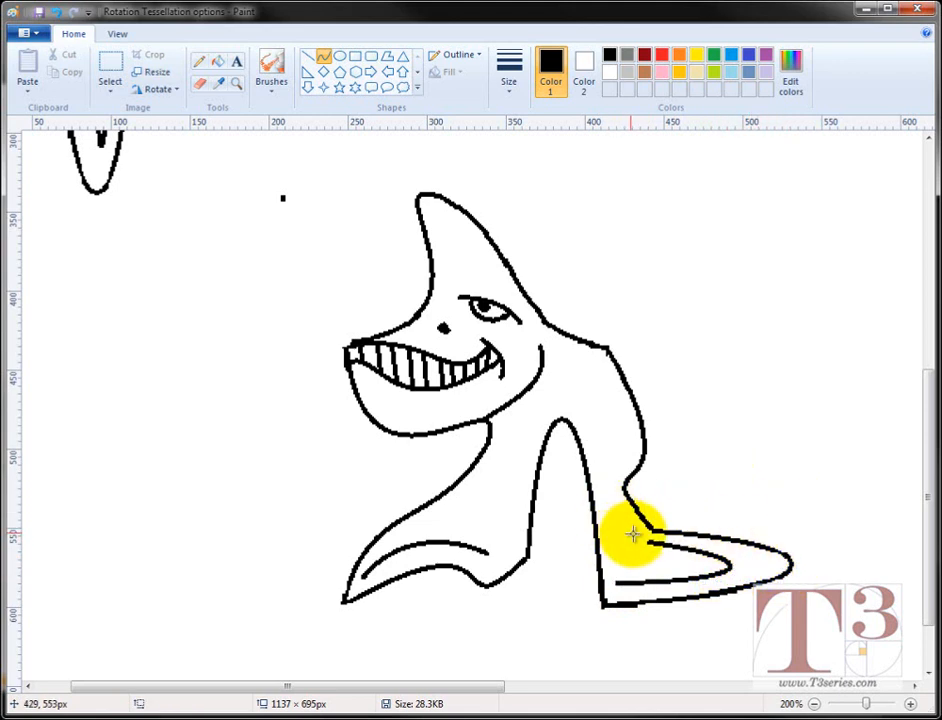
# Draw straight lines up the legs from the foot curves: about 27 × 73 px in the front leg and two in the rear leg
pyautogui.click(306, 55)
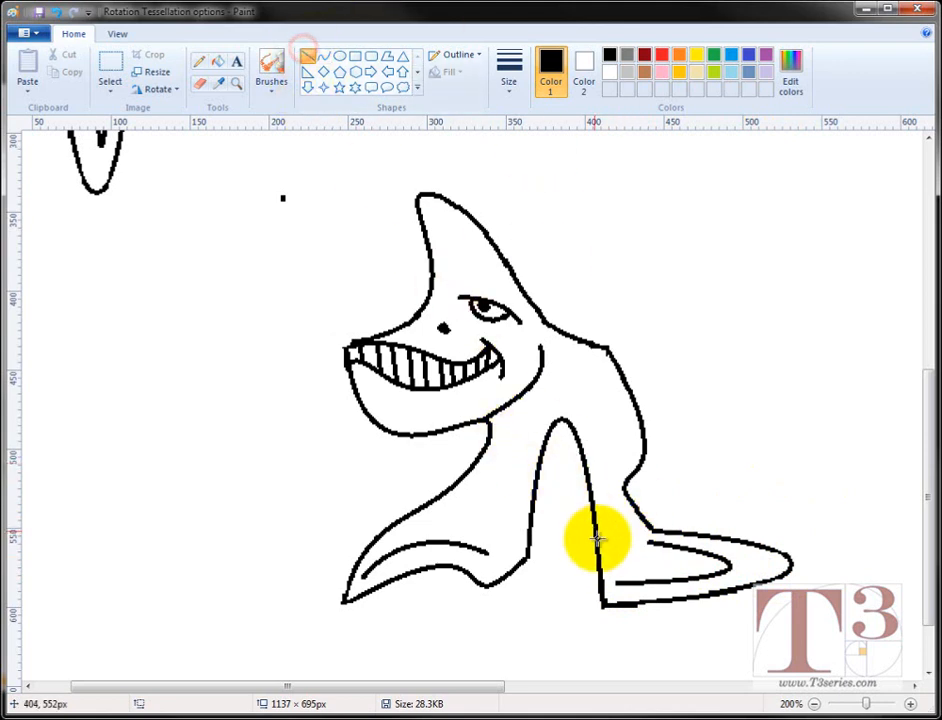
pyautogui.moveTo(491, 549)
pyautogui.mouseDown()
pyautogui.moveTo(524, 491)
pyautogui.moveTo(531, 433)
pyautogui.mouseUp()
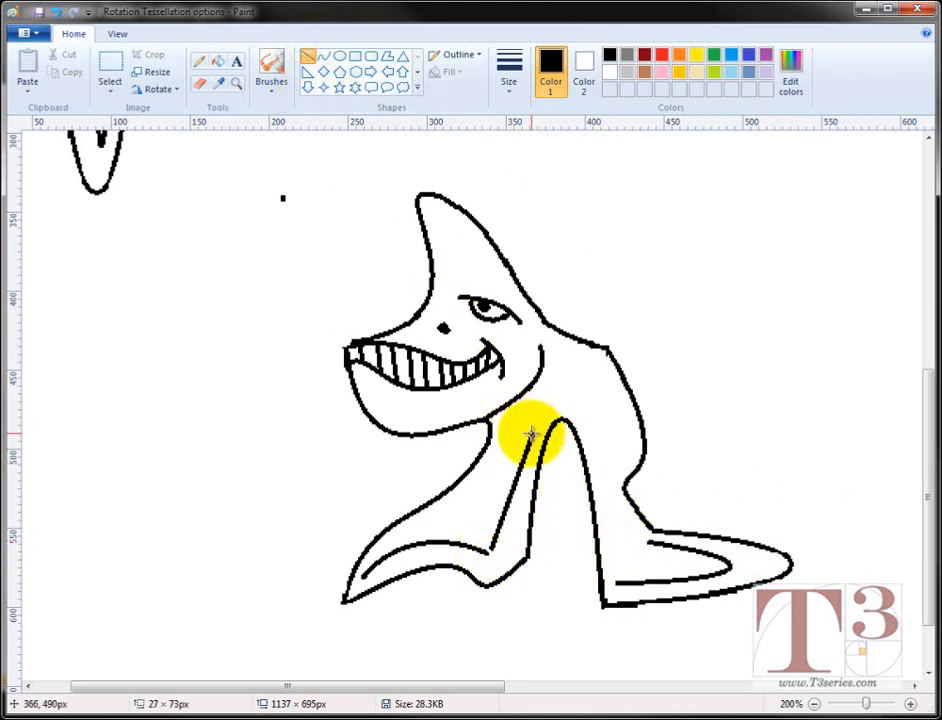
pyautogui.click(480, 499)
pyautogui.moveTo(646, 537); pyautogui.dragTo(610, 486)
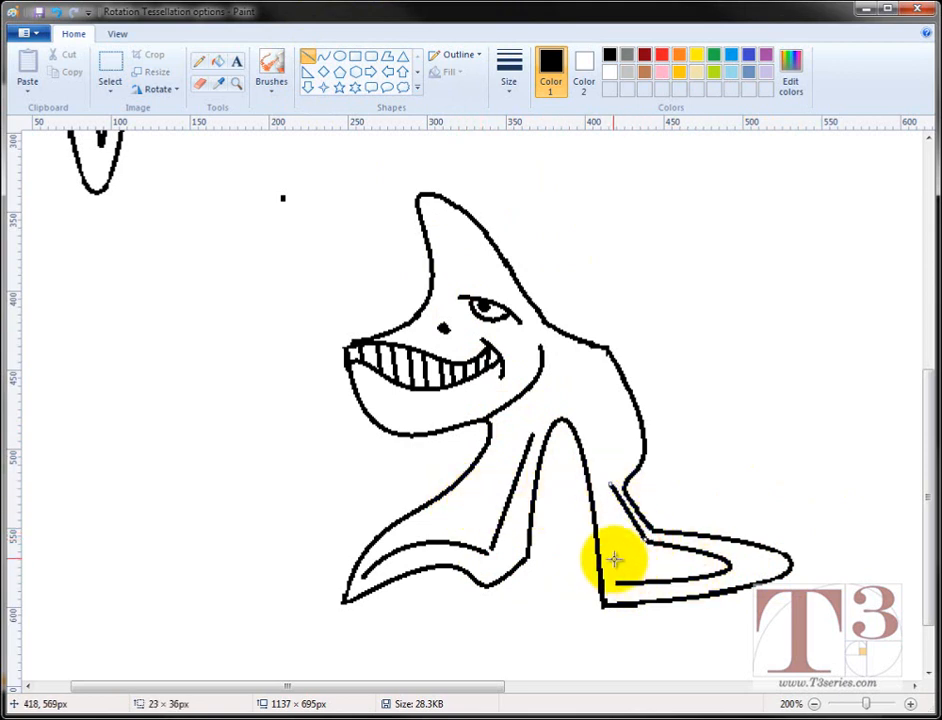
pyautogui.moveTo(619, 588)
pyautogui.mouseDown()
pyautogui.moveTo(592, 458)
pyautogui.moveTo(600, 433)
pyautogui.mouseUp()
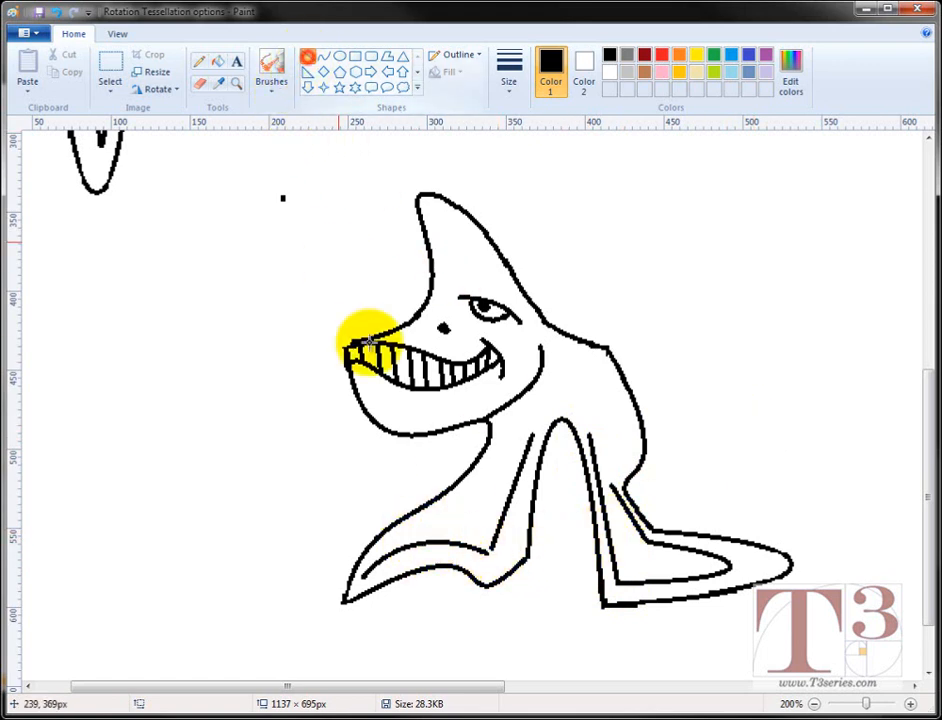
pyautogui.moveTo(364, 572); pyautogui.dragTo(513, 432)
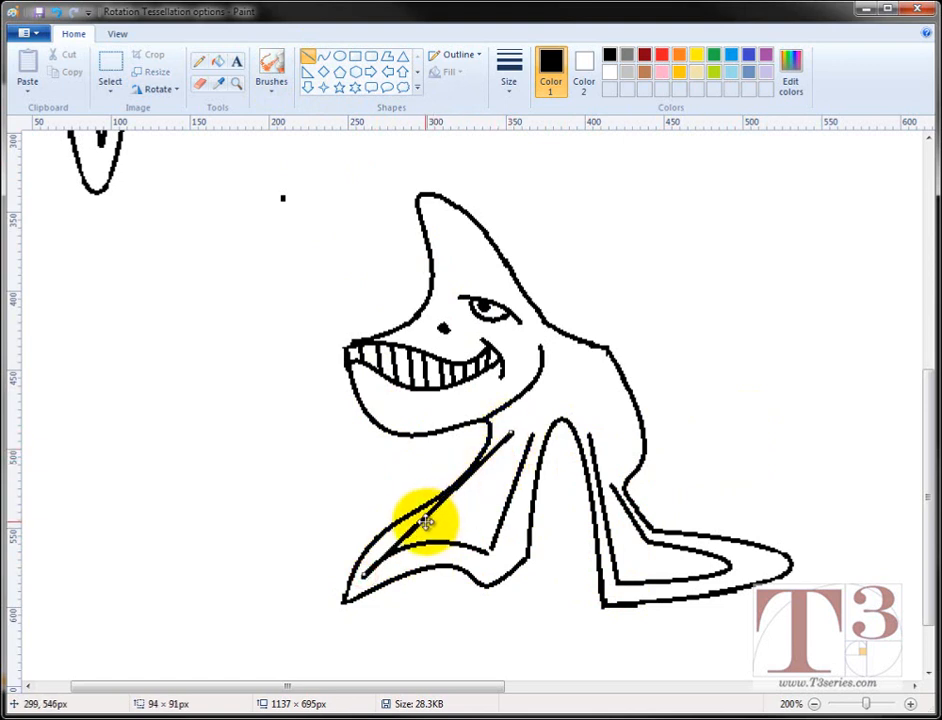
pyautogui.moveTo(426, 521); pyautogui.dragTo(402, 530)
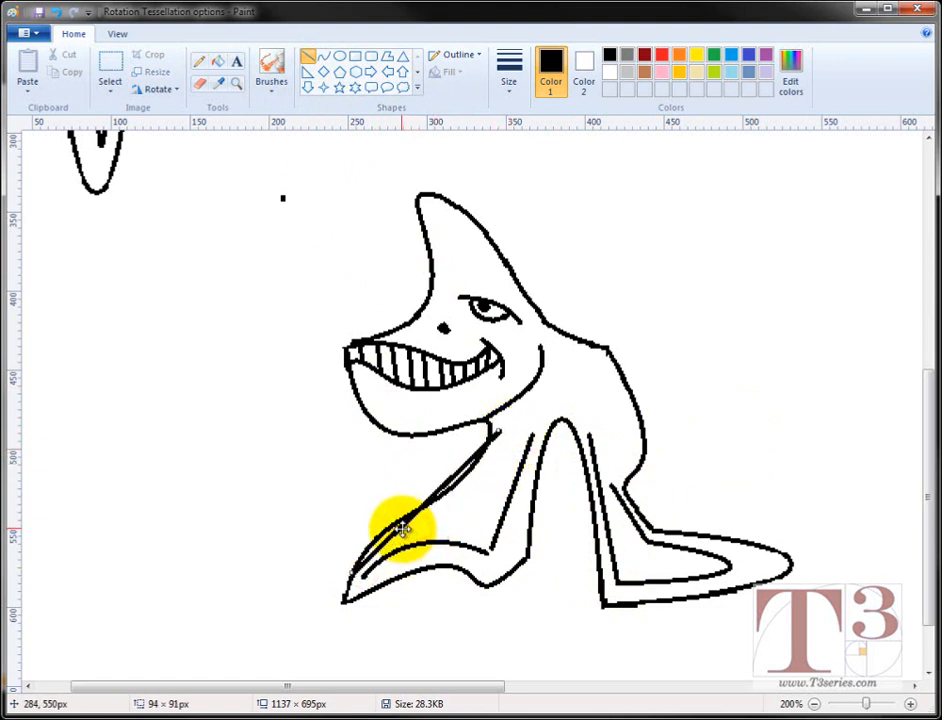
pyautogui.hotkey('ctrl', 'z')
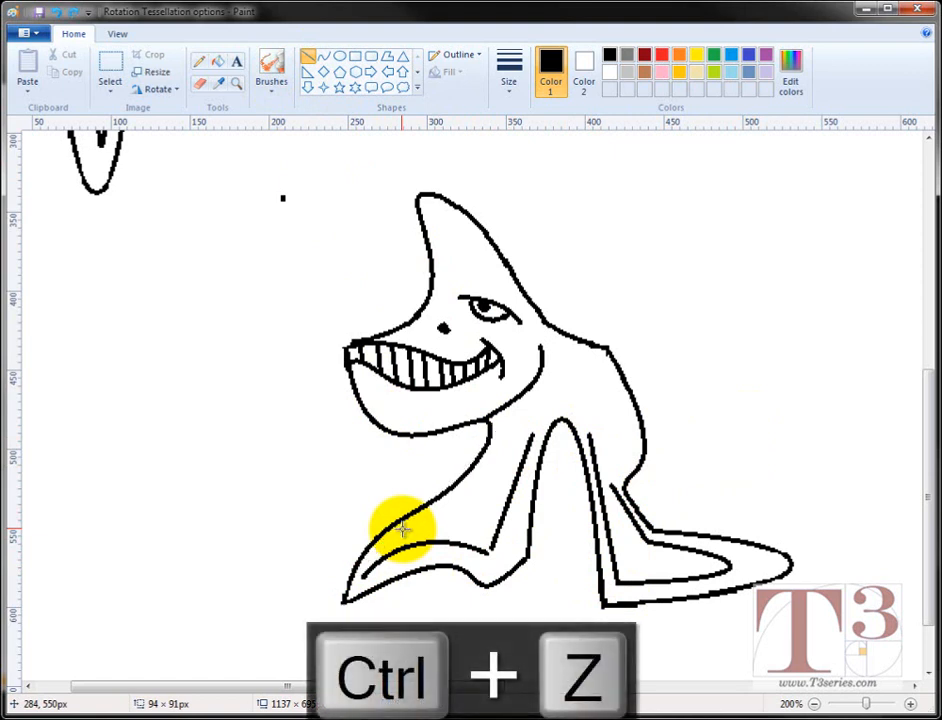
# Draw an S-shaped curve about 93 × 94 px inside the front leg's outer edge, from the toe up to the neck
pyautogui.click(323, 55)
pyautogui.moveTo(362, 568); pyautogui.dragTo(509, 430)
pyautogui.moveTo(474, 480); pyautogui.dragTo(378, 525)
pyautogui.moveTo(452, 466); pyautogui.dragTo(503, 503)
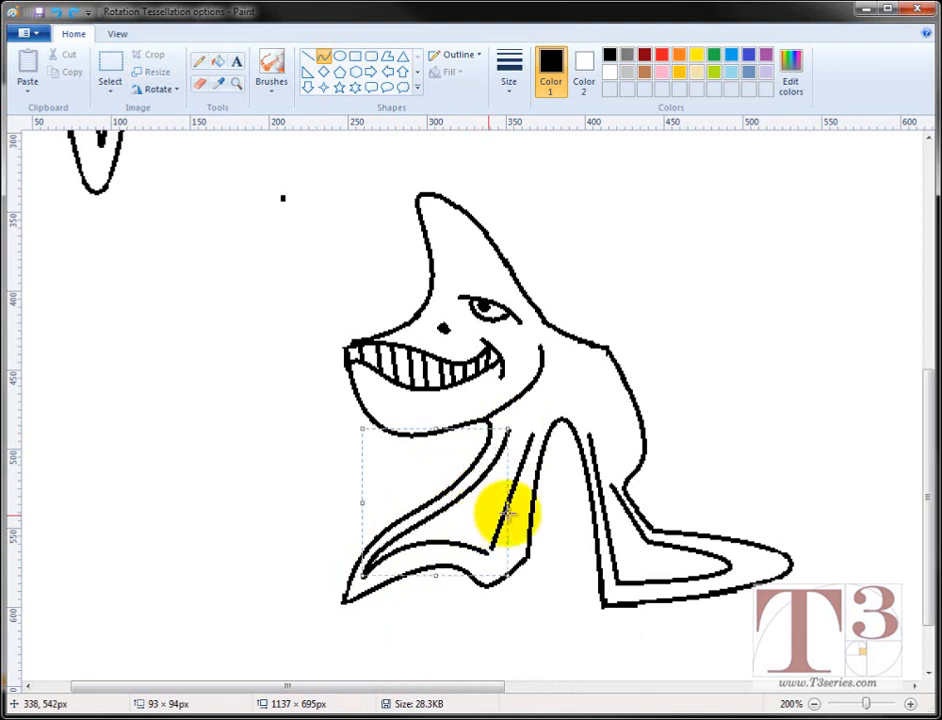
pyautogui.click(764, 432)
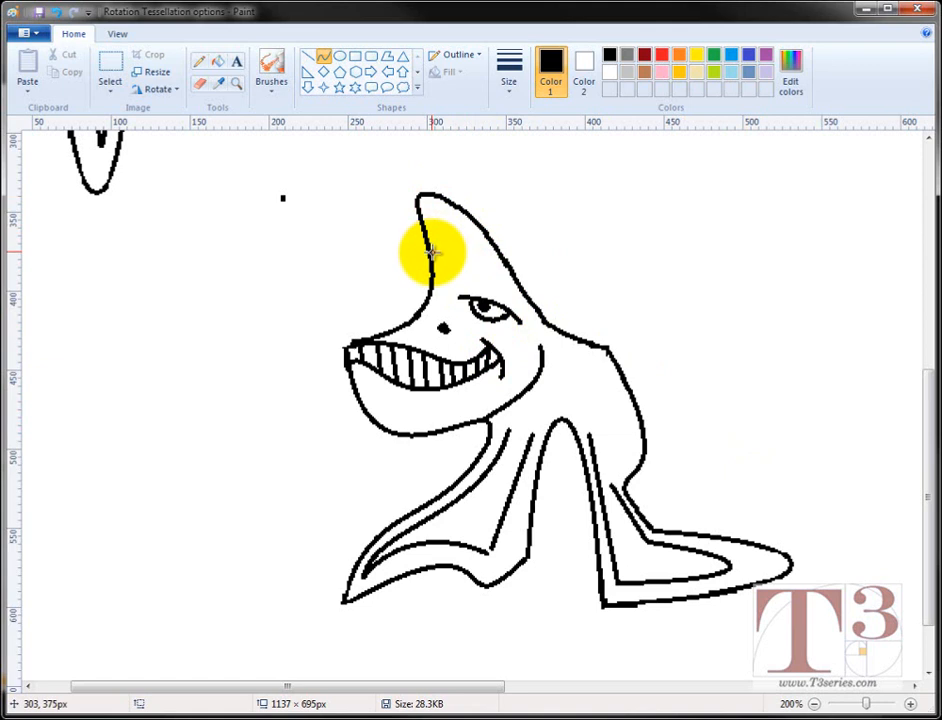
# Draw an arched curve about 46 × 54 px inside the pointed top of the head and three small circles down the back
pyautogui.moveTo(432, 253); pyautogui.dragTo(472, 220)
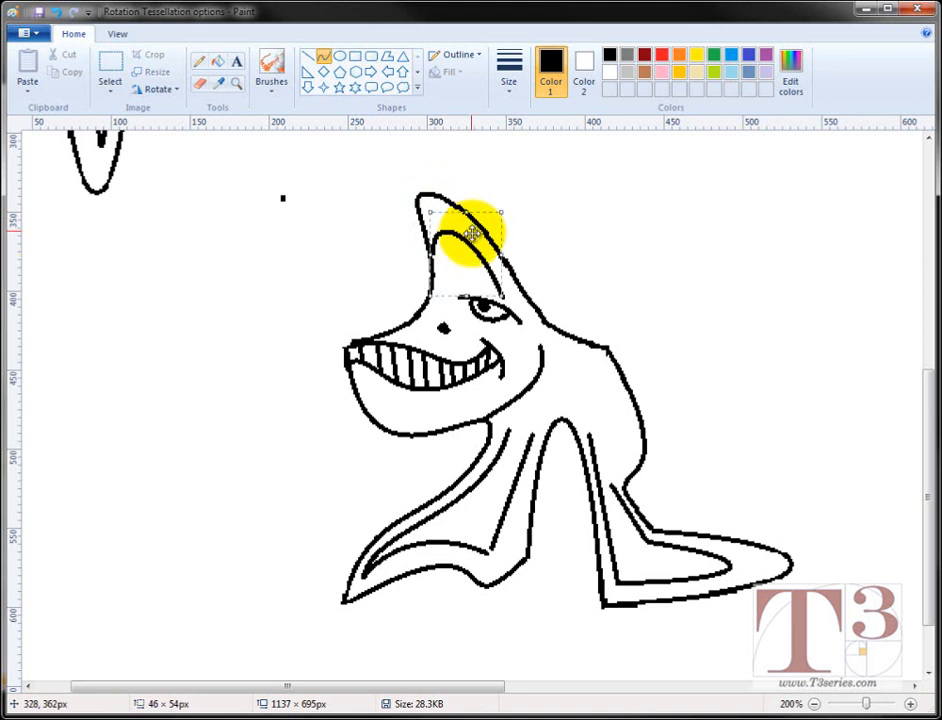
pyautogui.click(619, 224)
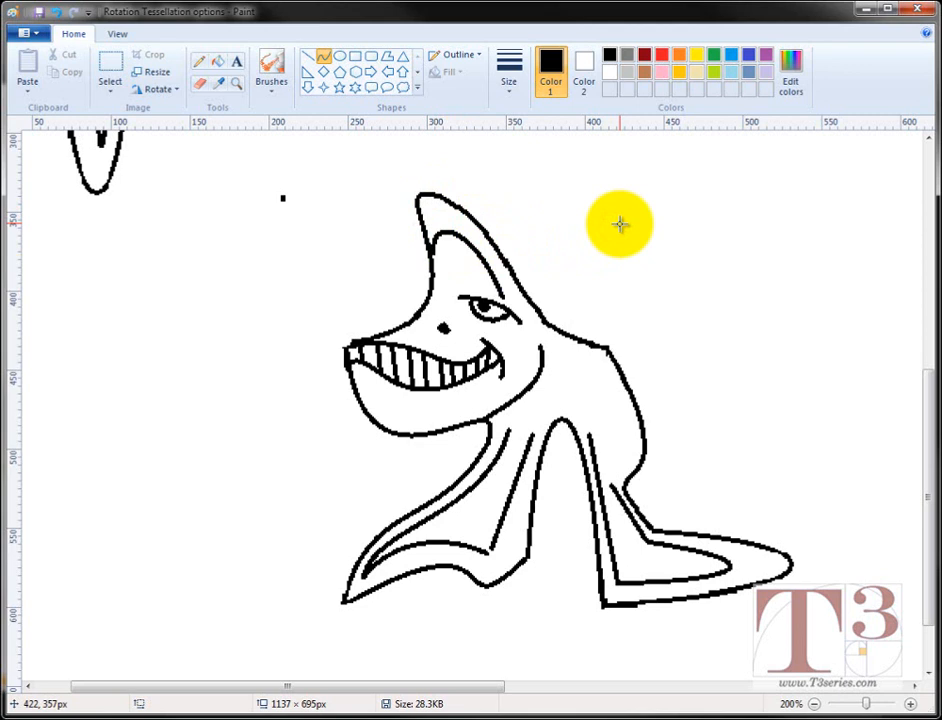
pyautogui.click(340, 56)
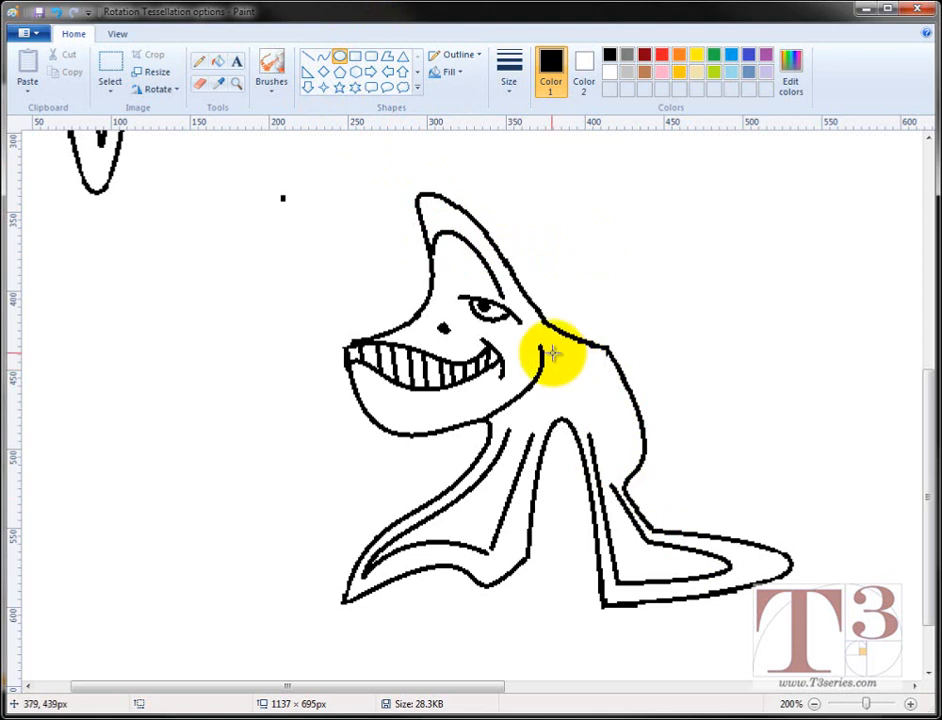
pyautogui.moveTo(563, 361); pyautogui.dragTo(622, 414)
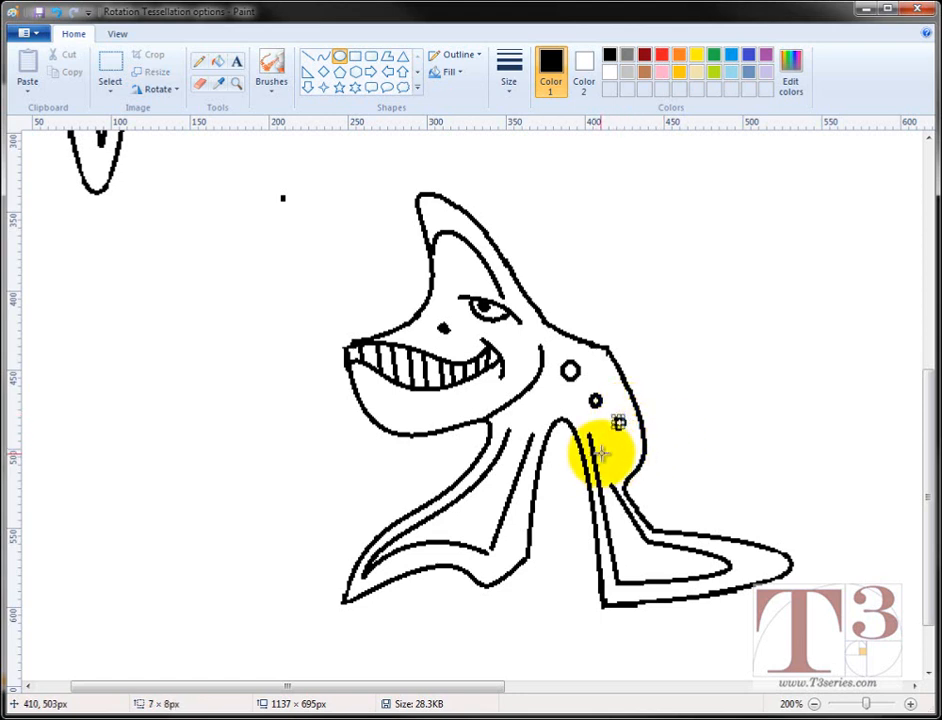
# Draw a small circle about 8 × 7 px on the lower back and three flat ovals about 13 × 5 px in the rear foot
pyautogui.moveTo(600, 450); pyautogui.dragTo(614, 462)
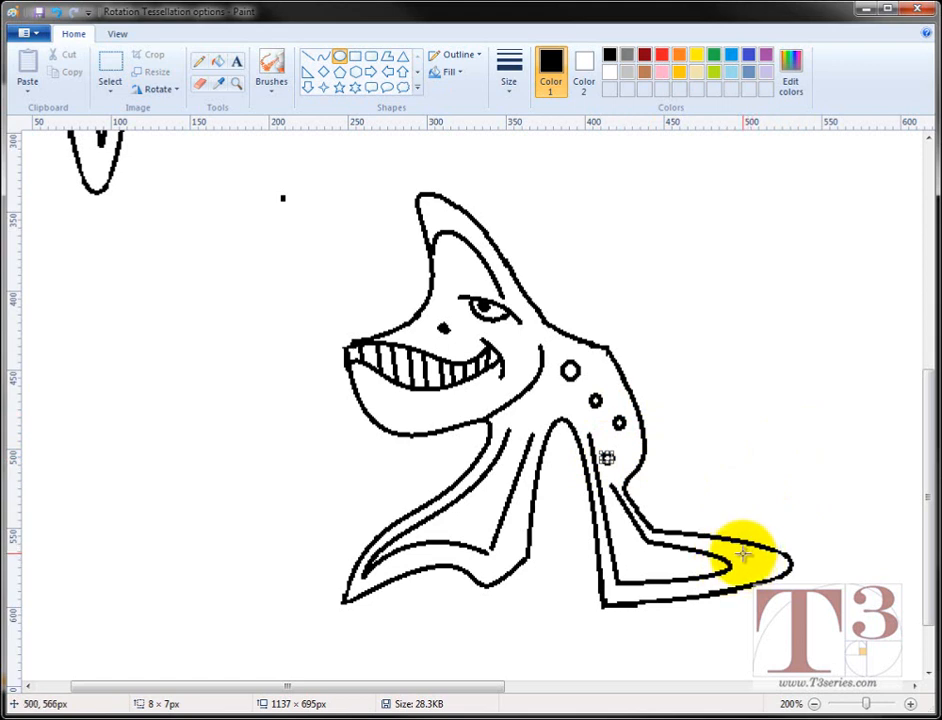
pyautogui.moveTo(736, 548); pyautogui.dragTo(750, 580)
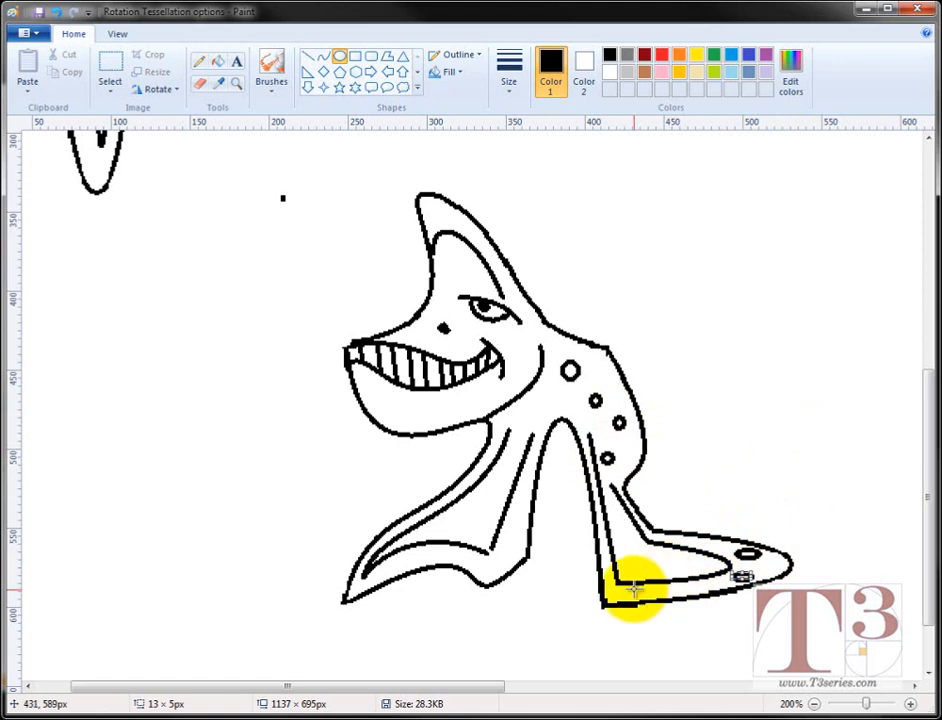
pyautogui.moveTo(636, 585); pyautogui.dragTo(664, 596)
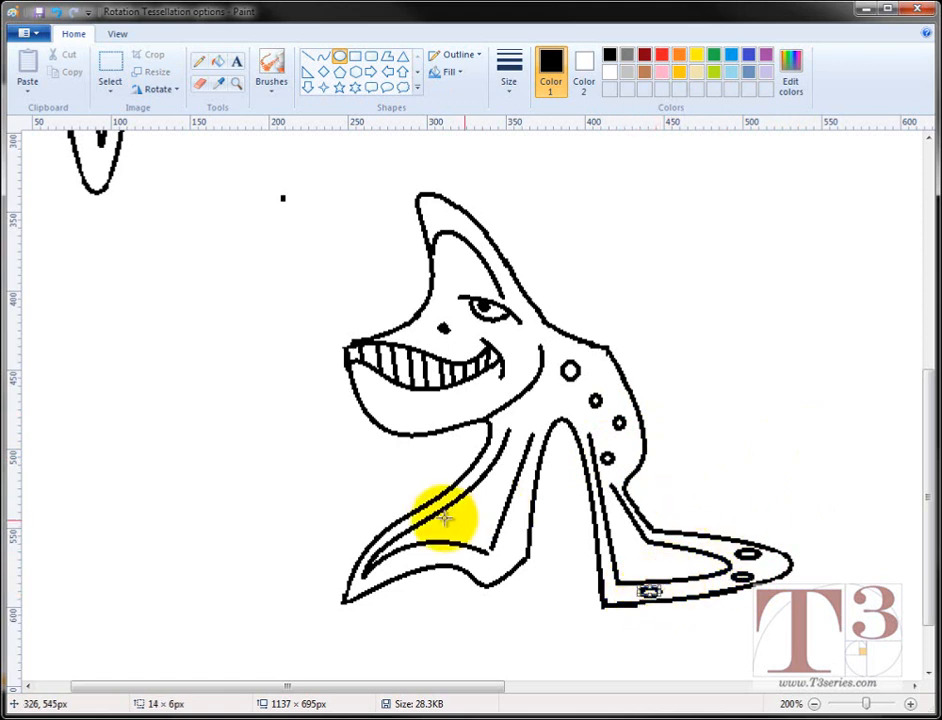
# Draw two small circles in the front leg, three ovals along the front foot and a circle about 10 × 12 px above the leg arch
pyautogui.moveTo(510, 524)
pyautogui.mouseDown()
pyautogui.moveTo(518, 536)
pyautogui.moveTo(522, 501)
pyautogui.mouseUp()
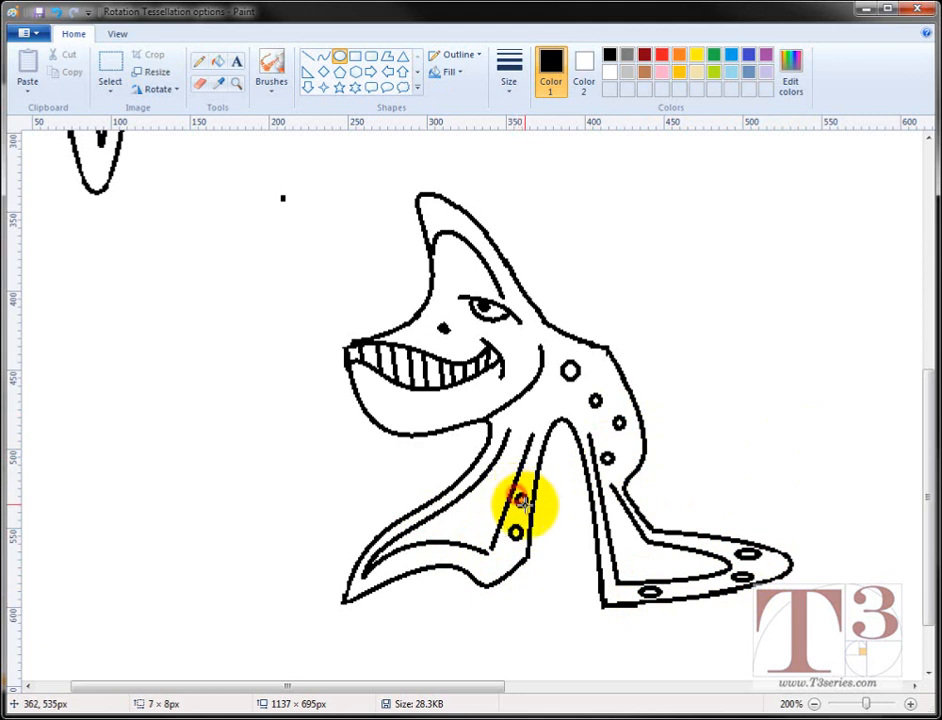
pyautogui.moveTo(474, 560); pyautogui.dragTo(494, 576)
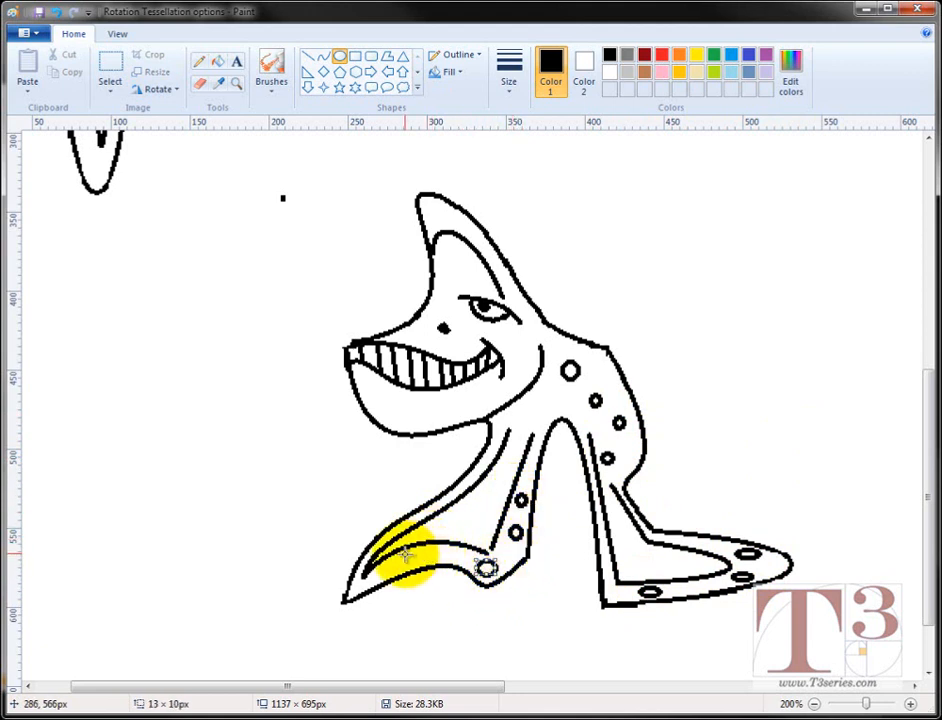
pyautogui.moveTo(420, 547); pyautogui.dragTo(437, 558)
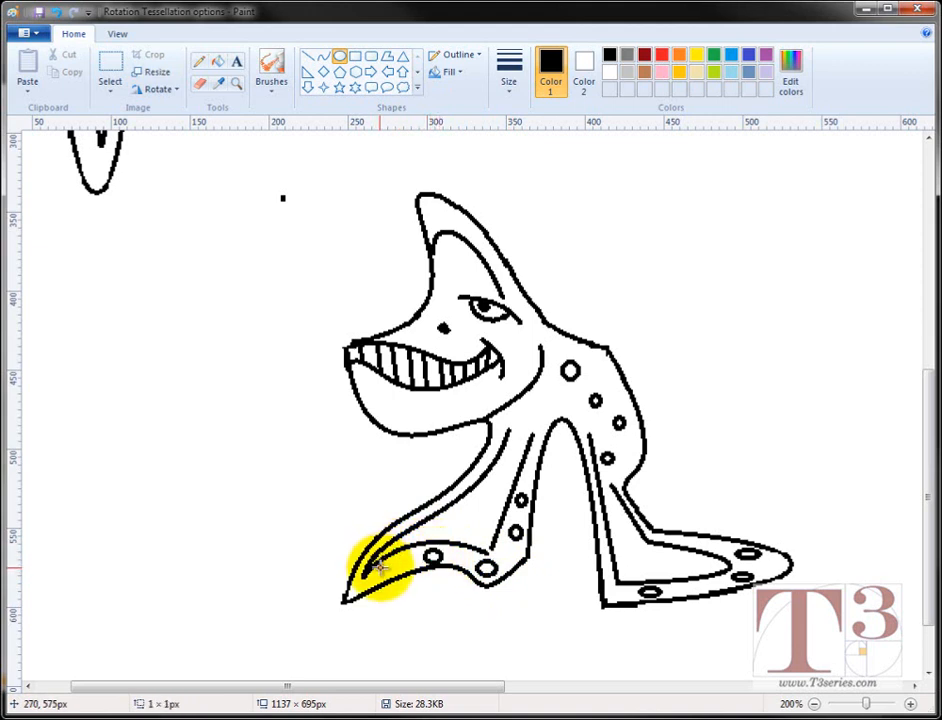
pyautogui.moveTo(378, 566); pyautogui.dragTo(387, 571)
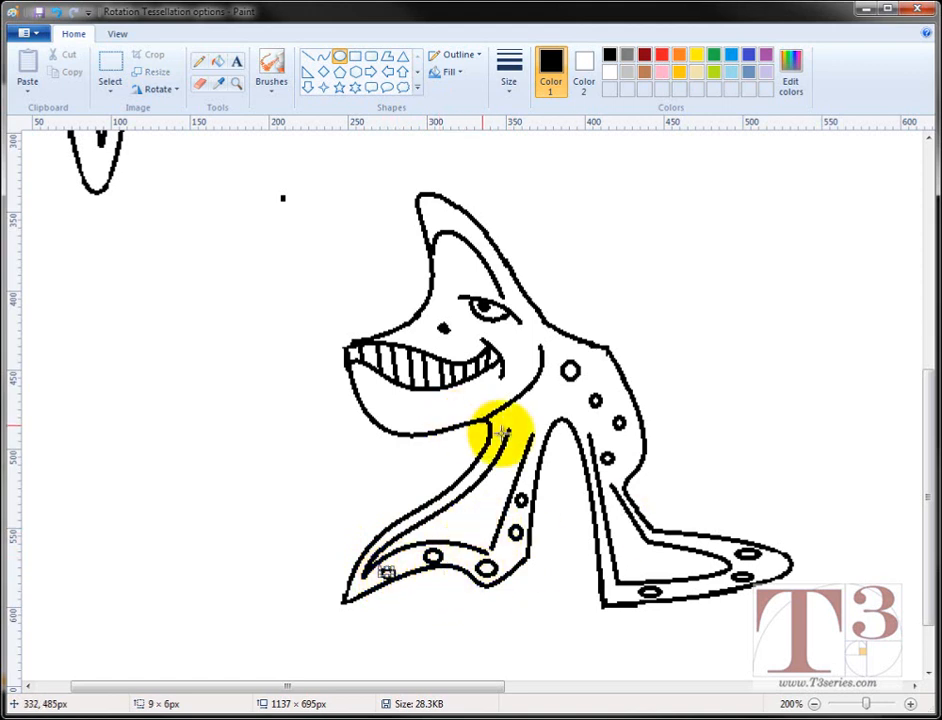
pyautogui.moveTo(536, 397); pyautogui.dragTo(548, 414)
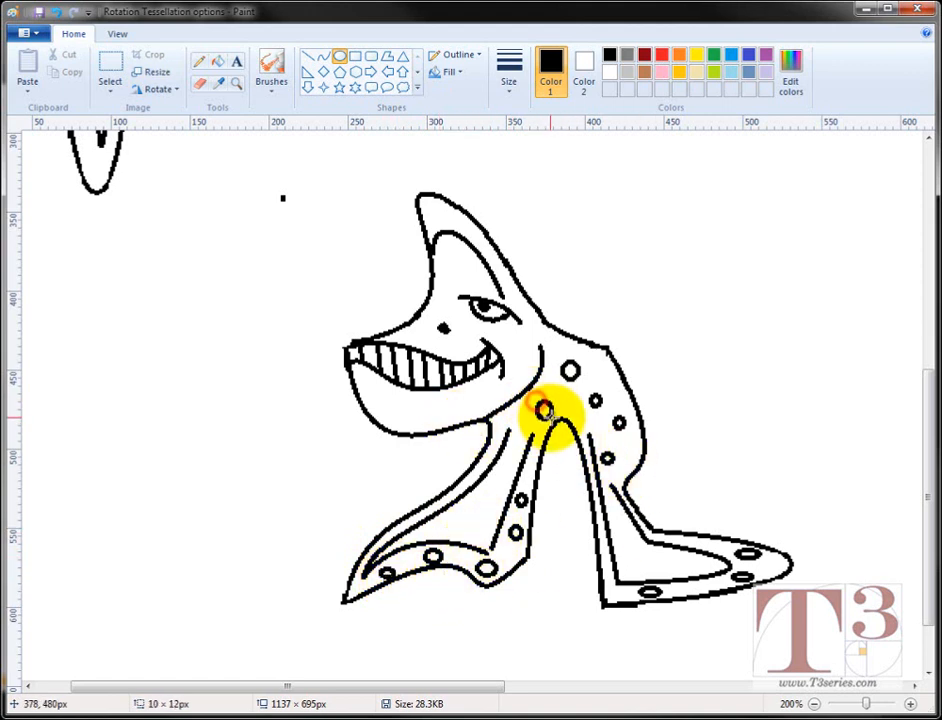
pyautogui.click(729, 387)
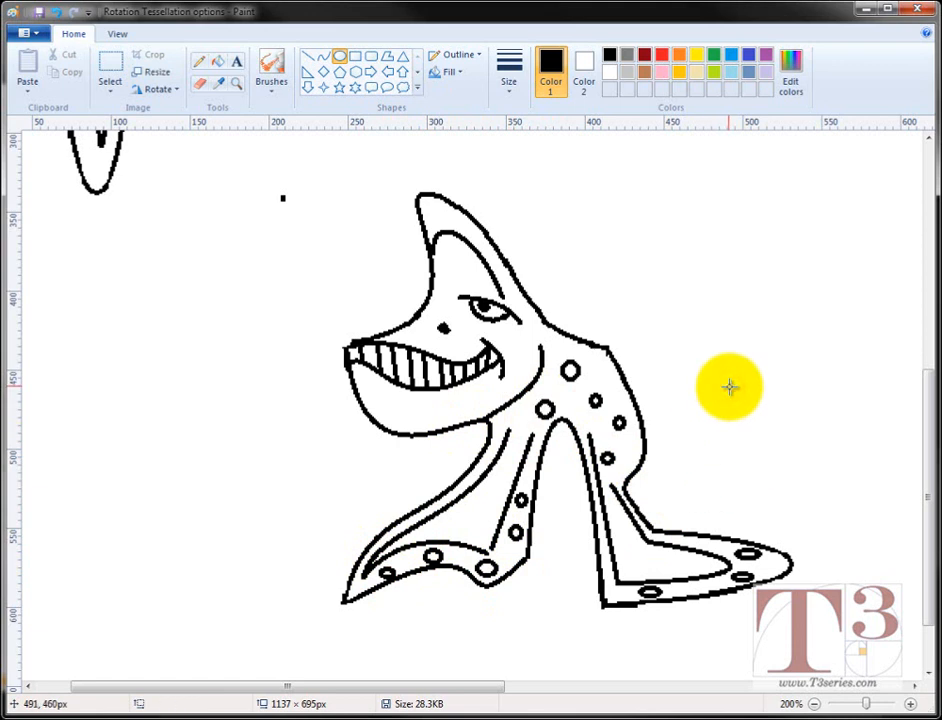
# Delete the stray dot in the empty area beside the grinning creature
pyautogui.click(100, 66)
pyautogui.moveTo(262, 182); pyautogui.dragTo(296, 218)
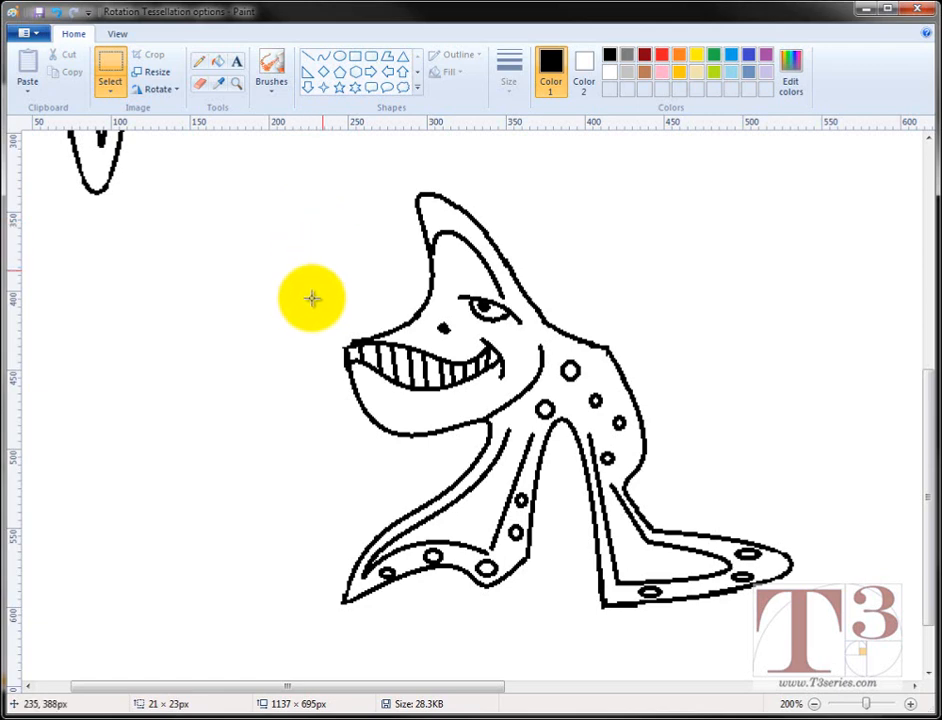
pyautogui.click(816, 705)
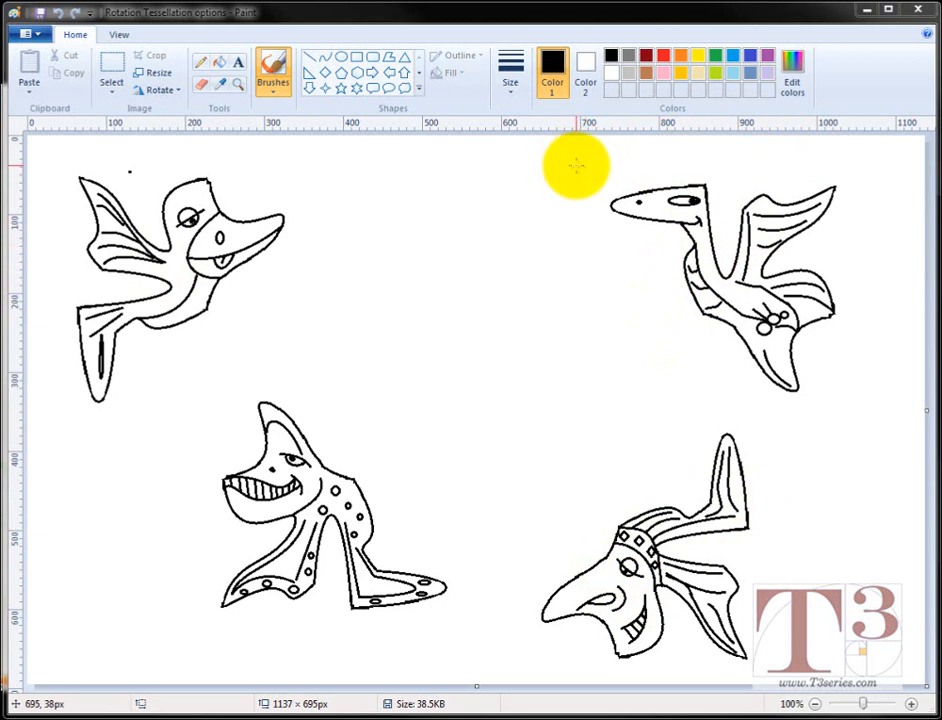
# Switch to rectangular selection
pyautogui.click(112, 84)
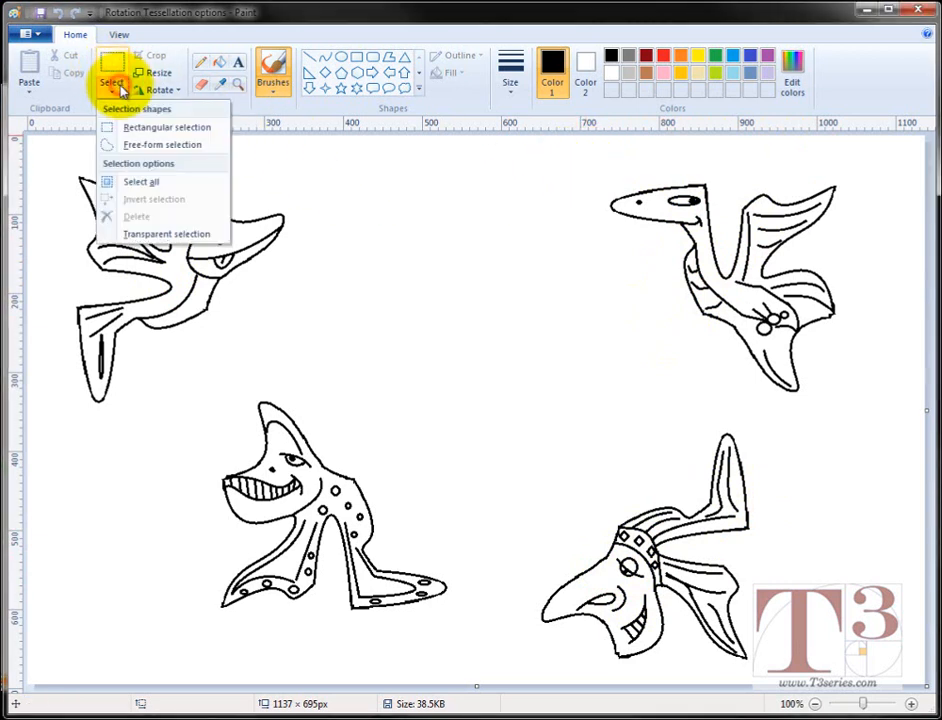
pyautogui.click(105, 127)
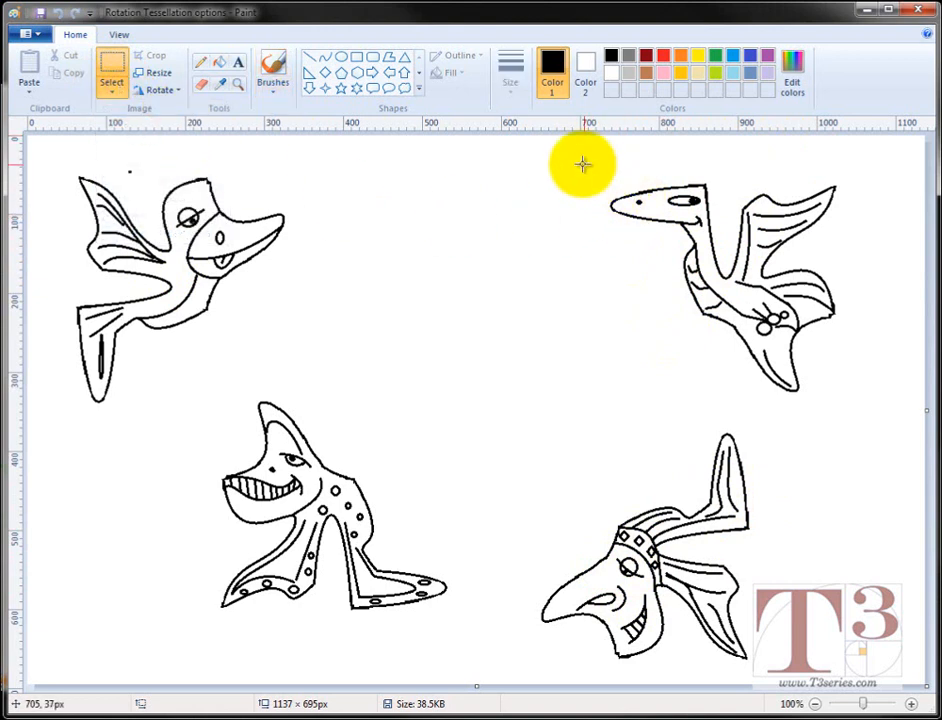
pyautogui.moveTo(578, 168)
pyautogui.mouseDown()
pyautogui.moveTo(826, 219)
pyautogui.moveTo(854, 267)
pyautogui.moveTo(866, 341)
pyautogui.moveTo(845, 412)
pyautogui.moveTo(868, 596)
pyautogui.moveTo(900, 667)
pyautogui.mouseUp()
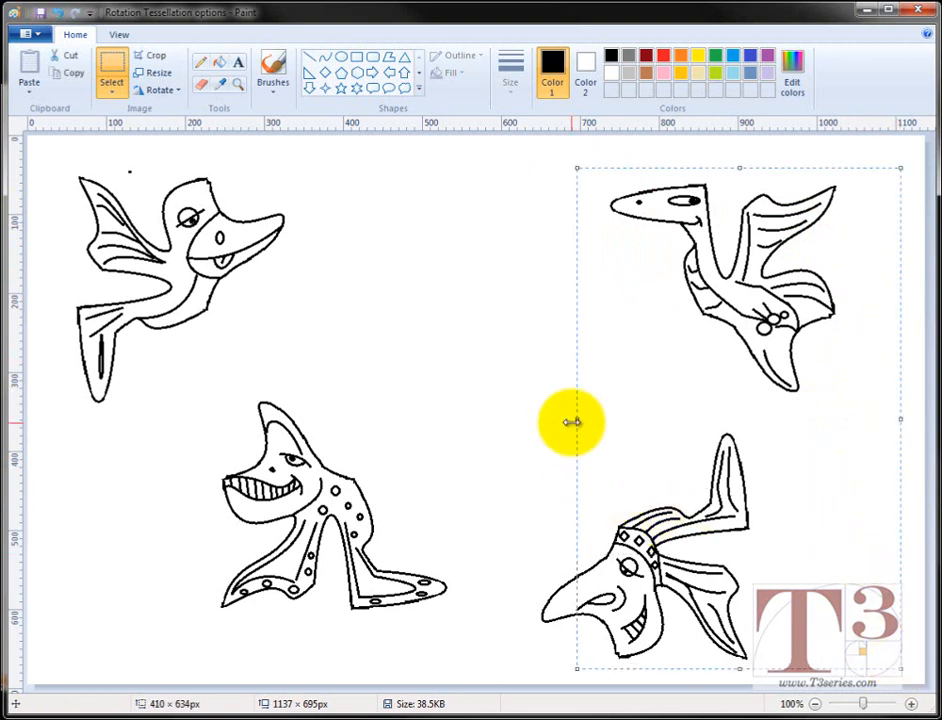
pyautogui.moveTo(574, 418); pyautogui.dragTo(523, 420)
pyautogui.hotkey('ctrl', 'shift', 'a')
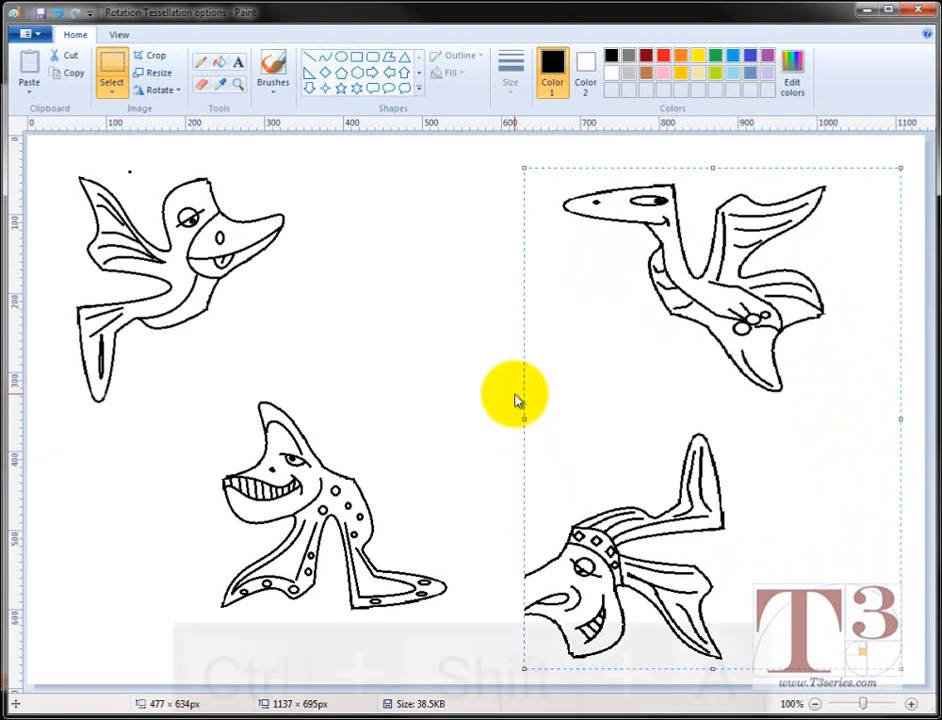
pyautogui.hotkey('ctrl', 'z')
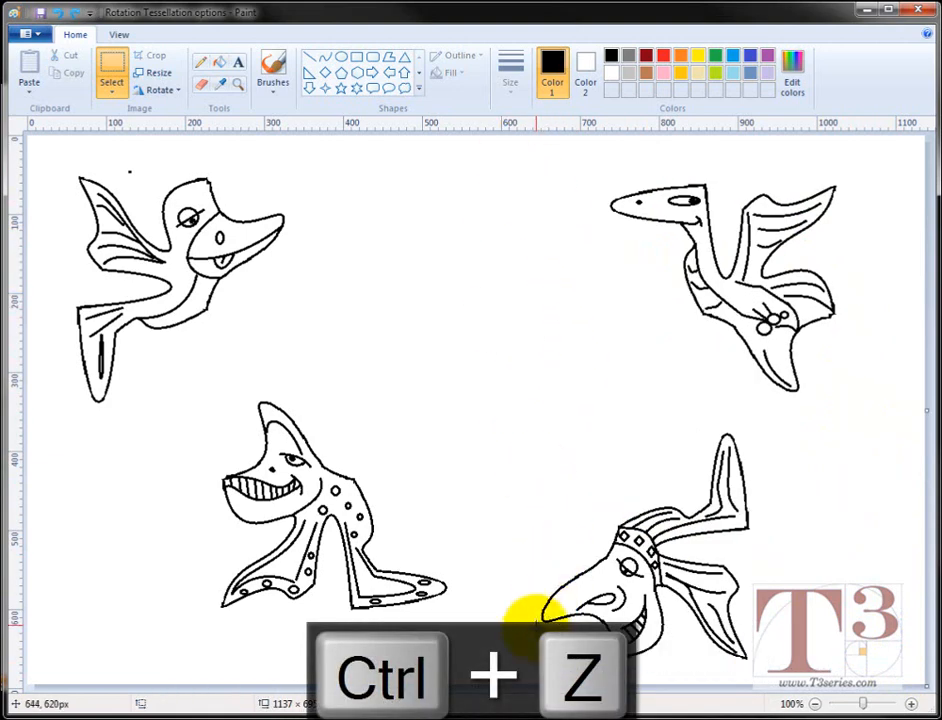
# Copy both creatures on the right half of the canvas and start a new image, saving the changes to the current drawing
pyautogui.moveTo(527, 675); pyautogui.dragTo(873, 170)
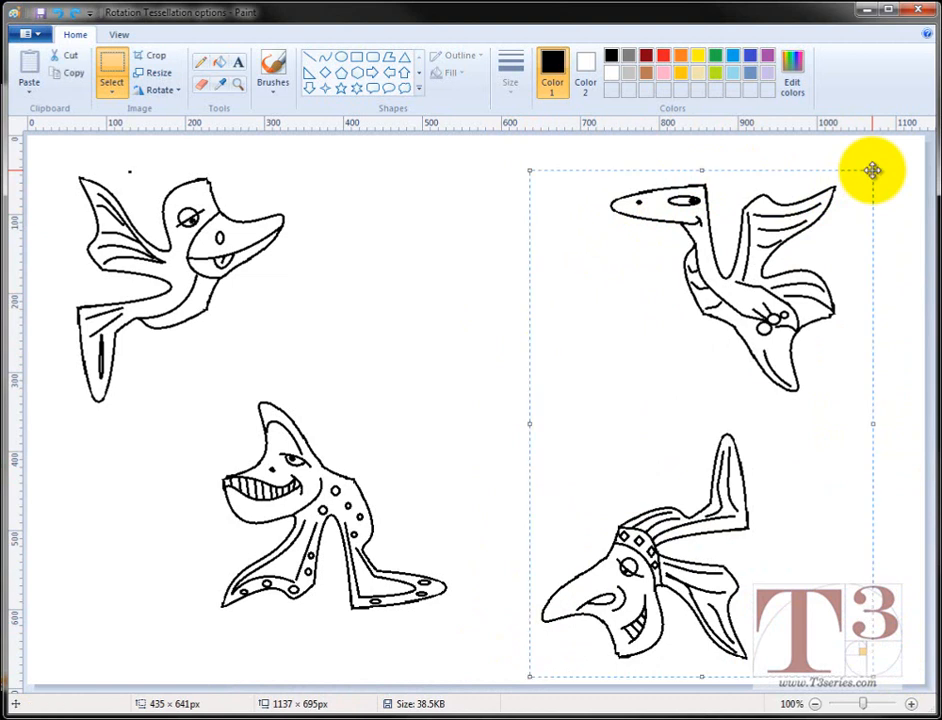
pyautogui.hotkey('ctrl', 'c')
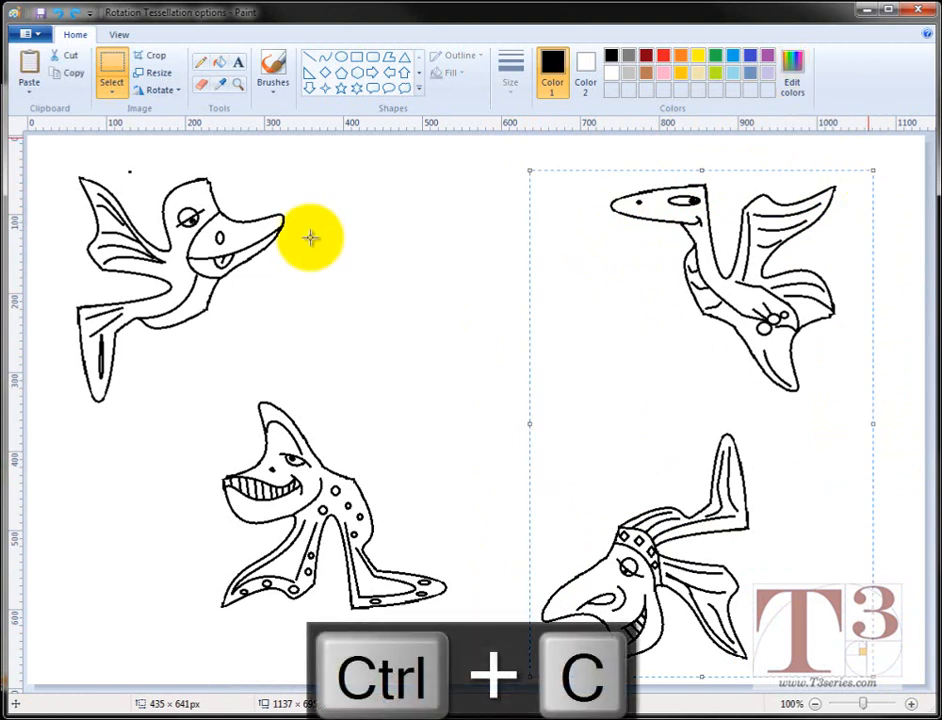
pyautogui.click(38, 38)
pyautogui.click(42, 62)
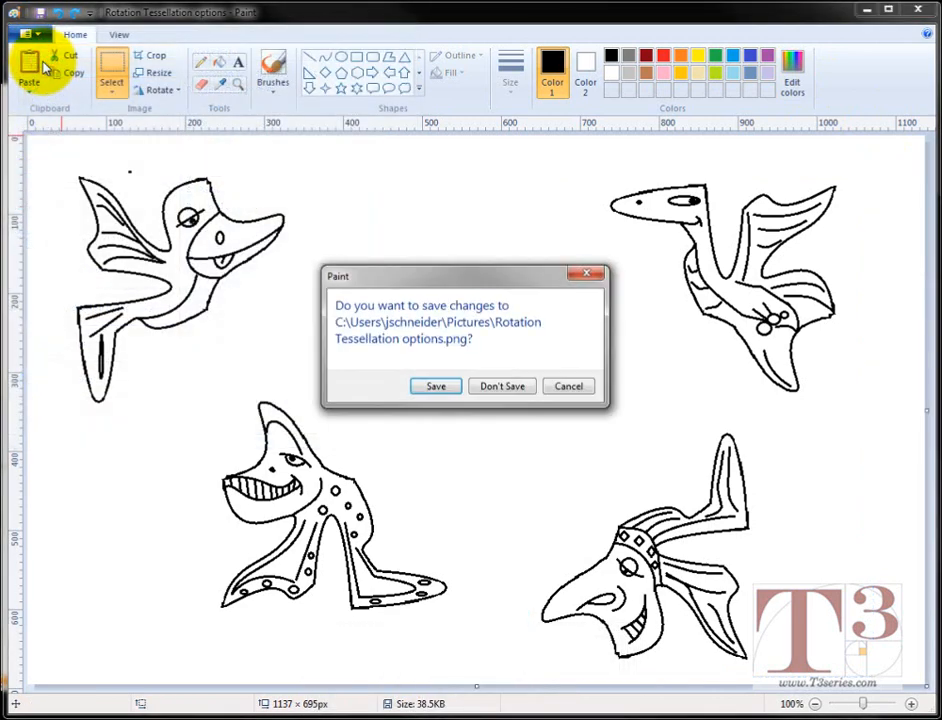
pyautogui.click(445, 387)
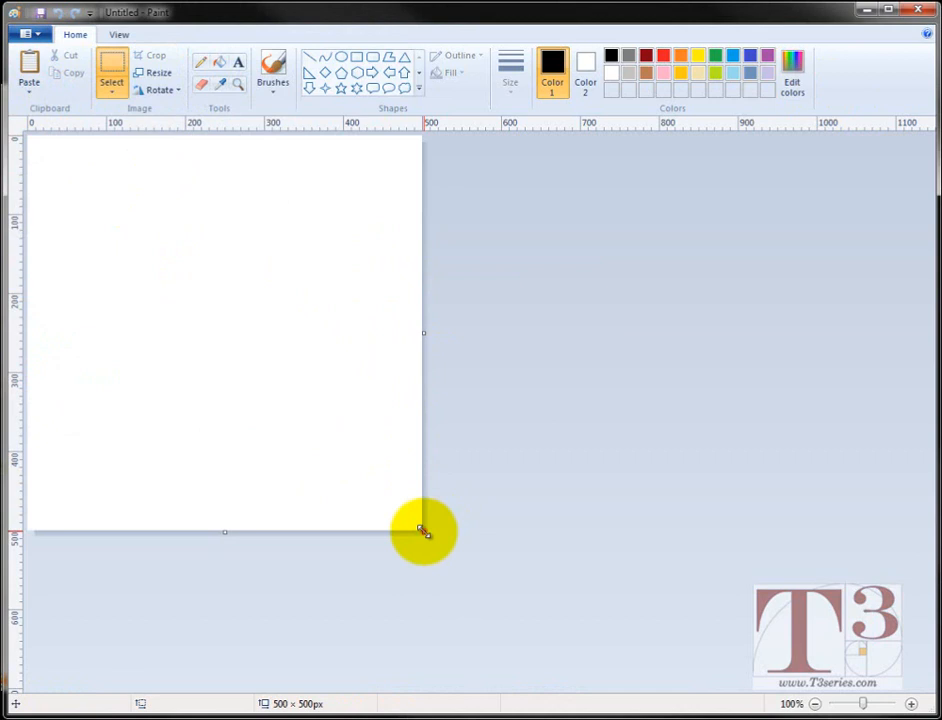
# Enlarge the blank canvas to 1137 × 700 px and paste the two copied creatures onto it
pyautogui.moveTo(424, 532)
pyautogui.mouseDown()
pyautogui.moveTo(709, 570)
pyautogui.moveTo(925, 680)
pyautogui.moveTo(915, 683)
pyautogui.moveTo(941, 718)
pyautogui.moveTo(908, 677)
pyautogui.moveTo(918, 679)
pyautogui.moveTo(908, 690)
pyautogui.moveTo(925, 694)
pyautogui.moveTo(929, 707)
pyautogui.mouseUp()
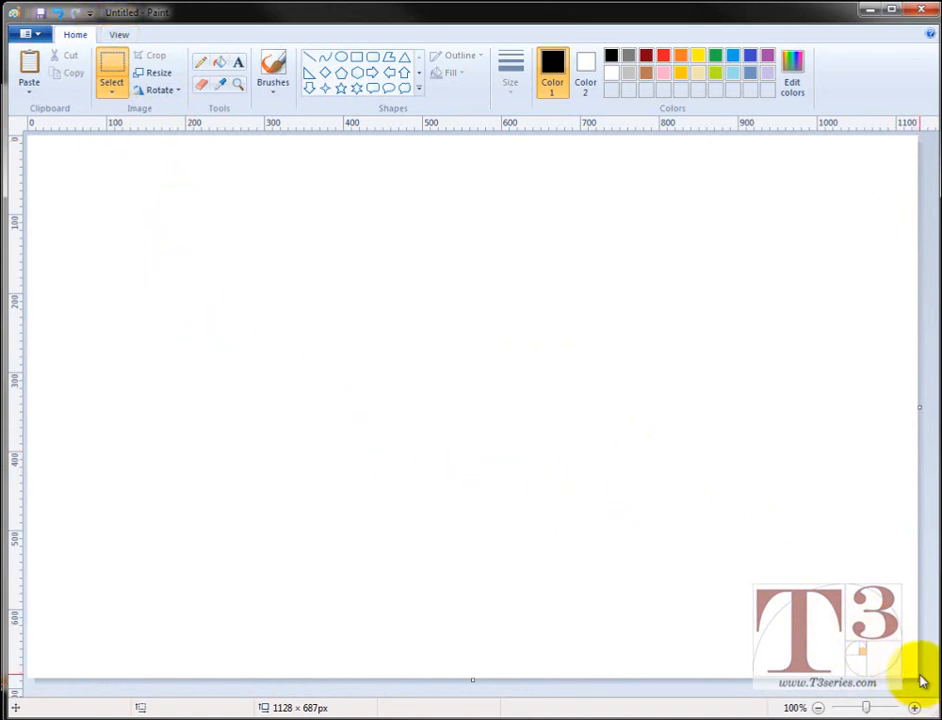
pyautogui.moveTo(920, 679); pyautogui.dragTo(927, 690)
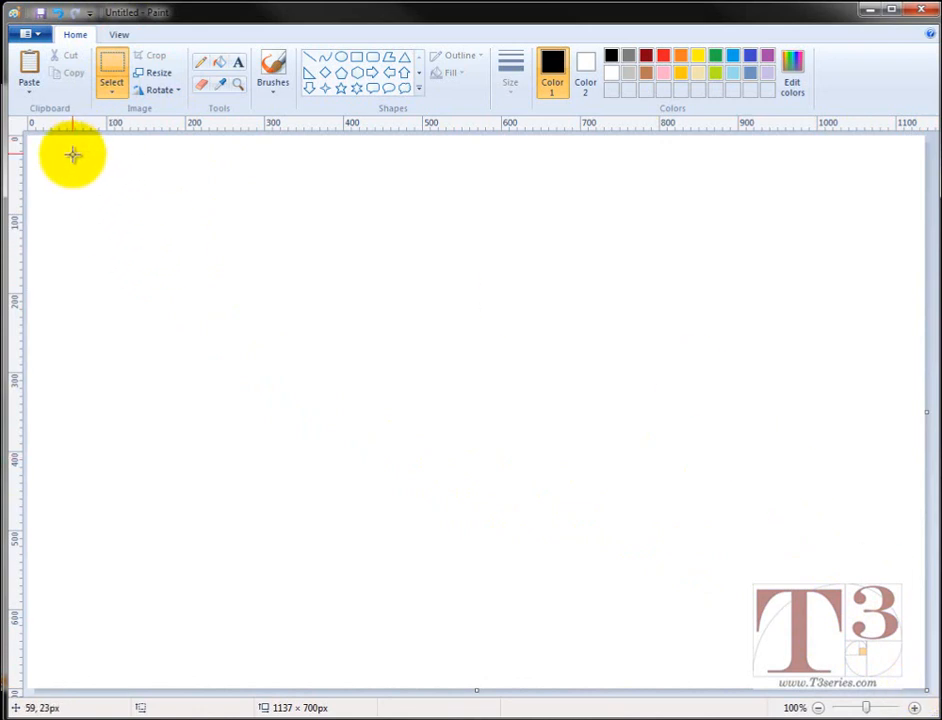
pyautogui.hotkey('ctrl', 'v')
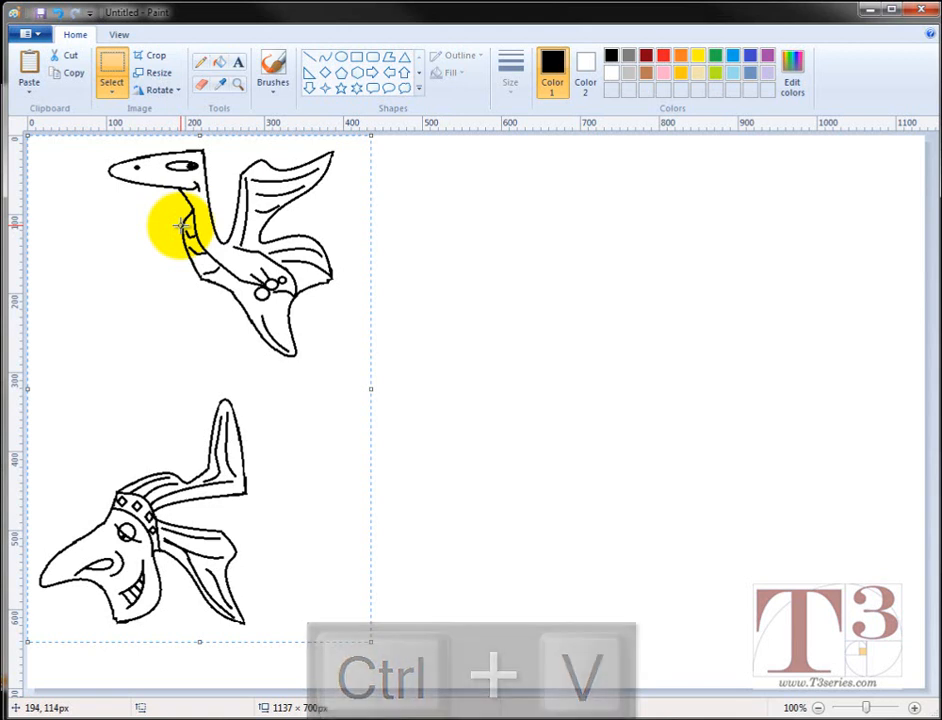
pyautogui.click(494, 303)
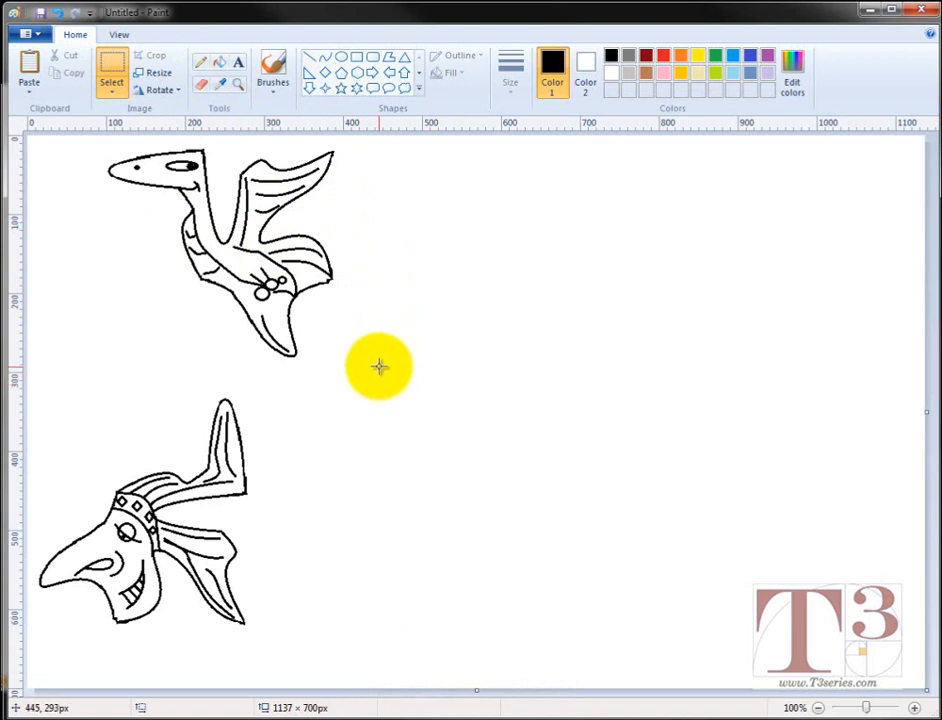
# Move the long-beaked winged creature into the upper-left corner of the canvas, with its beak touching the left edge
pyautogui.moveTo(397, 363)
pyautogui.mouseDown()
pyautogui.moveTo(290, 363)
pyautogui.moveTo(99, 246)
pyautogui.moveTo(77, 140)
pyautogui.mouseUp()
pyautogui.moveTo(242, 230); pyautogui.dragTo(161, 218)
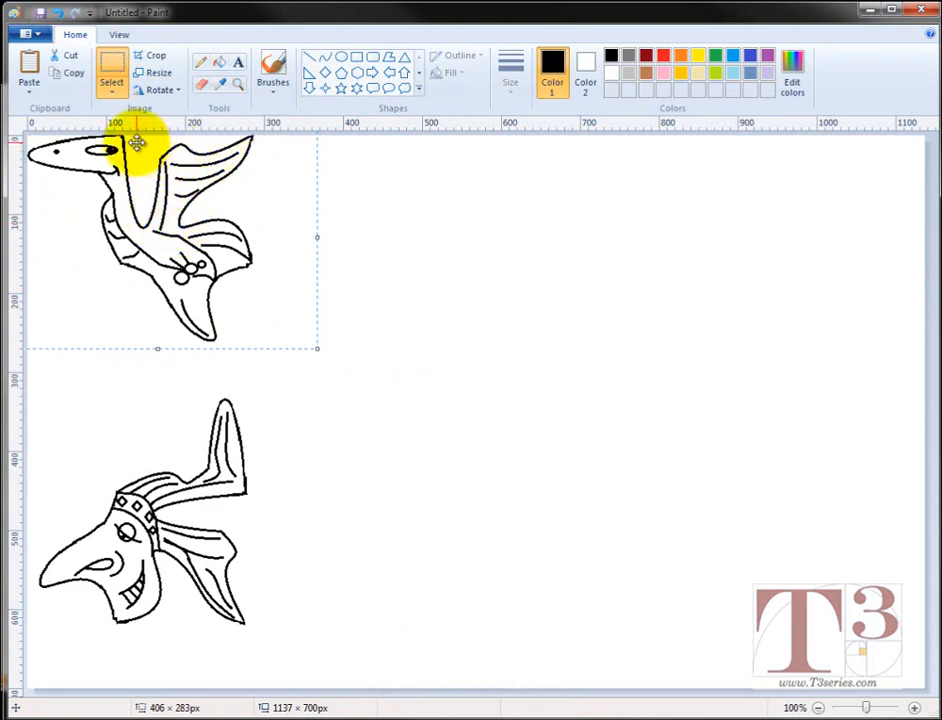
pyautogui.moveTo(110, 179); pyautogui.dragTo(108, 177)
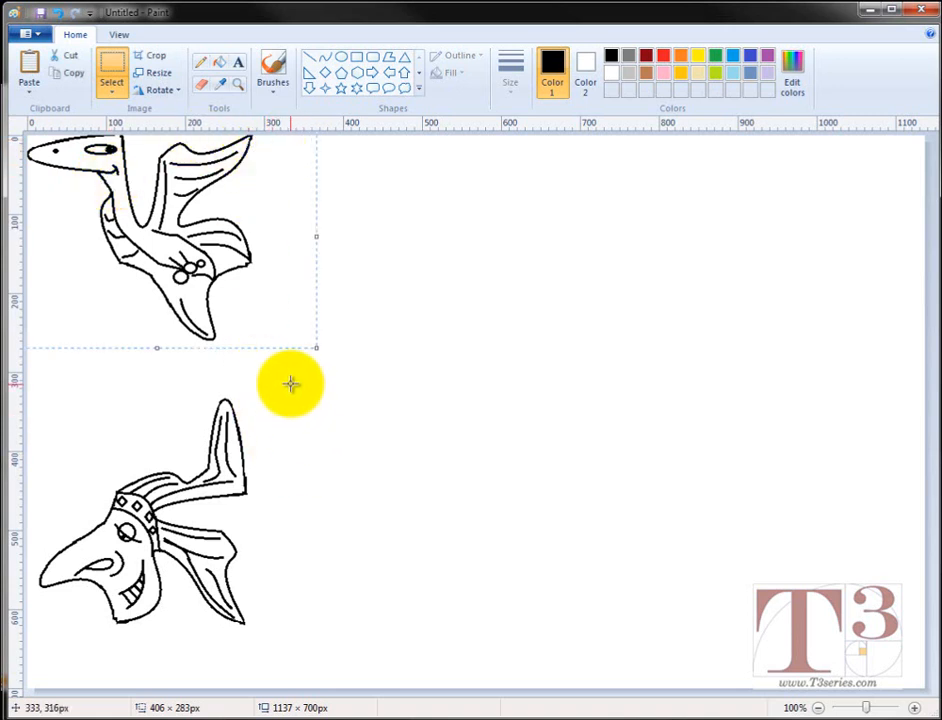
# Move the headband creature with transparent selection so its nose interlocks in the gap between the winged creature's wings
pyautogui.moveTo(351, 380); pyautogui.dragTo(36, 648)
pyautogui.moveTo(122, 559); pyautogui.dragTo(300, 278)
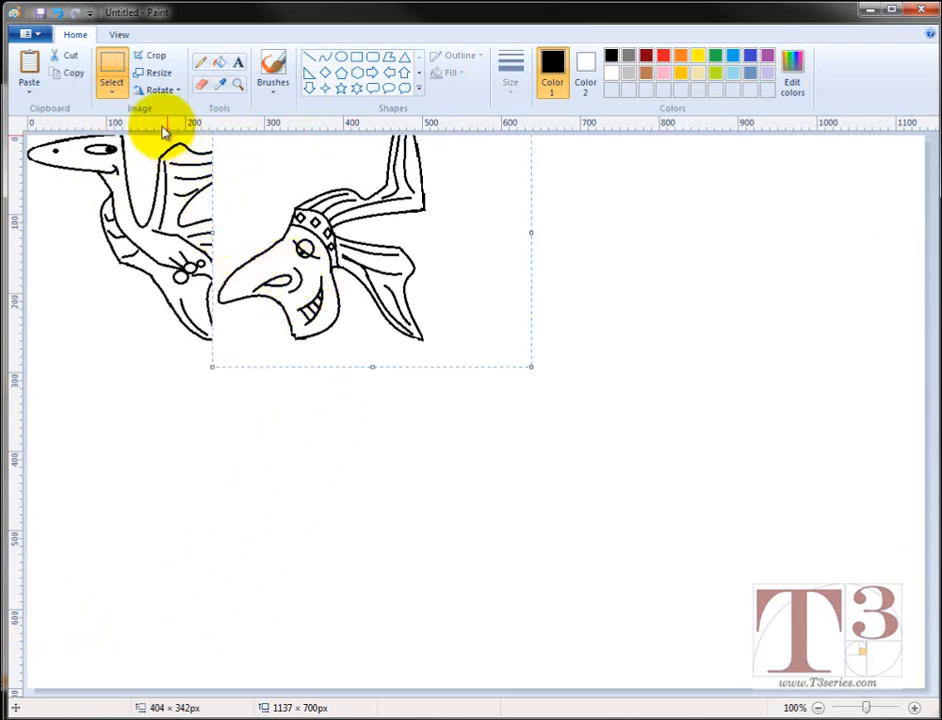
pyautogui.click(111, 90)
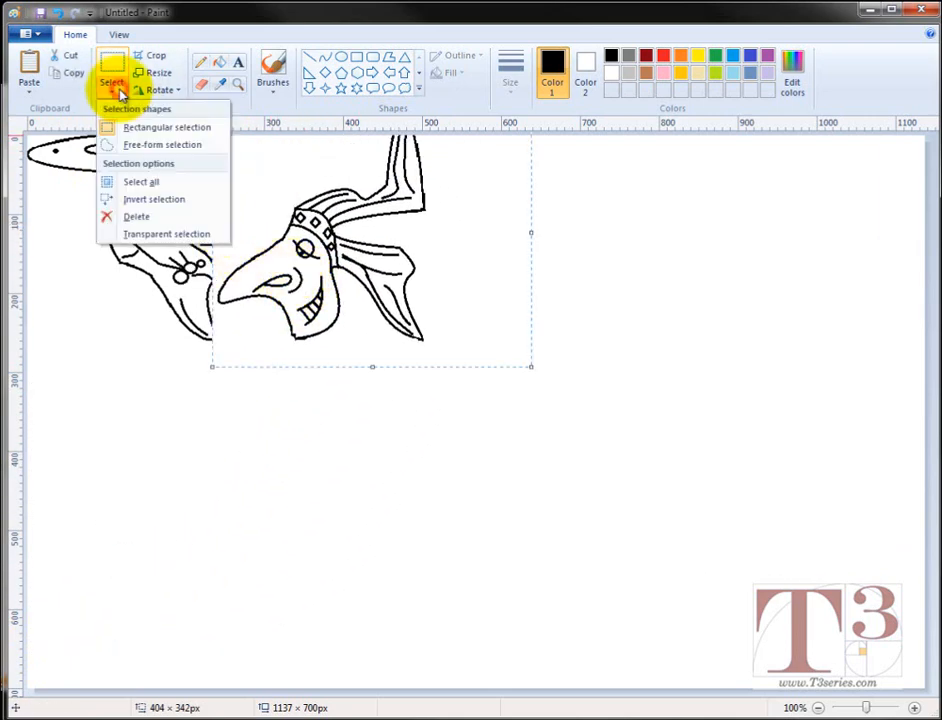
pyautogui.click(148, 236)
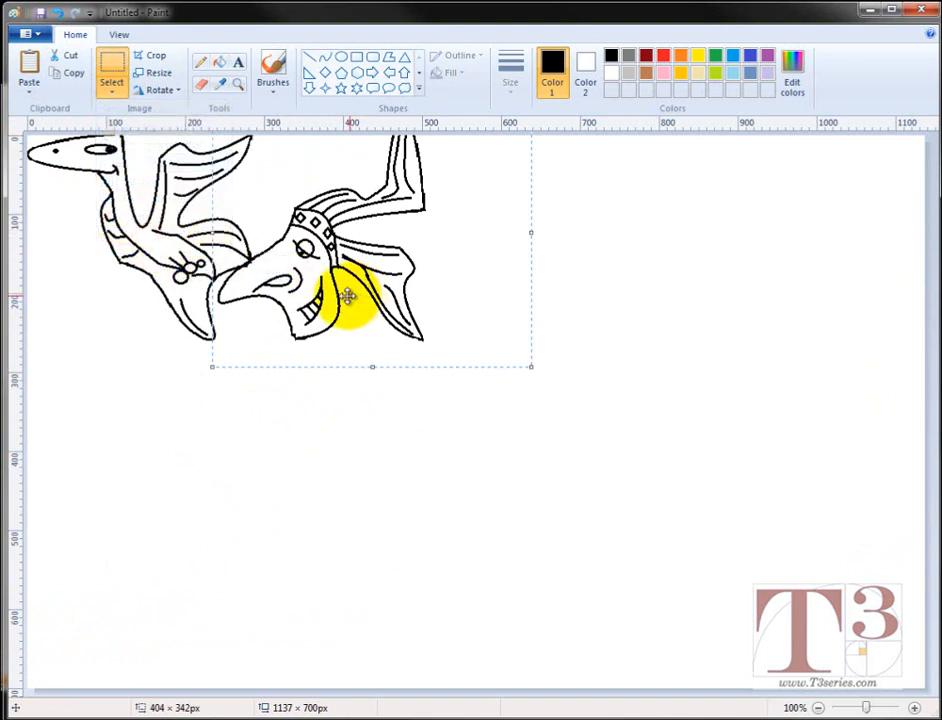
pyautogui.moveTo(347, 296); pyautogui.dragTo(308, 219)
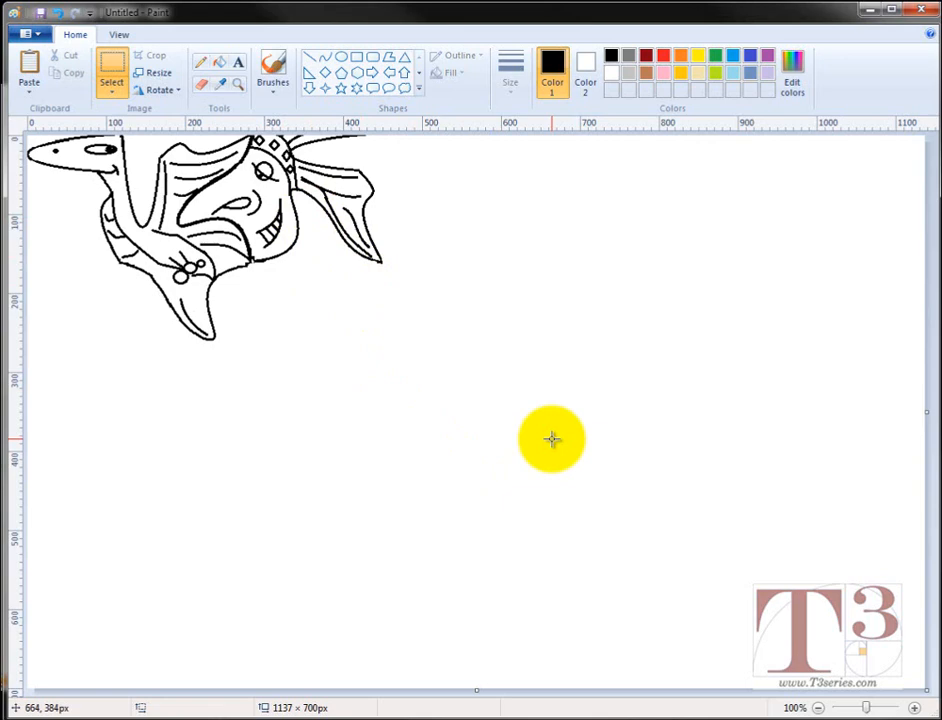
# Paste the creature pair again on the empty right side of the canvas and move its winged creature farther toward the right edge
pyautogui.hotkey('ctrl', 'v')
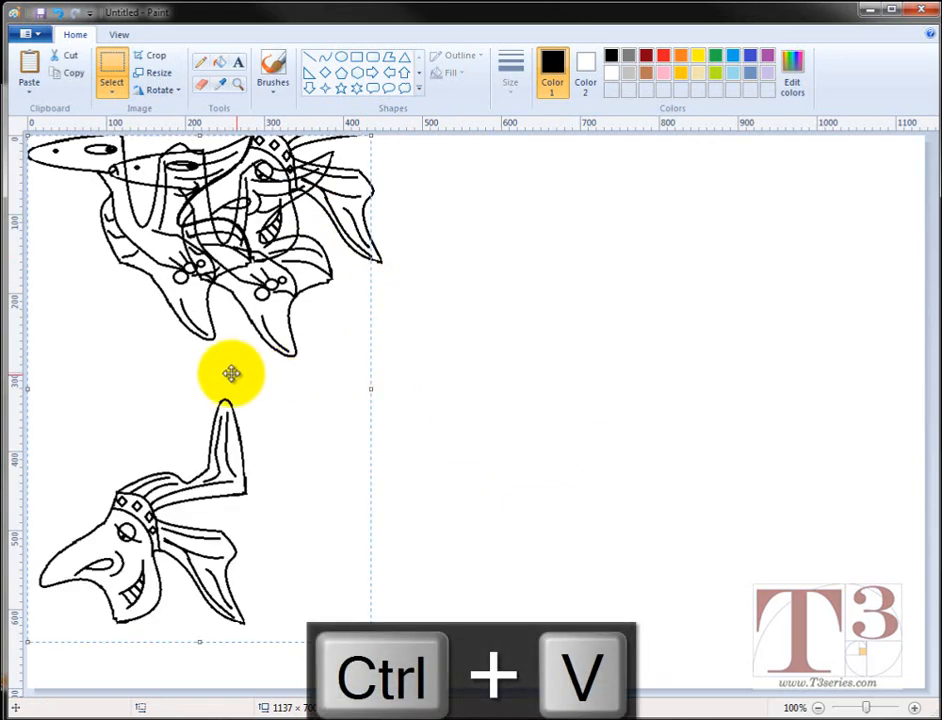
pyautogui.moveTo(231, 374); pyautogui.dragTo(728, 404)
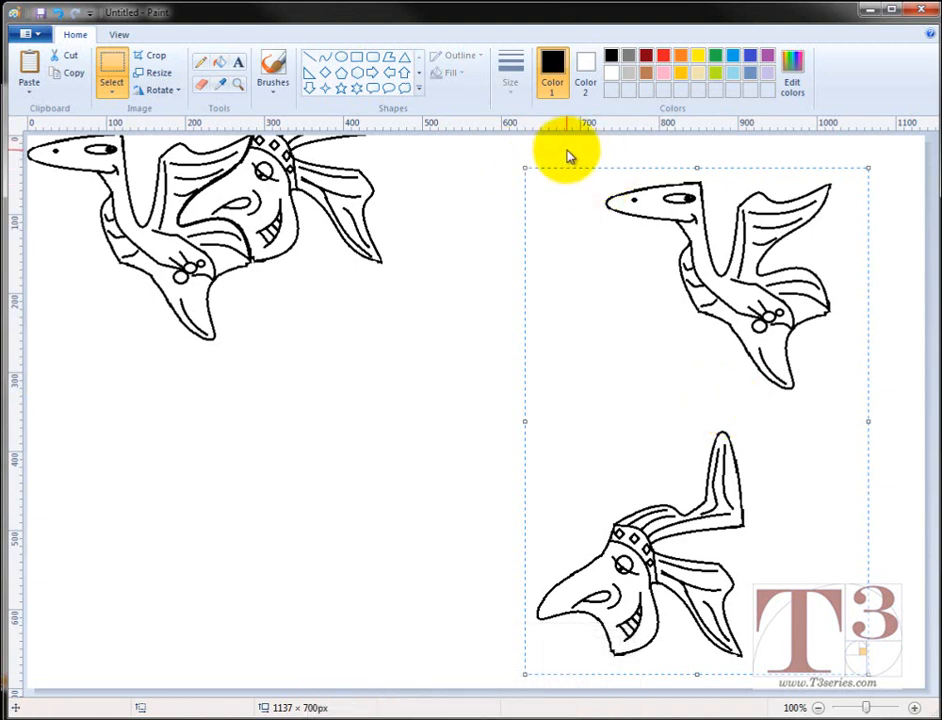
pyautogui.click(477, 204)
pyautogui.moveTo(558, 155); pyautogui.dragTo(873, 397)
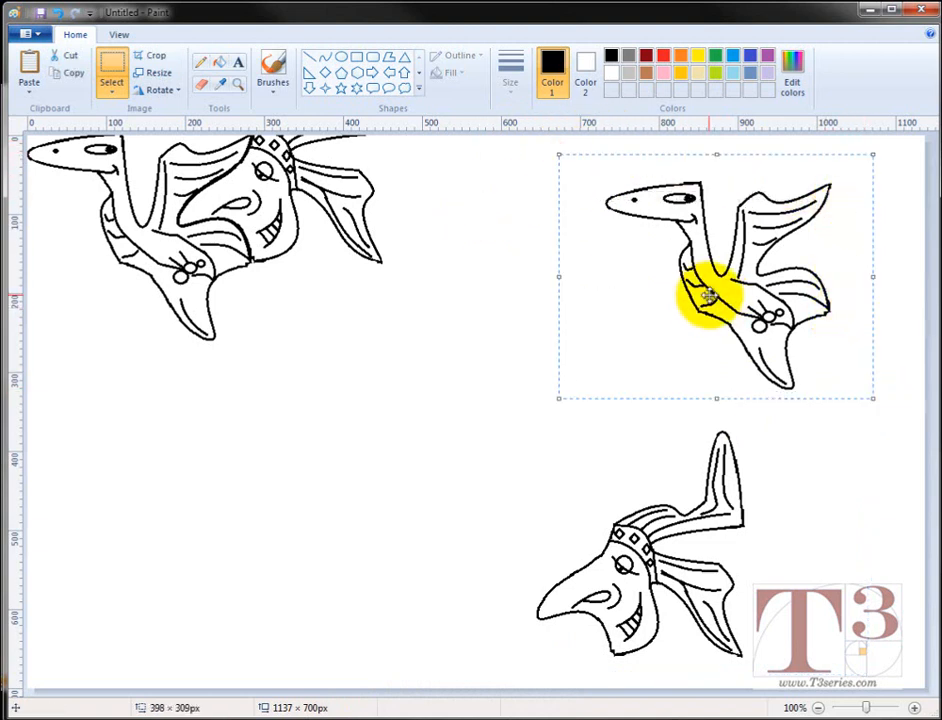
pyautogui.moveTo(762, 302); pyautogui.dragTo(834, 306)
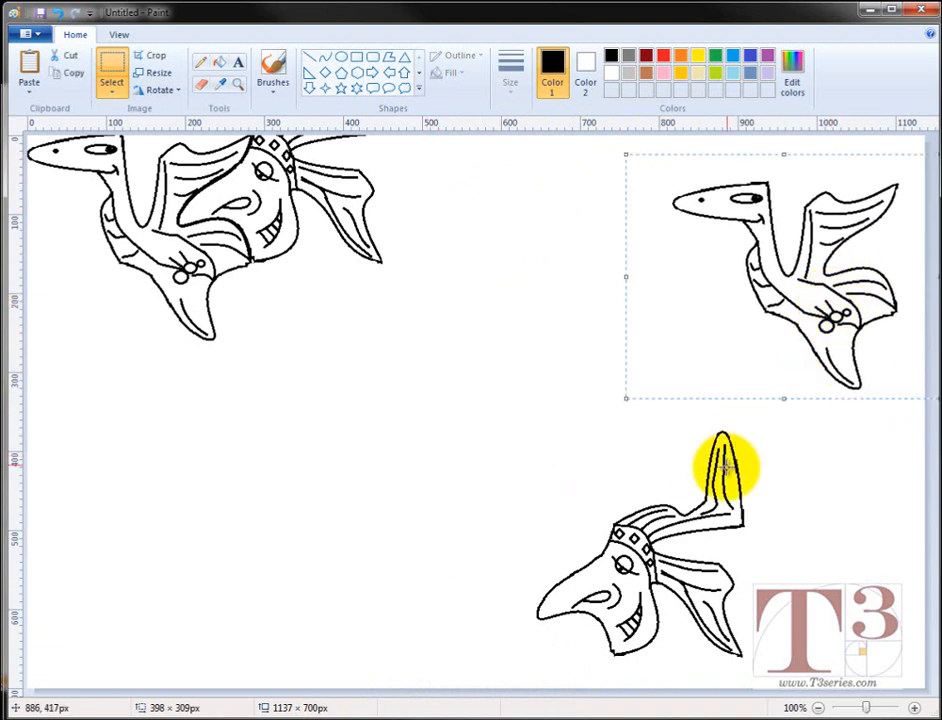
# Move the loose headband creature farther right into the canvas's lower-right corner, below the spare winged creature
pyautogui.moveTo(506, 432); pyautogui.dragTo(790, 652)
pyautogui.moveTo(472, 362); pyautogui.dragTo(788, 666)
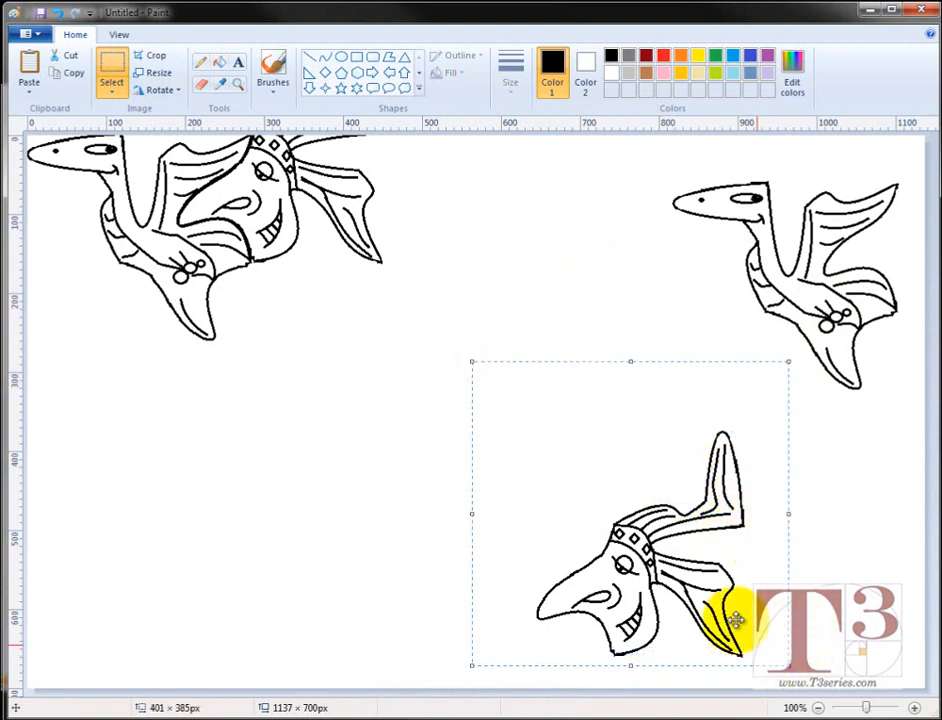
pyautogui.moveTo(680, 570); pyautogui.dragTo(841, 577)
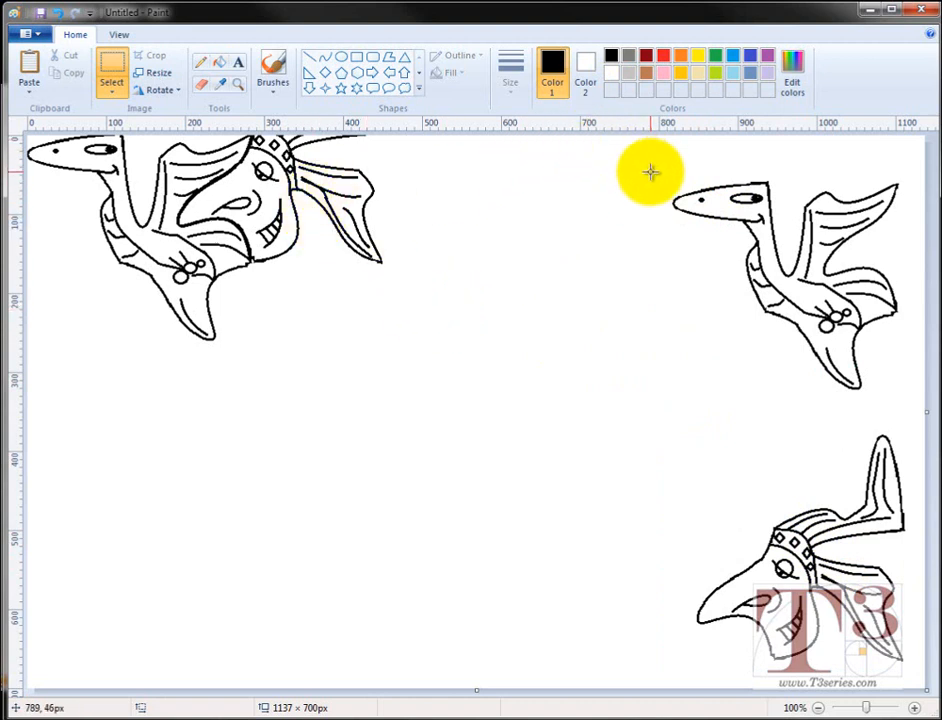
# Copy the spare winged creature and fit the copy into the top row, with its beak between the first headband creature's ribbons
pyautogui.moveTo(639, 169); pyautogui.dragTo(916, 401)
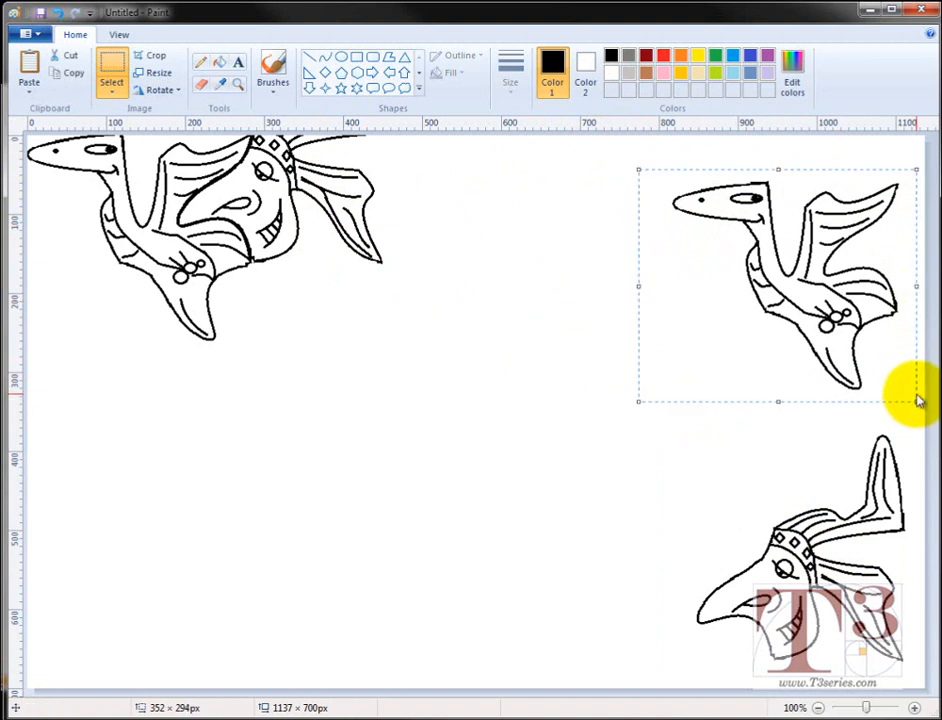
pyautogui.hotkey('ctrl', 'c')
pyautogui.hotkey('ctrl', 'v')
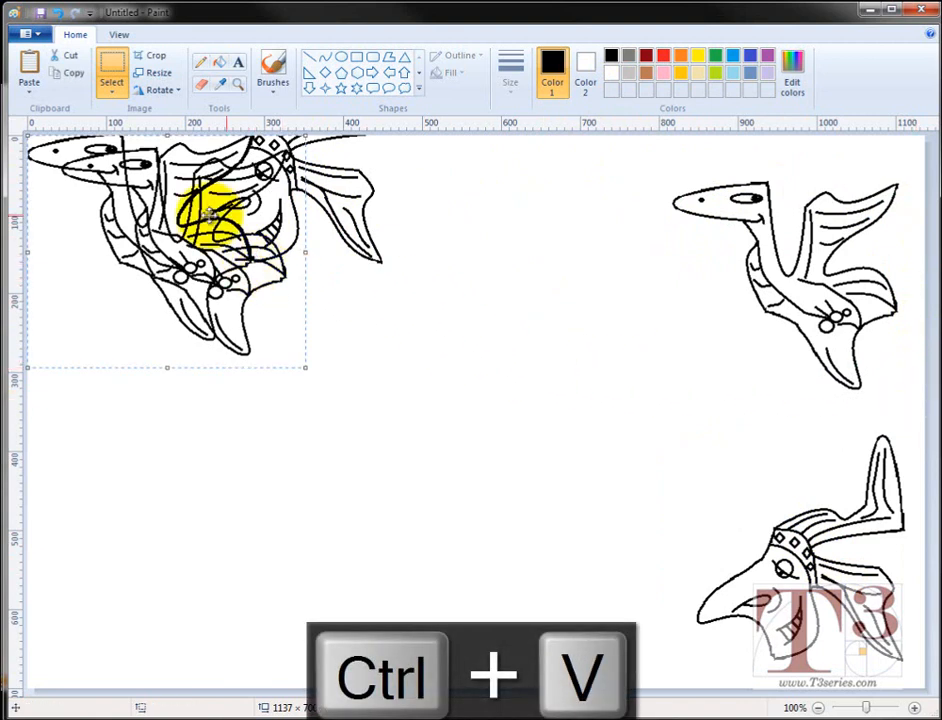
pyautogui.moveTo(221, 210); pyautogui.dragTo(407, 204)
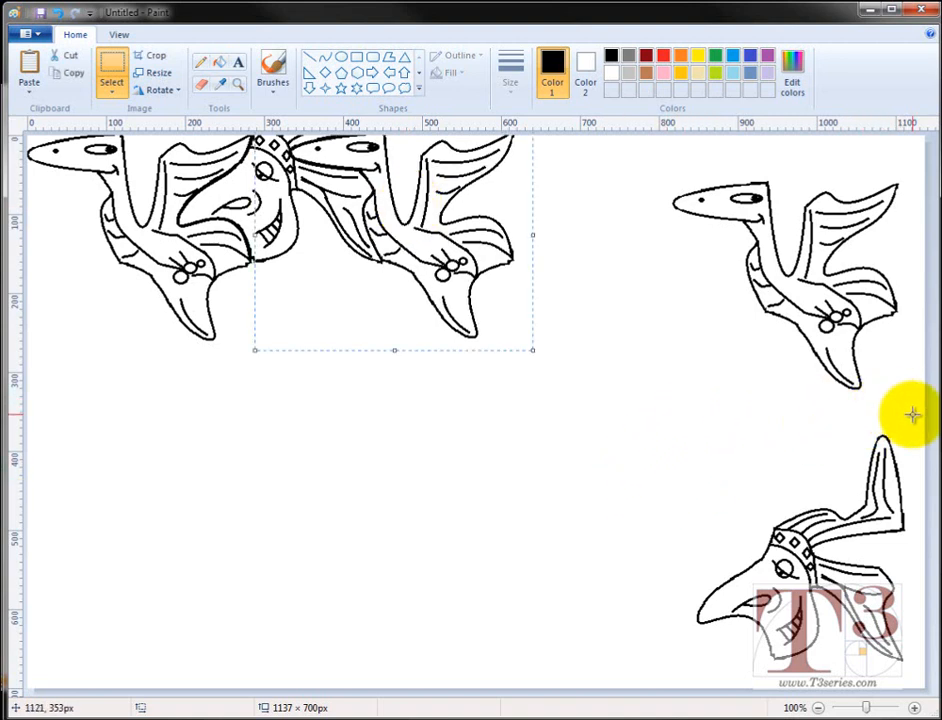
# Copy the spare headband creature and interlock the copy's nose between the wings of the top row's second winged creature
pyautogui.moveTo(906, 426); pyautogui.dragTo(652, 680)
pyautogui.hotkey('ctrl', 'c')
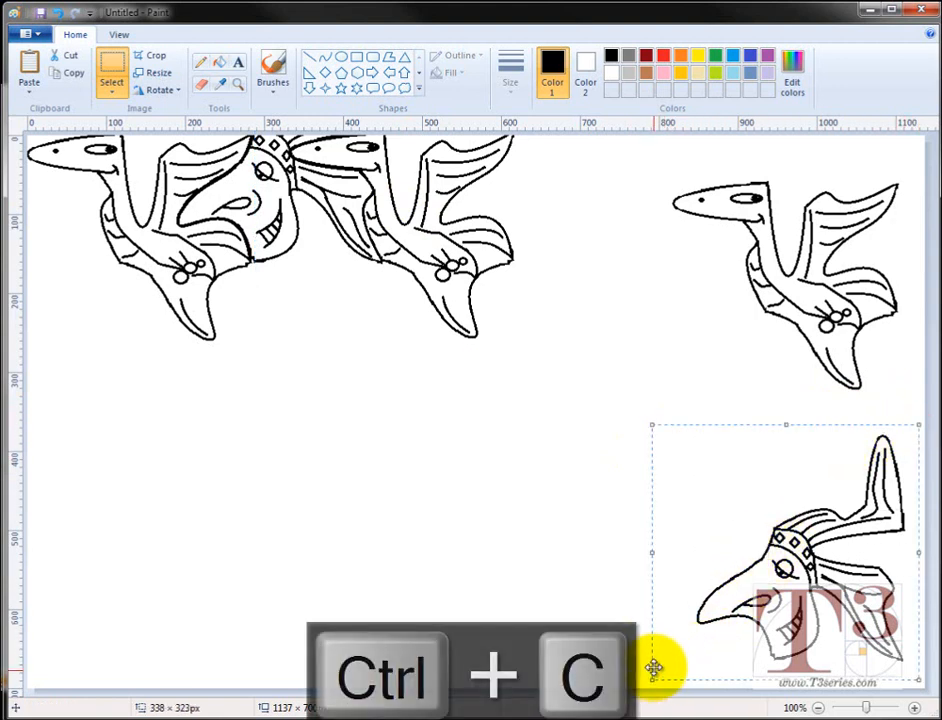
pyautogui.hotkey('ctrl', 'v')
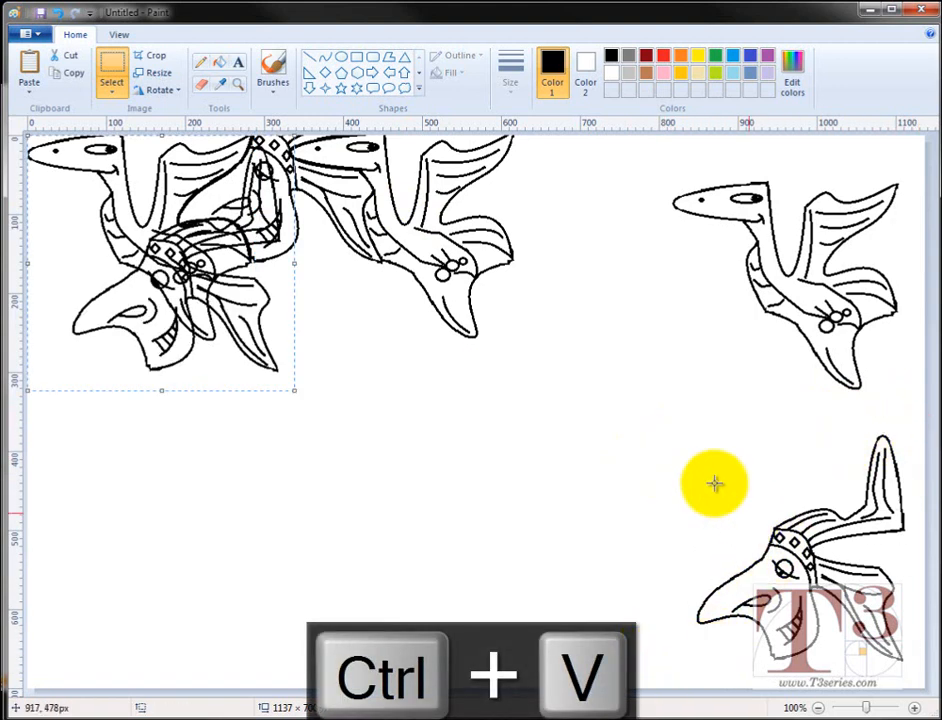
pyautogui.moveTo(156, 308); pyautogui.dragTo(523, 197)
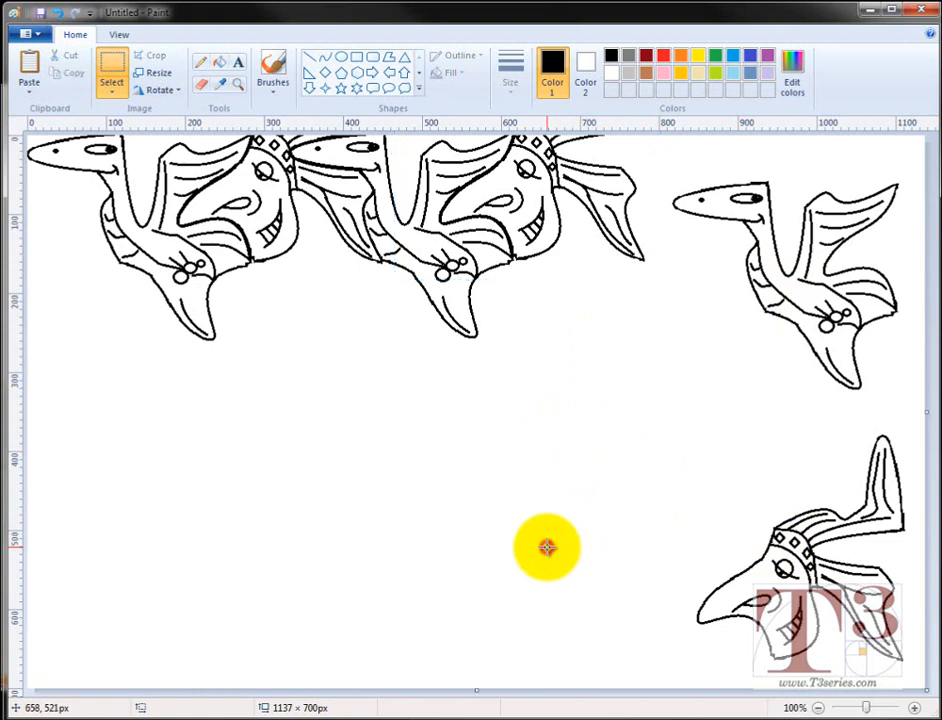
# Paste another headband creature, rotate it right 90°, try it below the first headband creature's chin, and set it aside in the canvas's lower-left corner
pyautogui.hotkey('ctrl', 'v')
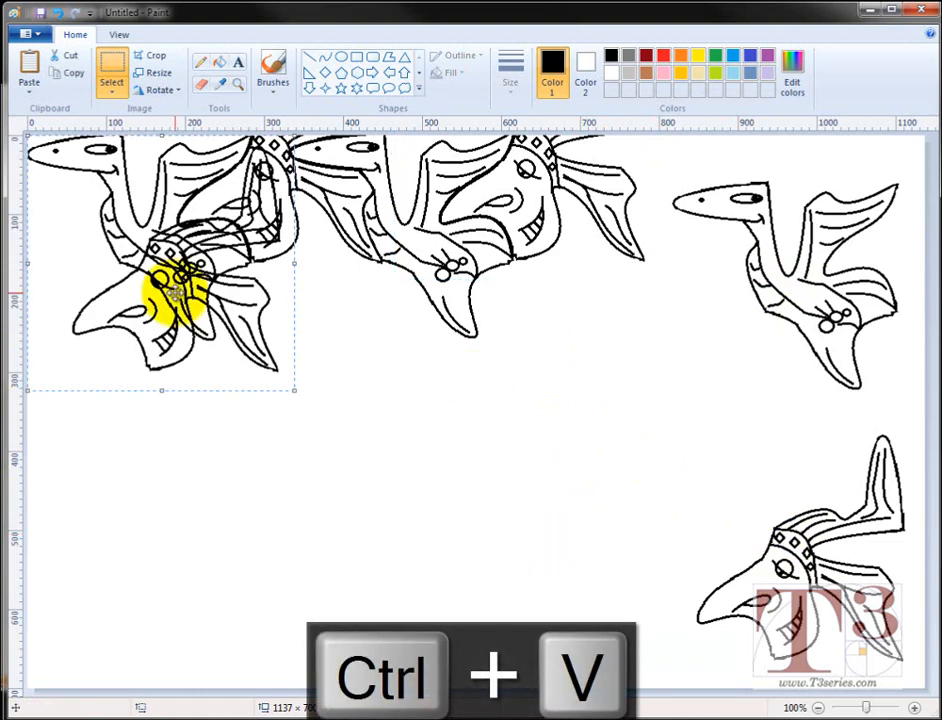
pyautogui.moveTo(175, 290); pyautogui.dragTo(235, 448)
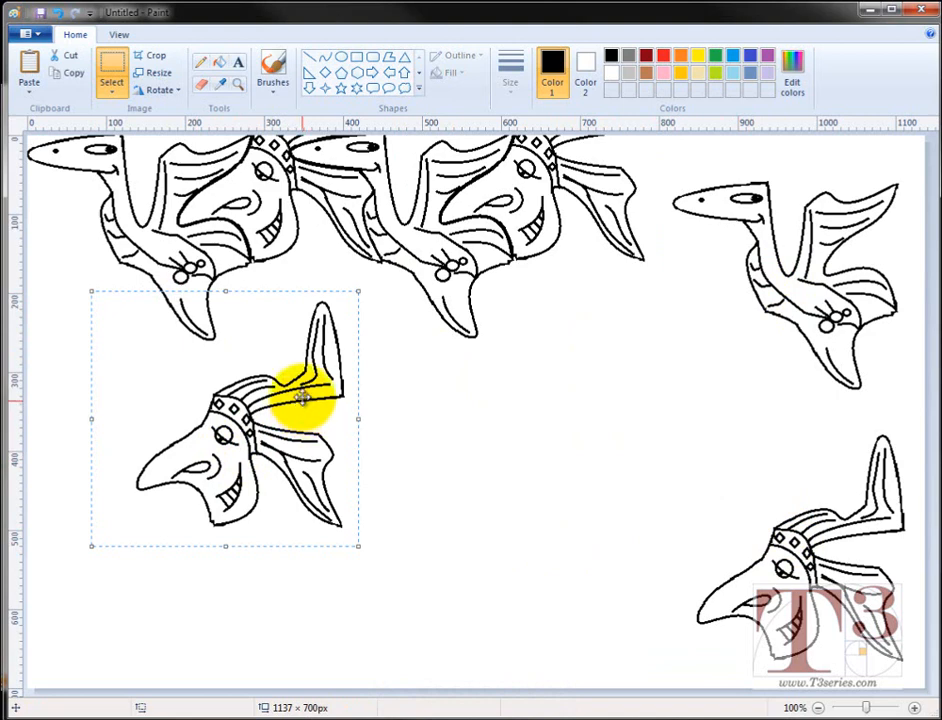
pyautogui.click(162, 90)
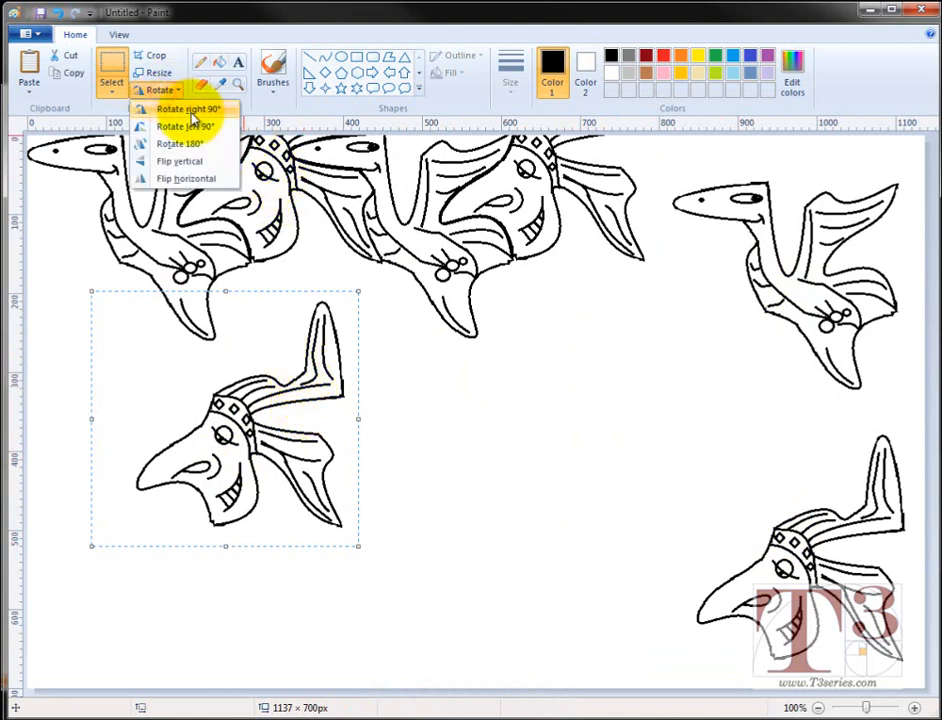
pyautogui.click(190, 109)
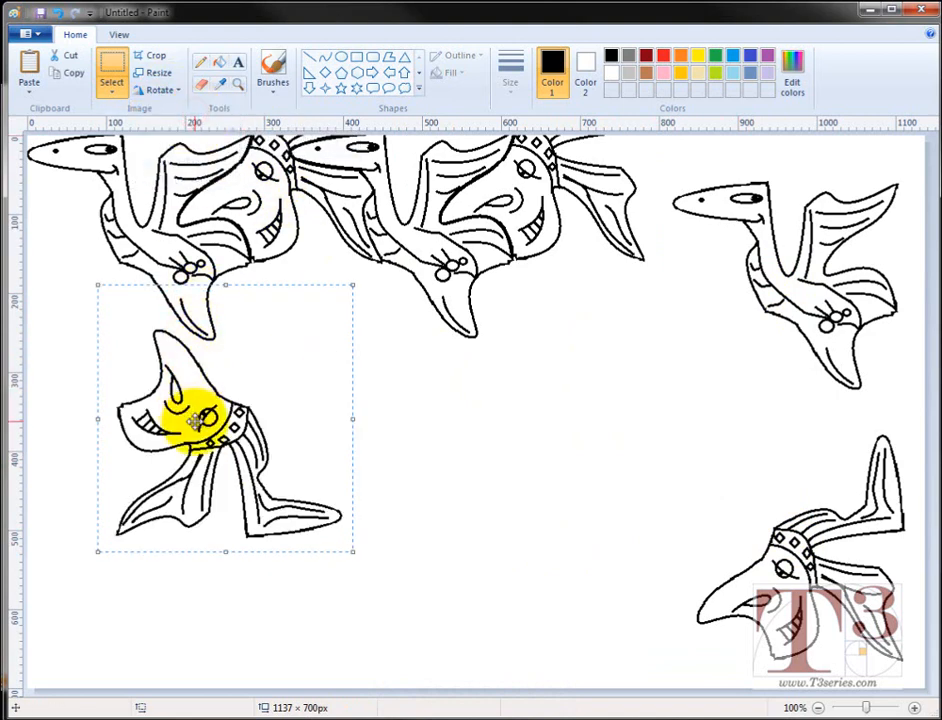
pyautogui.moveTo(195, 420); pyautogui.dragTo(332, 280)
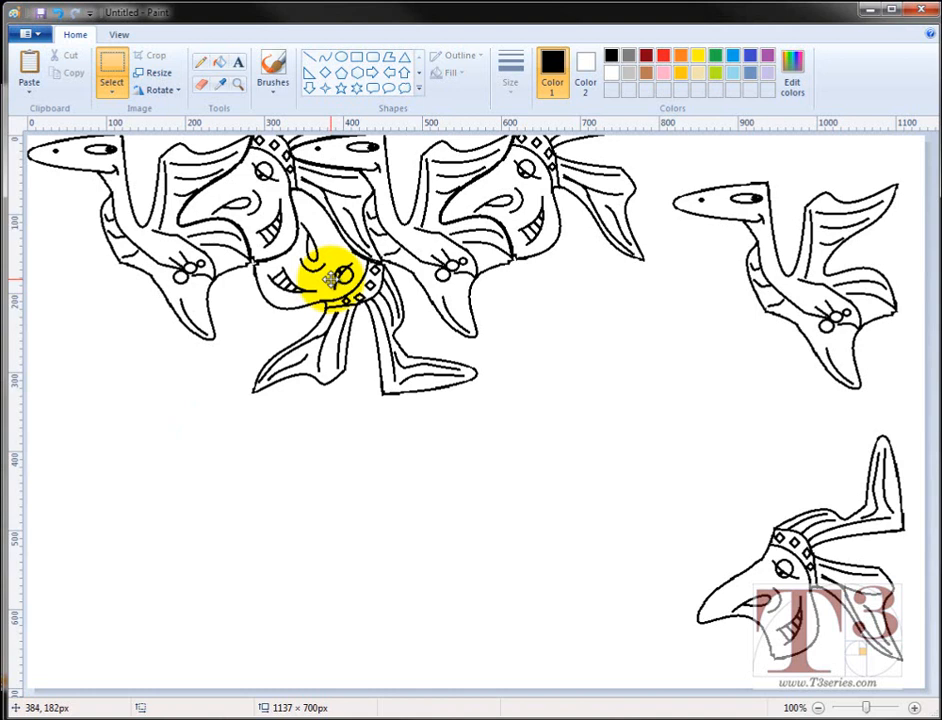
pyautogui.moveTo(334, 281); pyautogui.dragTo(156, 553)
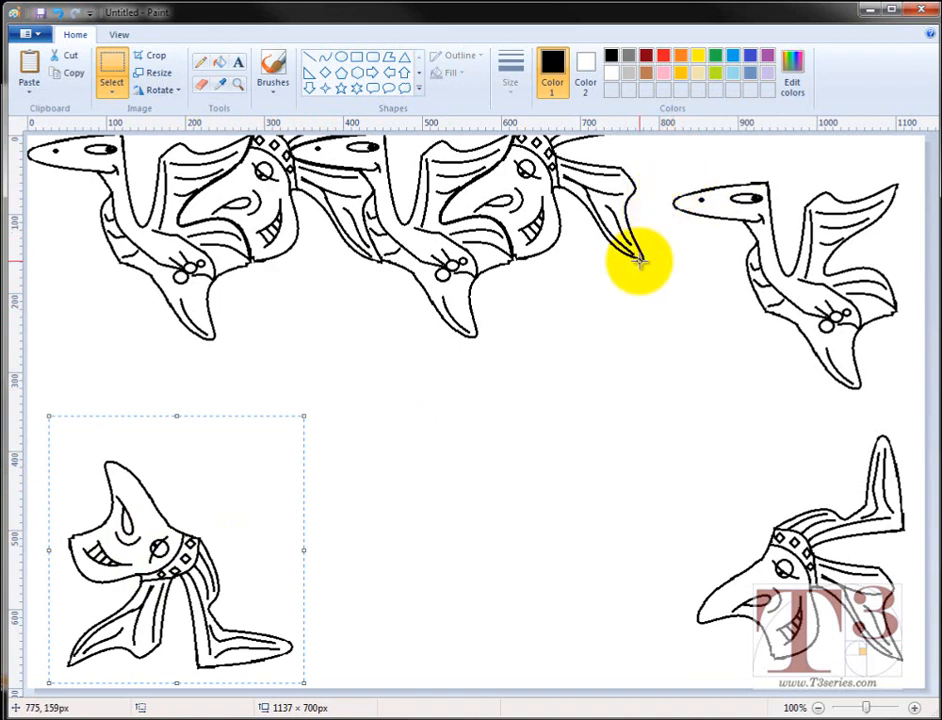
# Copy the spare winged creature, paste it into the empty area below the top row, and rotate the copy right 90°
pyautogui.moveTo(667, 166); pyautogui.dragTo(918, 397)
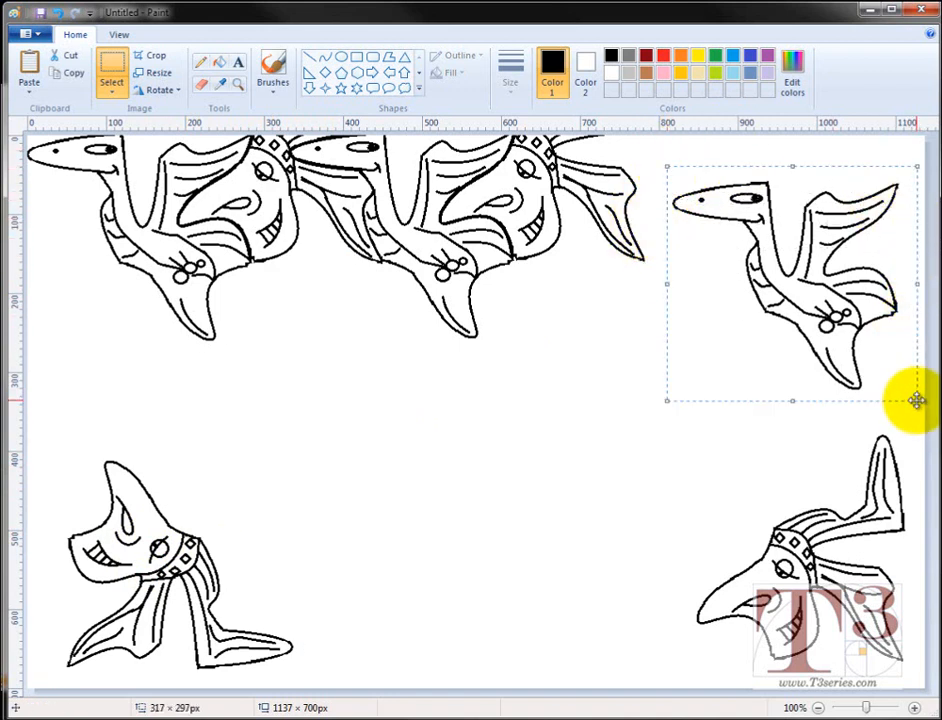
pyautogui.hotkey('ctrl', 'c')
pyautogui.hotkey('ctrl', 'v')
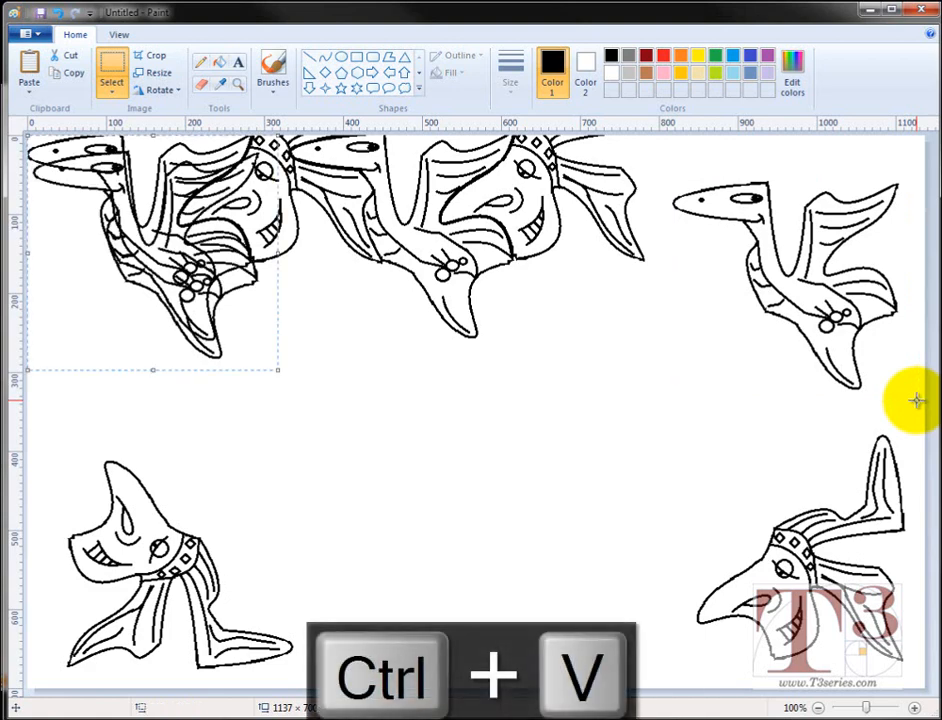
pyautogui.moveTo(217, 248); pyautogui.dragTo(403, 439)
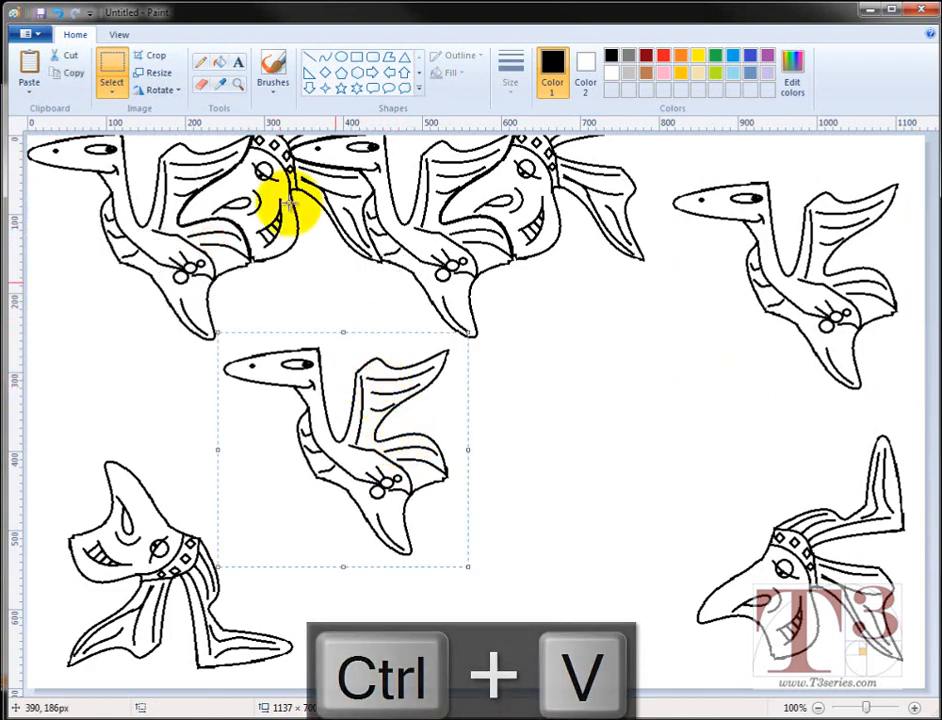
pyautogui.click(160, 90)
pyautogui.click(188, 107)
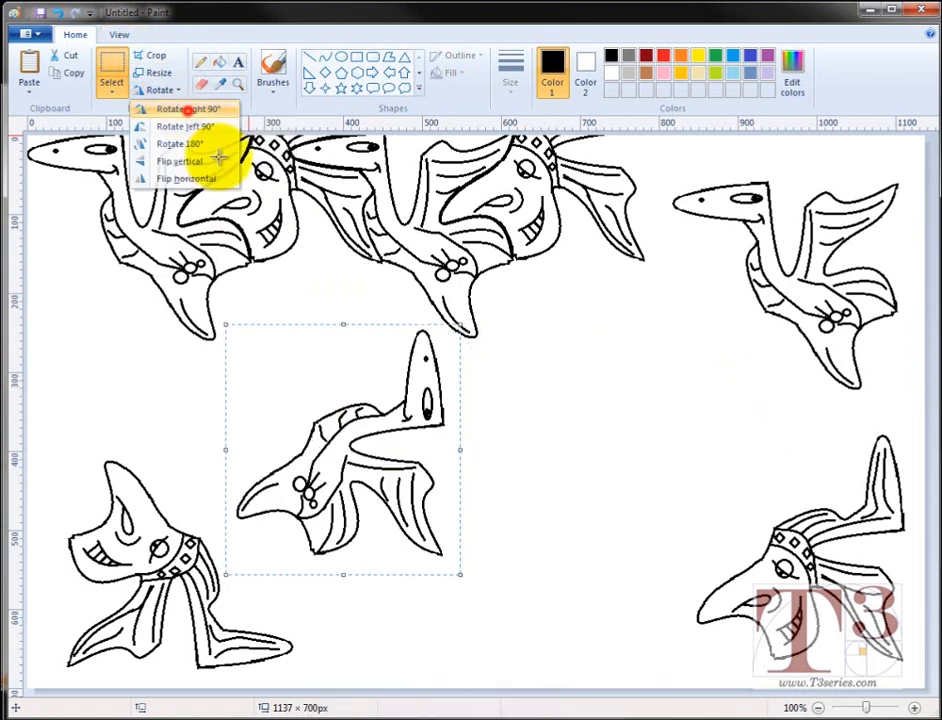
pyautogui.moveTo(363, 440); pyautogui.dragTo(296, 388)
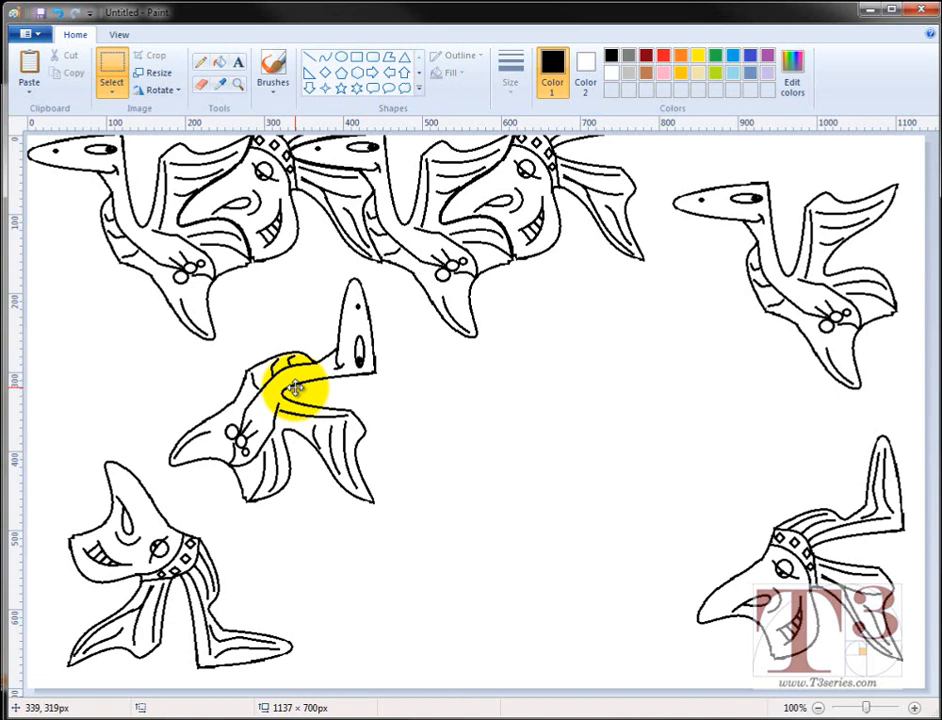
# Rotate the pasted winged creature right another 90° and fit its tail between the first headband creature's chin and lower ribbon
pyautogui.click(172, 89)
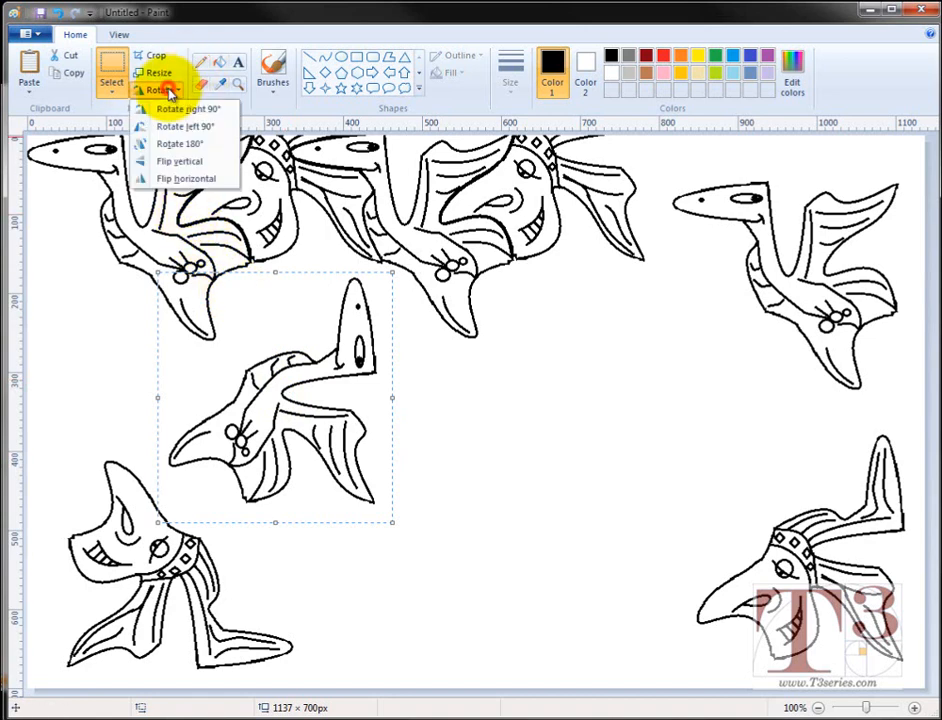
pyautogui.click(190, 109)
pyautogui.moveTo(263, 389); pyautogui.dragTo(349, 292)
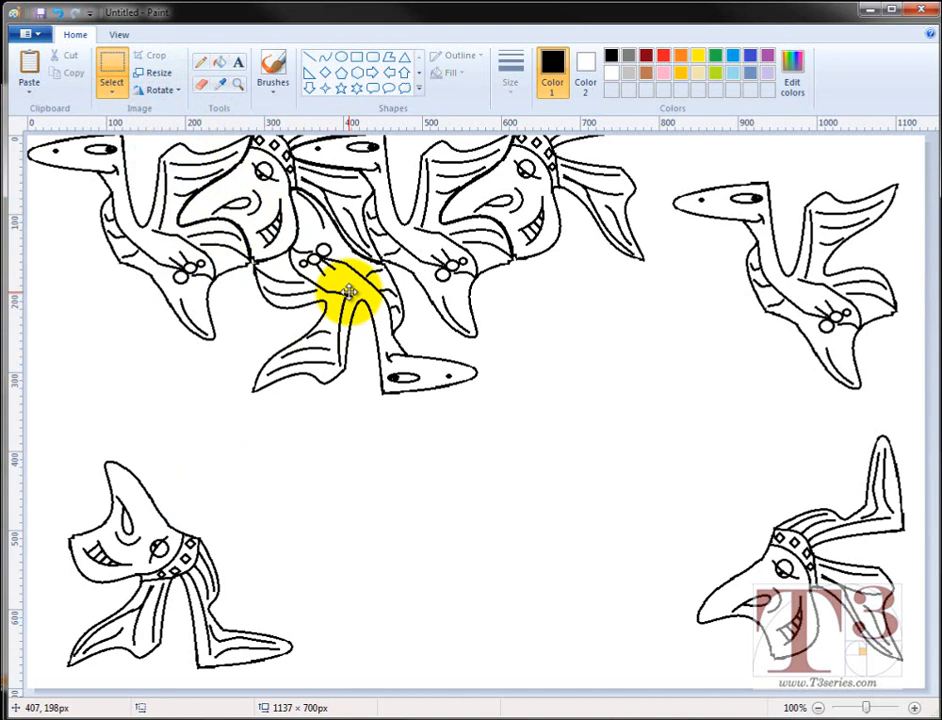
pyautogui.moveTo(348, 291); pyautogui.dragTo(349, 292)
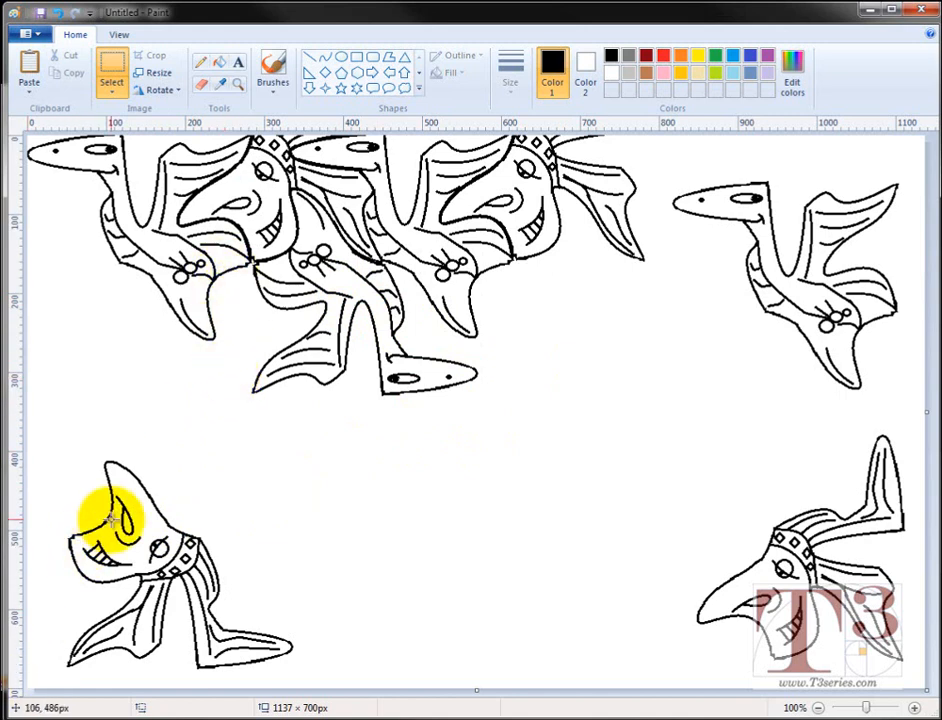
# Rotate the set-aside headband creature right another 90° and interlock its nose between the upside-down winged creature's wings, below the first winged creature
pyautogui.moveTo(36, 444); pyautogui.dragTo(320, 679)
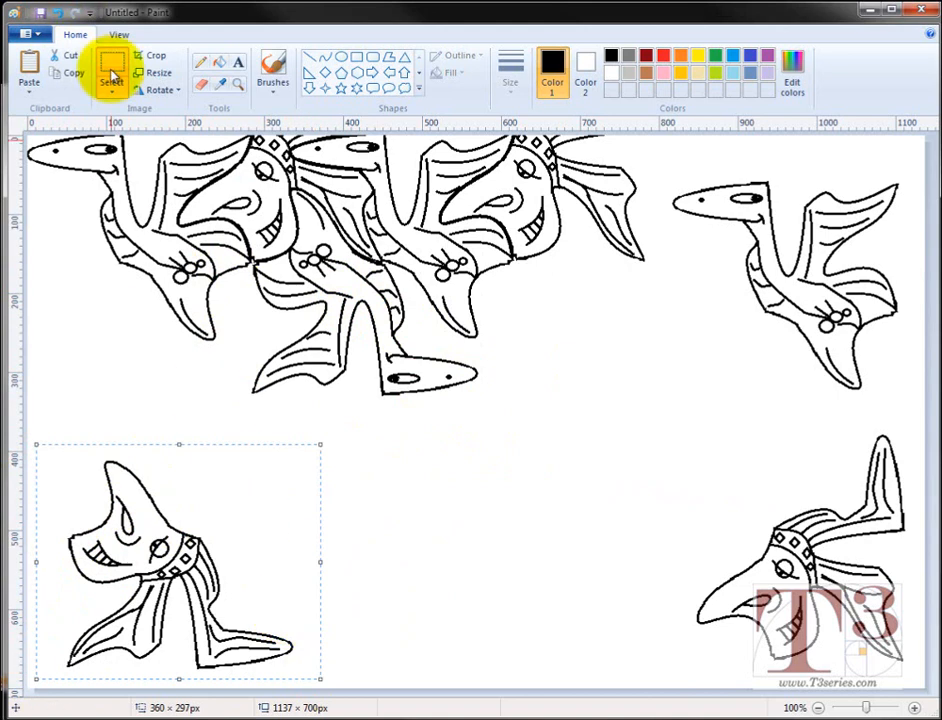
pyautogui.click(175, 90)
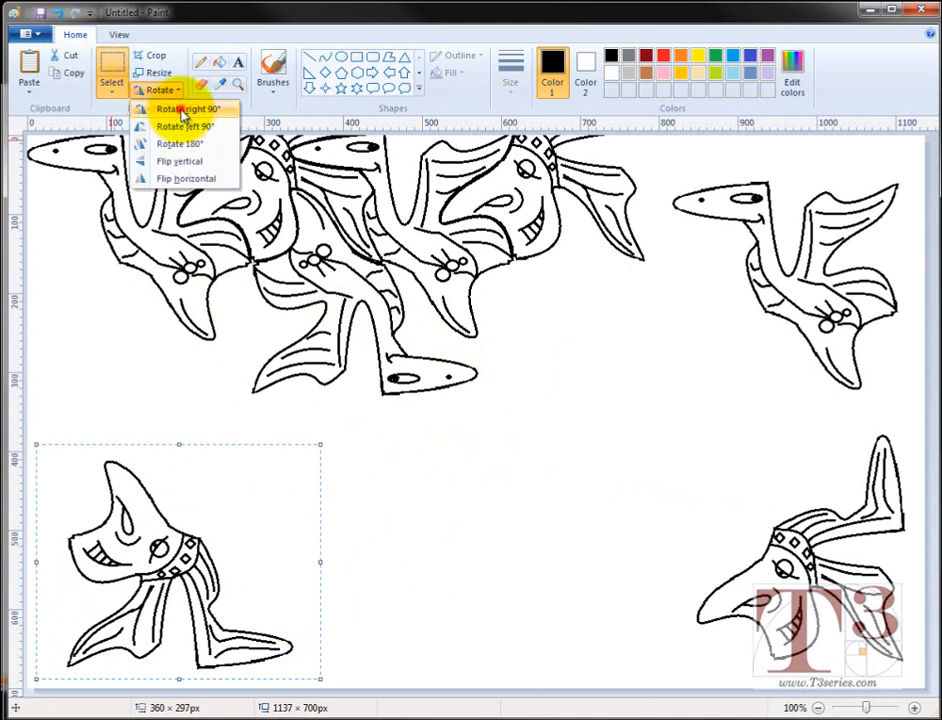
pyautogui.click(183, 110)
pyautogui.moveTo(158, 557); pyautogui.dragTo(247, 376)
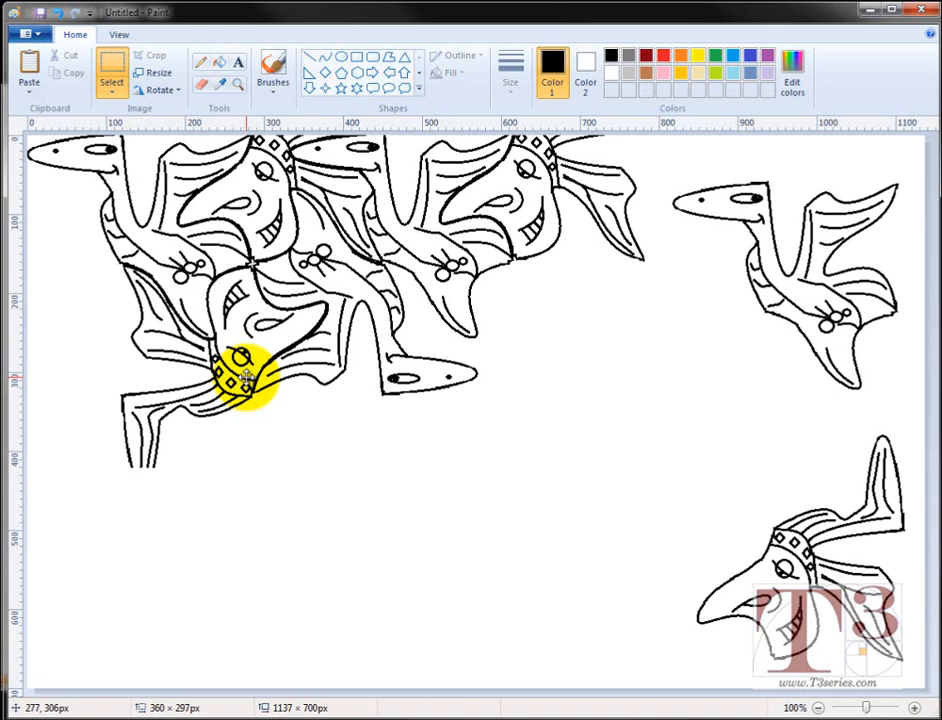
pyautogui.moveTo(247, 376); pyautogui.dragTo(247, 377)
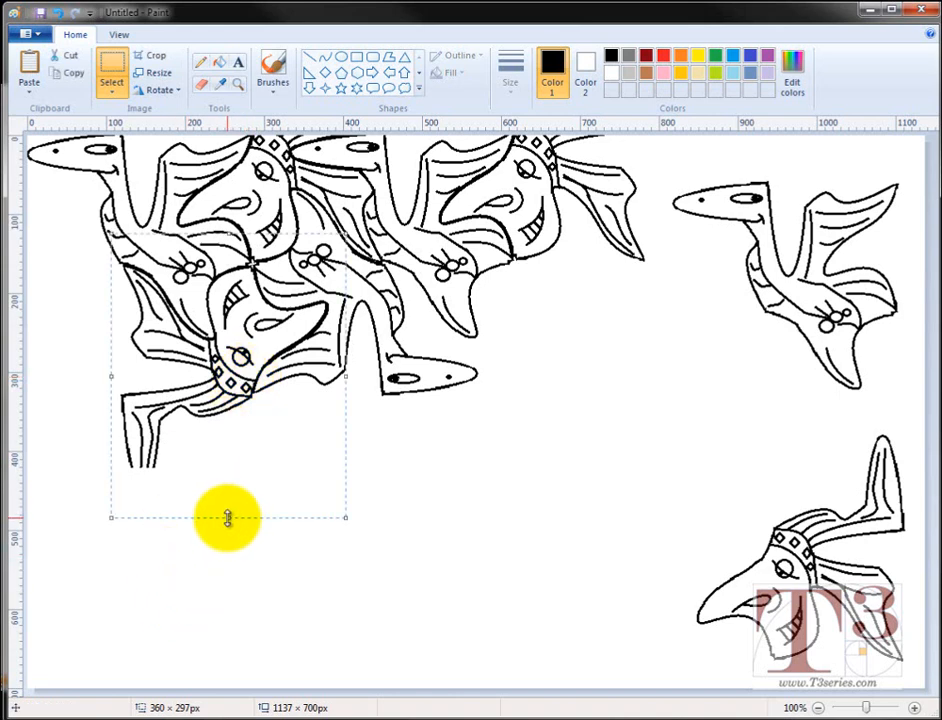
# Adjust the height of the upside-down headband creature's selection to 297 × 358 px and deselect it
pyautogui.moveTo(228, 519); pyautogui.dragTo(228, 522)
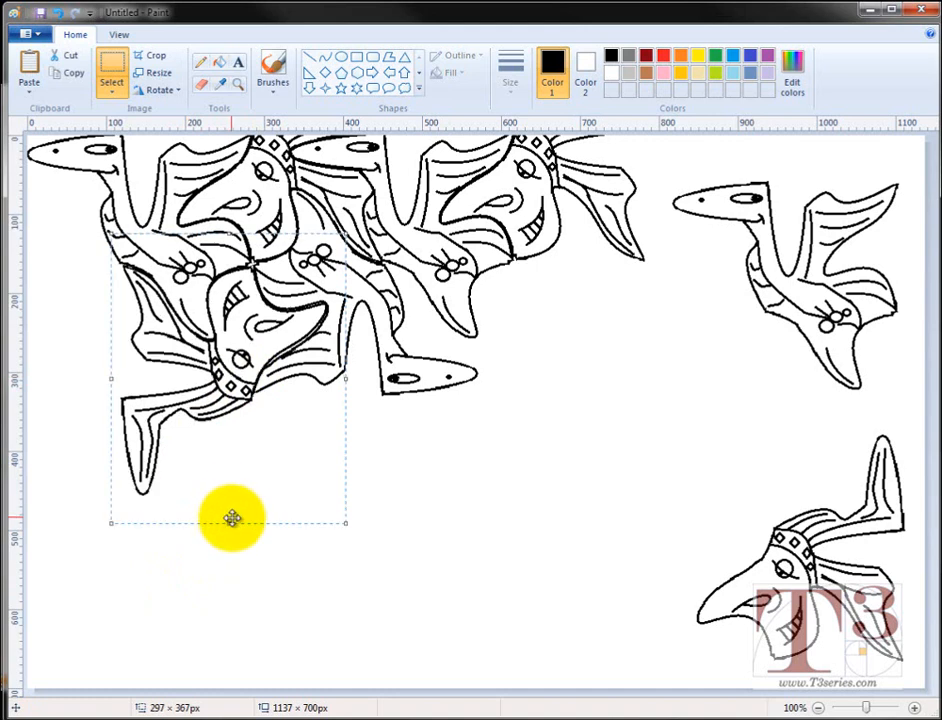
pyautogui.moveTo(229, 521); pyautogui.dragTo(229, 518)
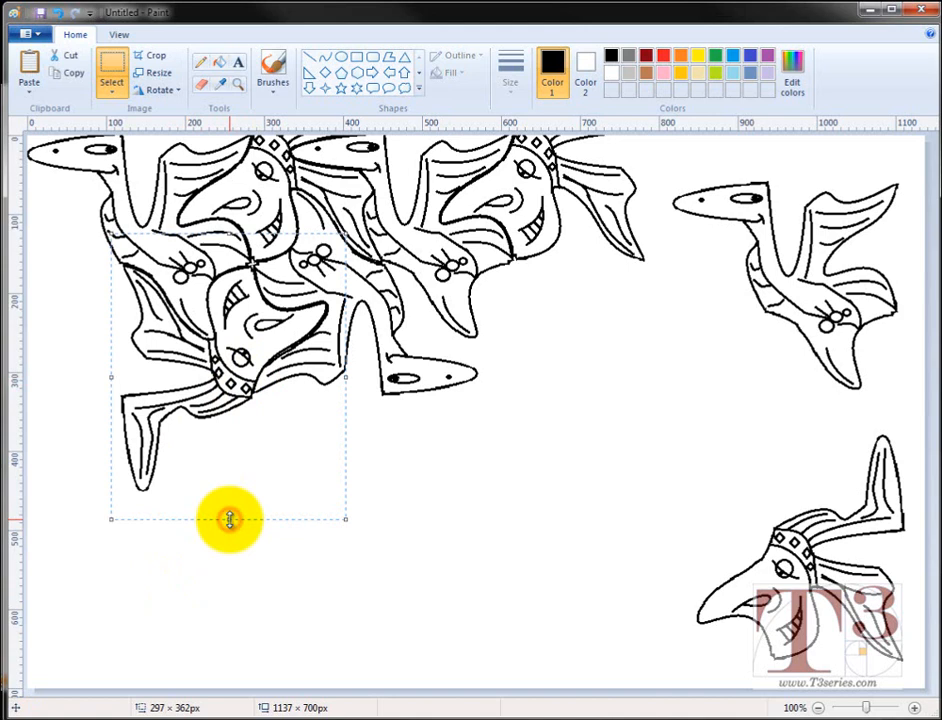
pyautogui.moveTo(229, 520); pyautogui.dragTo(229, 515)
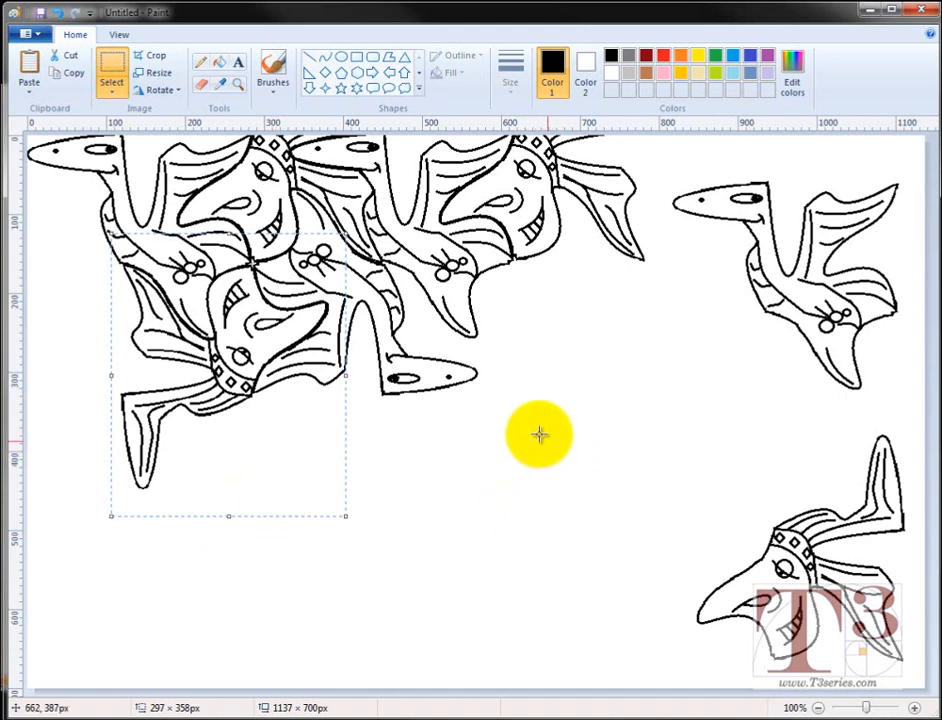
pyautogui.click(579, 372)
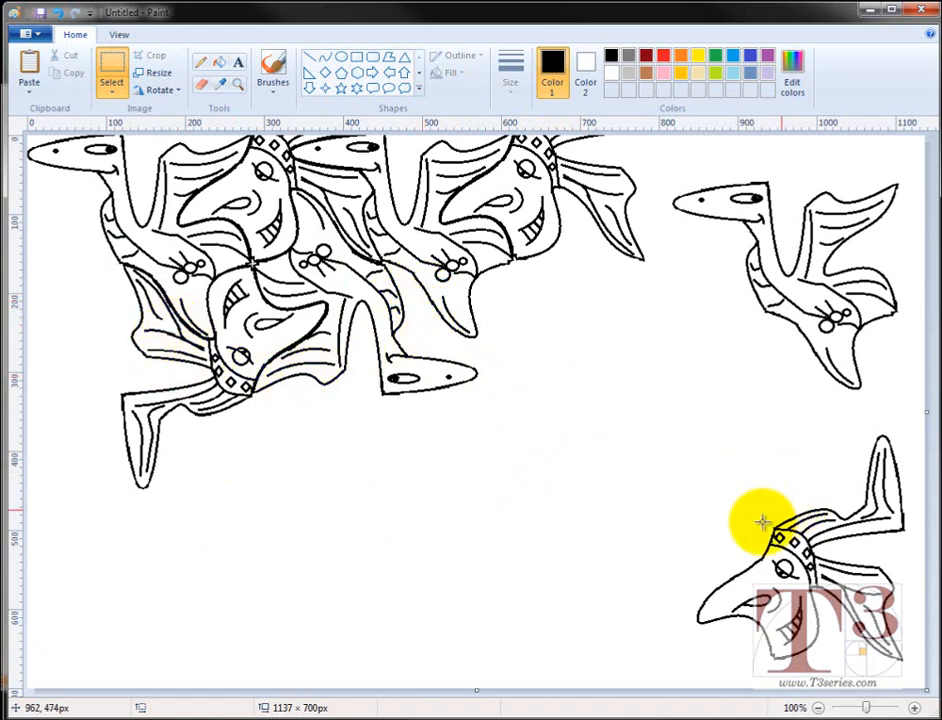
# Paste another winged creature, rotate it right 90° twice, and fit its tail between the second headband creature's chin and lower ribbon
pyautogui.hotkey('ctrl', 'v')
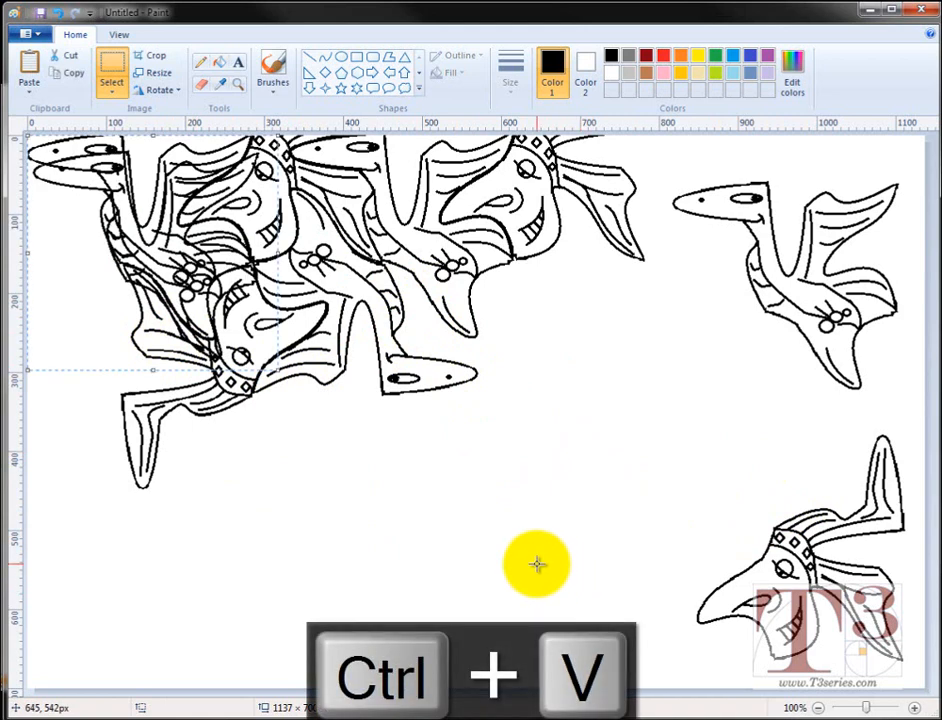
pyautogui.moveTo(145, 232); pyautogui.dragTo(373, 553)
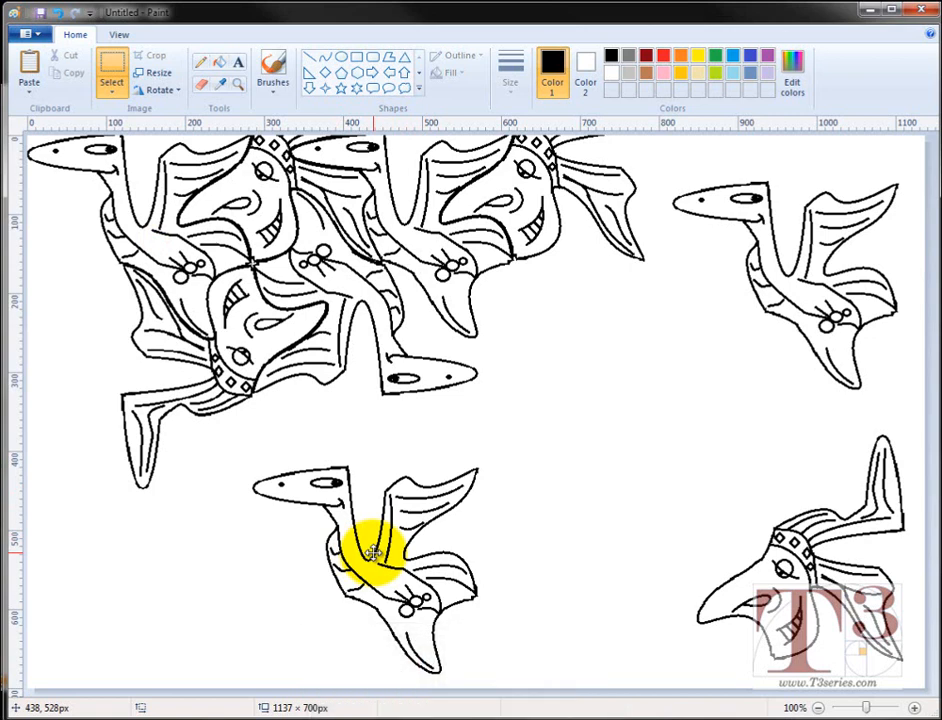
pyautogui.click(155, 90)
pyautogui.click(176, 110)
pyautogui.click(160, 90)
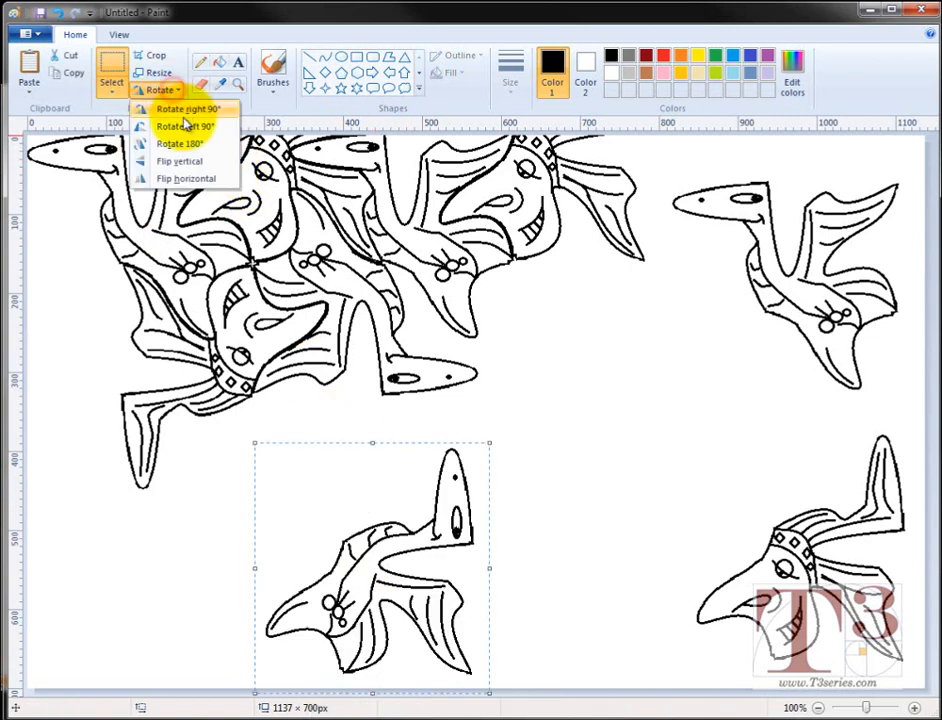
pyautogui.click(185, 109)
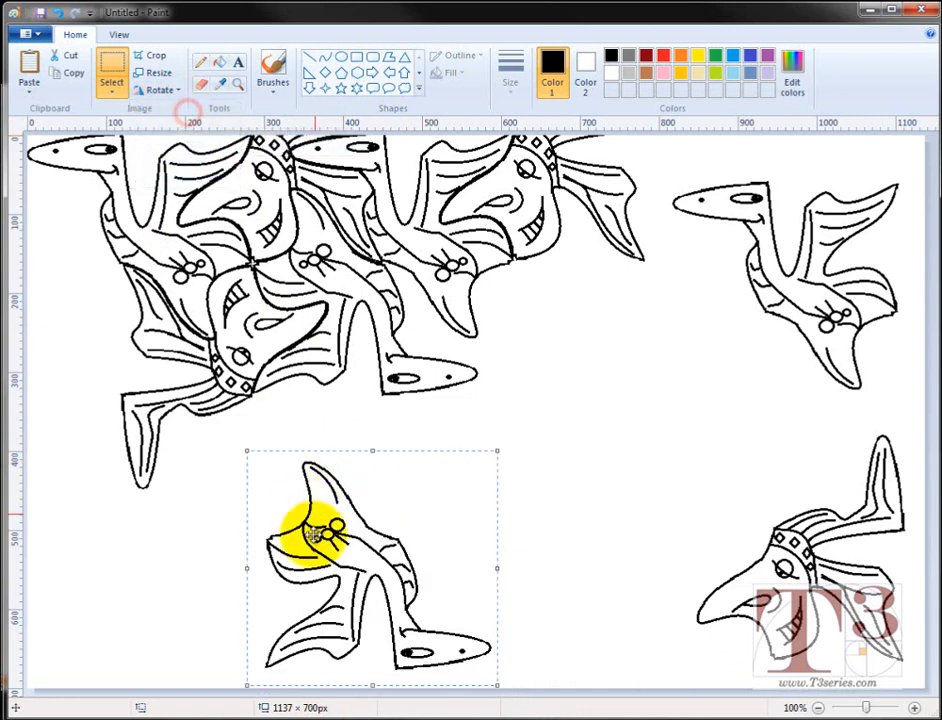
pyautogui.moveTo(310, 540); pyautogui.dragTo(565, 282)
pyautogui.click(547, 561)
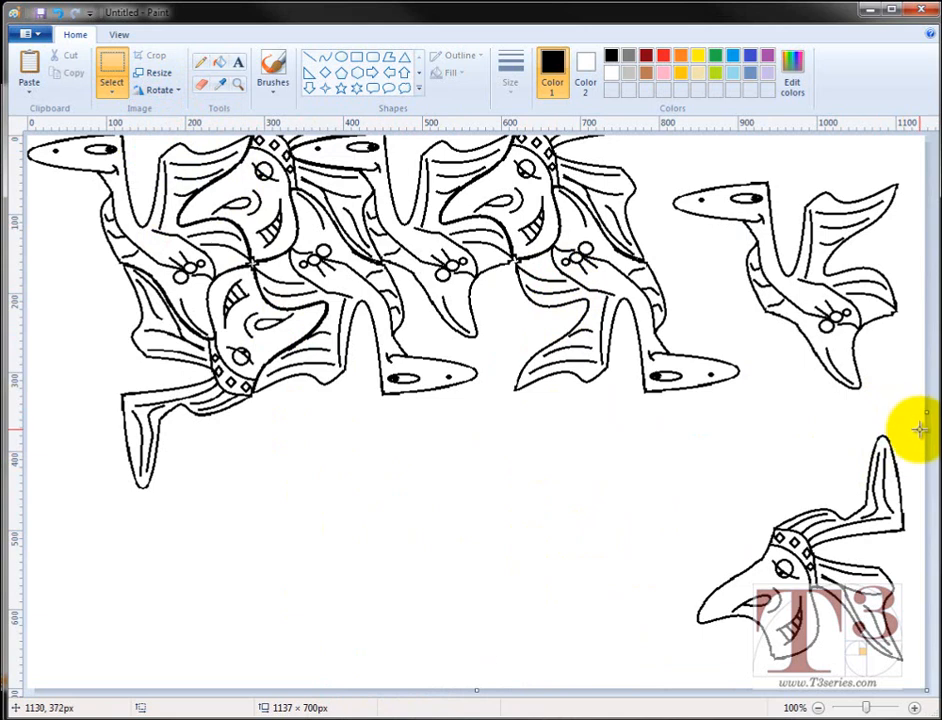
# Copy the set-aside headband creature and place a pasted copy in the empty area below the pattern
pyautogui.moveTo(922, 426); pyautogui.dragTo(673, 673)
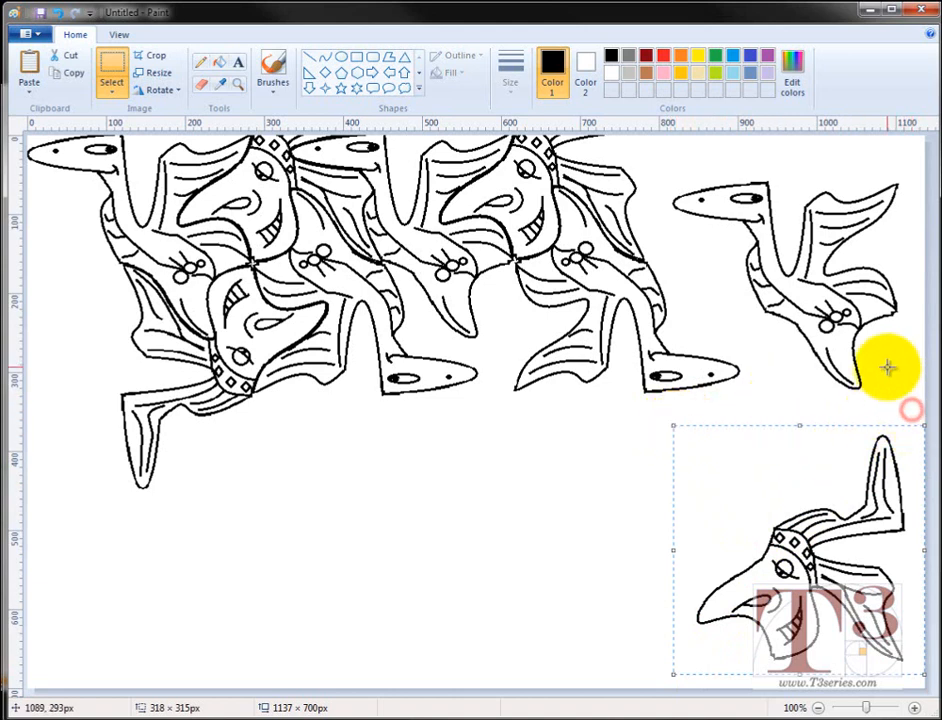
pyautogui.hotkey('ctrl', 'c')
pyautogui.hotkey('ctrl', 'v')
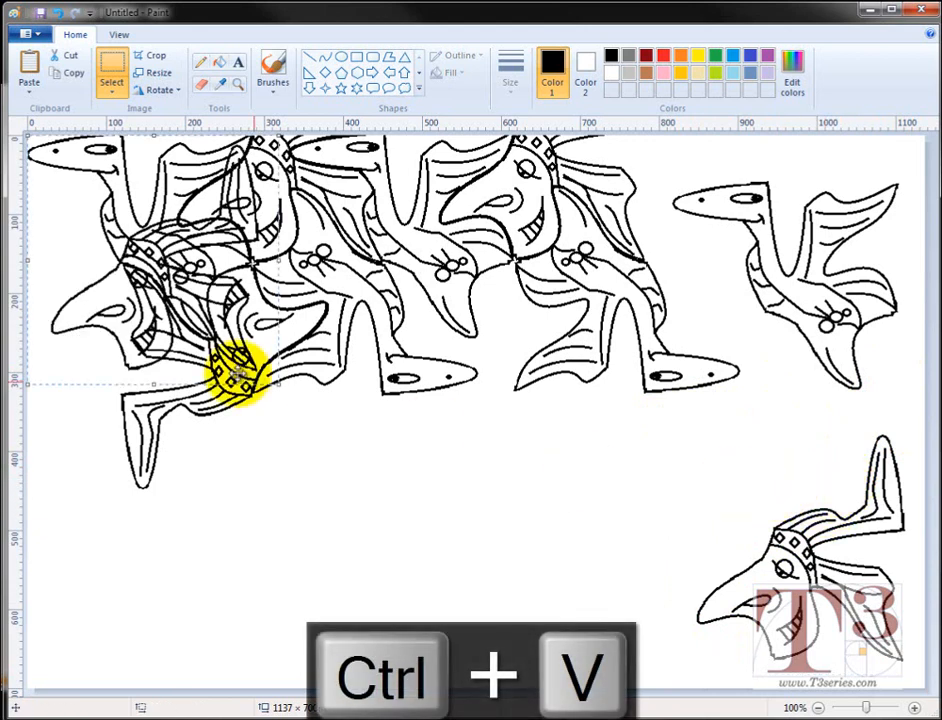
pyautogui.moveTo(168, 284); pyautogui.dragTo(478, 546)
# Rotate the pasted headband creature right 90° twice and interlock it below the second upright headband creature, with its nose between the winged creature's wings
pyautogui.click(164, 93)
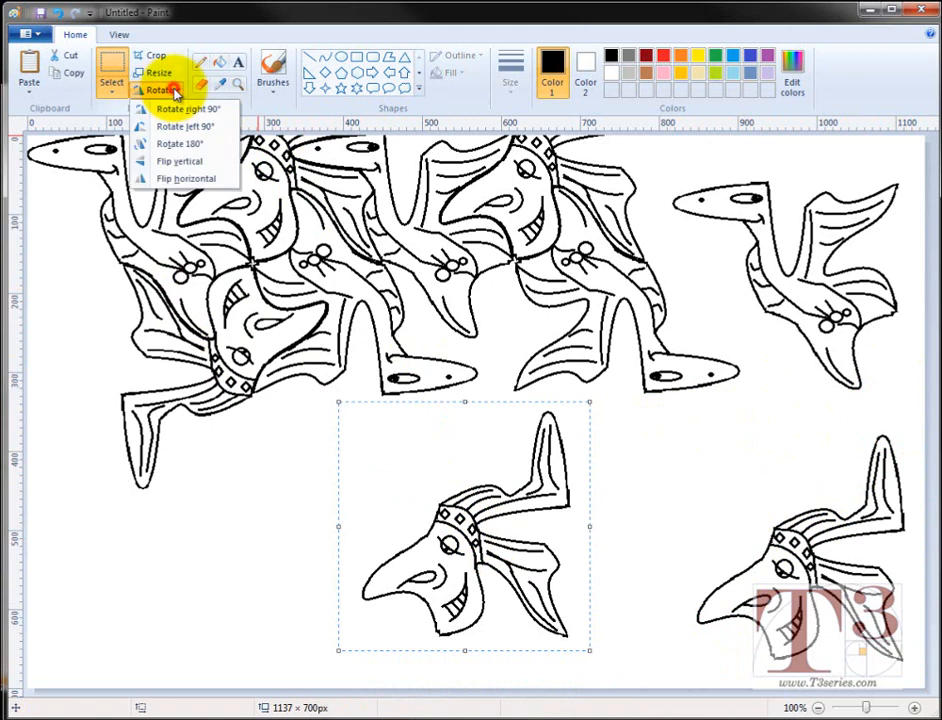
pyautogui.click(186, 110)
pyautogui.click(175, 96)
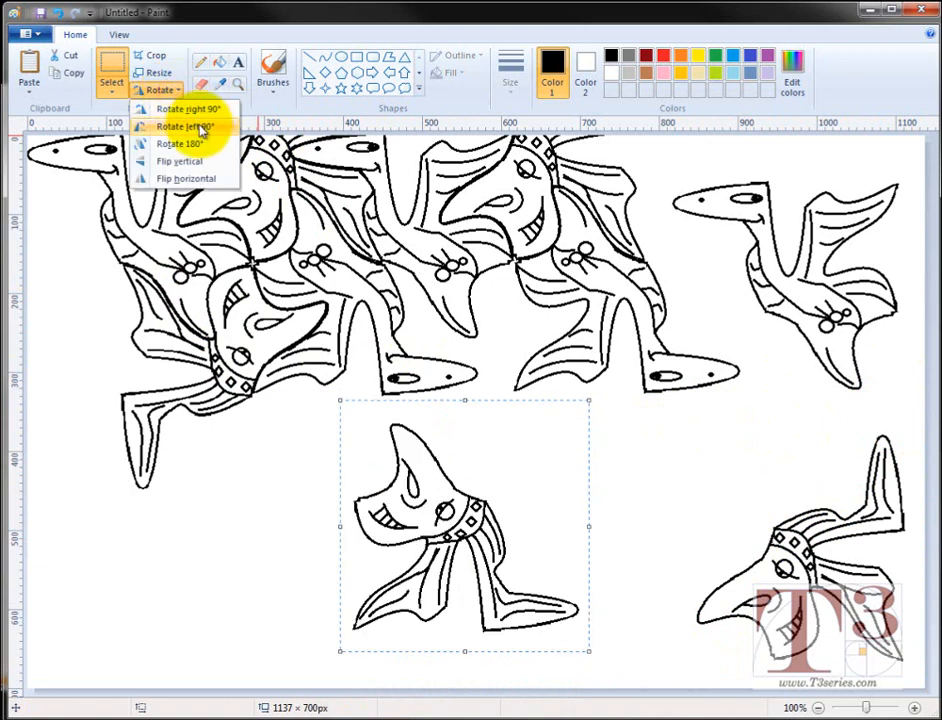
pyautogui.click(186, 109)
pyautogui.moveTo(475, 495); pyautogui.dragTo(499, 344)
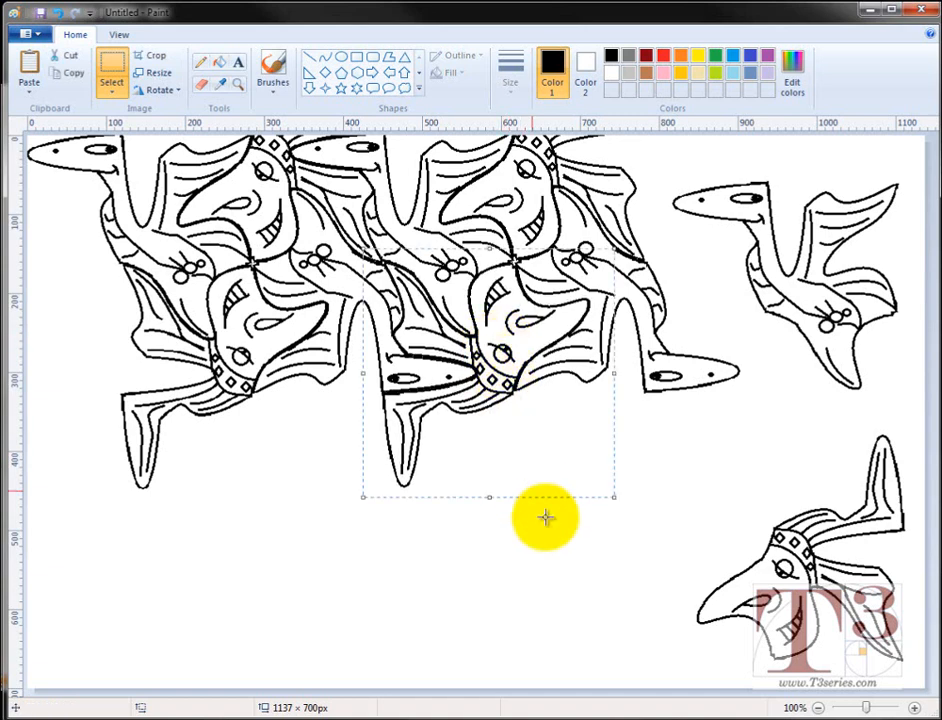
pyautogui.click(601, 551)
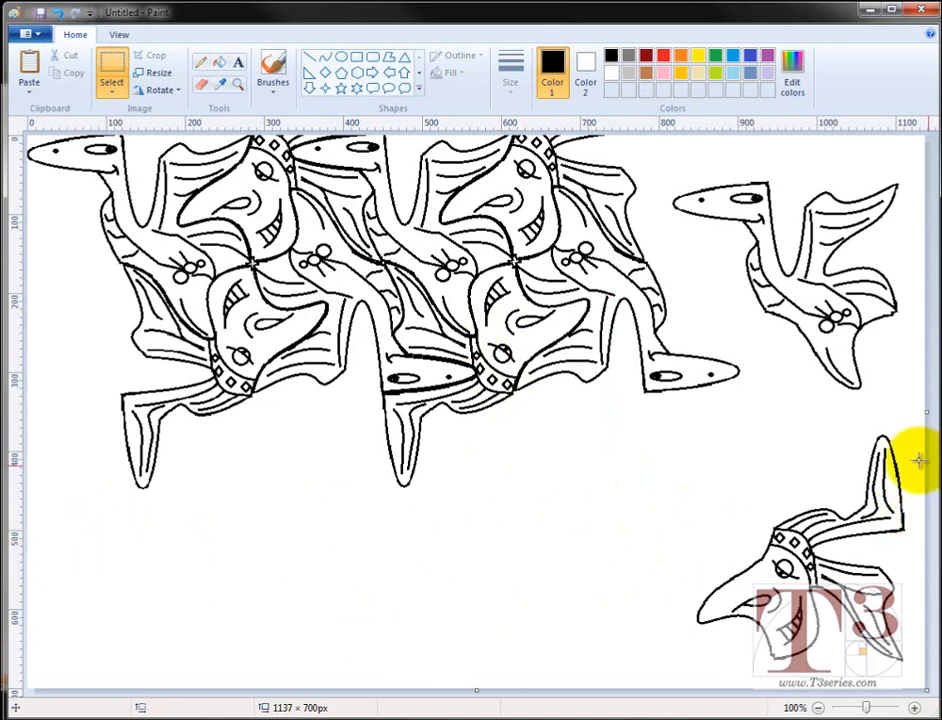
# Select the set-aside winged creature with a free-form selection and fit it into the top row beside the second headband creature
pyautogui.moveTo(664, 170); pyautogui.dragTo(700, 177)
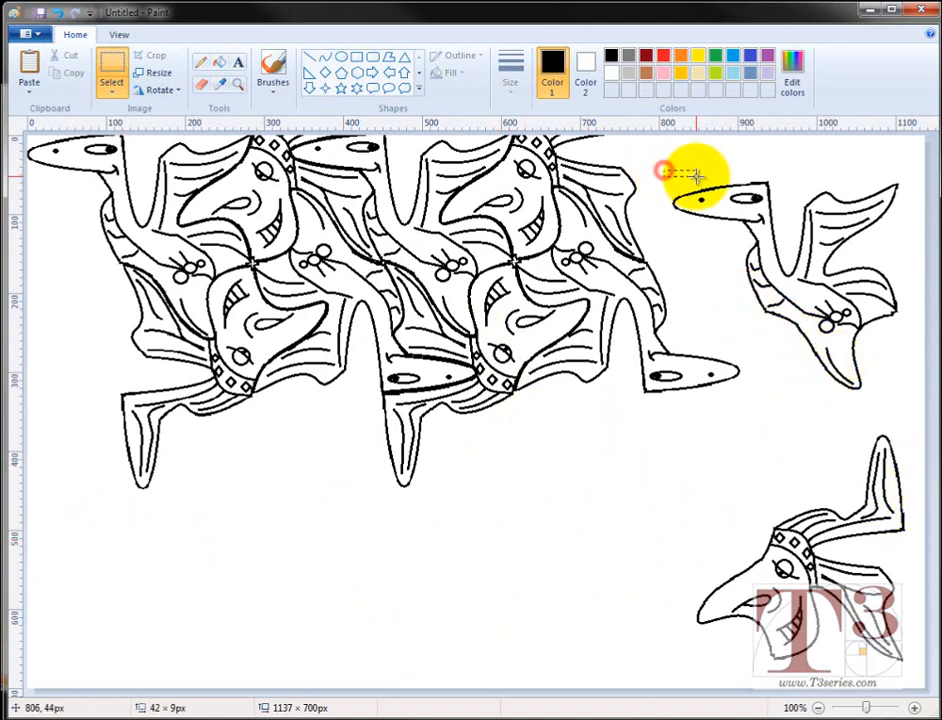
pyautogui.click(741, 167)
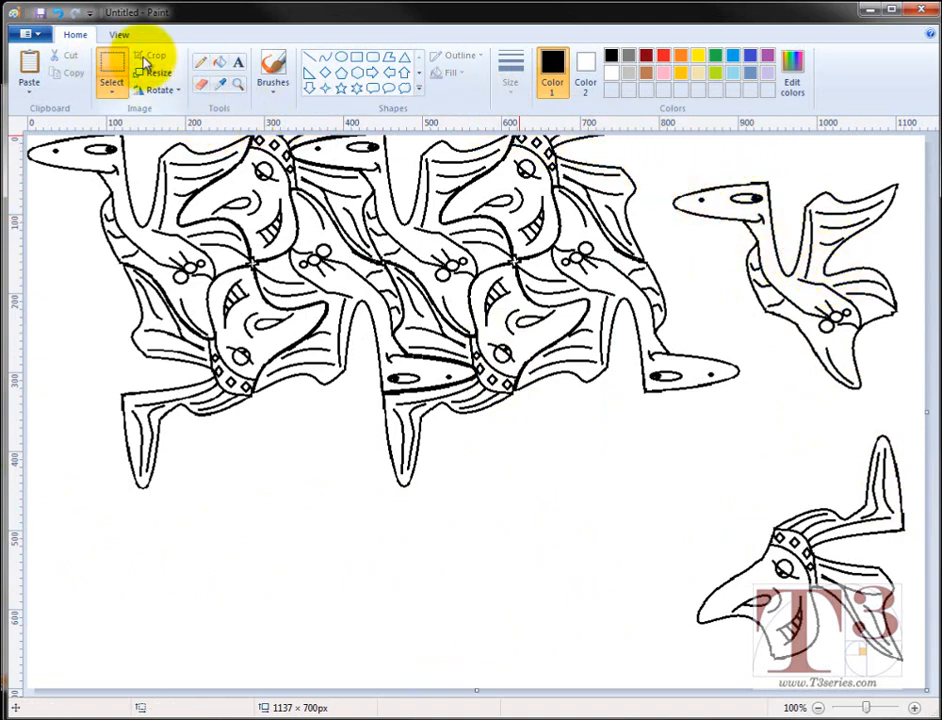
pyautogui.click(111, 90)
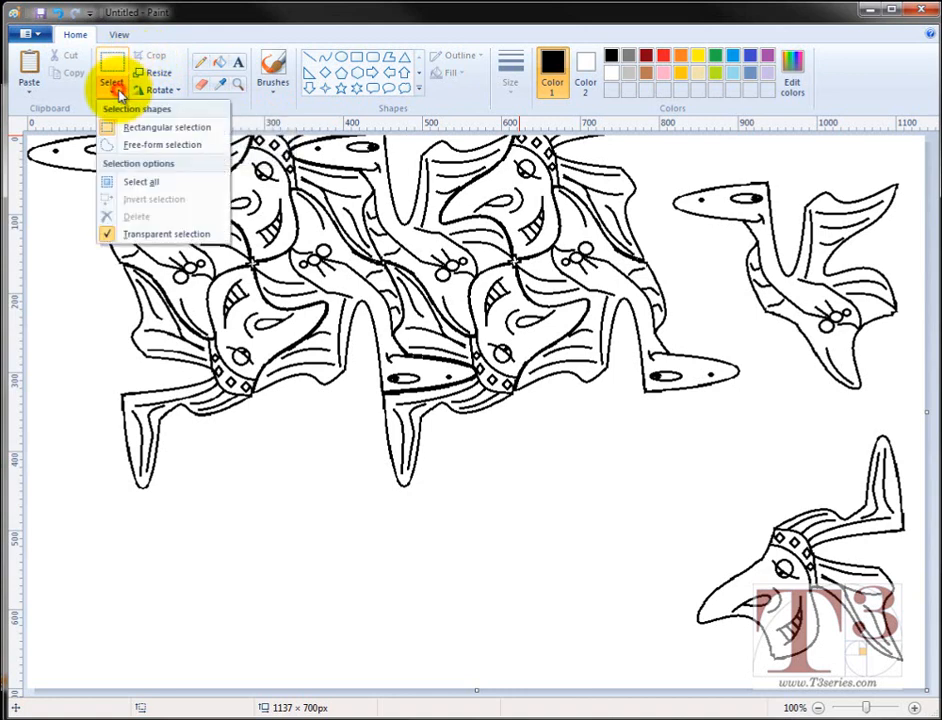
pyautogui.click(135, 144)
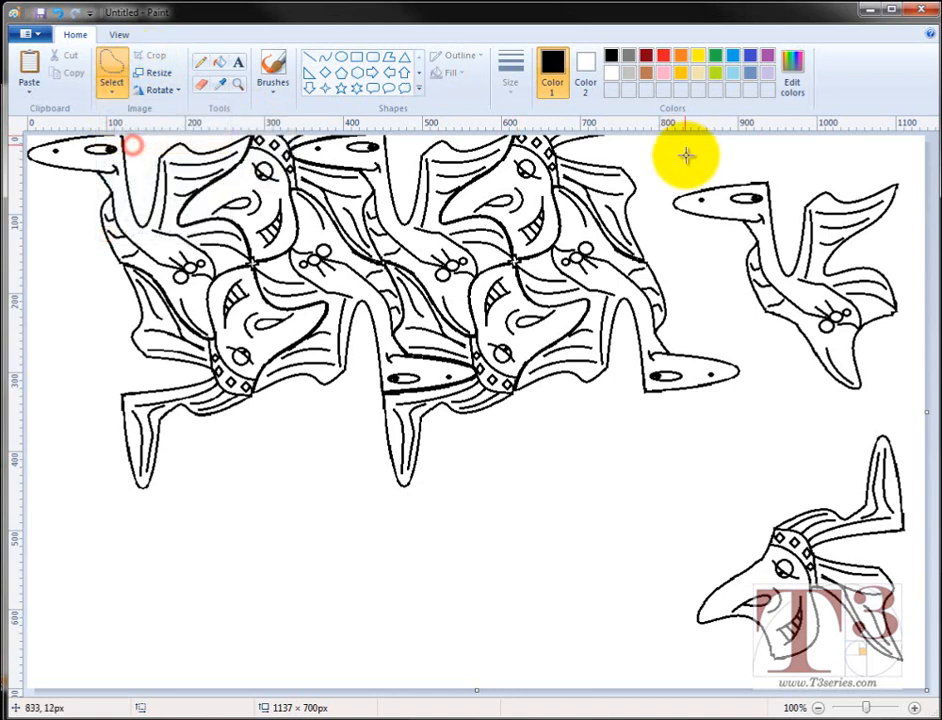
pyautogui.moveTo(662, 173)
pyautogui.mouseDown()
pyautogui.moveTo(678, 232)
pyautogui.moveTo(774, 352)
pyautogui.moveTo(850, 400)
pyautogui.moveTo(881, 398)
pyautogui.moveTo(906, 304)
pyautogui.moveTo(906, 170)
pyautogui.moveTo(802, 155)
pyautogui.moveTo(727, 170)
pyautogui.moveTo(661, 176)
pyautogui.mouseUp()
pyautogui.moveTo(752, 253); pyautogui.dragTo(672, 237)
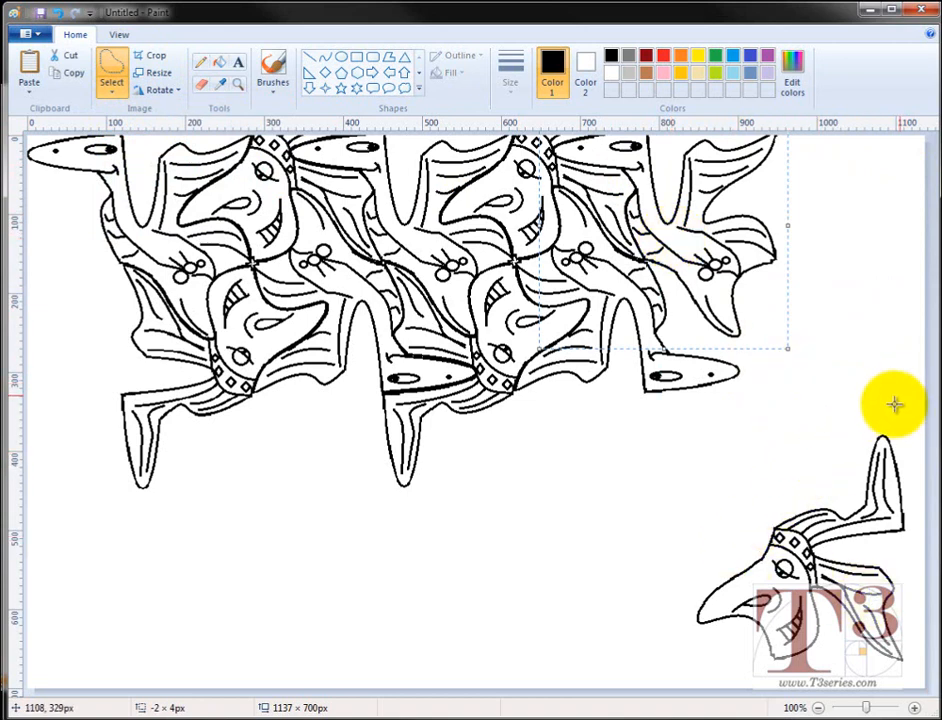
# Free-form select the remaining set-aside headband creature and interlock its nose with the wings of the top row's third winged creature
pyautogui.moveTo(896, 410)
pyautogui.mouseDown()
pyautogui.moveTo(926, 498)
pyautogui.moveTo(909, 662)
pyautogui.moveTo(827, 688)
pyautogui.moveTo(768, 684)
pyautogui.moveTo(686, 640)
pyautogui.moveTo(688, 599)
pyautogui.moveTo(742, 518)
pyautogui.moveTo(833, 430)
pyautogui.moveTo(898, 410)
pyautogui.mouseUp()
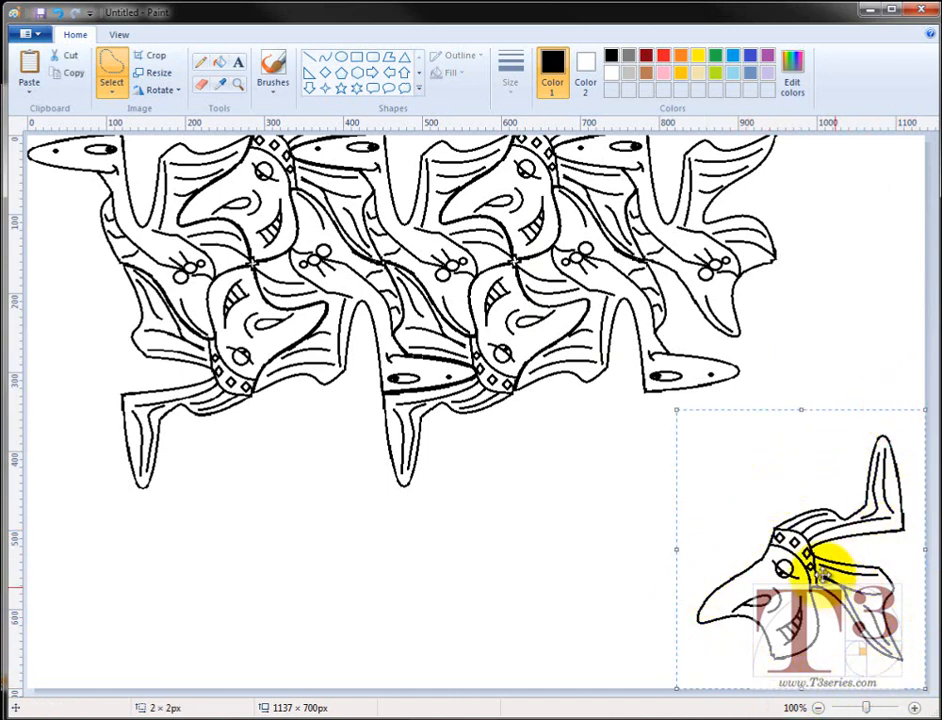
pyautogui.moveTo(820, 566); pyautogui.dragTo(820, 167)
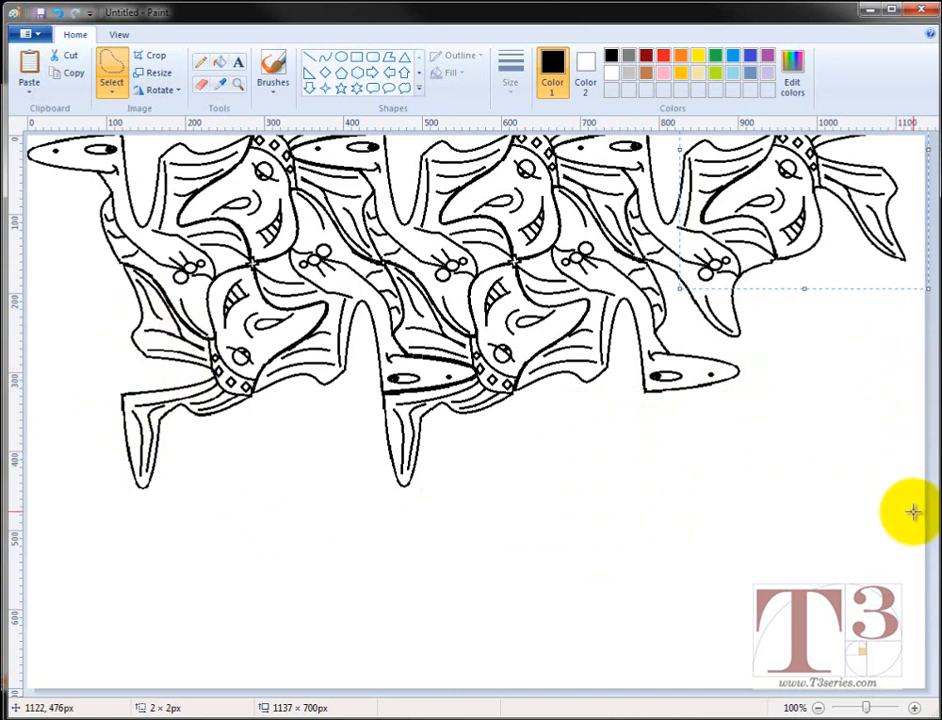
pyautogui.moveTo(913, 512)
pyautogui.mouseDown()
pyautogui.moveTo(387, 536)
pyautogui.moveTo(117, 531)
pyautogui.mouseUp()
pyautogui.hotkey('ctrl', 'z')
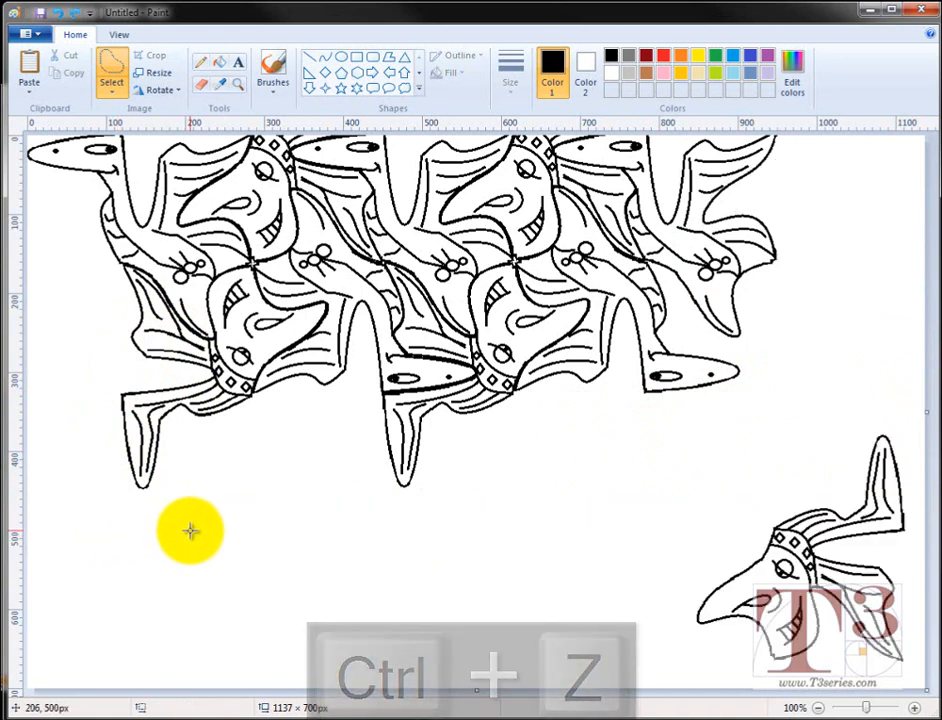
pyautogui.hotkey('ctrl', 'y')
pyautogui.hotkey('ctrl', 'y')
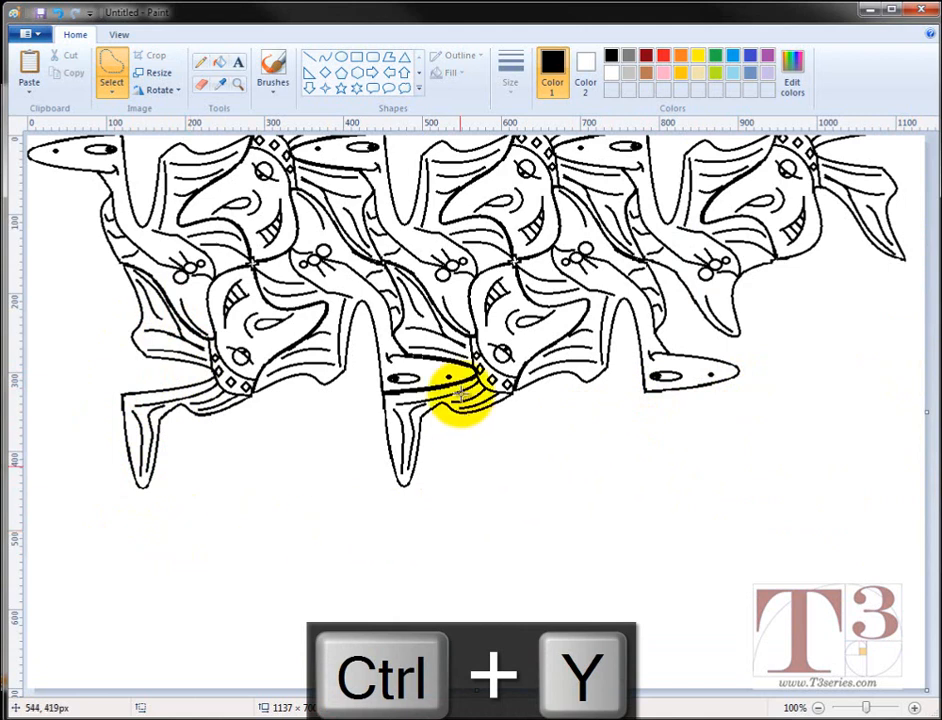
# Copy the whole assembled pattern with a 1137 × 481 px rectangular selection and interlock the pasted copy directly beneath the original
pyautogui.click(111, 88)
pyautogui.click(143, 128)
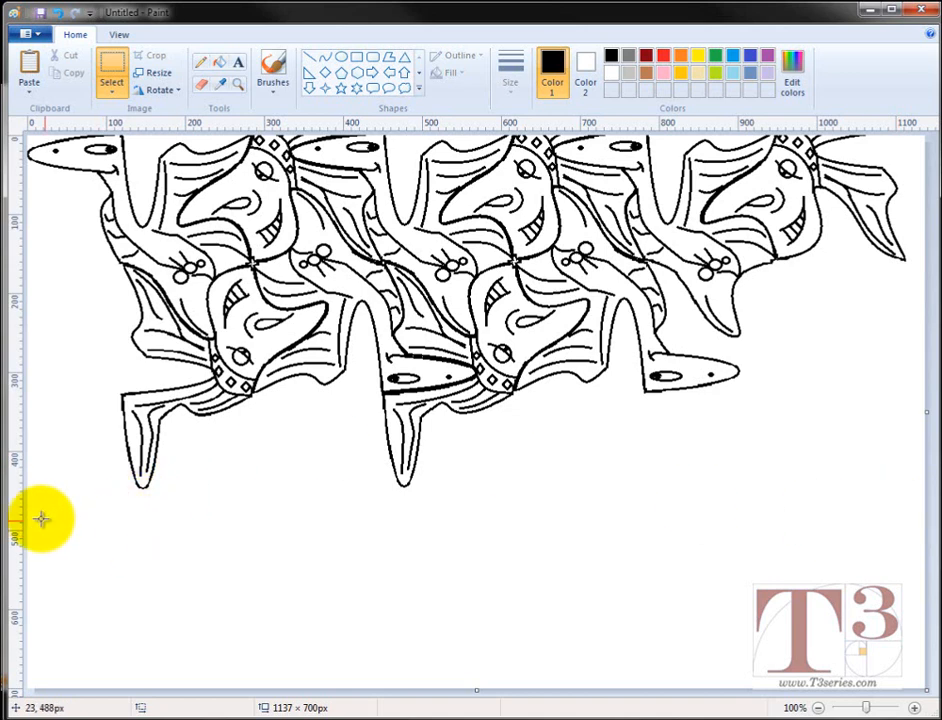
pyautogui.moveTo(28, 514); pyautogui.dragTo(935, 122)
pyautogui.hotkey('ctrl', 'c')
pyautogui.hotkey('ctrl', 'v')
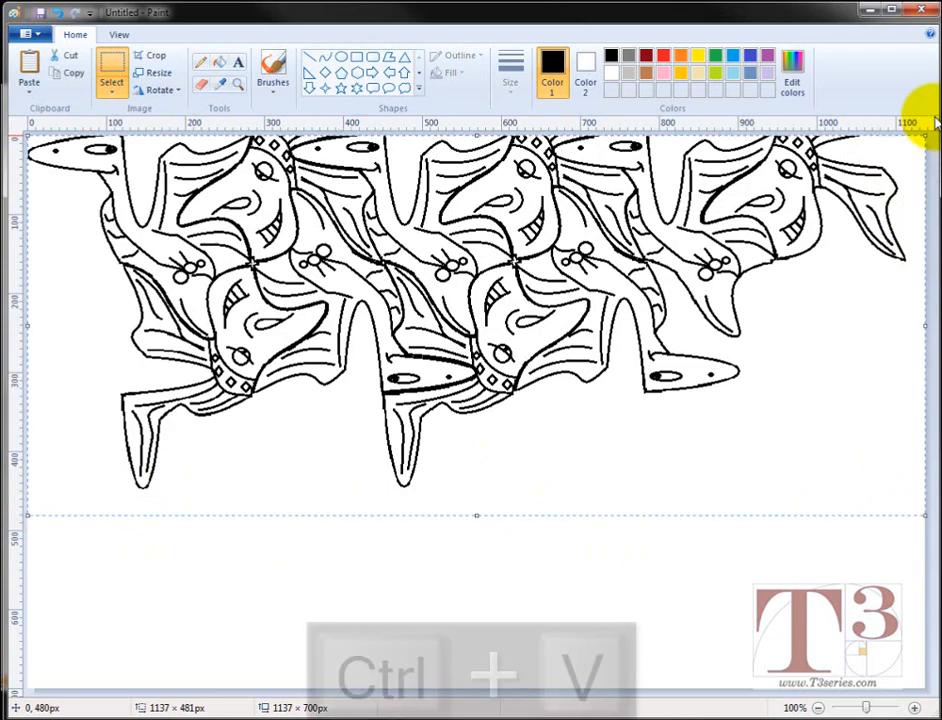
pyautogui.moveTo(361, 290); pyautogui.dragTo(401, 511)
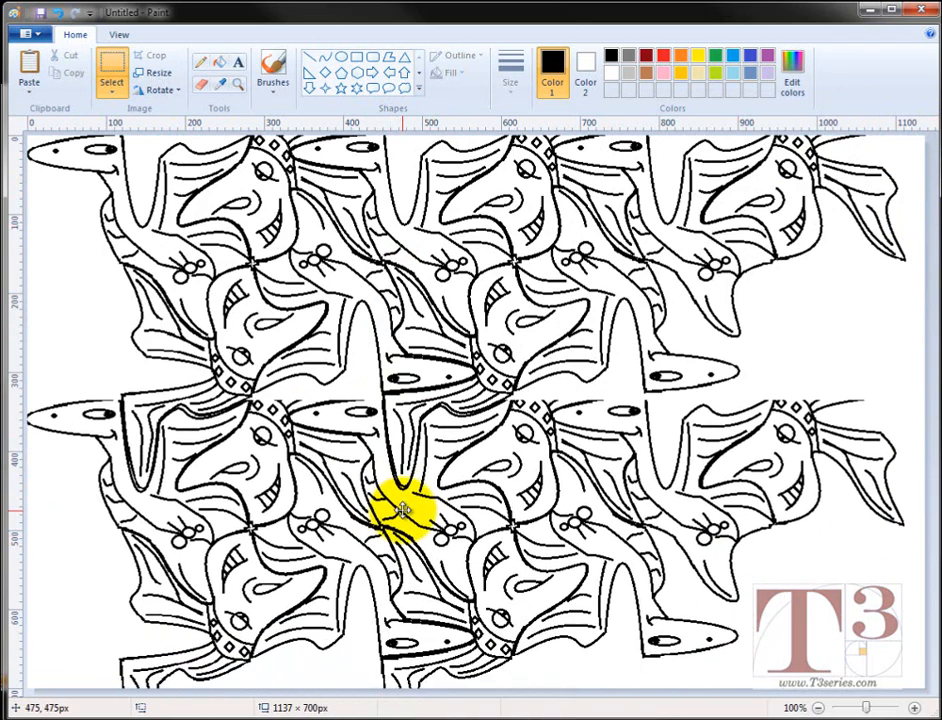
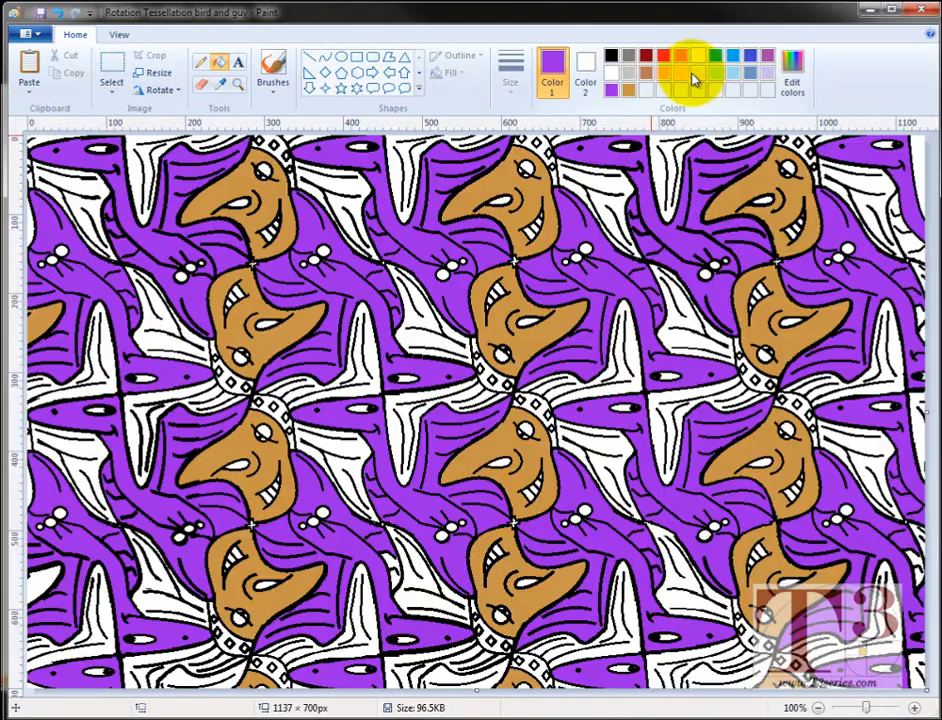
# Define a pinkish-red custom color with red 231, green 50 and blue 104, and make it the active fill color
pyautogui.click(796, 80)
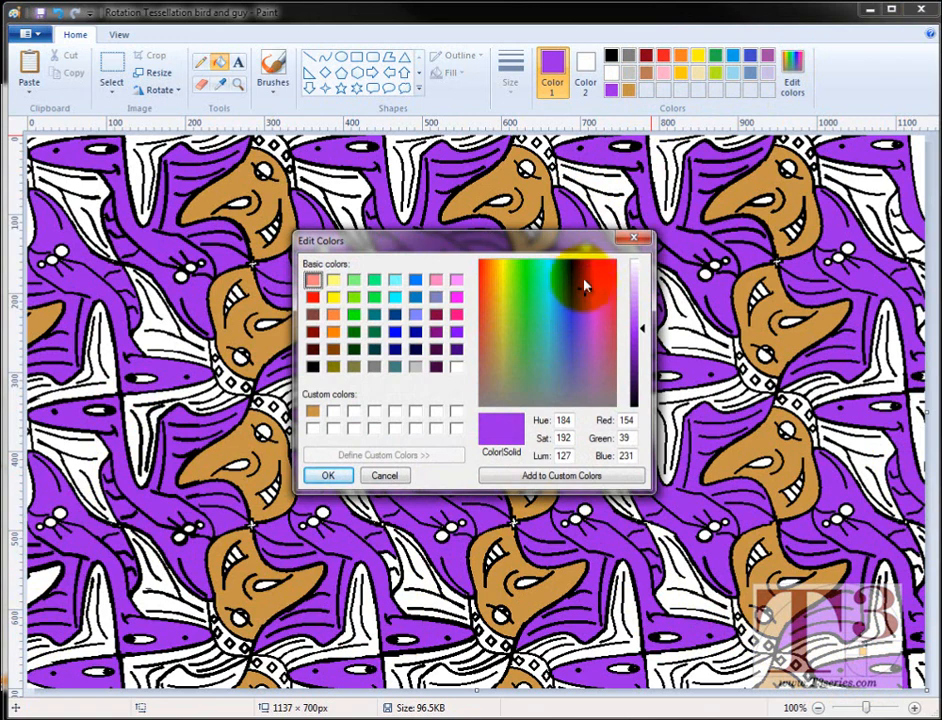
pyautogui.moveTo(589, 294); pyautogui.dragTo(609, 290)
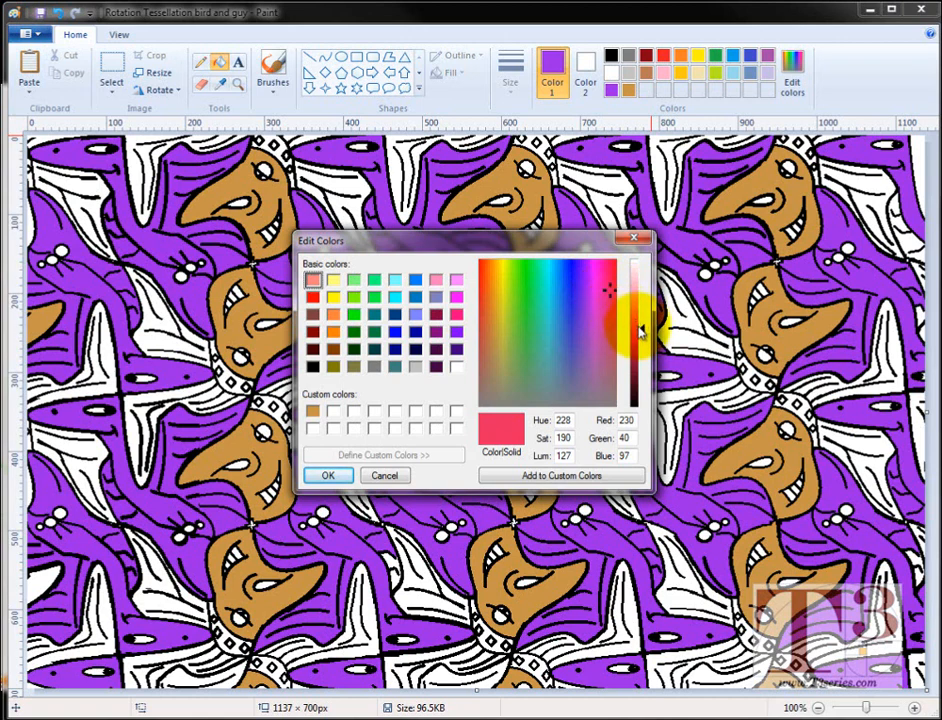
pyautogui.click(640, 325)
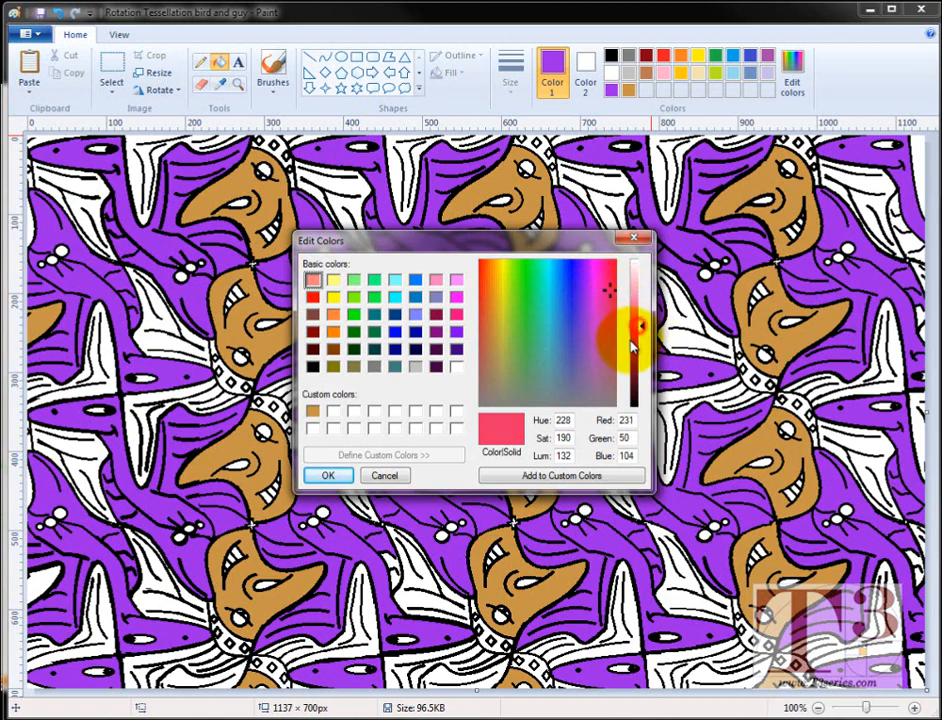
pyautogui.click(527, 478)
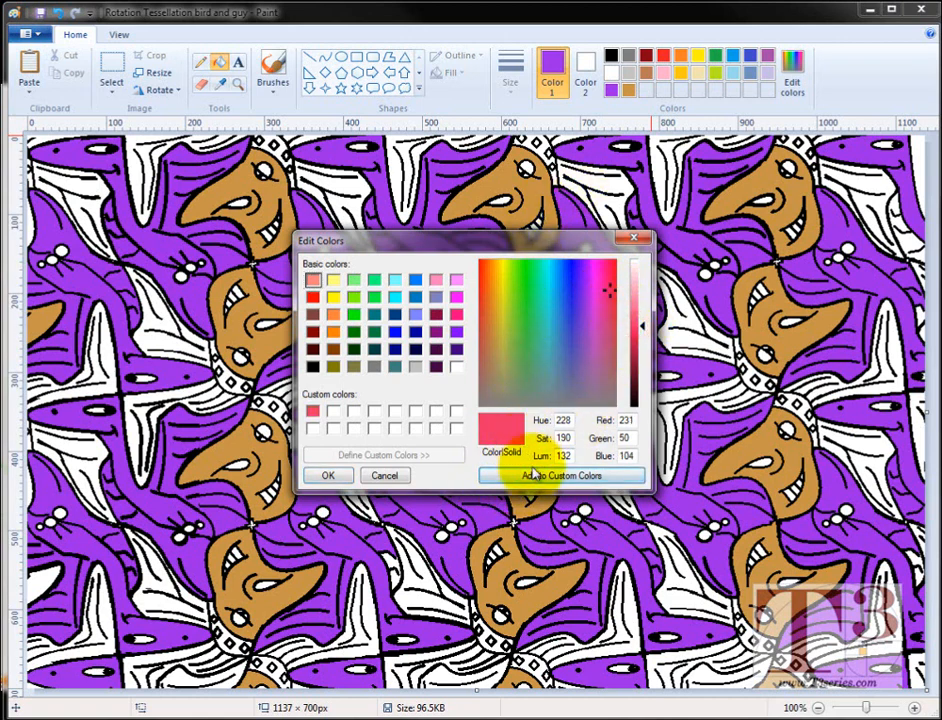
pyautogui.click(530, 477)
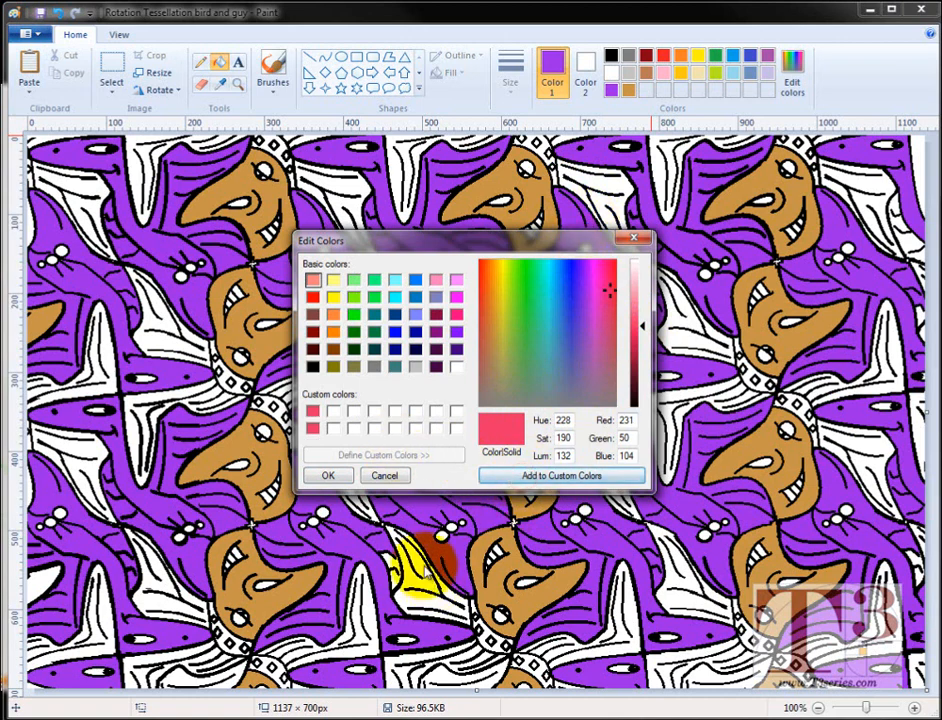
pyautogui.click(327, 475)
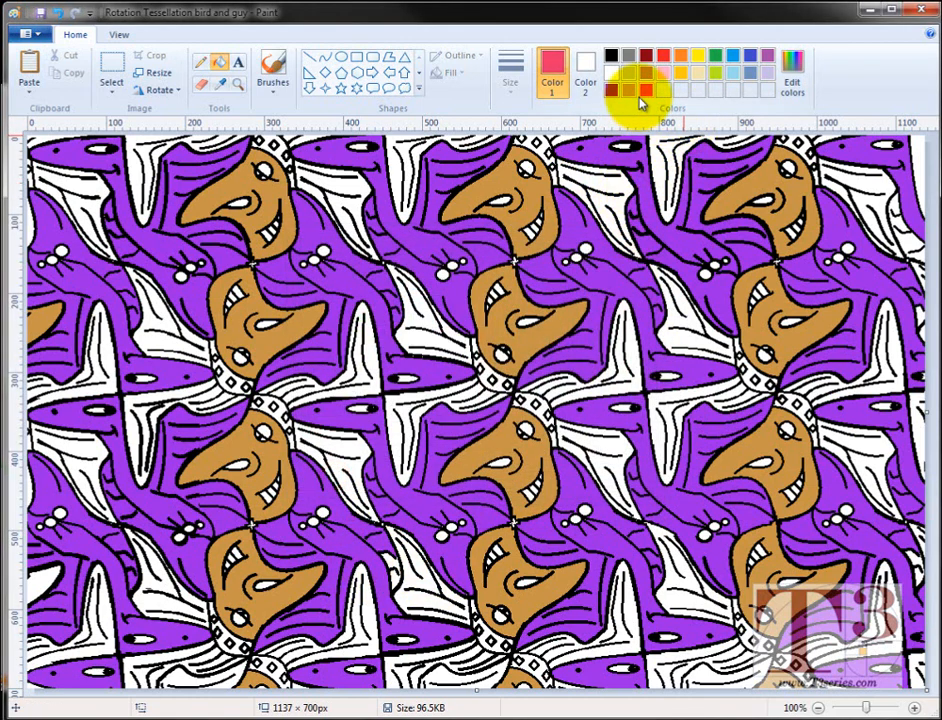
# Fill the white ribbons of the headband creatures in the upper right half of the tessellation with the pinkish-red color
pyautogui.click(605, 200)
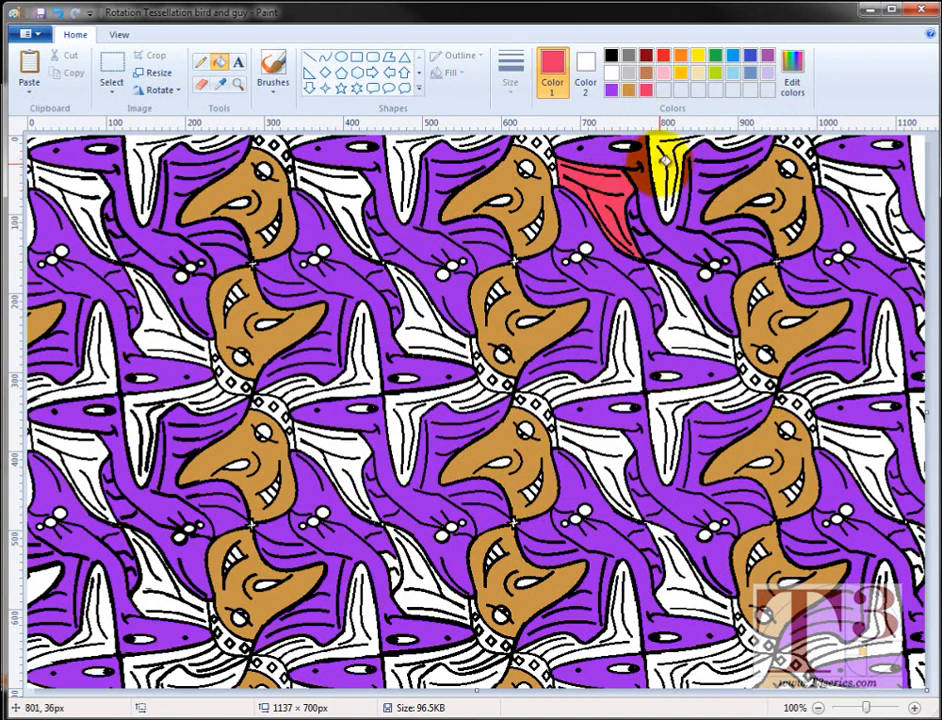
pyautogui.click(663, 161)
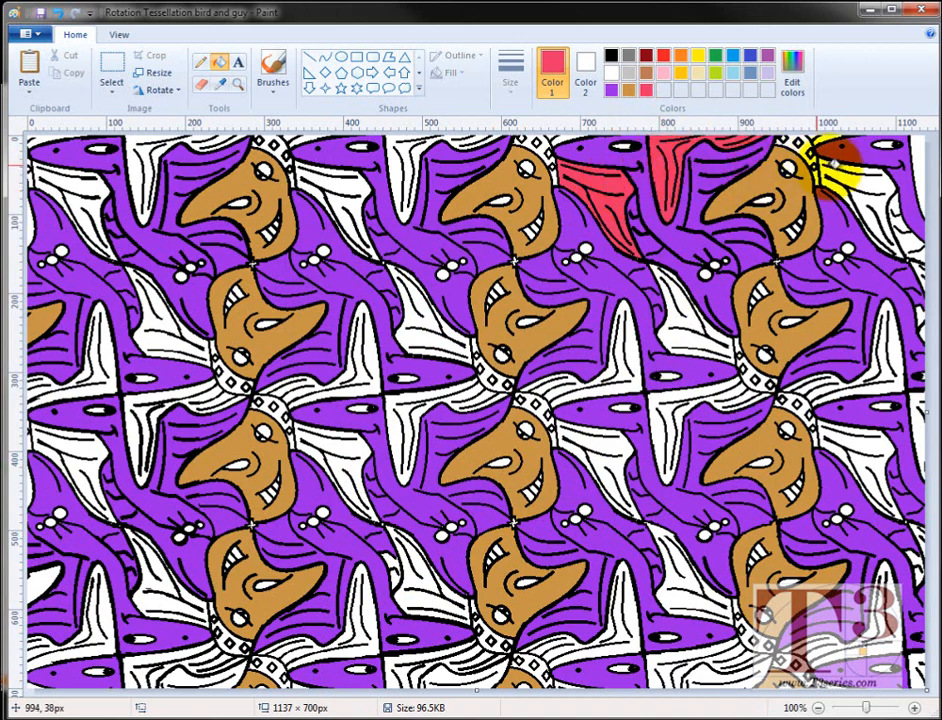
pyautogui.click(838, 150)
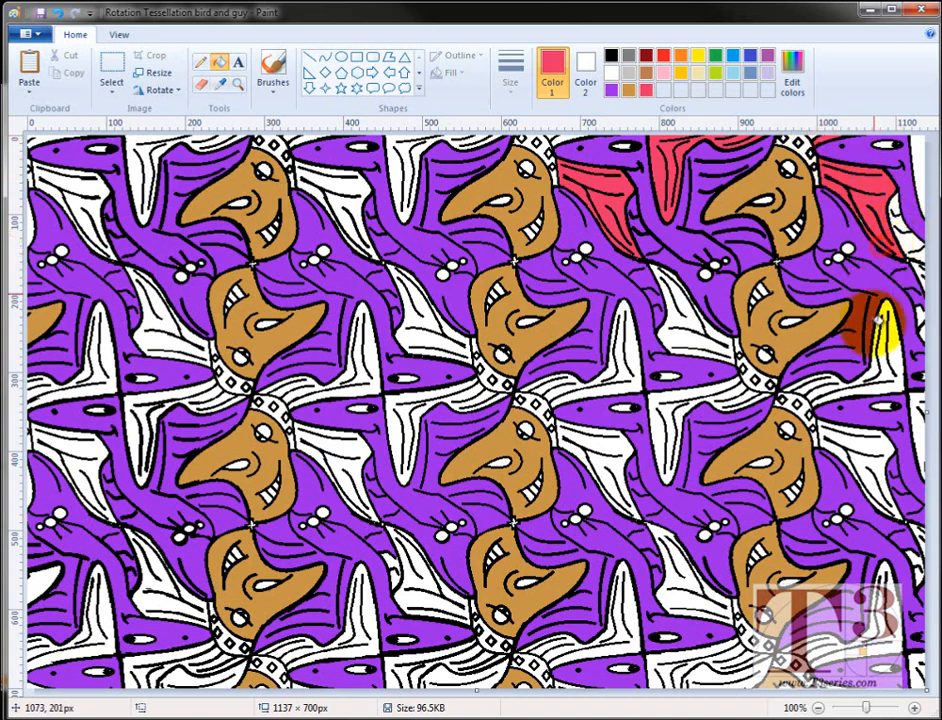
pyautogui.click(894, 358)
pyautogui.click(840, 445)
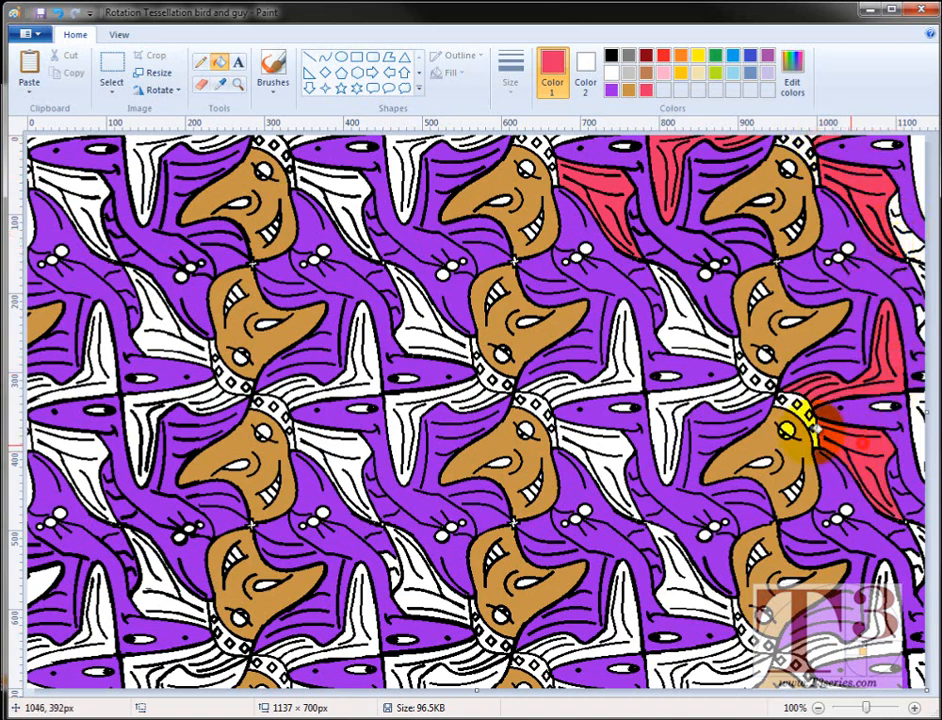
pyautogui.click(683, 335)
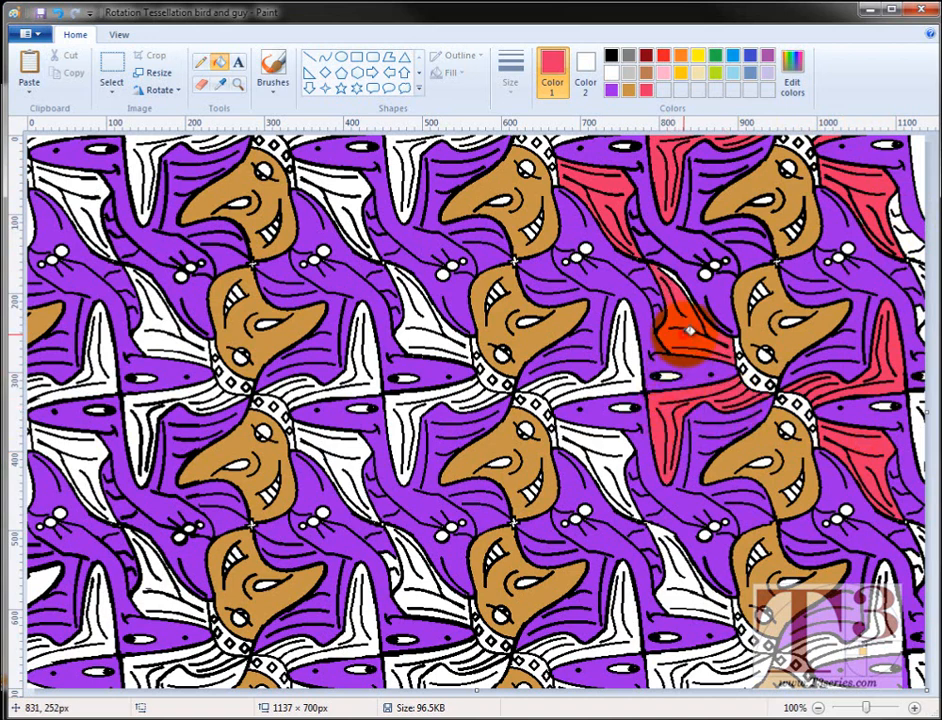
pyautogui.click(631, 374)
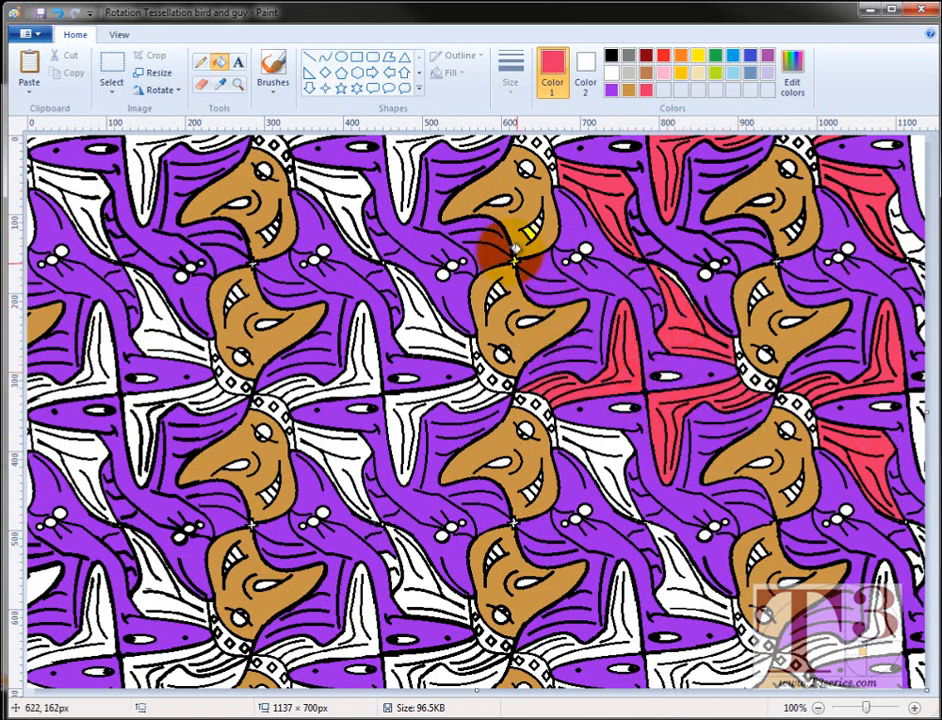
# Fill the white ribbons of the headband creatures in the upper left half of the tessellation with the pinkish-red color
pyautogui.click(410, 155)
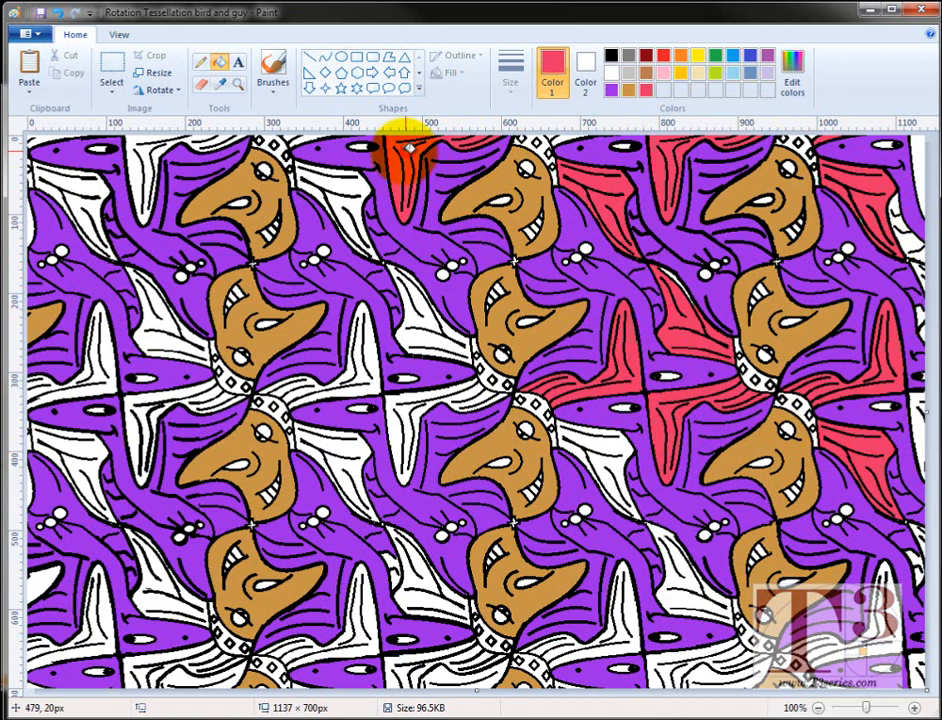
pyautogui.click(347, 190)
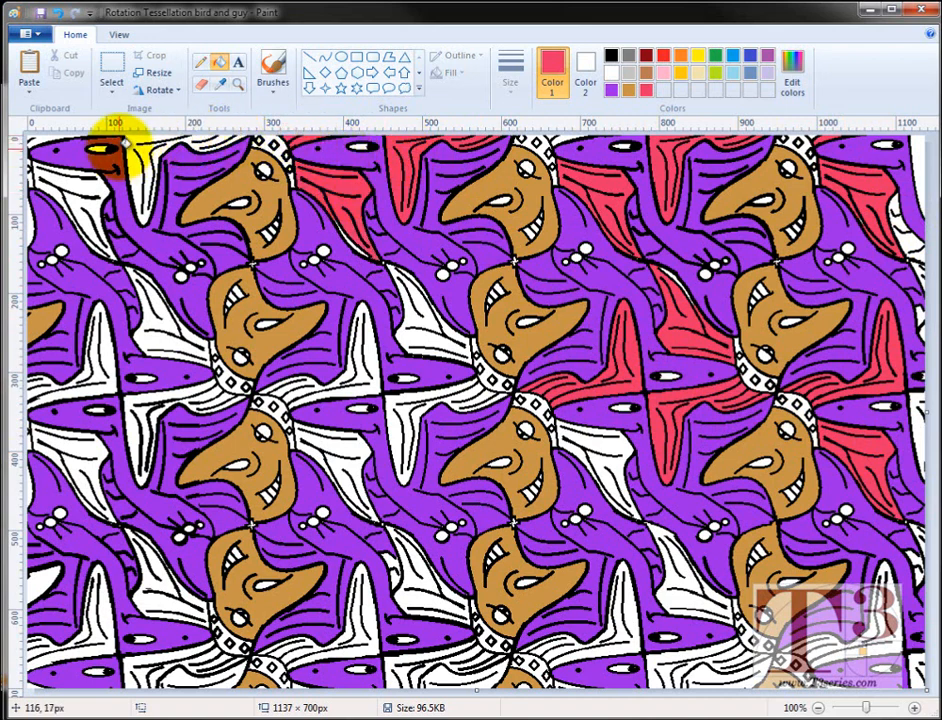
pyautogui.click(137, 141)
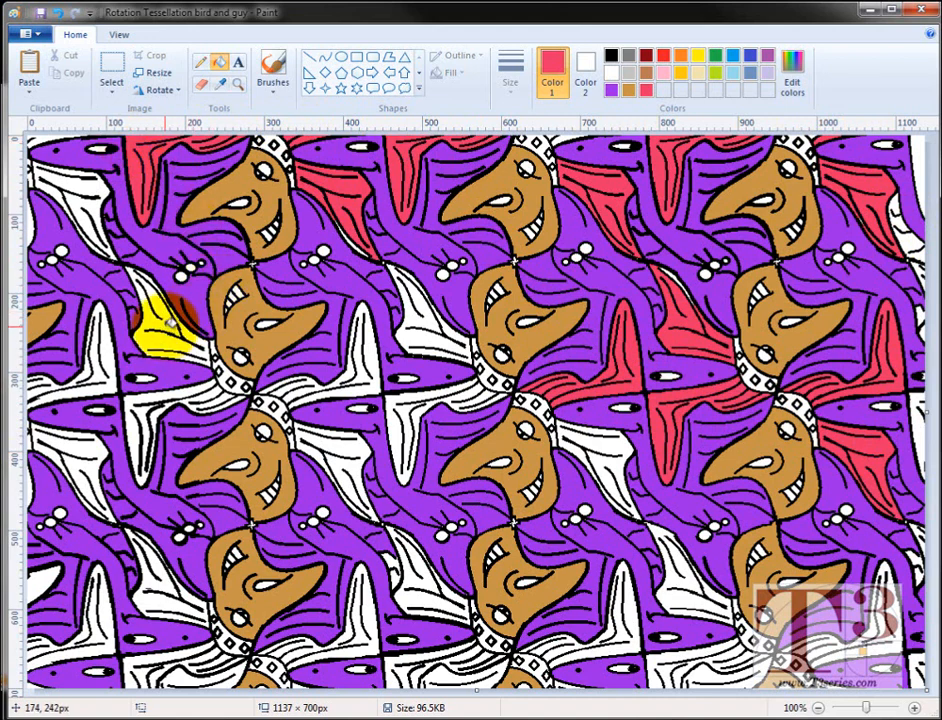
pyautogui.click(166, 328)
pyautogui.click(90, 190)
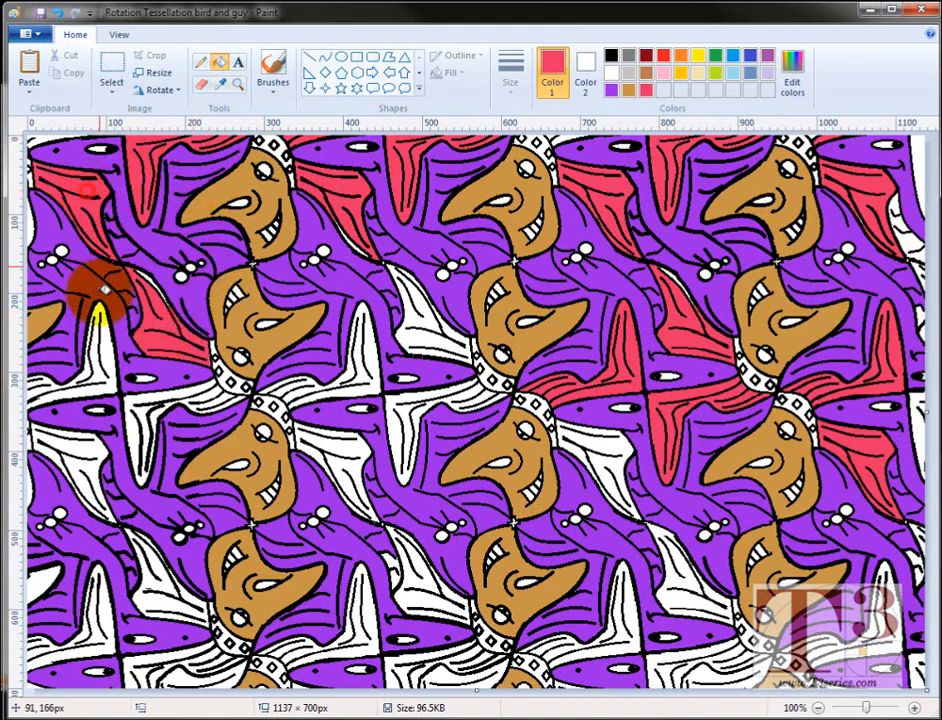
# Fill the white ribbons across the middle rows, from the left edge to the centre, with the pinkish-red color
pyautogui.click(95, 352)
pyautogui.click(85, 445)
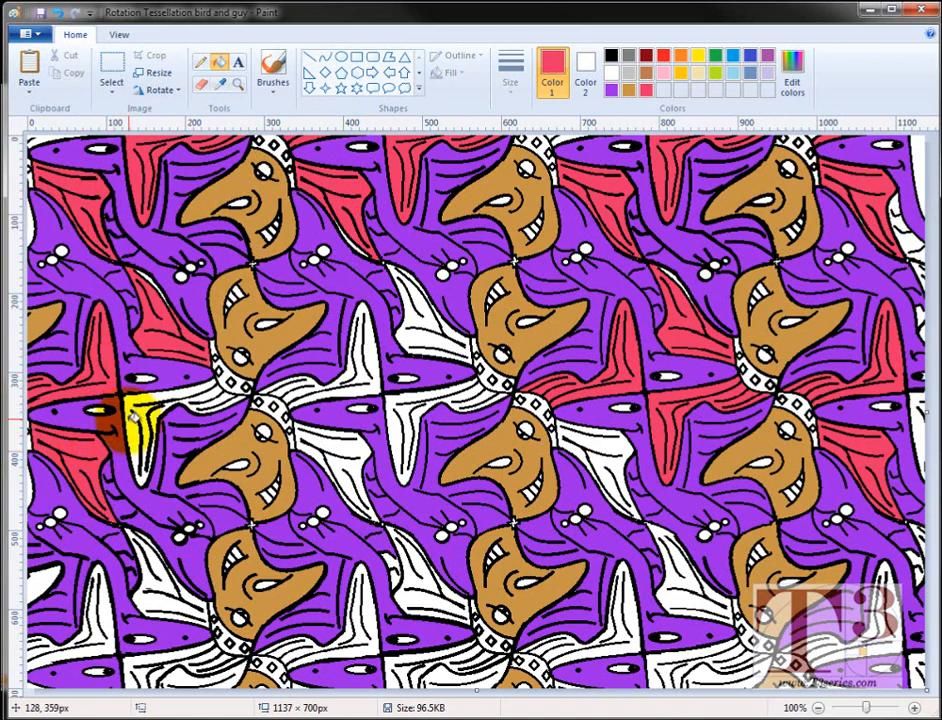
pyautogui.click(138, 432)
pyautogui.click(330, 441)
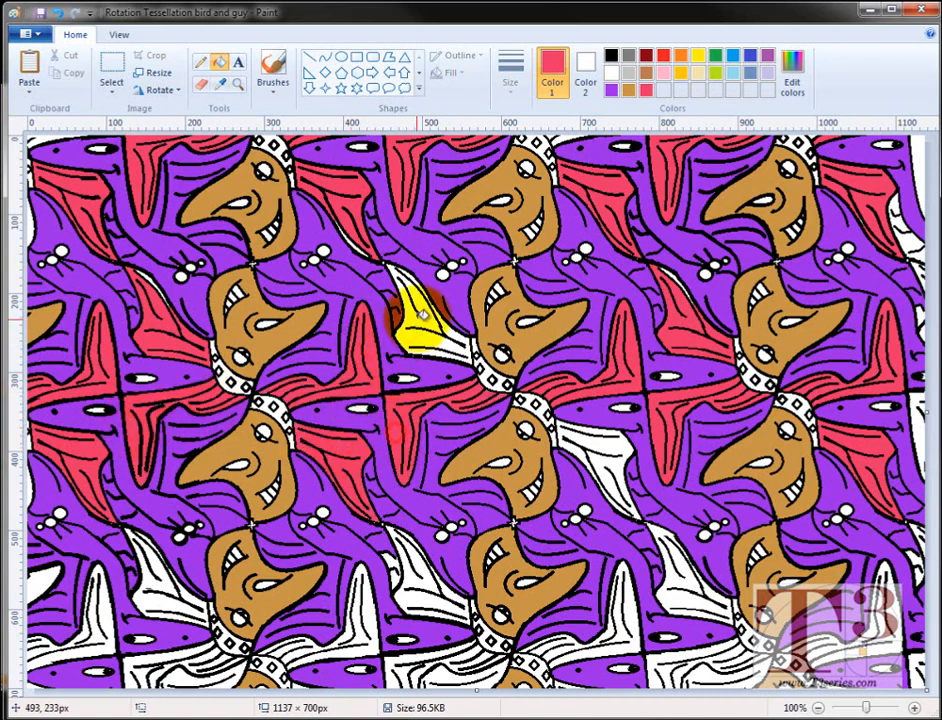
pyautogui.click(418, 322)
pyautogui.click(617, 452)
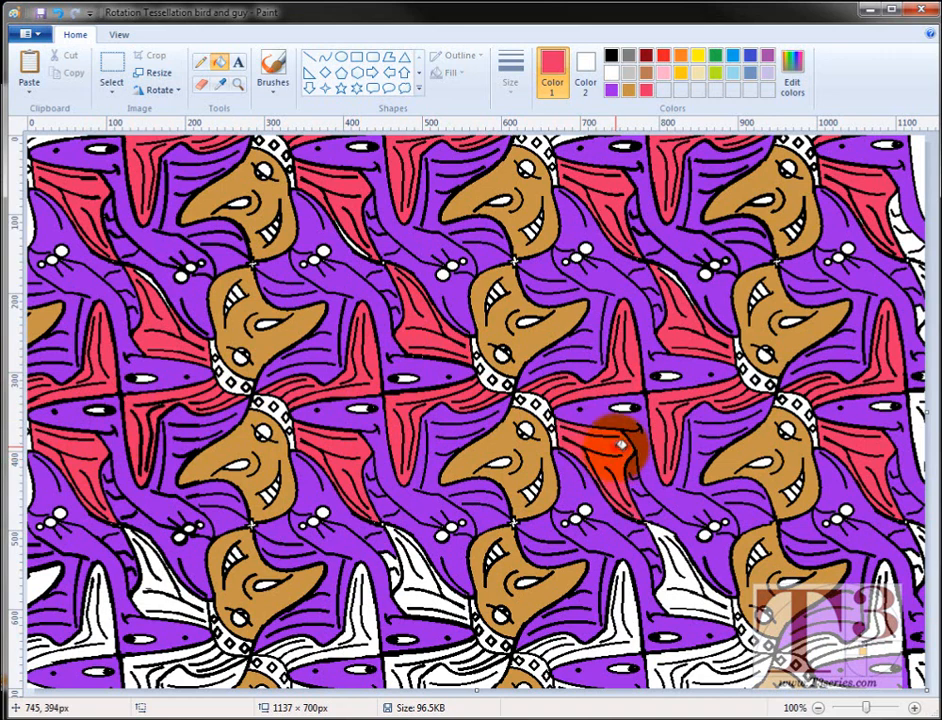
# Fill the white ribbons along the bottom row of the tessellation with the pinkish-red color
pyautogui.click(688, 578)
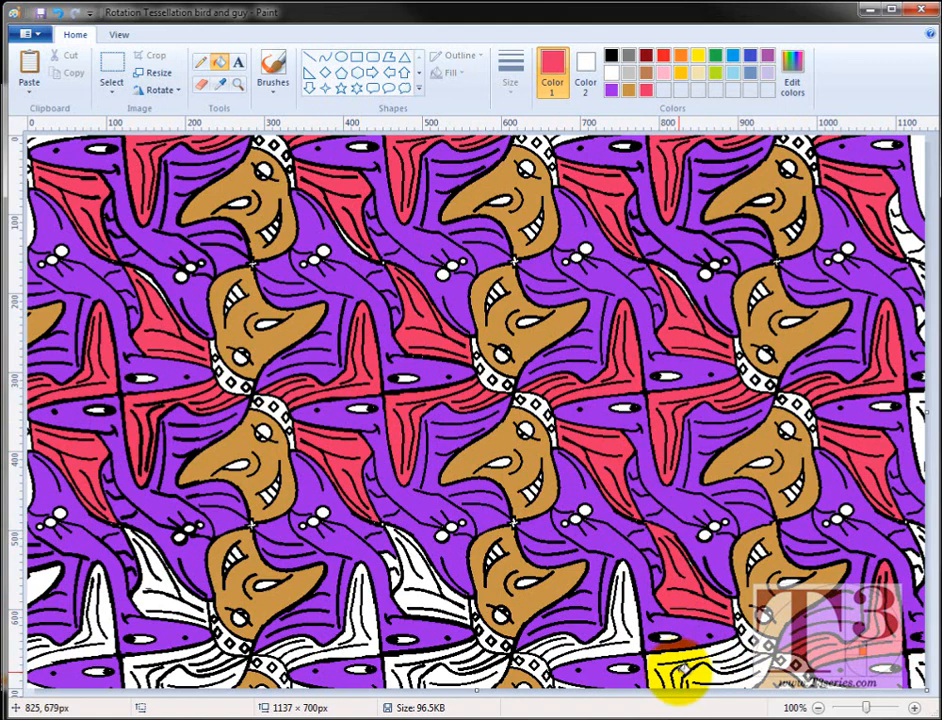
pyautogui.click(679, 671)
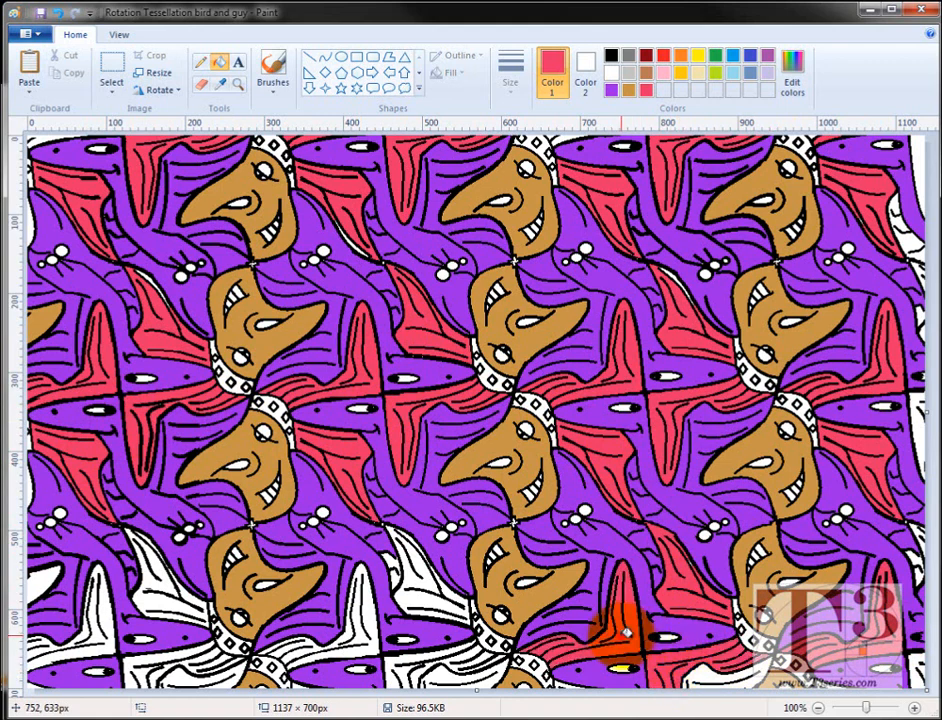
pyautogui.click(398, 594)
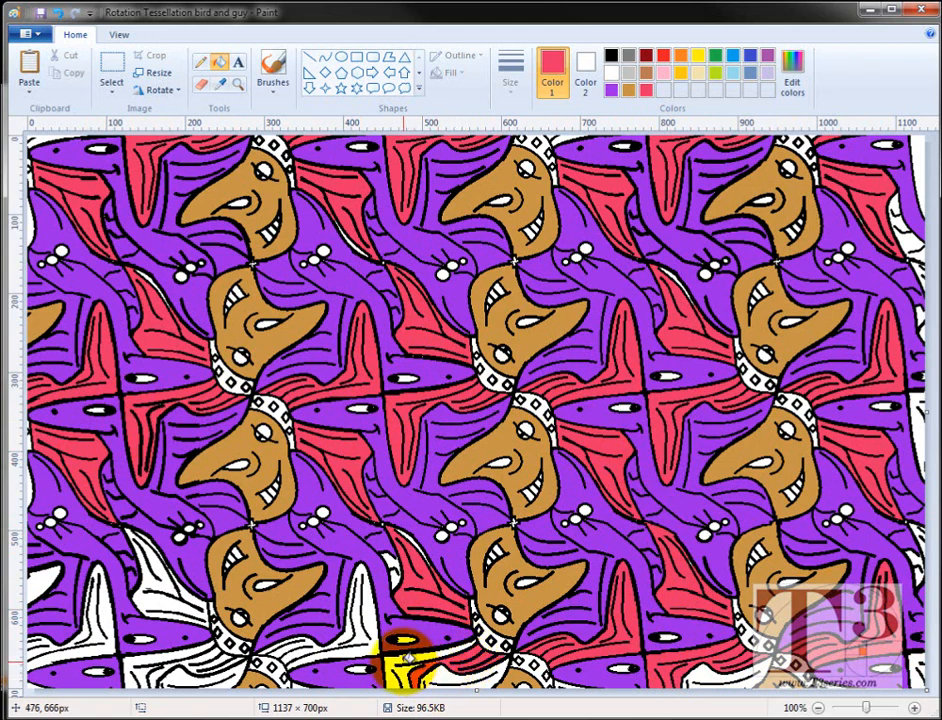
pyautogui.click(373, 625)
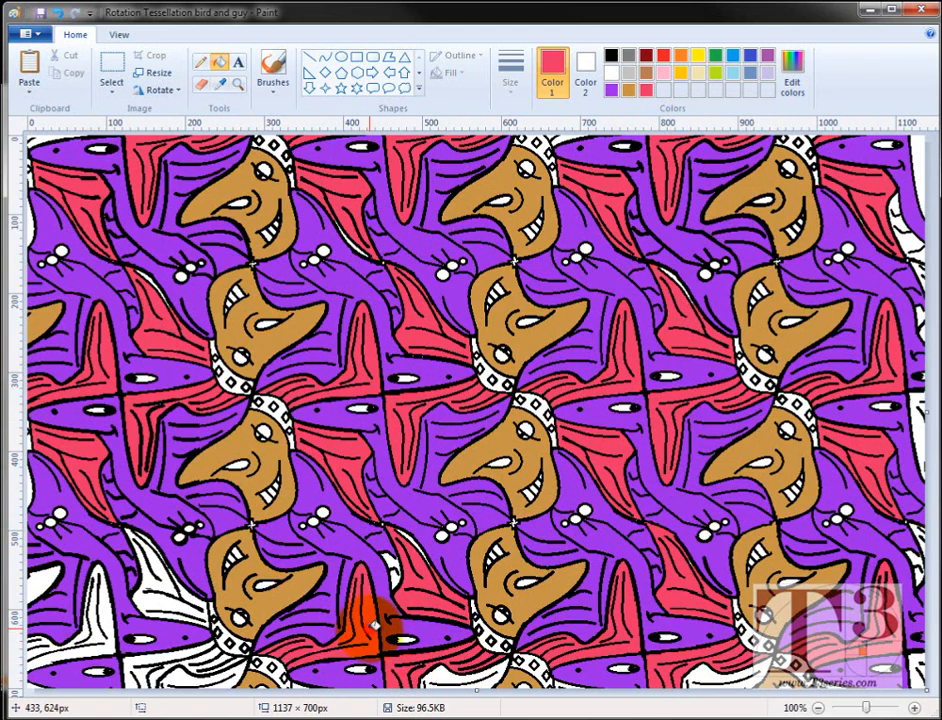
pyautogui.click(157, 600)
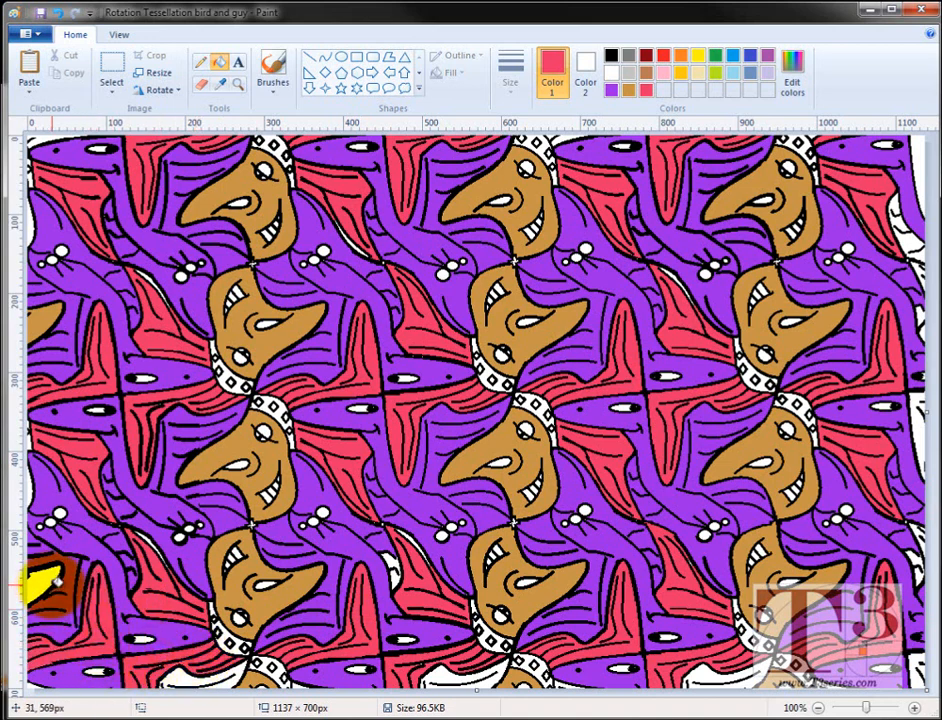
# Fill the cut-off pieces along the canvas edges to match: tan for the nose, purple for the wings and pinkish-red for the ribbons
pyautogui.click(629, 92)
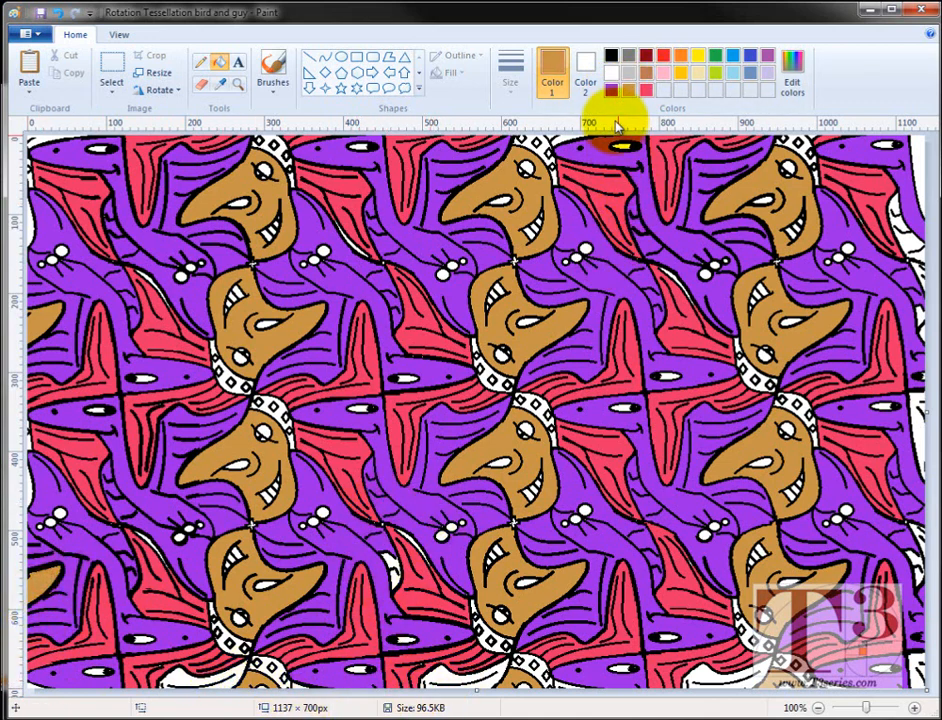
pyautogui.click(611, 89)
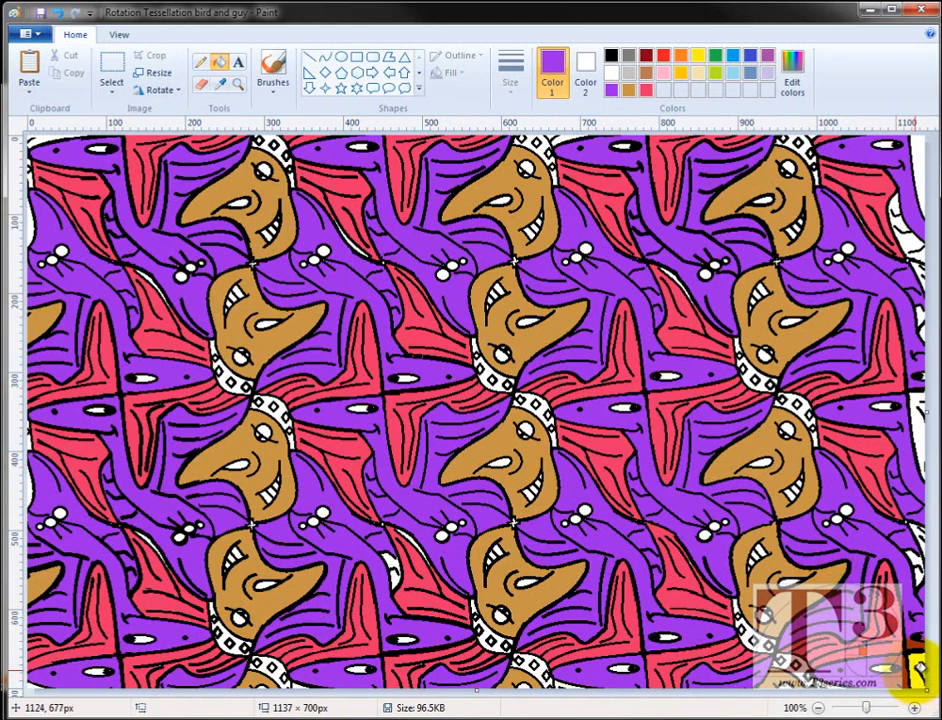
pyautogui.click(646, 91)
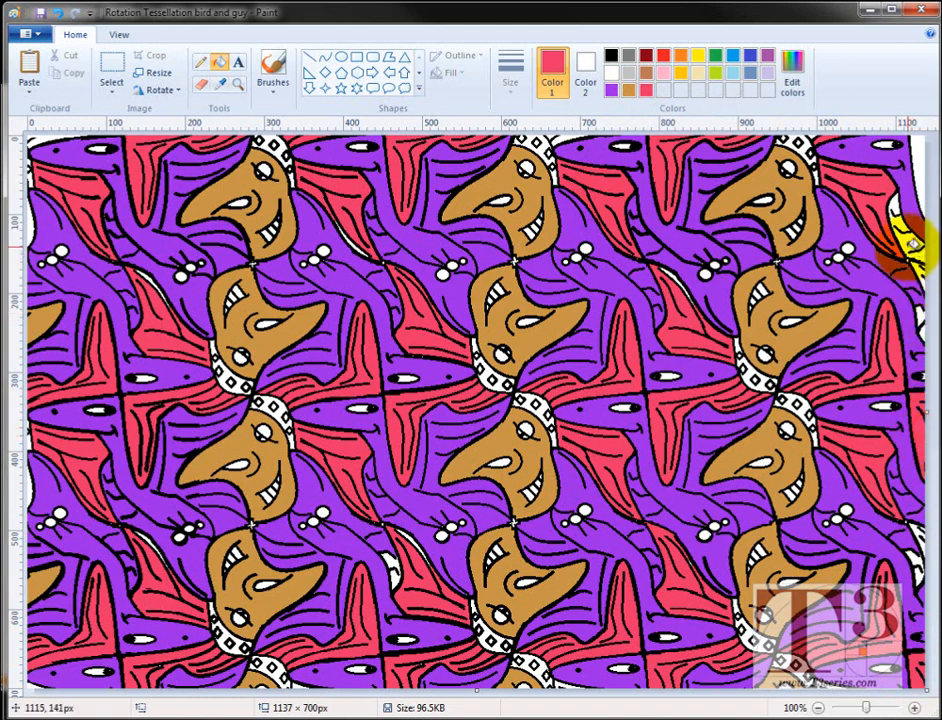
pyautogui.click(612, 89)
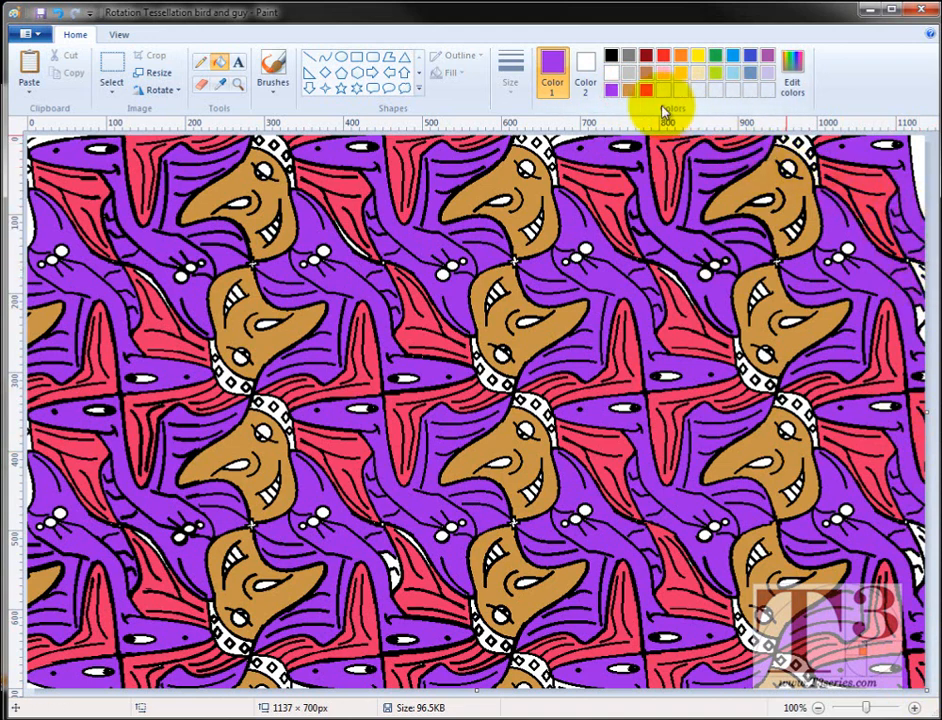
pyautogui.click(646, 90)
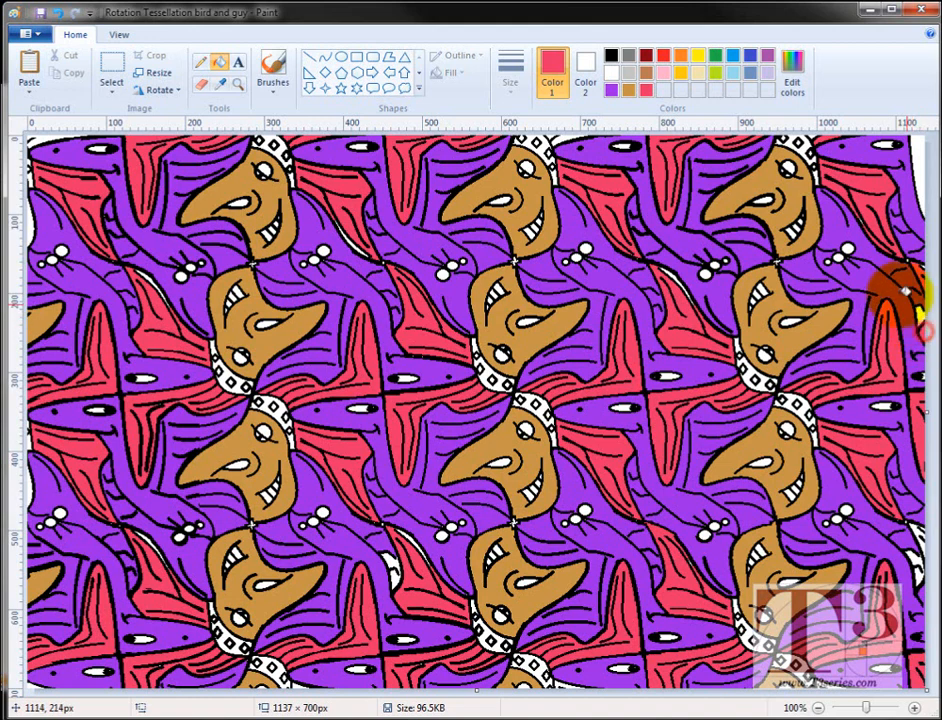
pyautogui.click(612, 91)
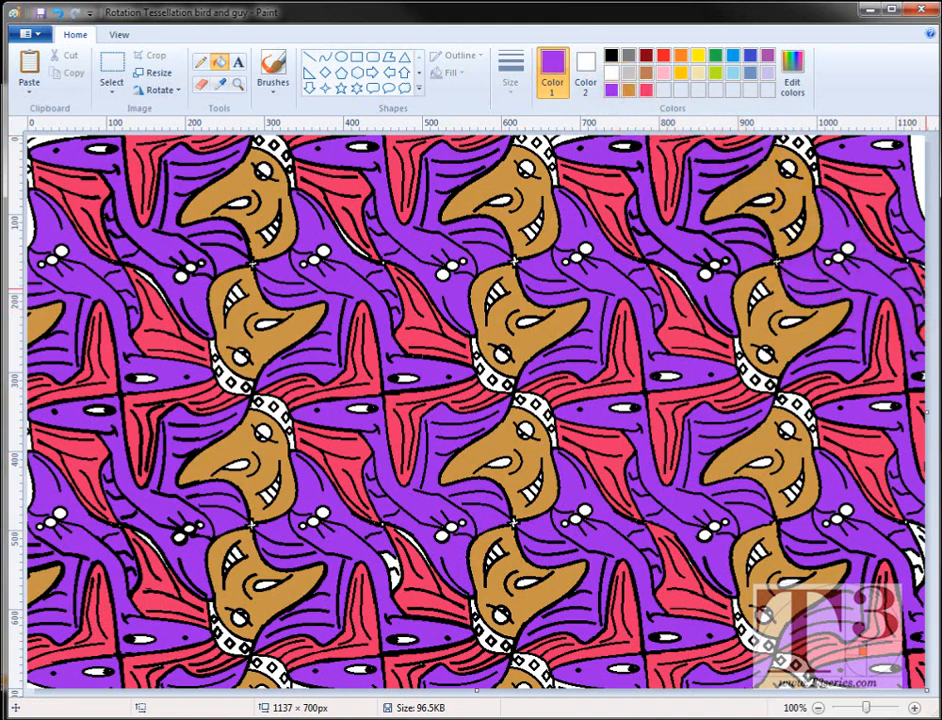
# Touch up the outlines around the upper winged creatures with a black brush
pyautogui.click(637, 254)
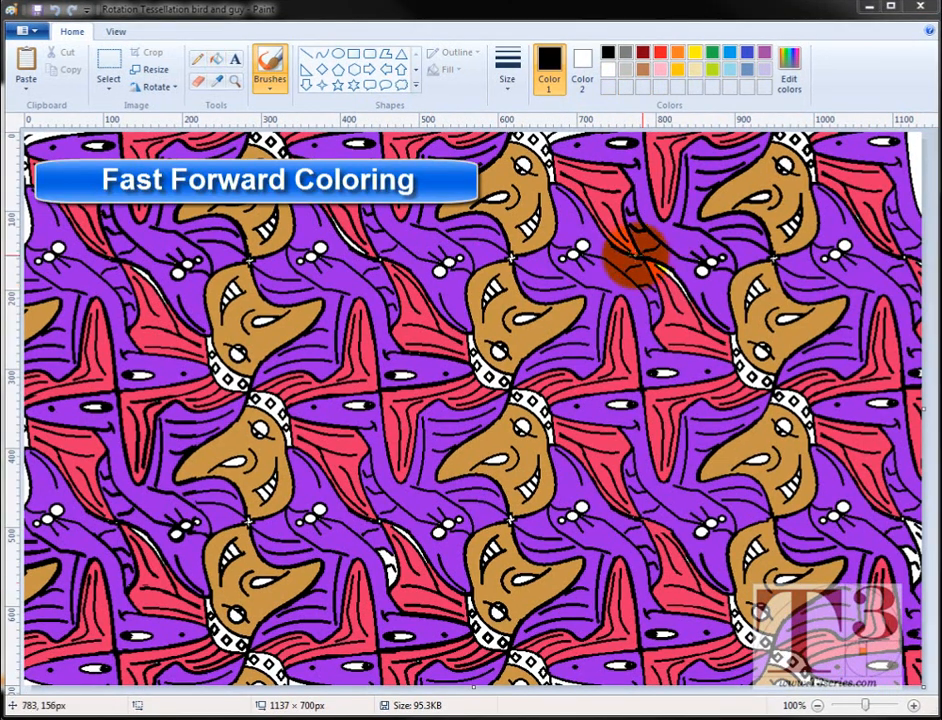
pyautogui.click(415, 244)
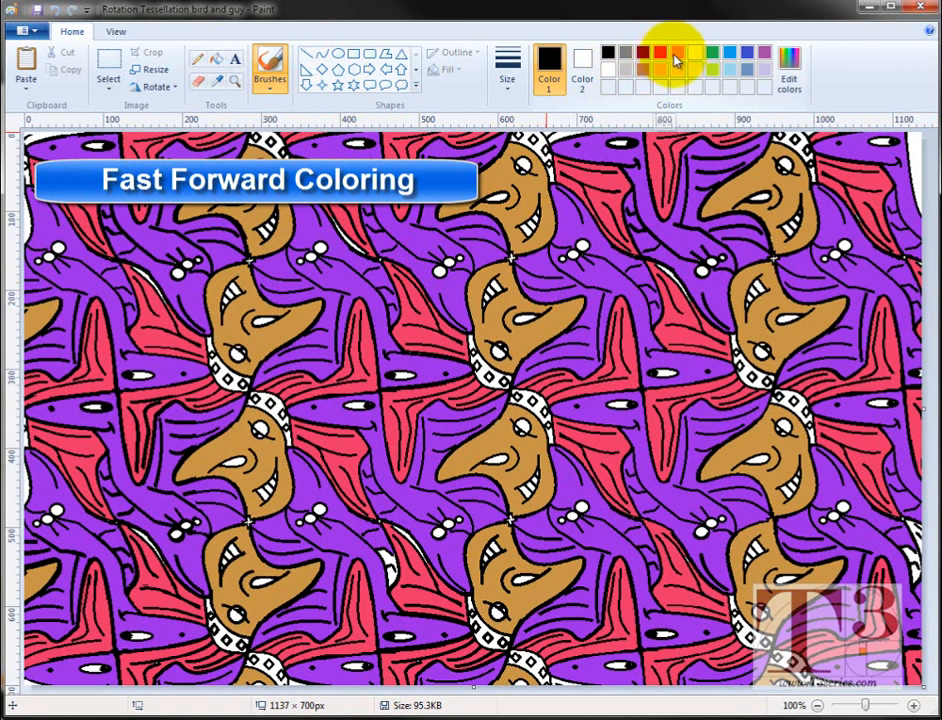
# Fill the three headbands in the top row with green
pyautogui.click(713, 54)
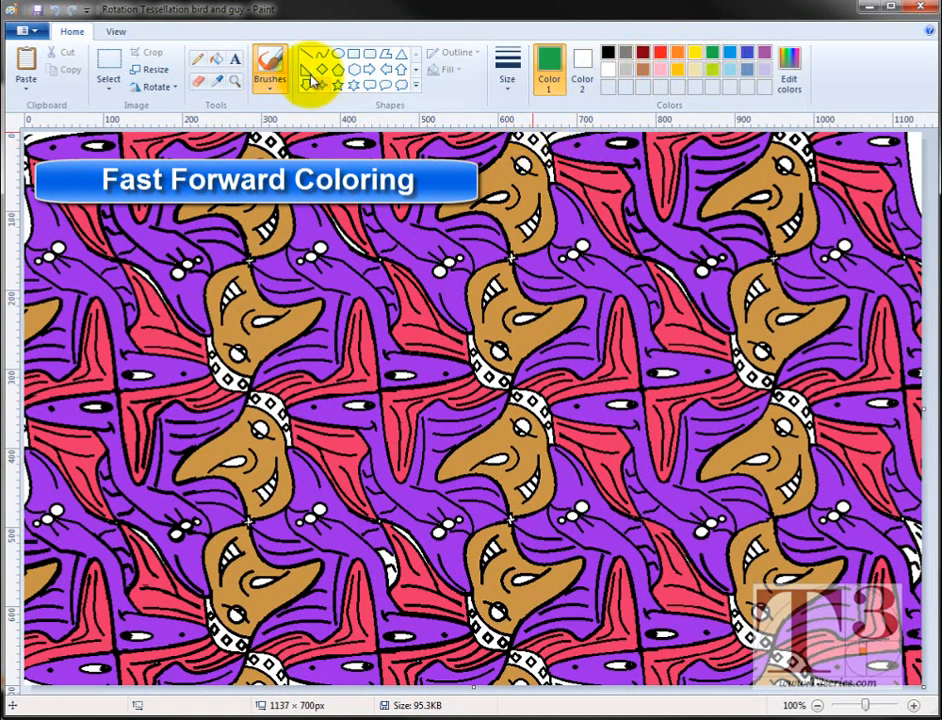
pyautogui.click(216, 59)
pyautogui.click(264, 146)
pyautogui.click(540, 148)
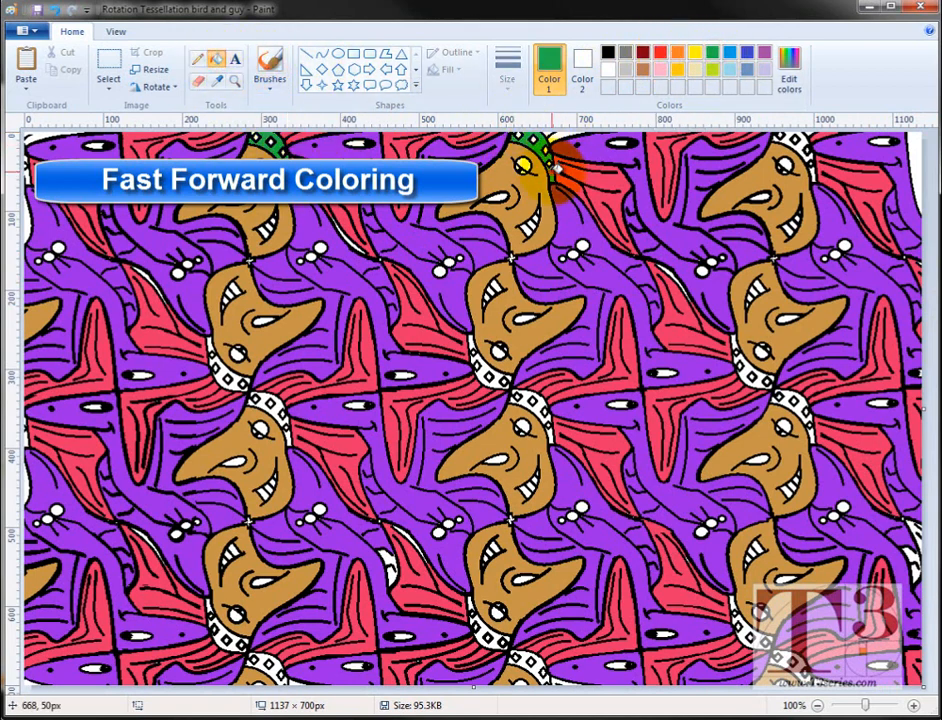
pyautogui.click(800, 145)
# Fill the six headbands in the middle of the pattern with the same green
pyautogui.click(764, 370)
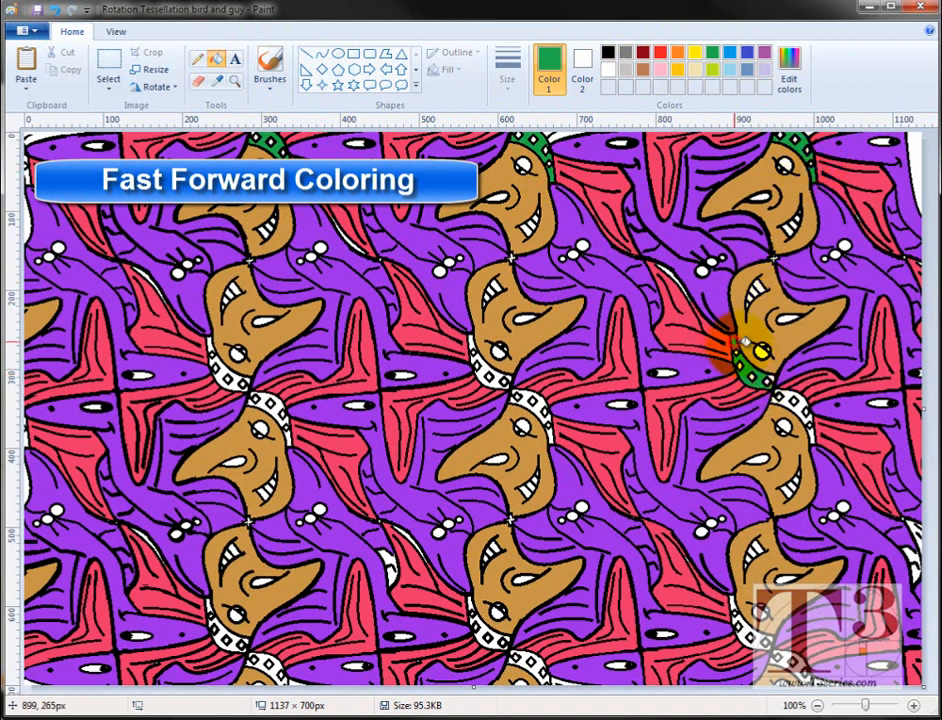
pyautogui.click(800, 412)
pyautogui.click(533, 400)
pyautogui.click(480, 348)
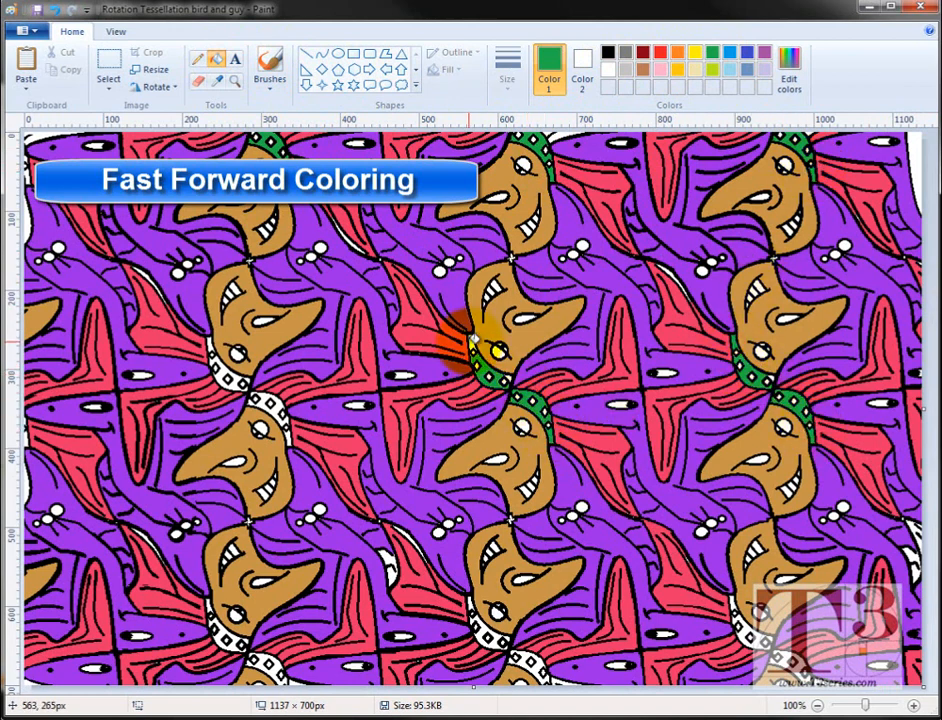
pyautogui.click(222, 368)
pyautogui.click(278, 408)
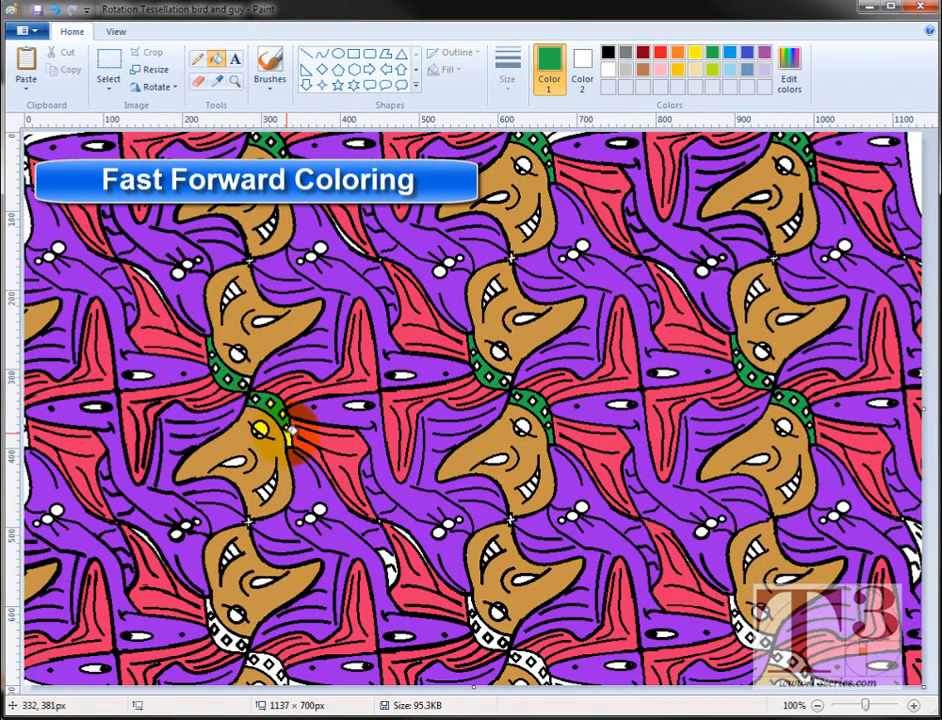
# Fill the headbands along the bottom of the pattern with green, undoing any stray fill
pyautogui.click(218, 600)
pyautogui.hotkey('ctrl', 'z')
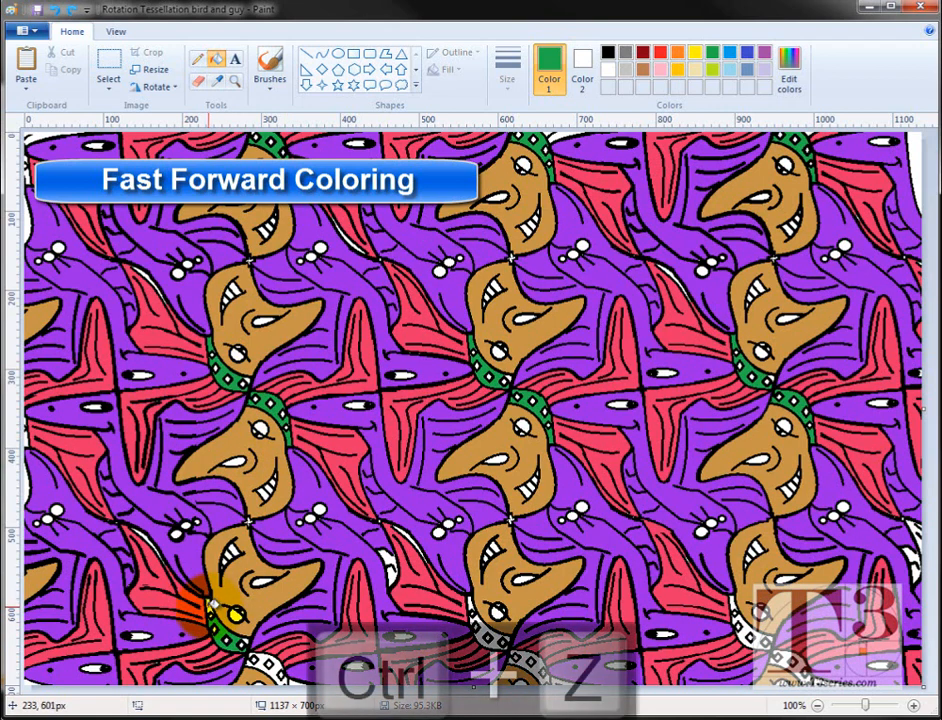
pyautogui.click(292, 668)
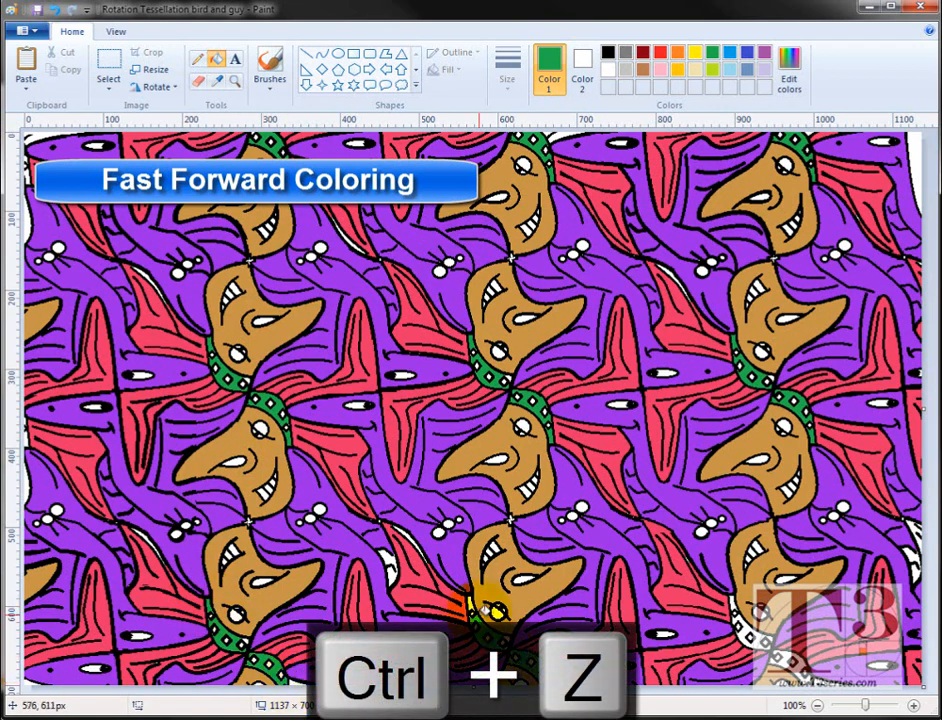
pyautogui.click(472, 605)
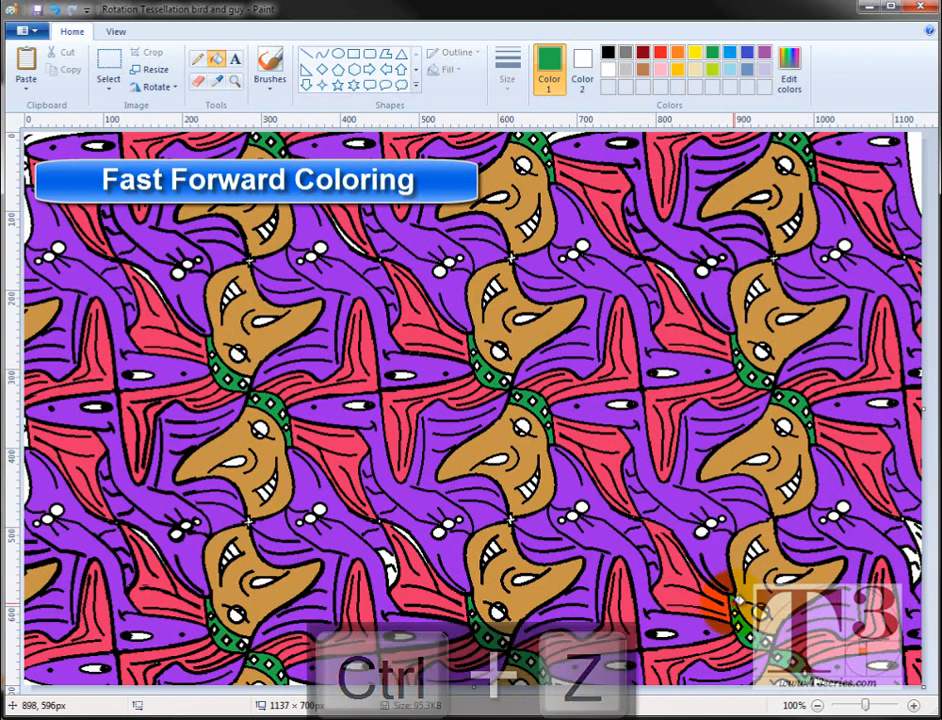
# Sample pinkish-red and purple from the artwork and fill the leftover white wing gaps near the bottom centre and right edge with purple
pyautogui.click(216, 80)
pyautogui.click(588, 155)
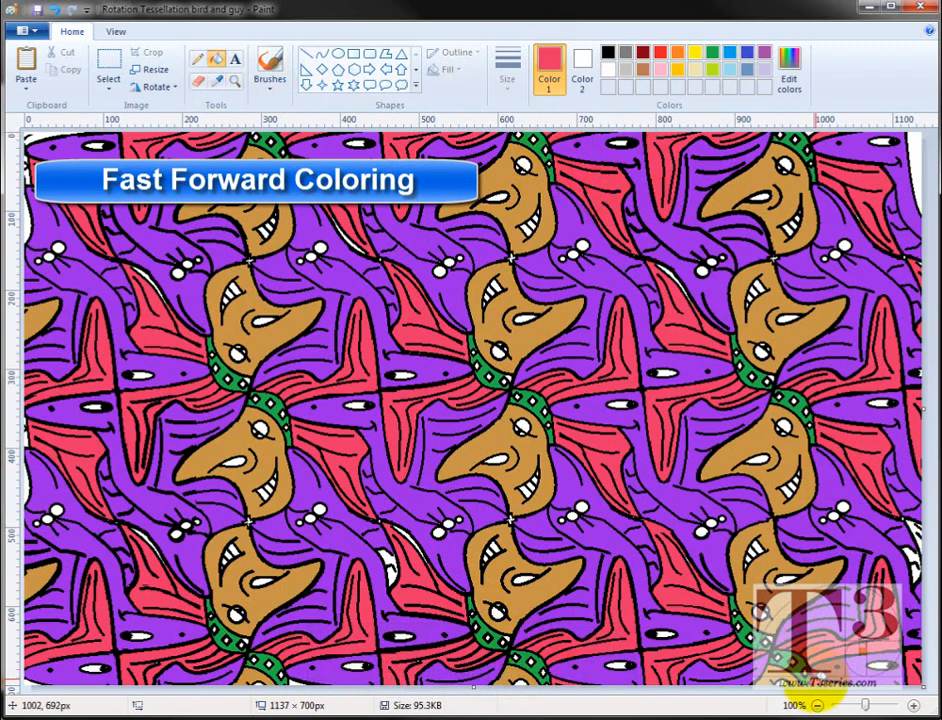
pyautogui.click(217, 81)
pyautogui.click(388, 572)
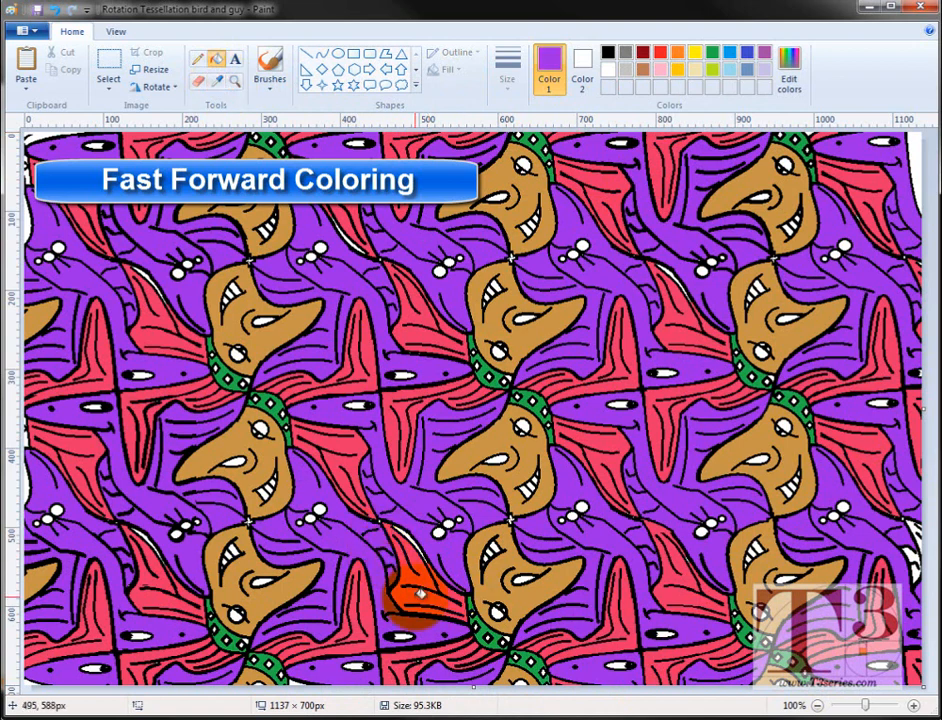
pyautogui.click(908, 548)
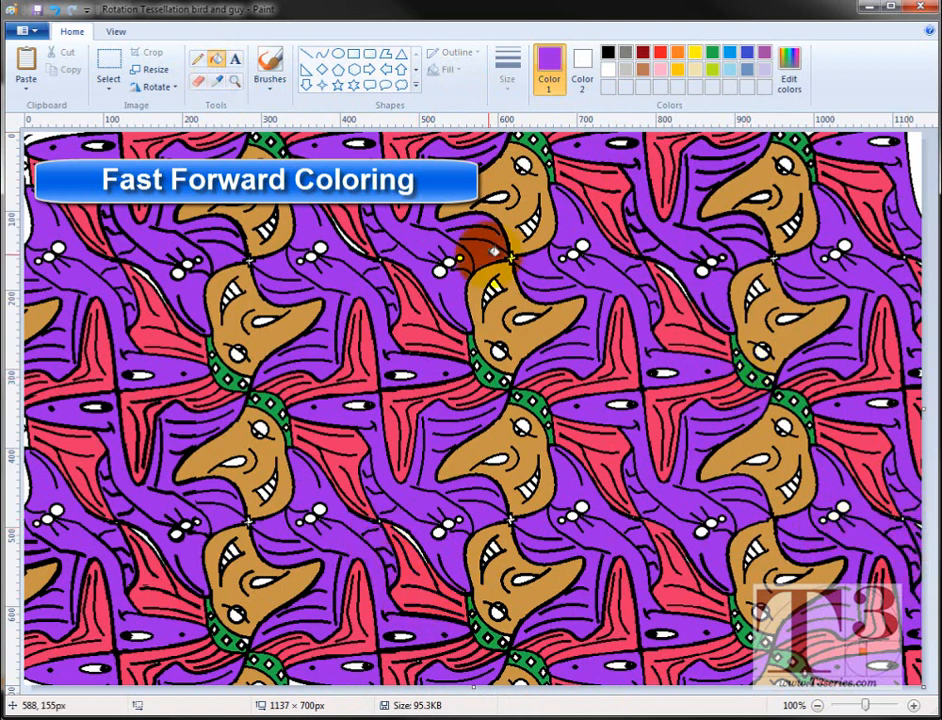
# Fill the nostrils of the headband creatures in the upper two rows with dark red
pyautogui.click(642, 52)
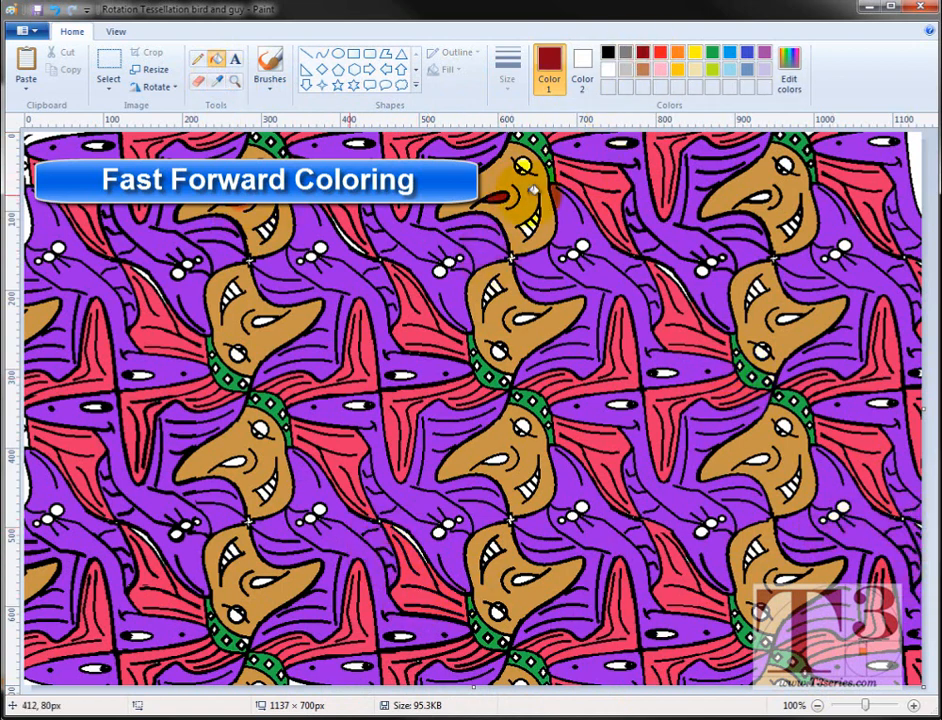
pyautogui.click(762, 197)
pyautogui.click(776, 317)
pyautogui.click(525, 316)
pyautogui.click(258, 318)
# Fill the nostrils of the headband creatures in the lower two rows with dark red
pyautogui.click(236, 462)
pyautogui.click(506, 460)
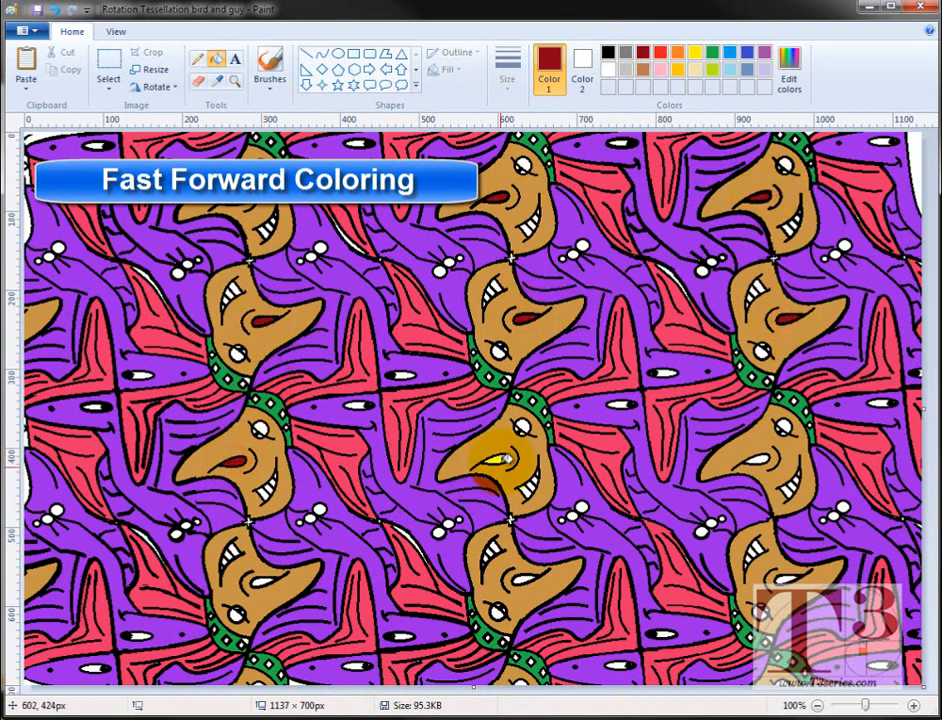
pyautogui.click(762, 459)
pyautogui.click(786, 579)
pyautogui.click(525, 580)
pyautogui.click(265, 581)
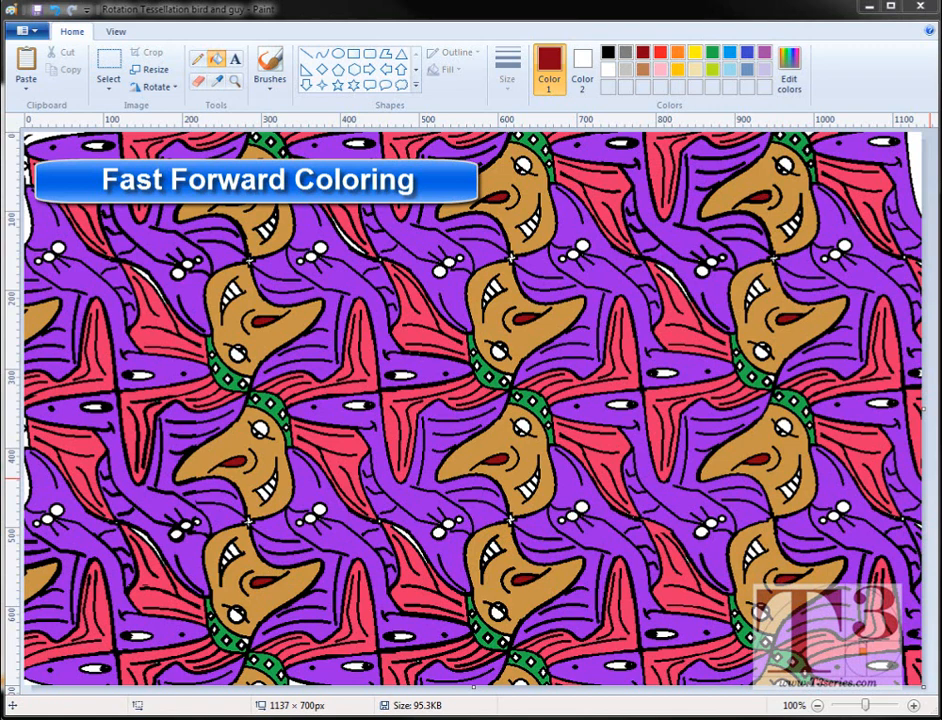
# Mix a custom light tan paint colour with red 214, green 175, blue 154, starting from the palette's brown
pyautogui.click(790, 70)
pyautogui.click(631, 237)
pyautogui.click(643, 70)
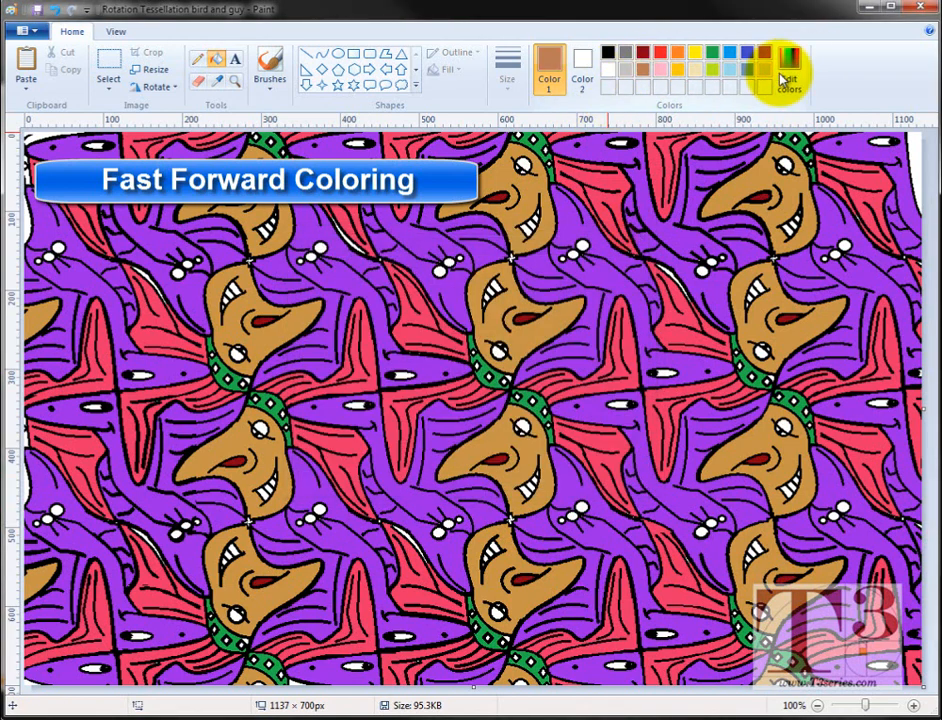
pyautogui.click(786, 78)
pyautogui.moveTo(643, 325); pyautogui.dragTo(635, 299)
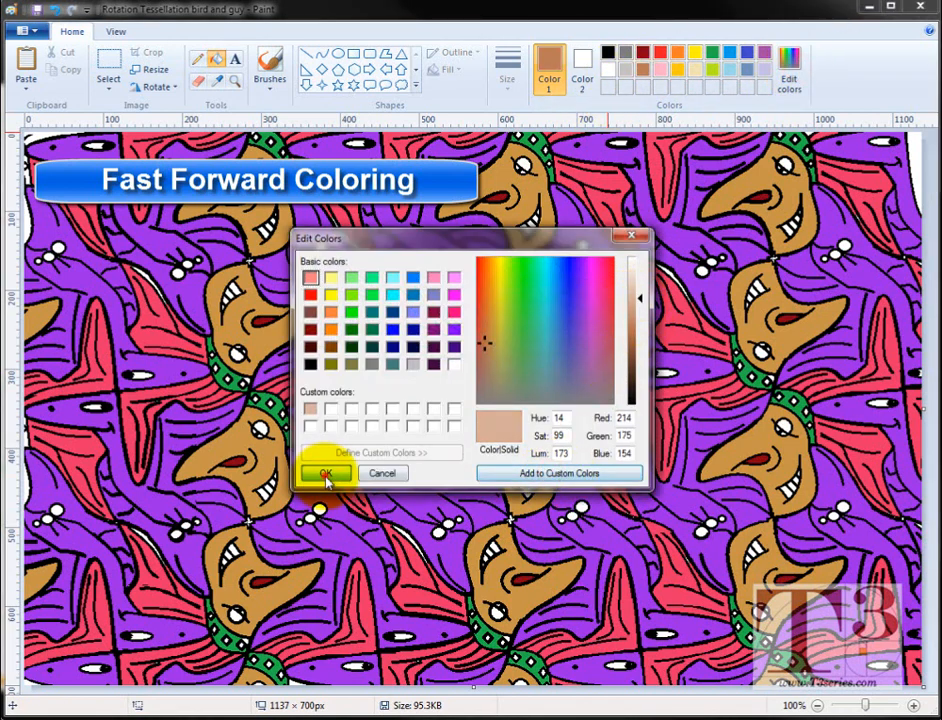
pyautogui.click(325, 473)
# Fill the eyes of the headband creatures across the pattern with the custom light tan
pyautogui.click(523, 165)
pyautogui.click(786, 164)
pyautogui.click(783, 426)
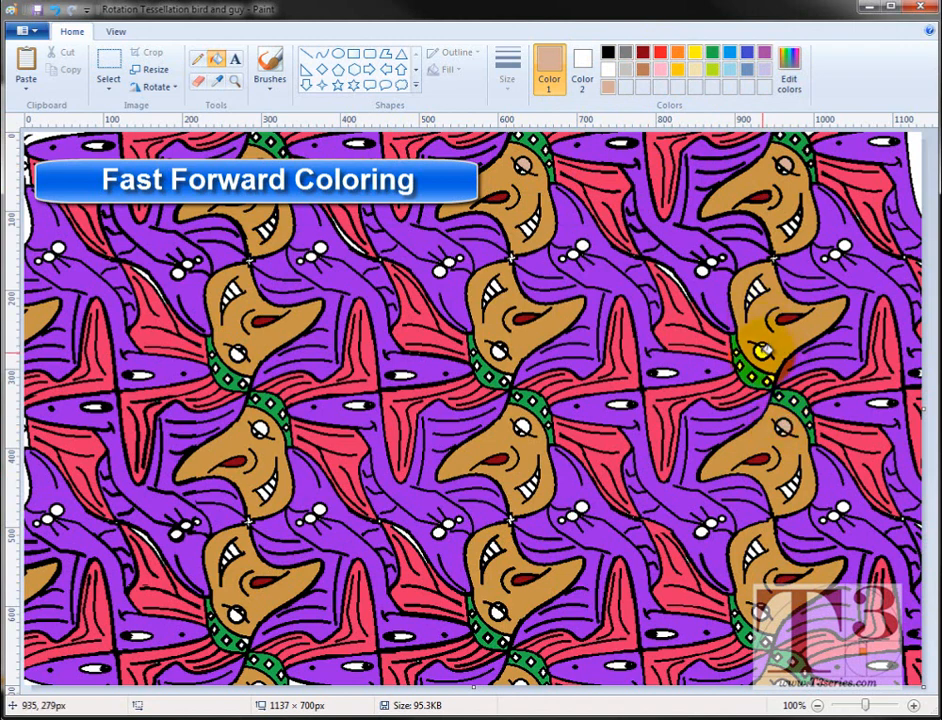
pyautogui.click(763, 352)
pyautogui.click(499, 351)
pyautogui.click(238, 352)
pyautogui.click(260, 428)
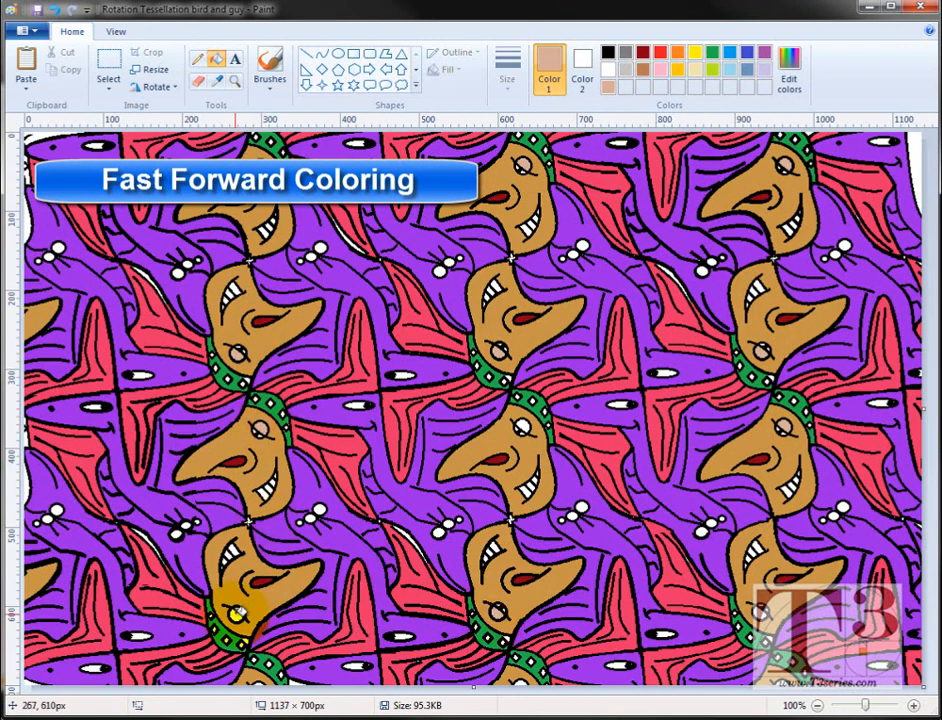
pyautogui.click(523, 428)
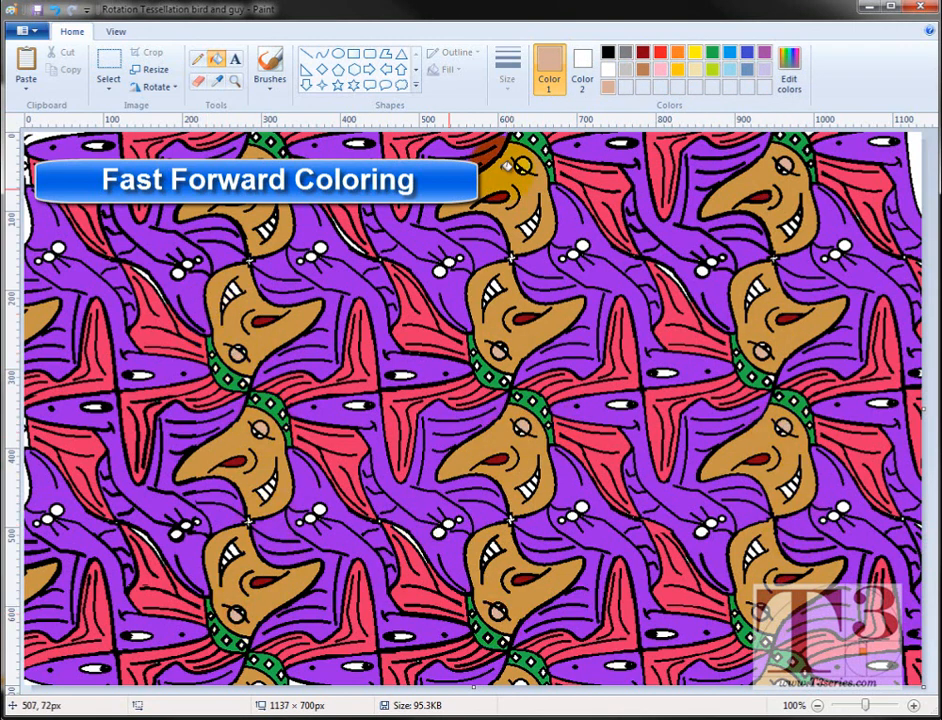
# Fill the winged creatures' small circle clusters on the left side with gold, and the nearby white ribbon gap with sampled pinkish red
pyautogui.click(678, 70)
pyautogui.click(313, 253)
pyautogui.click(185, 265)
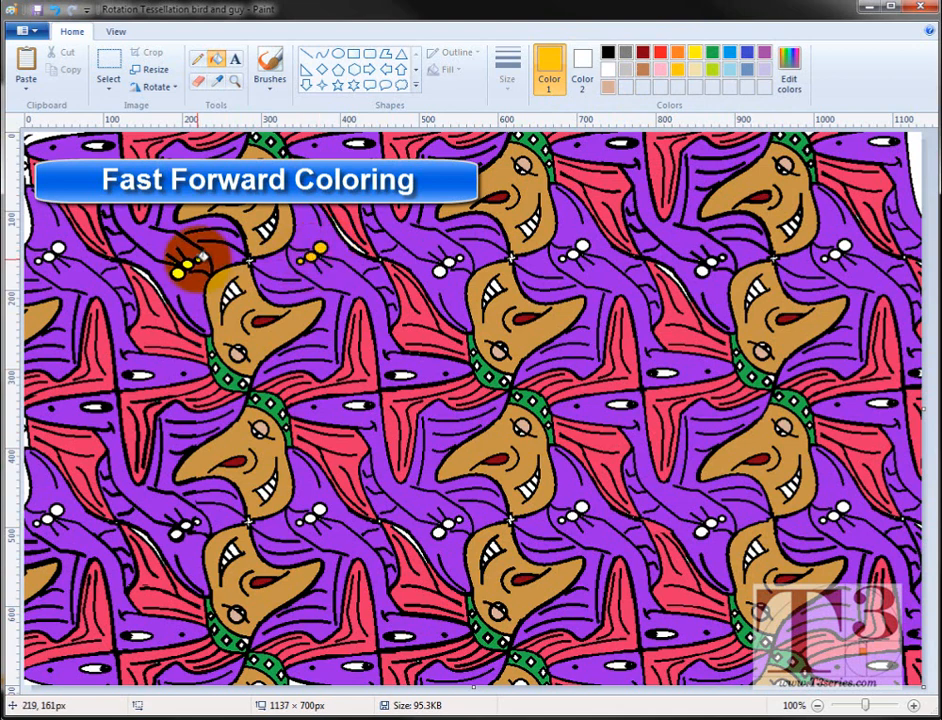
pyautogui.click(50, 256)
pyautogui.click(45, 514)
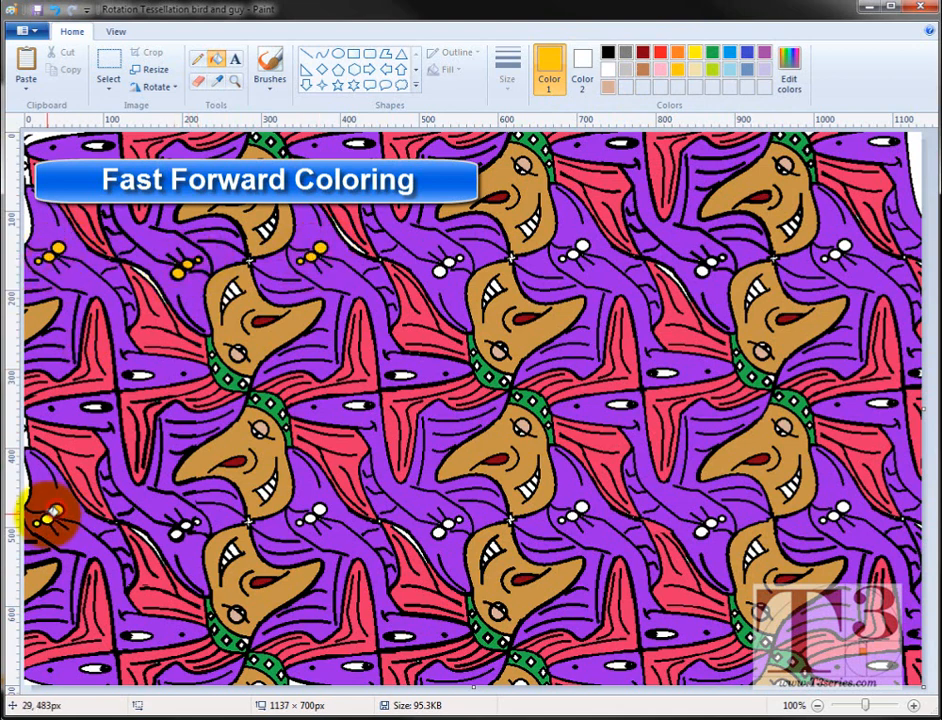
pyautogui.click(182, 527)
pyautogui.click(216, 80)
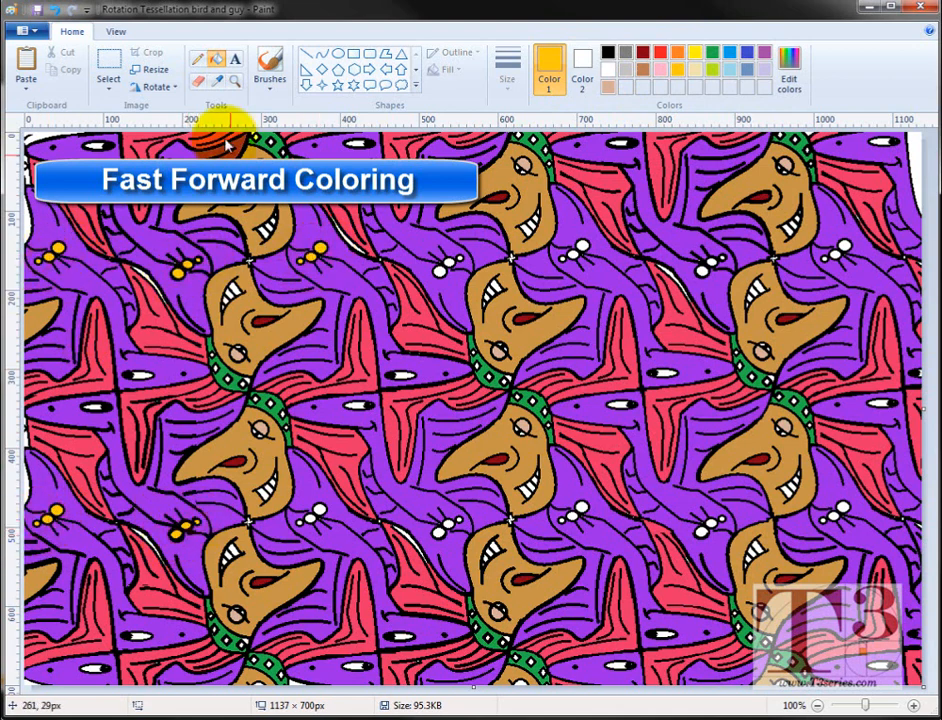
pyautogui.click(152, 548)
# Fill the next two lower-row circle clusters with sampled gold, and the white ribbon gaps beside them with sampled pinkish red
pyautogui.click(216, 80)
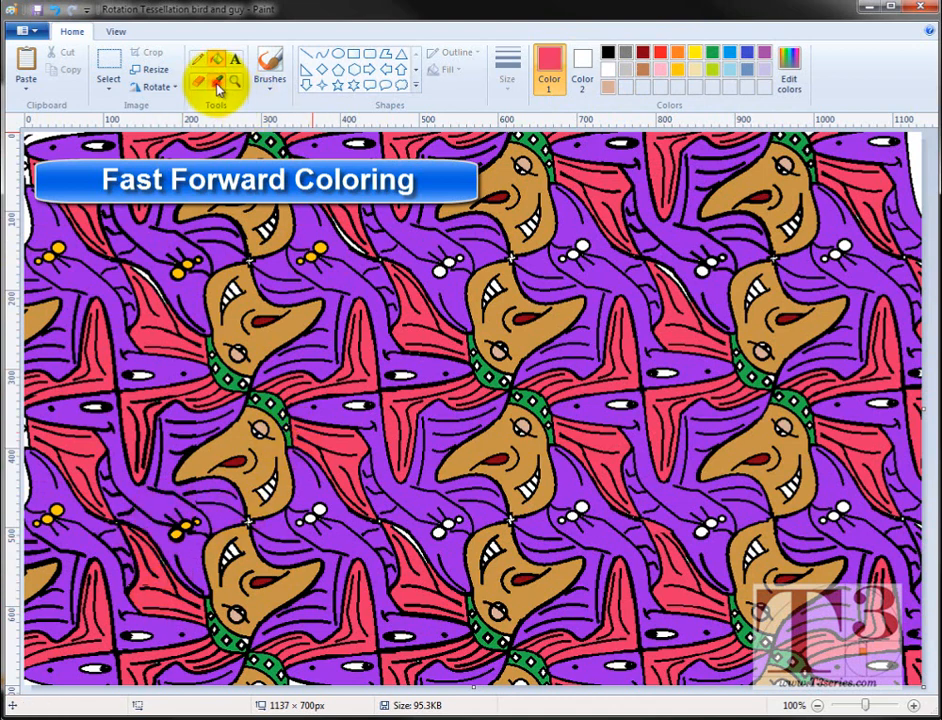
pyautogui.click(183, 268)
pyautogui.click(313, 518)
pyautogui.click(438, 532)
pyautogui.click(448, 524)
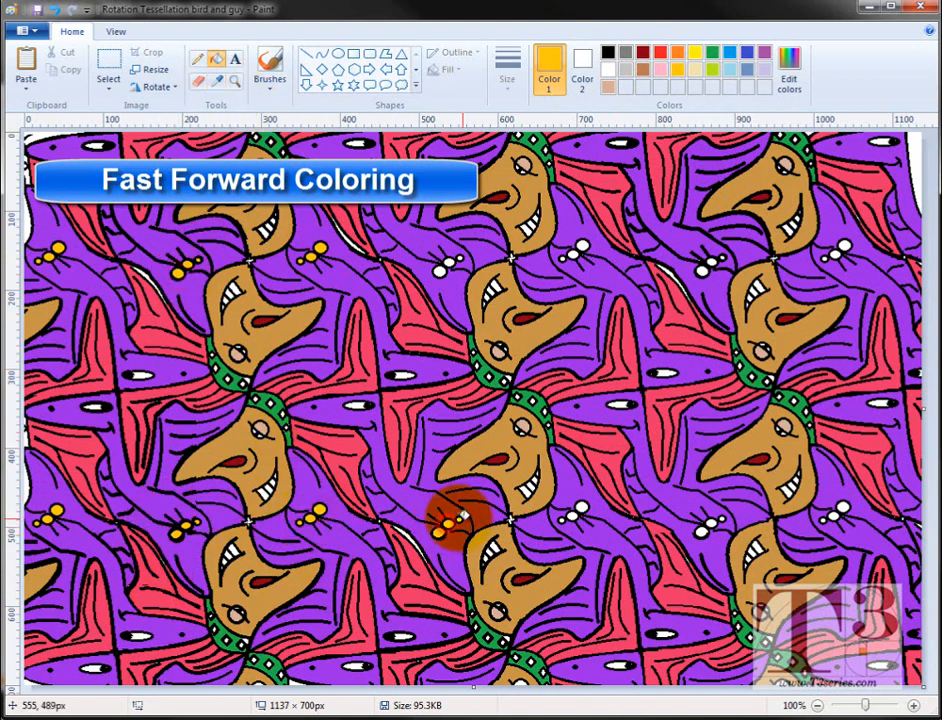
pyautogui.click(459, 519)
pyautogui.click(216, 80)
pyautogui.click(408, 516)
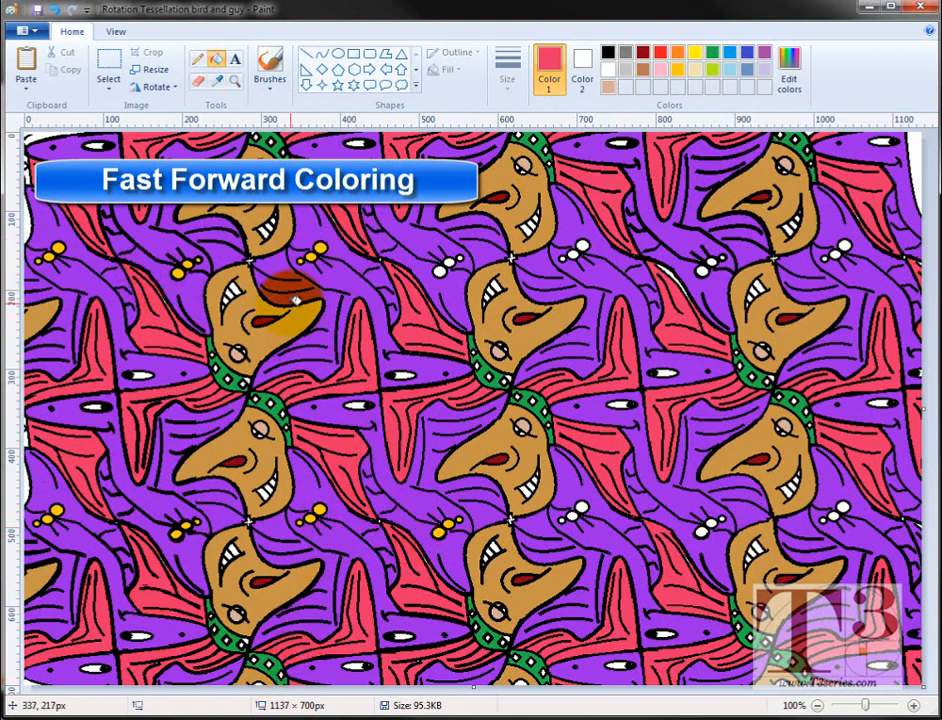
# Sample the gold again and fill the next three circle clusters along the upper row with it
pyautogui.click(216, 80)
pyautogui.click(312, 253)
pyautogui.click(440, 268)
pyautogui.click(453, 260)
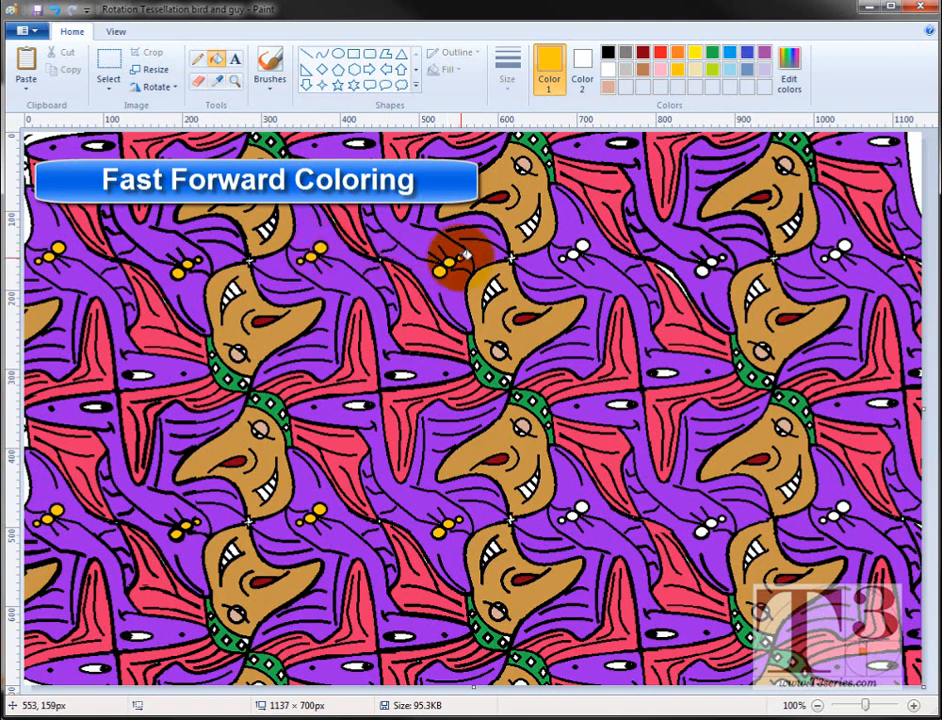
pyautogui.click(564, 257)
pyautogui.click(574, 255)
pyautogui.click(582, 246)
pyautogui.click(702, 270)
pyautogui.click(712, 263)
pyautogui.click(722, 258)
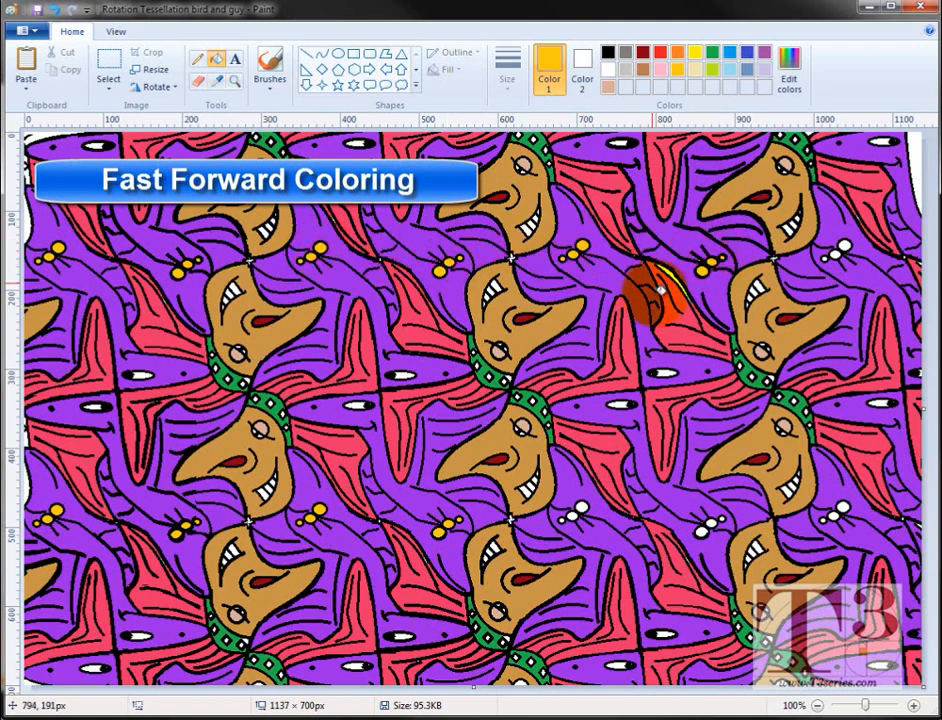
# Sample pinkish red from the artwork and fill the white ribbon gap in the upper row, right of centre
pyautogui.click(217, 81)
pyautogui.click(679, 290)
pyautogui.click(669, 272)
# Sample the gold and fill the remaining circle clusters at the upper right and in the right half of the lower row
pyautogui.click(219, 82)
pyautogui.click(704, 270)
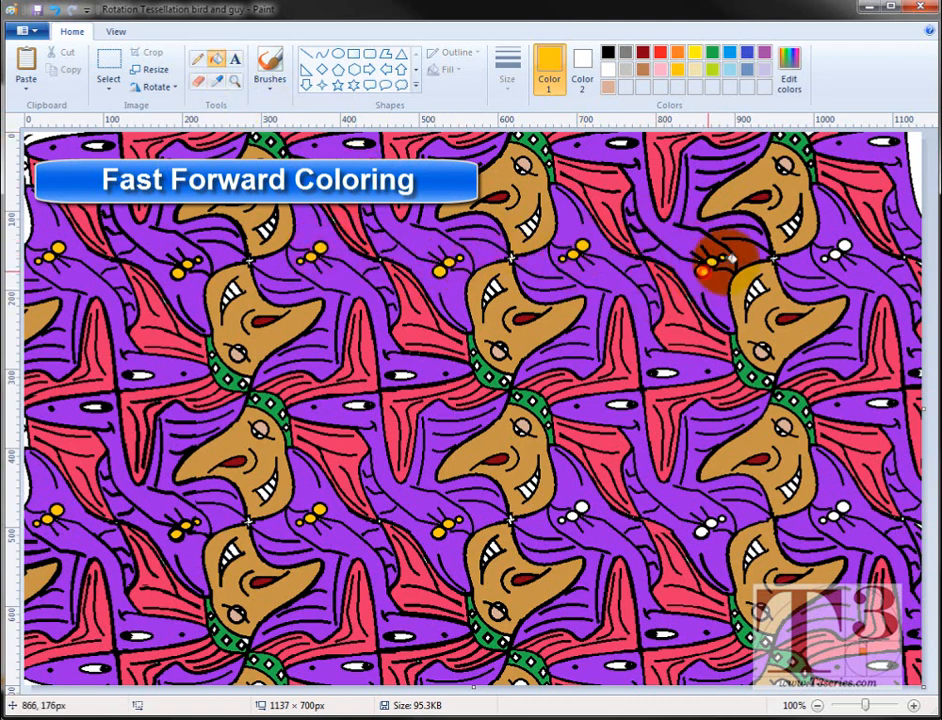
pyautogui.click(846, 244)
pyautogui.click(835, 251)
pyautogui.click(842, 499)
pyautogui.click(832, 511)
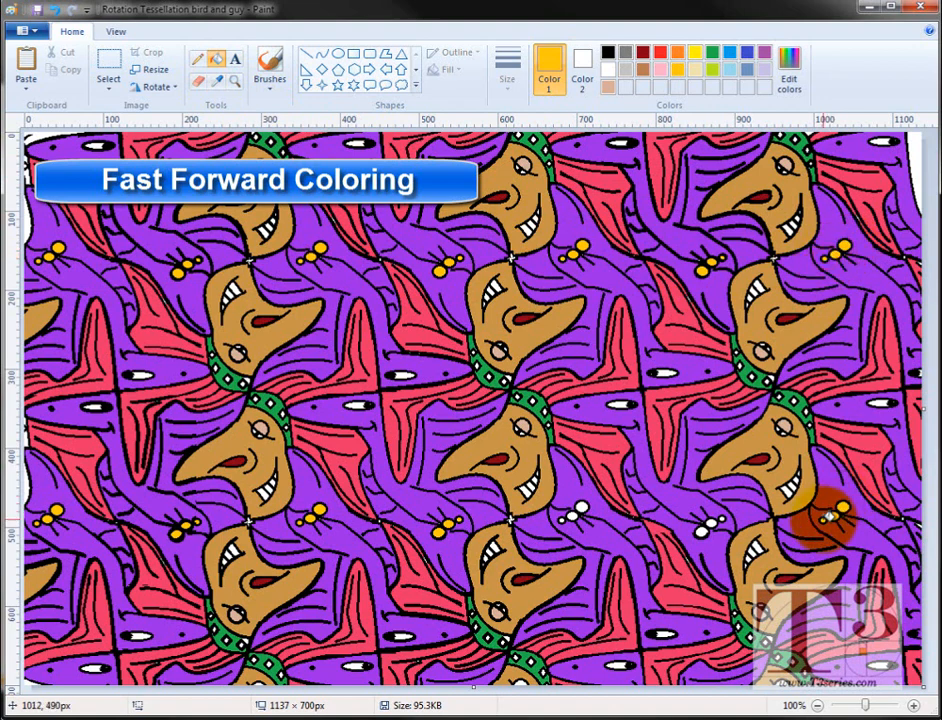
pyautogui.click(701, 530)
pyautogui.click(713, 522)
pyautogui.click(576, 508)
pyautogui.click(565, 518)
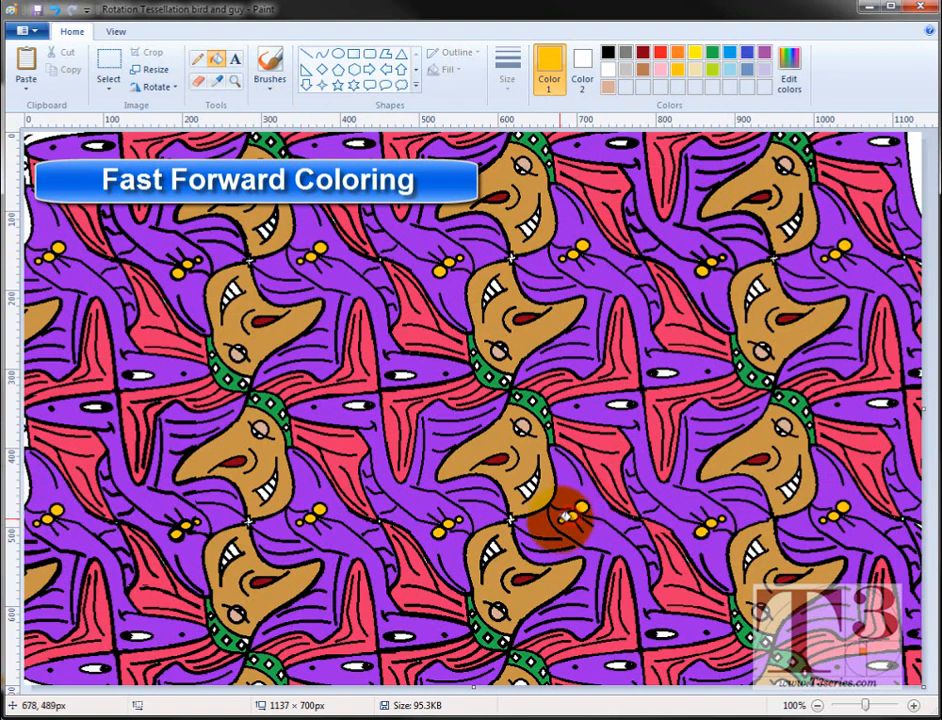
# Sample the headband green, touch up the leftover spots on the bottom headbands, and save the picture
pyautogui.click(216, 81)
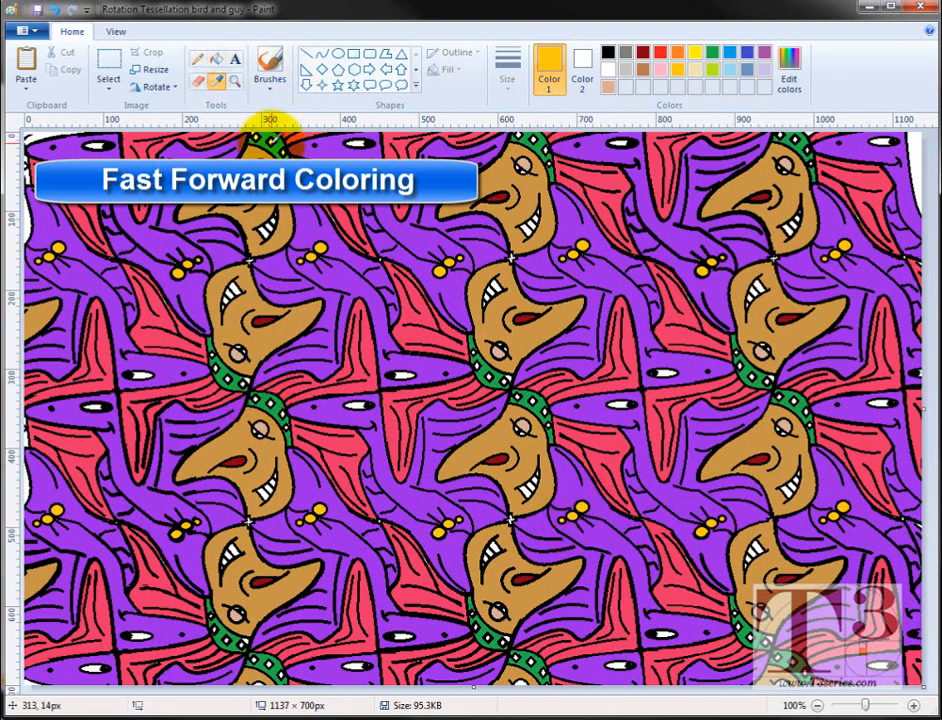
pyautogui.click(227, 396)
pyautogui.click(247, 632)
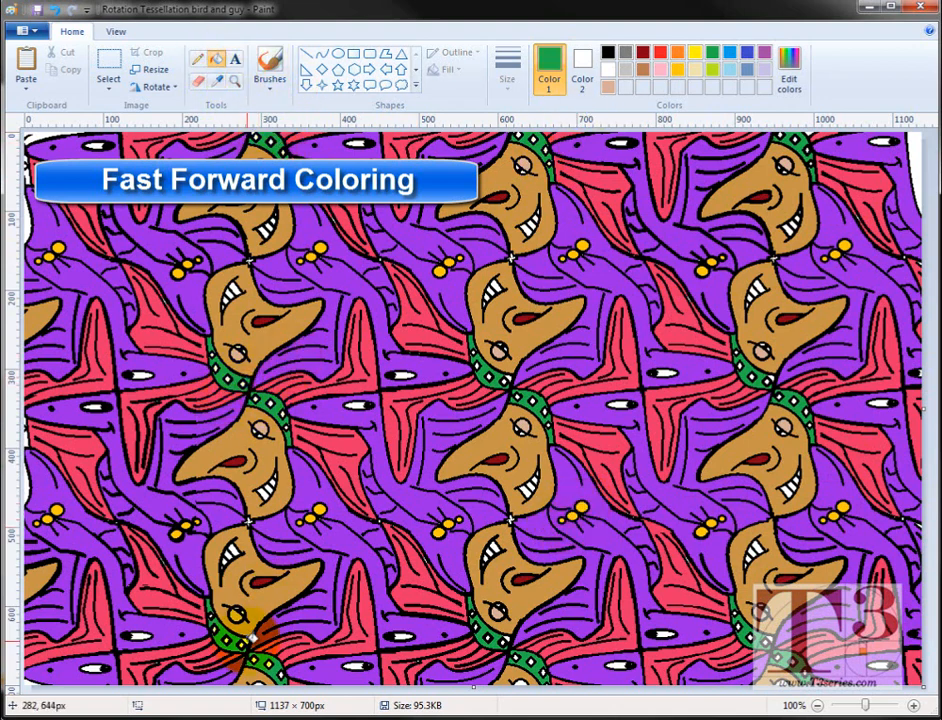
pyautogui.click(738, 632)
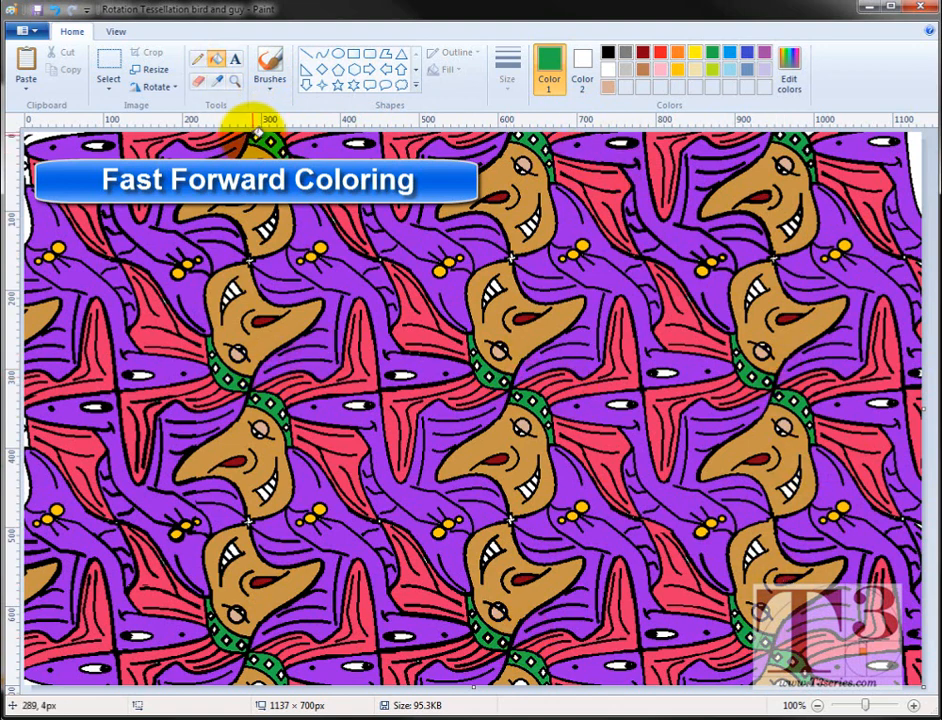
pyautogui.click(36, 10)
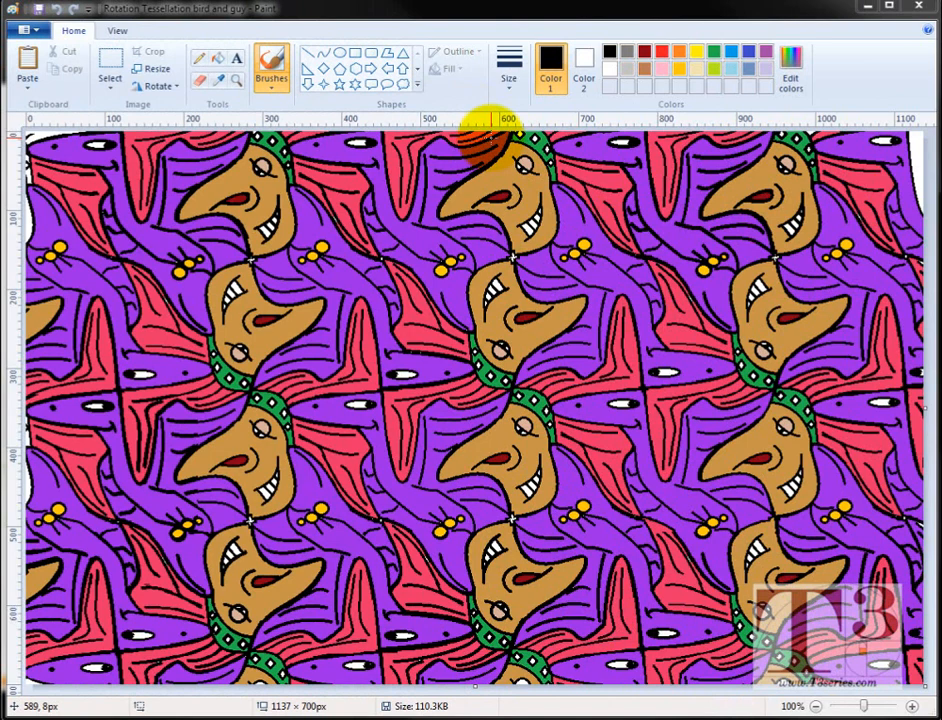
# Open the picture "Rotation Tessellation options" from the Pictures library to view the alternative creature designs
pyautogui.click(38, 34)
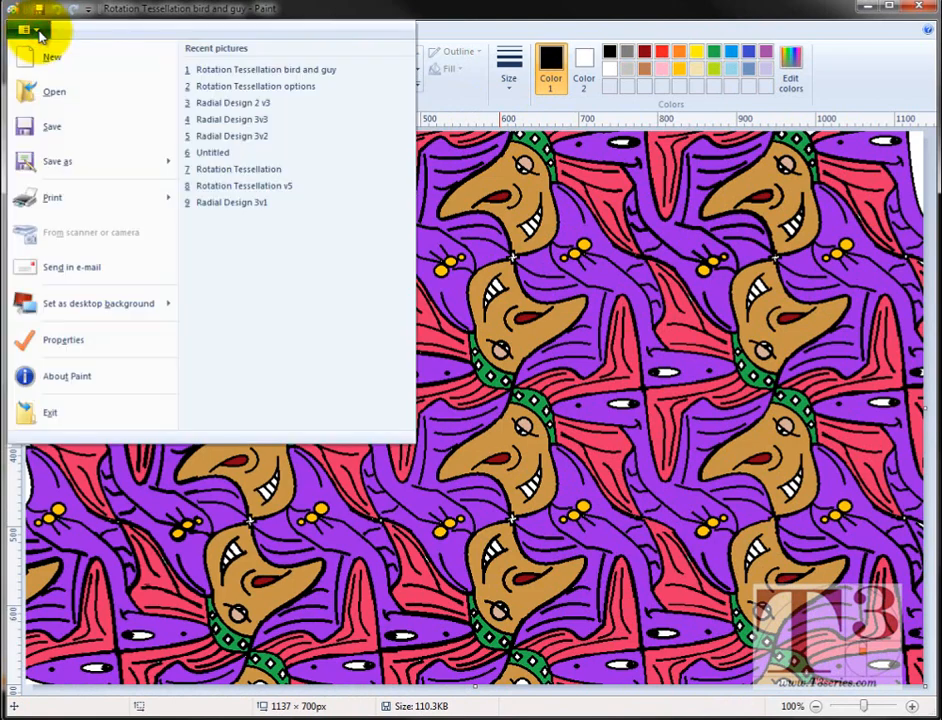
pyautogui.click(58, 91)
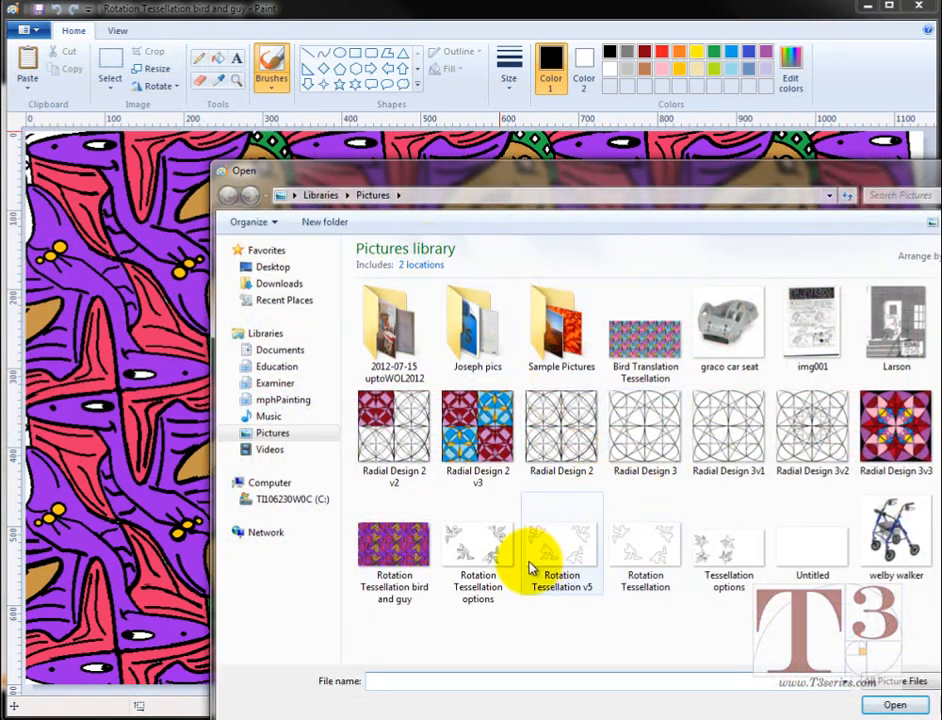
pyautogui.click(483, 590)
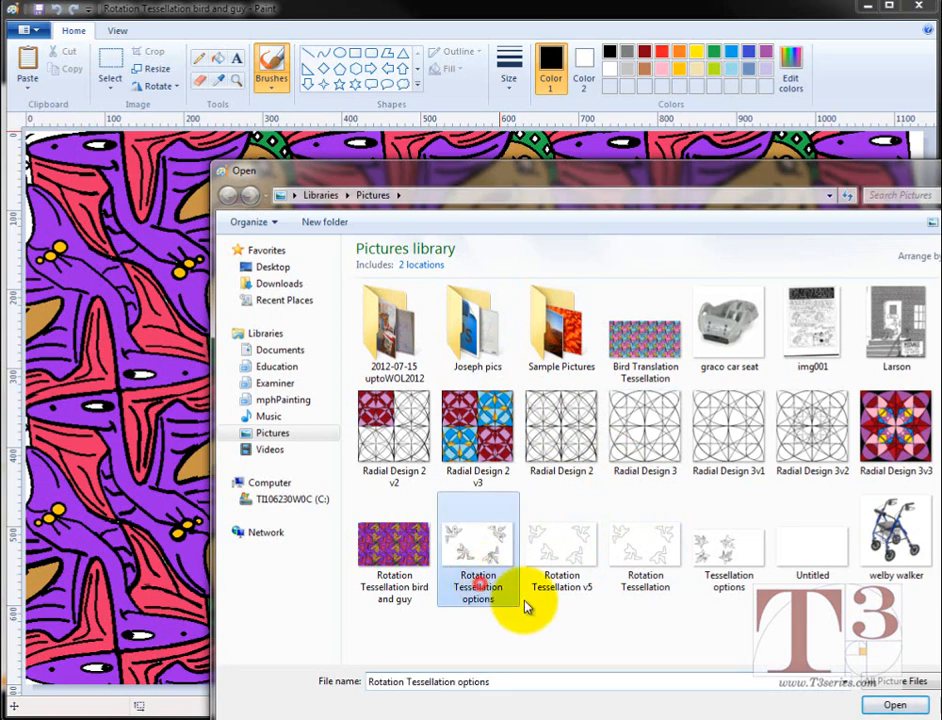
pyautogui.click(891, 706)
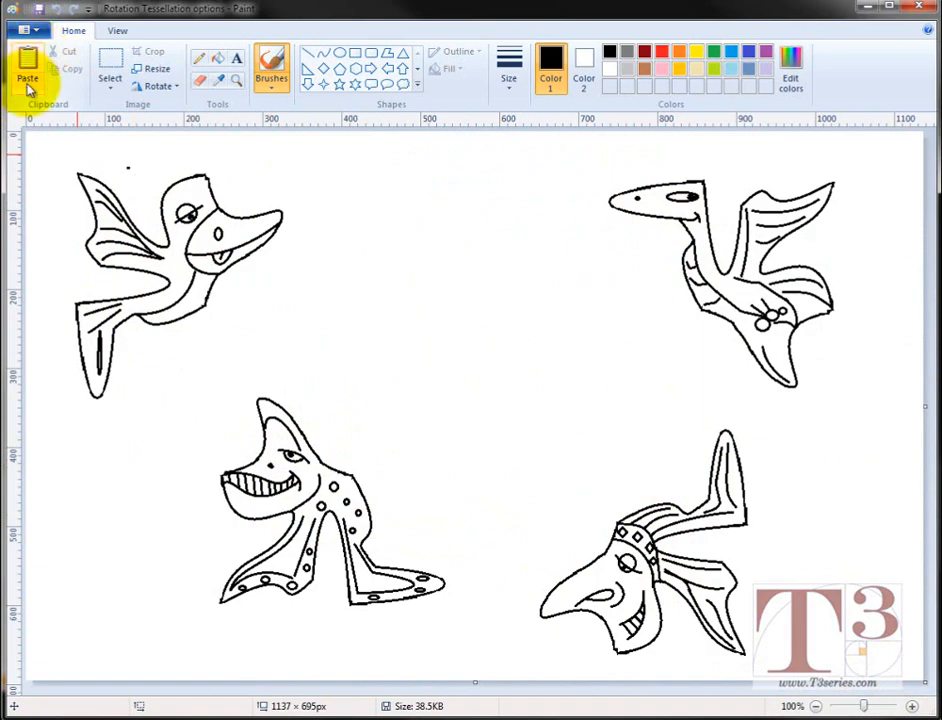
# Reopen the coloured picture "Rotation Tessellation bird and guy" from the Pictures library
pyautogui.click(30, 30)
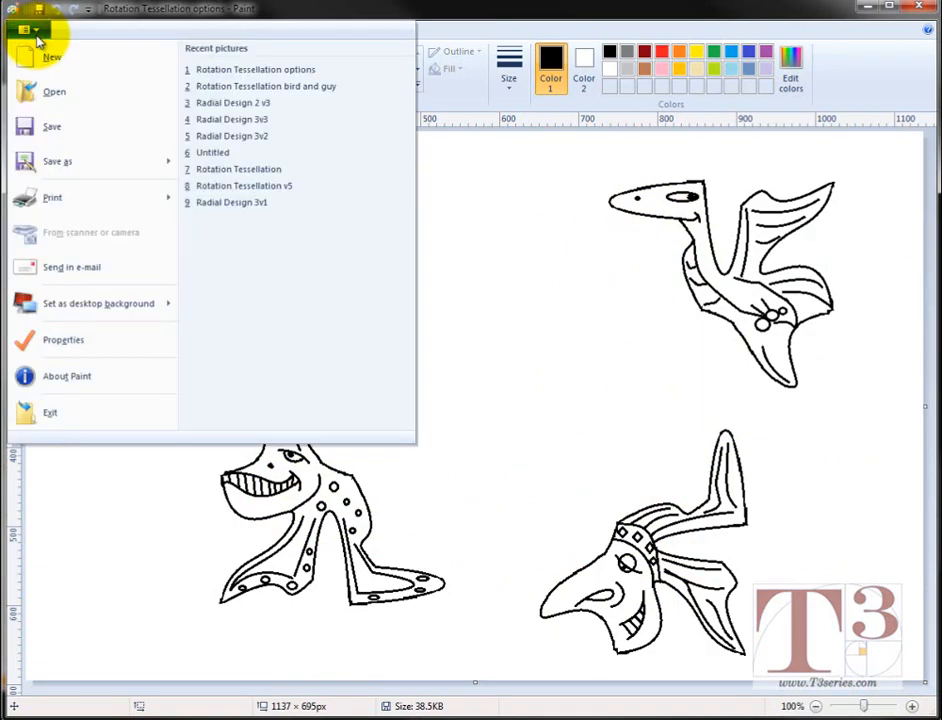
pyautogui.click(50, 93)
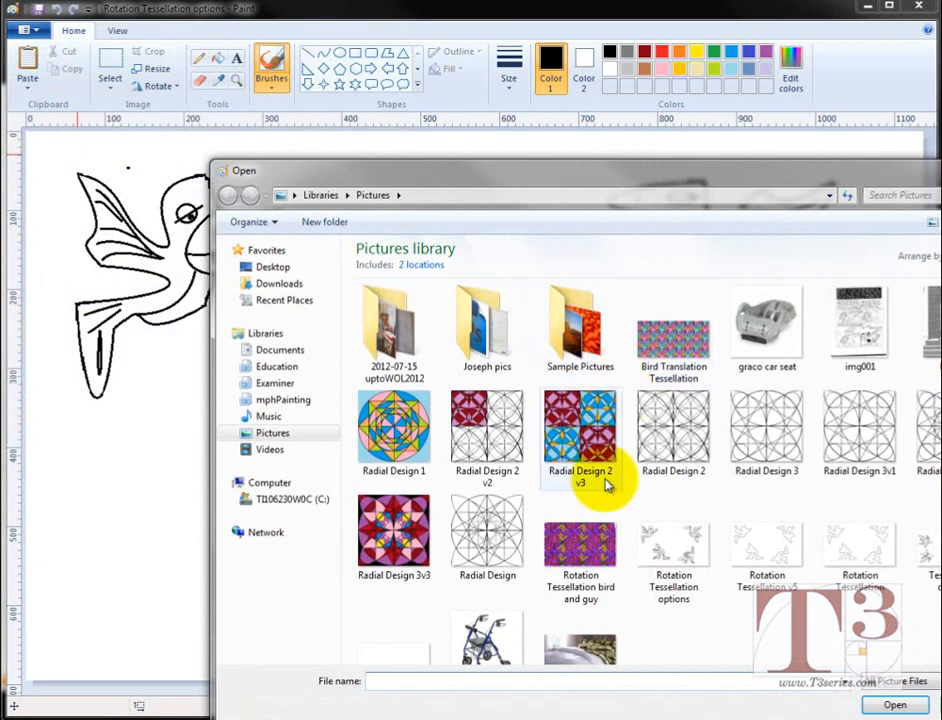
pyautogui.click(592, 556)
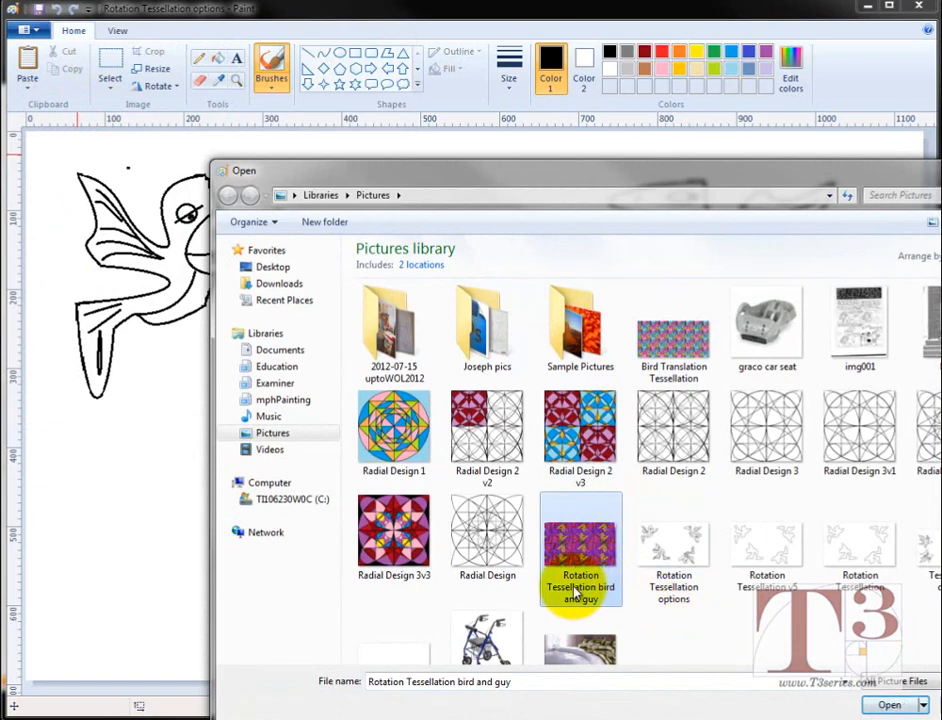
pyautogui.click(890, 706)
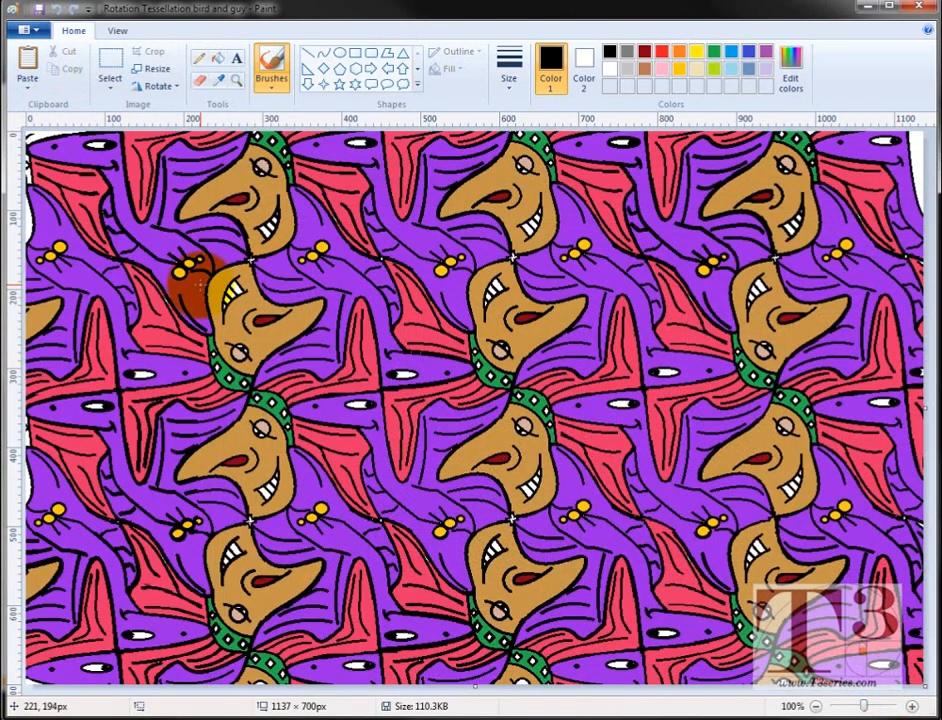